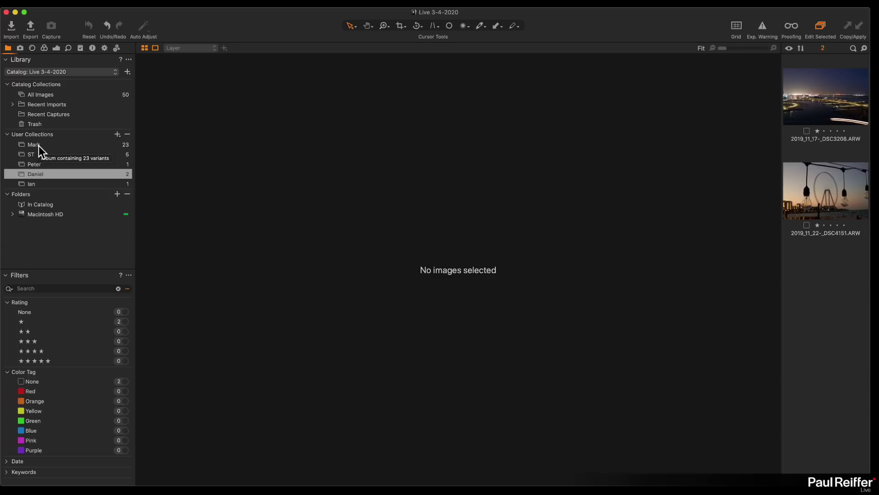
Open the string-light photo 2019_11_22-_DSC4151.ARW and enable Diffraction Correction in its lens correction settings.
click(799, 211)
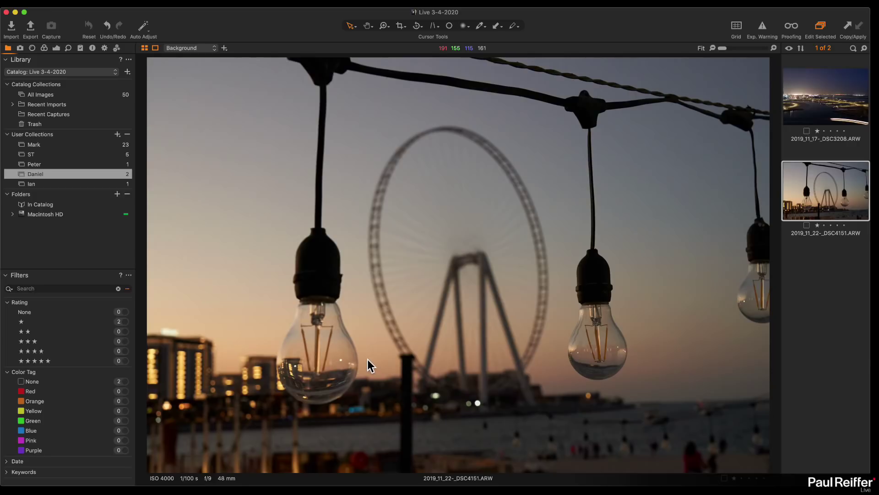
click(32, 49)
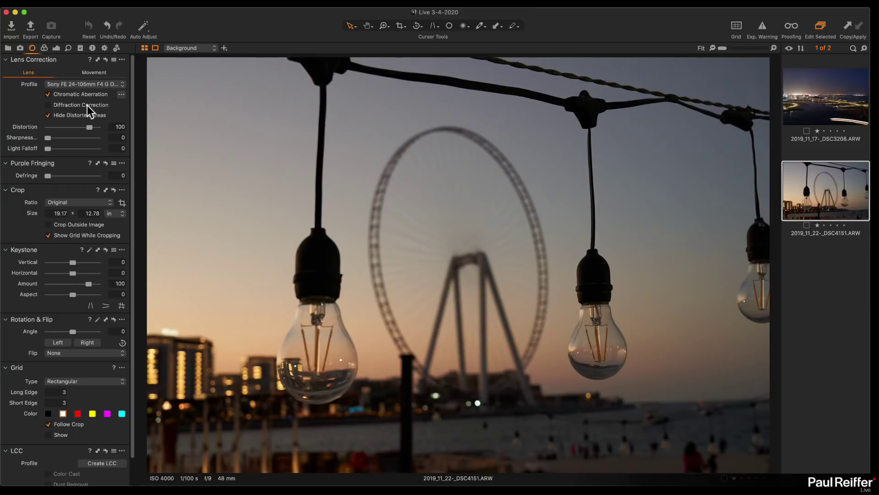
click(48, 105)
Warm the photo's white balance by setting Kelvin to 8102 and Tint to 2.9.
click(45, 48)
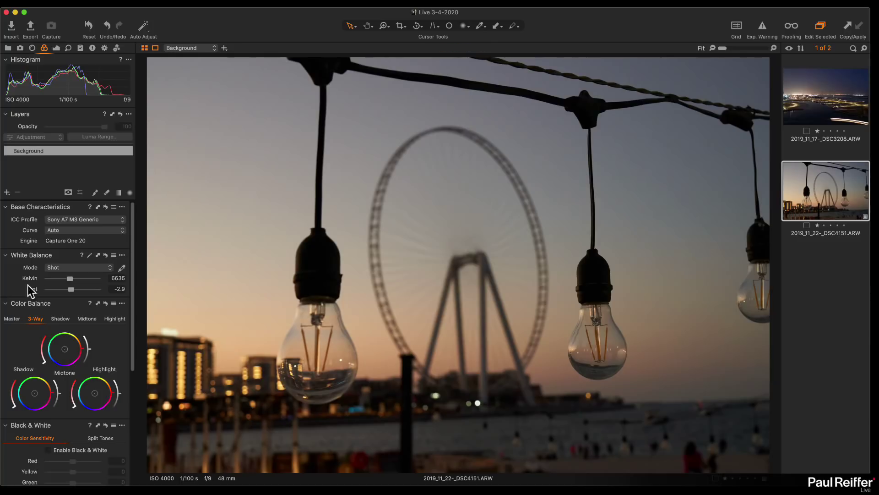
click(62, 268)
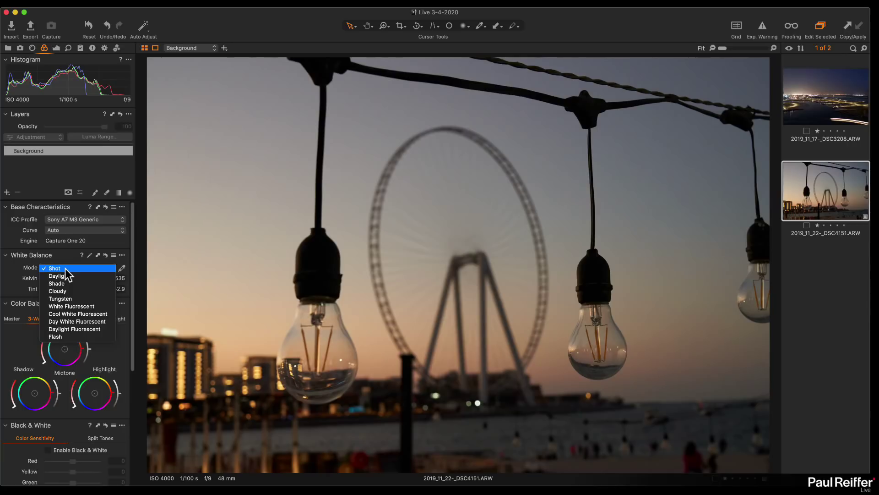
click(22, 268)
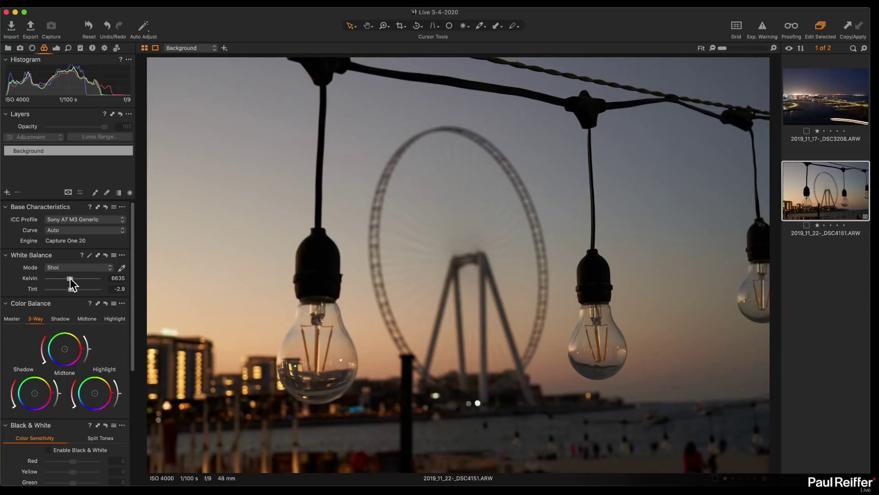
drag(70, 276, 74, 278)
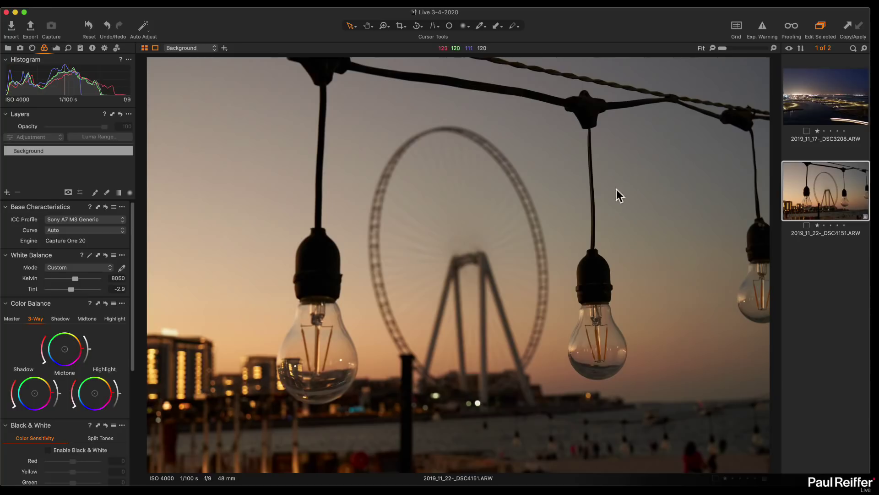
mouse_move(70, 293)
mouse_down()
mouse_move(47, 293)
mouse_move(76, 296)
mouse_move(76, 279)
mouse_move(74, 290)
mouse_up()
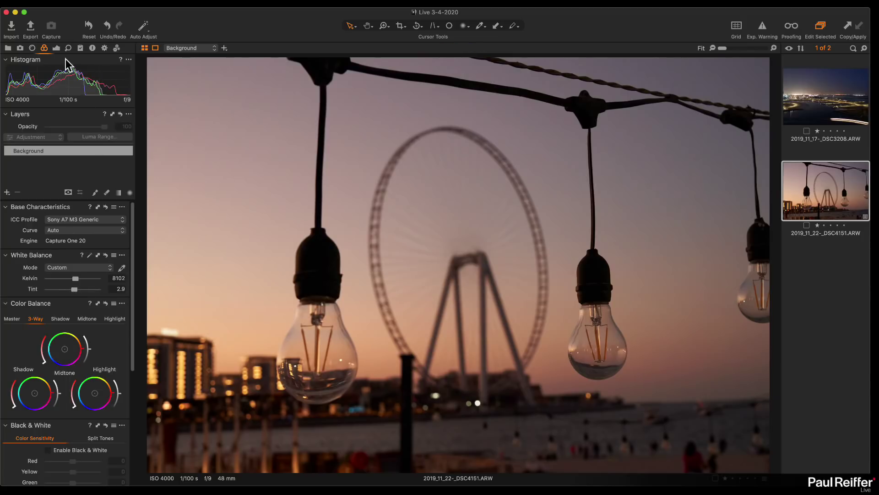
Try stronger saturation values of 44 and 71 on the photo, and settle on a Saturation of 8.
click(56, 48)
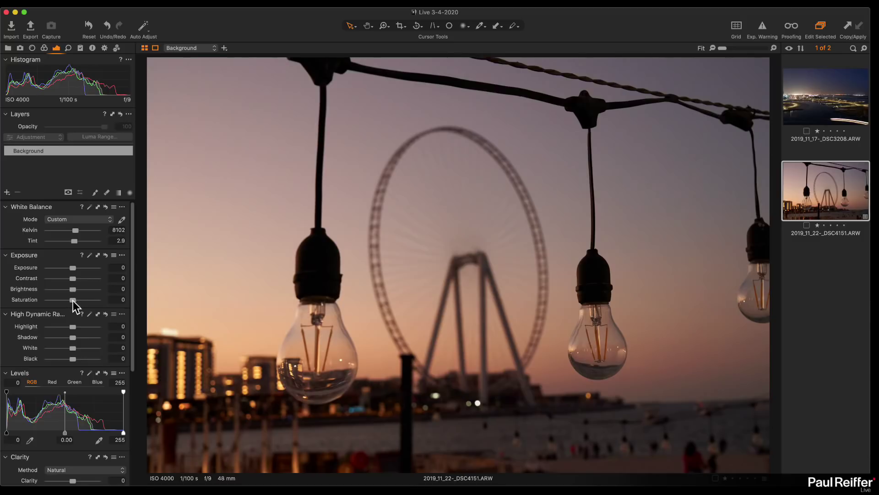
drag(73, 300, 84, 301)
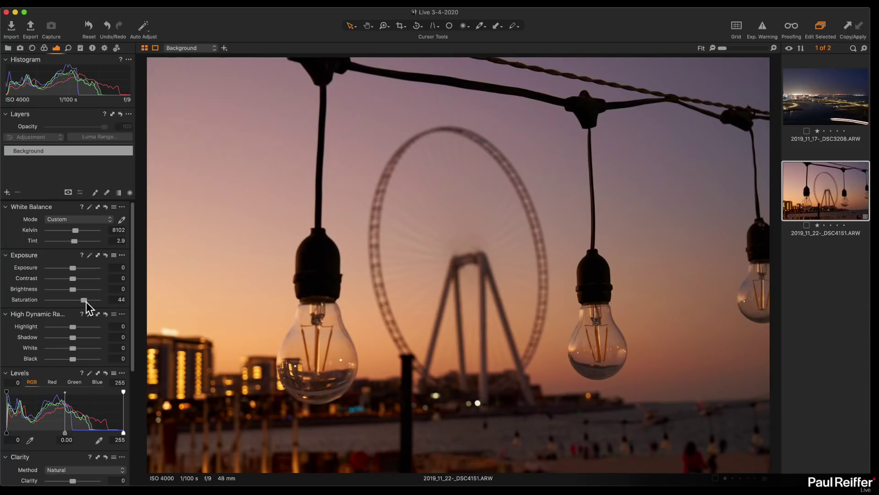
drag(83, 301, 91, 303)
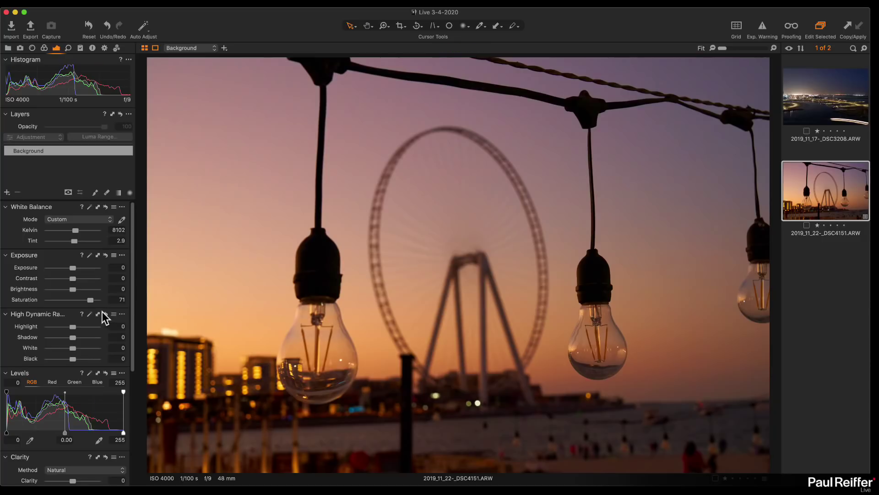
drag(88, 303, 73, 304)
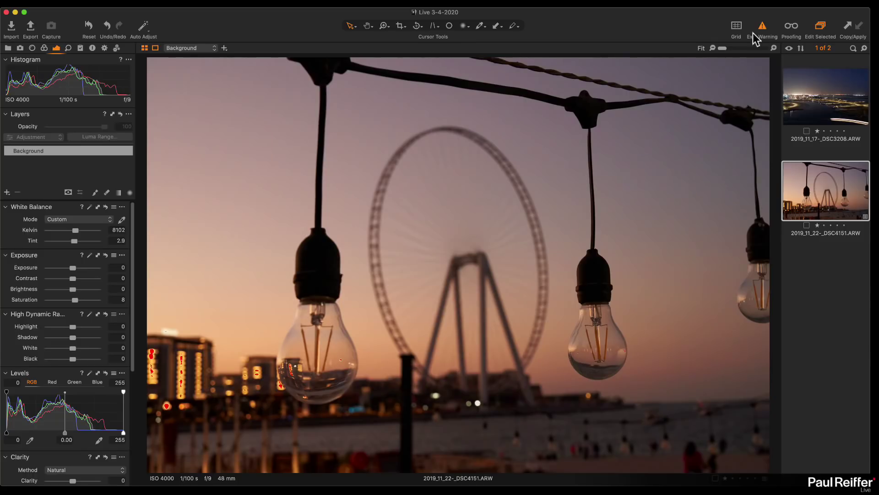
With the exposure warning on, check the clipped window lights and set High Dynamic Range Highlight to -56, Shadow to 10 and White to -44.
scroll(166, 336, up, 5)
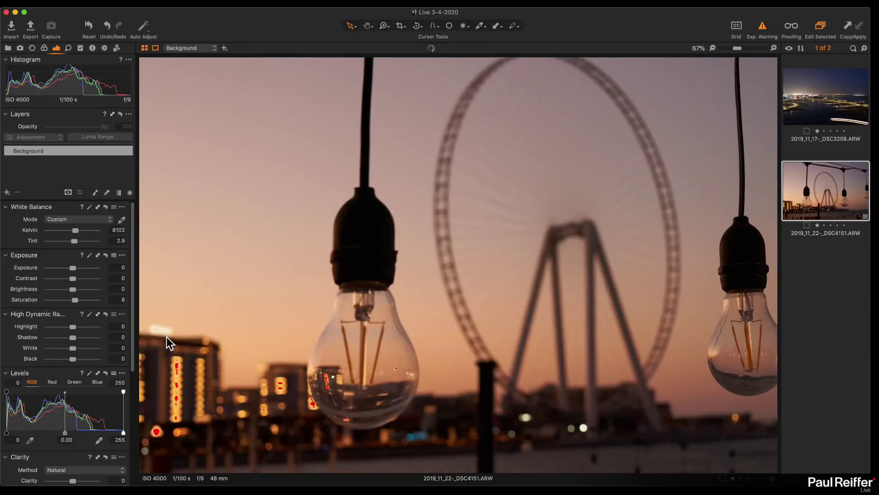
scroll(166, 337, down, 5)
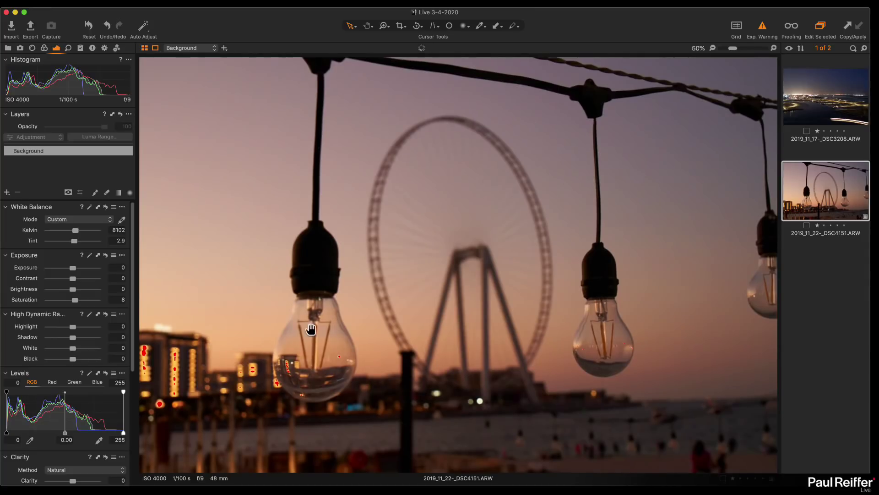
scroll(147, 360, up, 4)
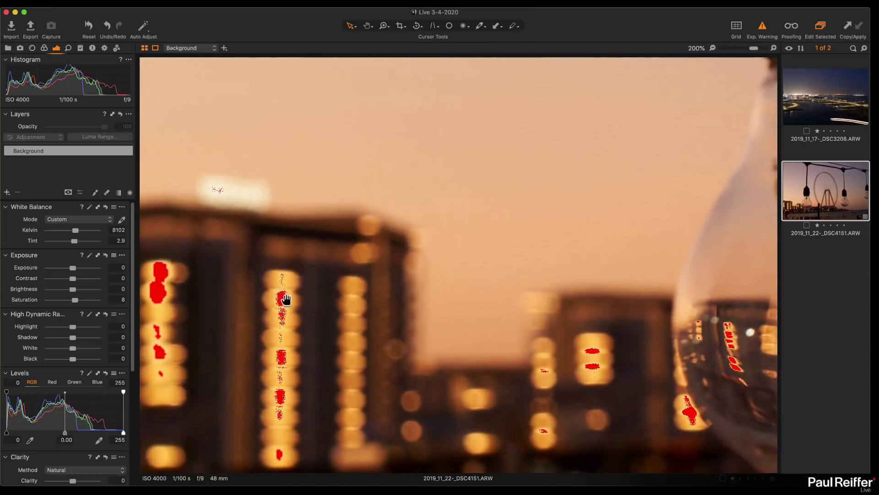
drag(73, 347, 52, 332)
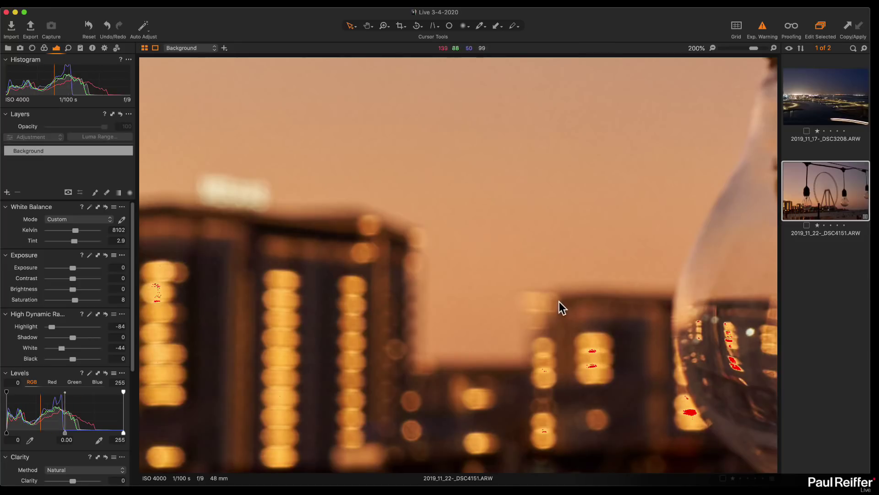
key(super+0)
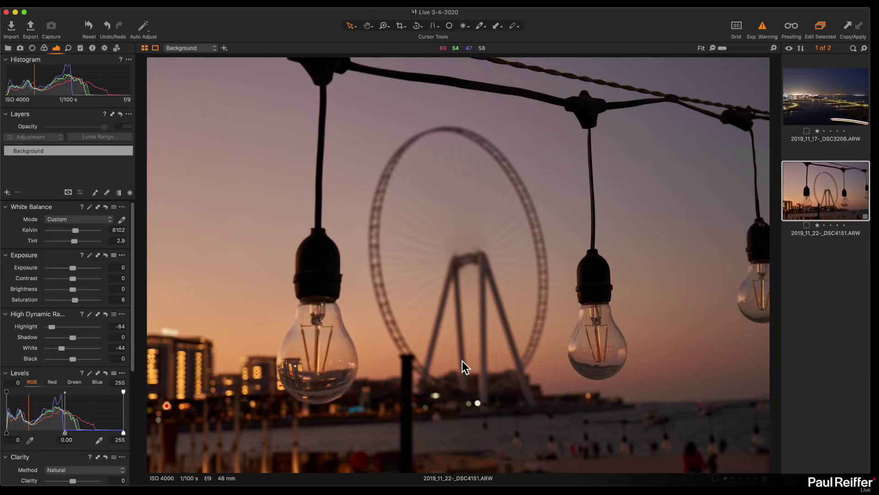
drag(50, 327, 75, 338)
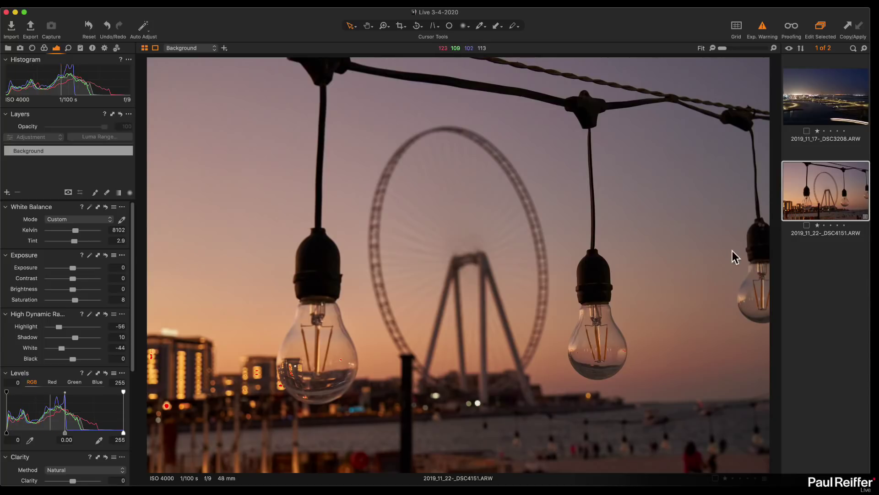
Try to straighten the photo by drawing a level line along the distant waterline.
click(434, 26)
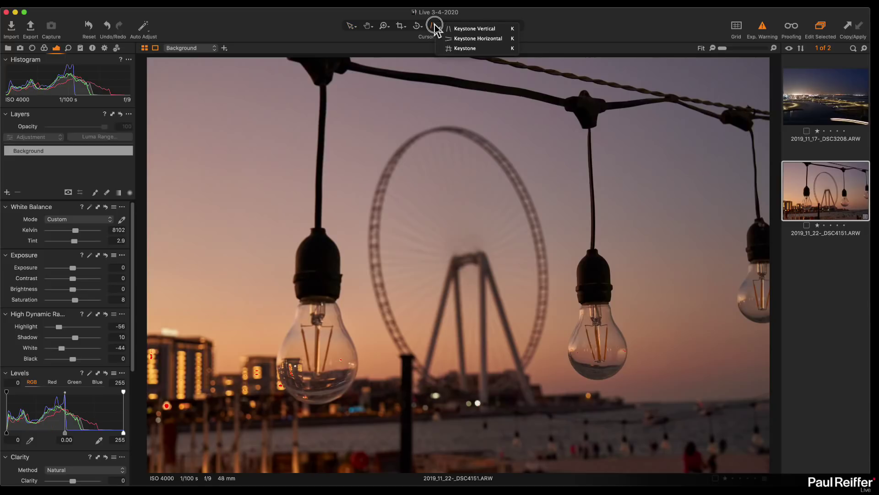
click(465, 49)
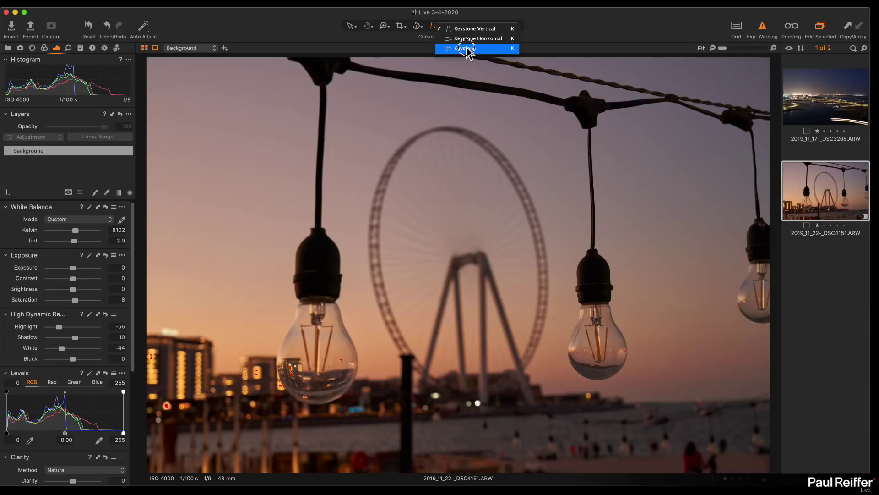
click(418, 26)
drag(179, 413, 769, 397)
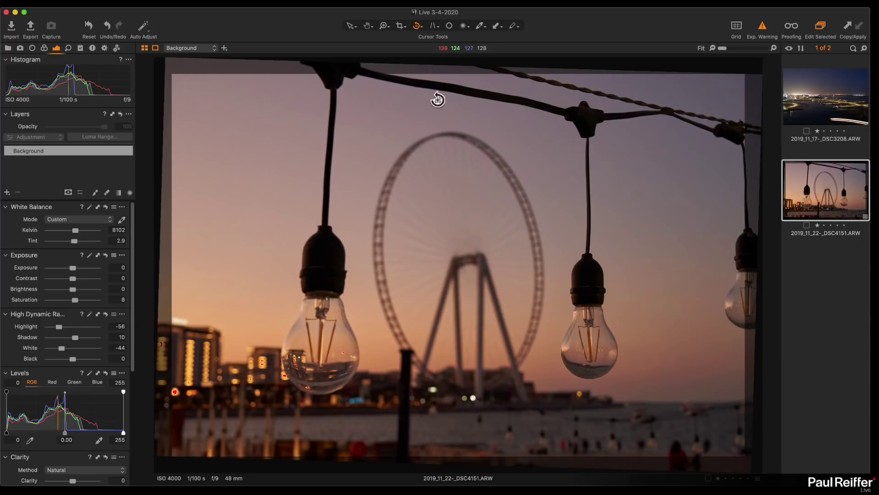
key(super+z)
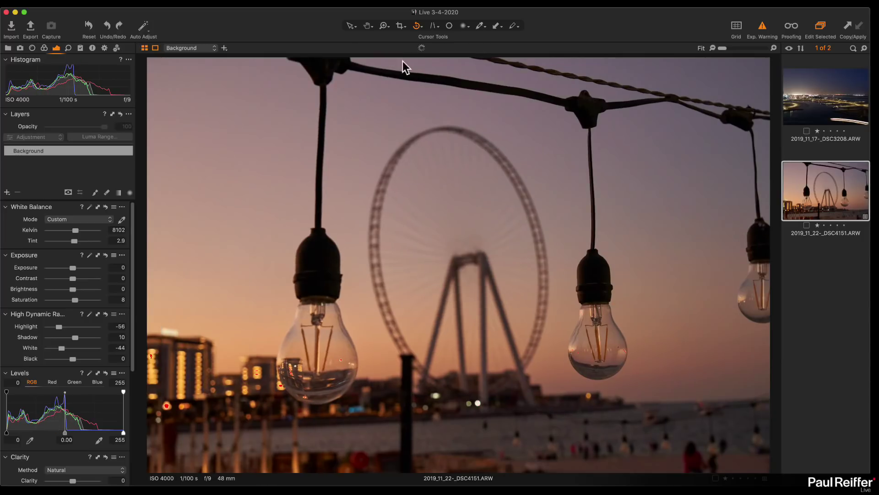
Apply a full Keystone correction with the lower guide along the waterline and the upper guide points at the photo's top edge.
click(431, 26)
click(464, 49)
drag(645, 390, 682, 400)
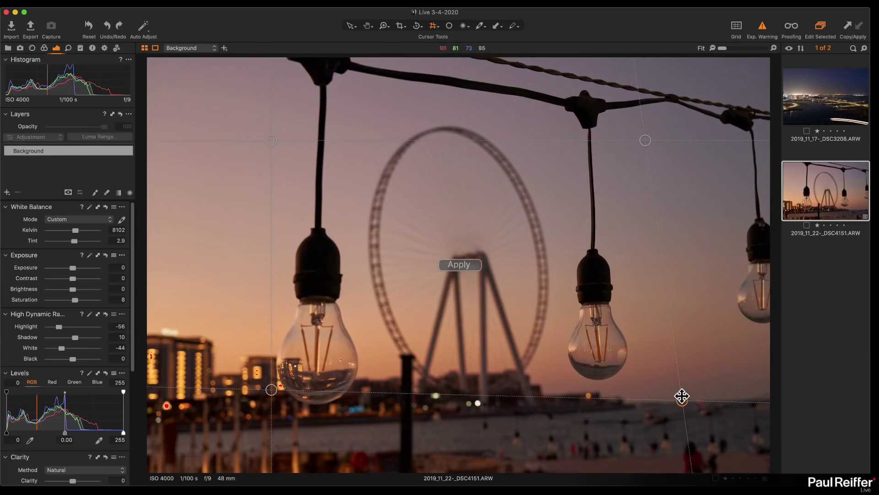
drag(271, 390, 214, 407)
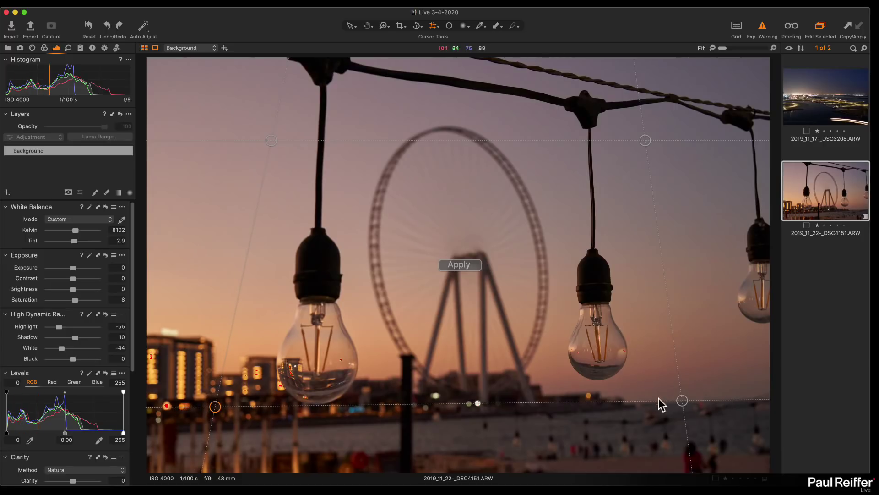
drag(216, 405, 197, 422)
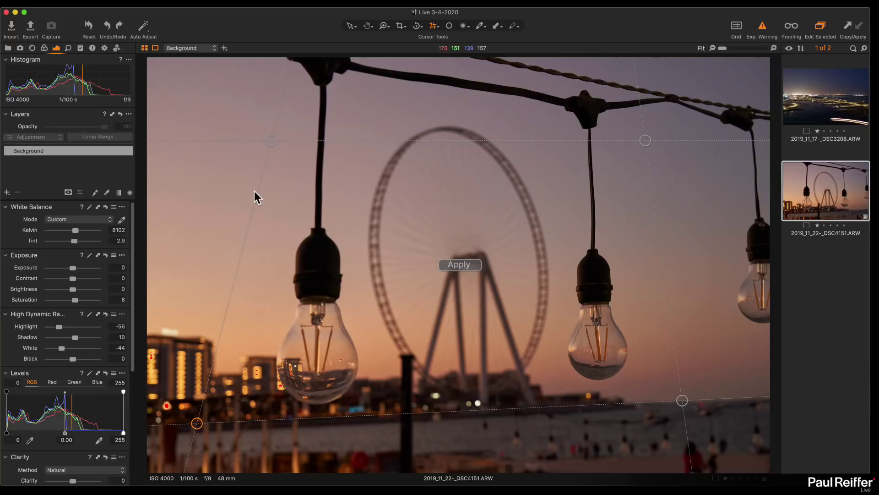
drag(271, 141, 193, 58)
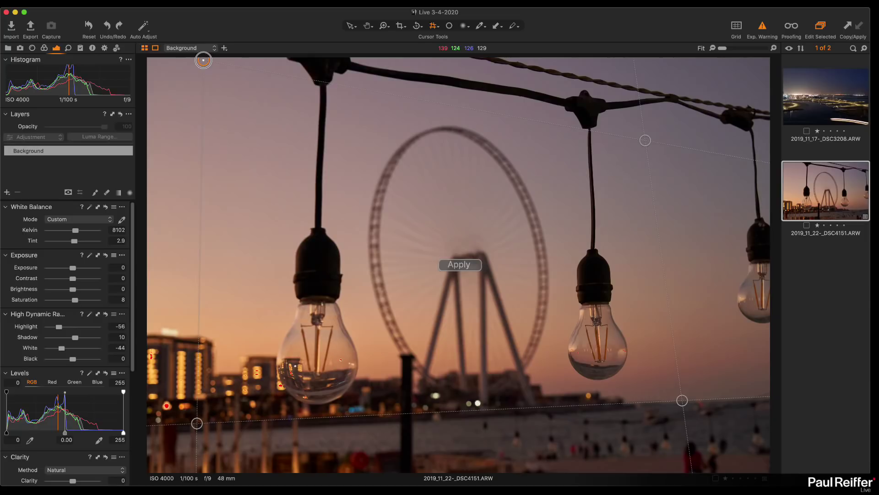
drag(650, 142, 673, 57)
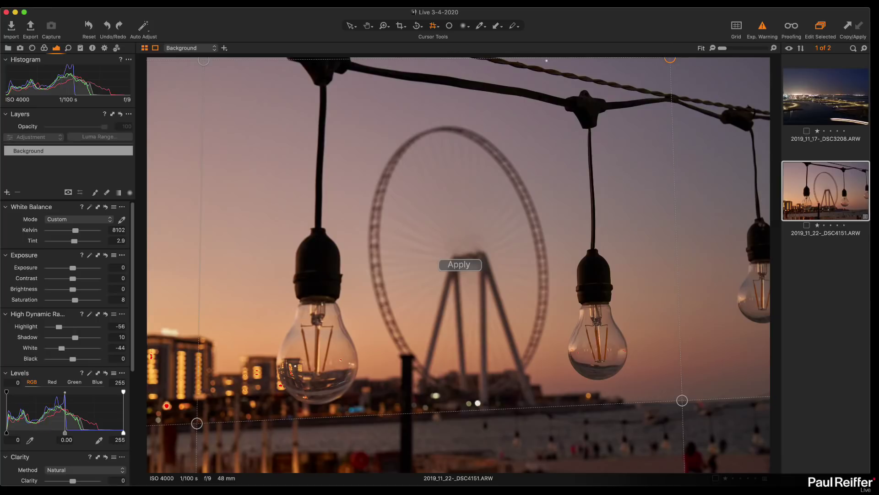
drag(202, 59, 202, 59)
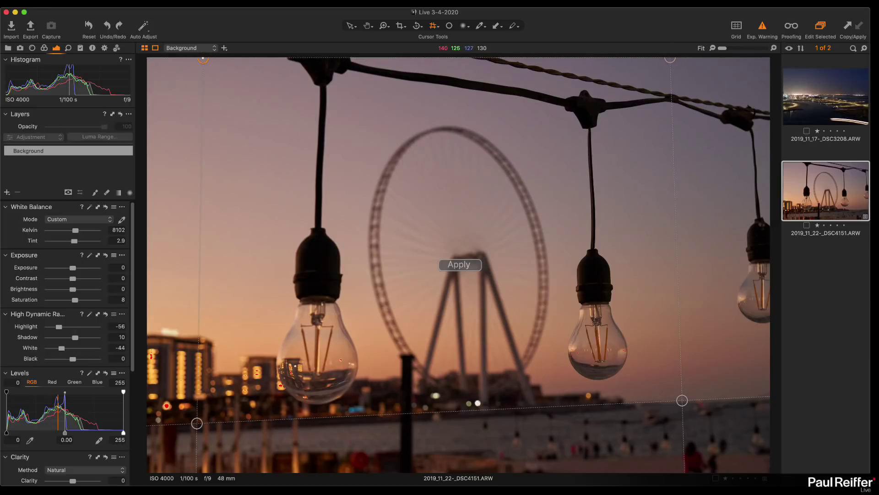
click(466, 264)
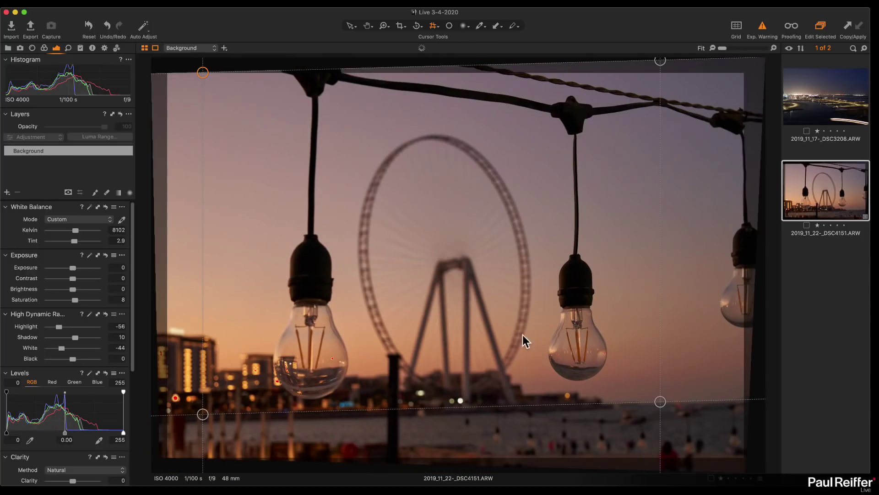
Refine the keystone by nudging the two upper guide points slightly inward or outward, reapplying the correction after each adjustment.
drag(661, 61, 647, 61)
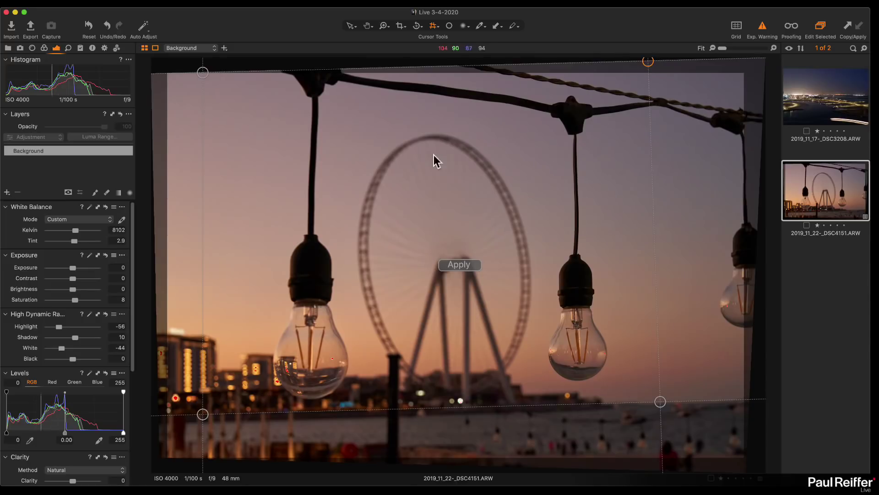
click(460, 265)
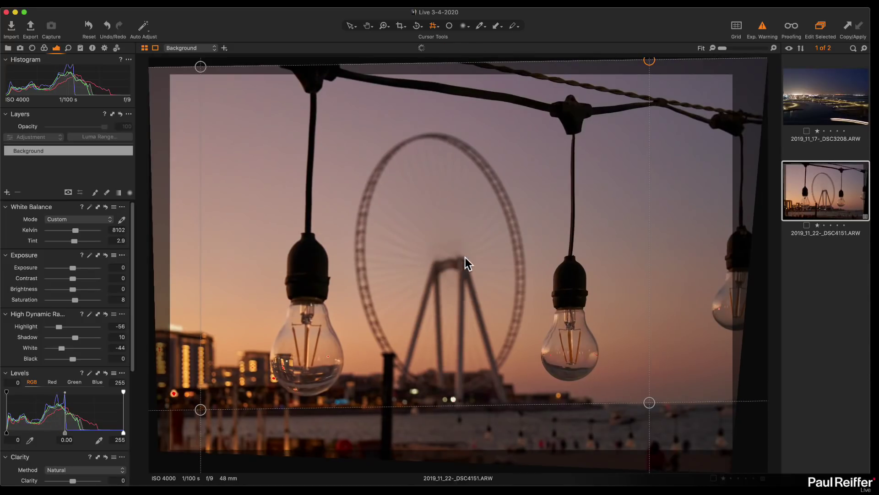
drag(201, 67, 197, 66)
click(457, 265)
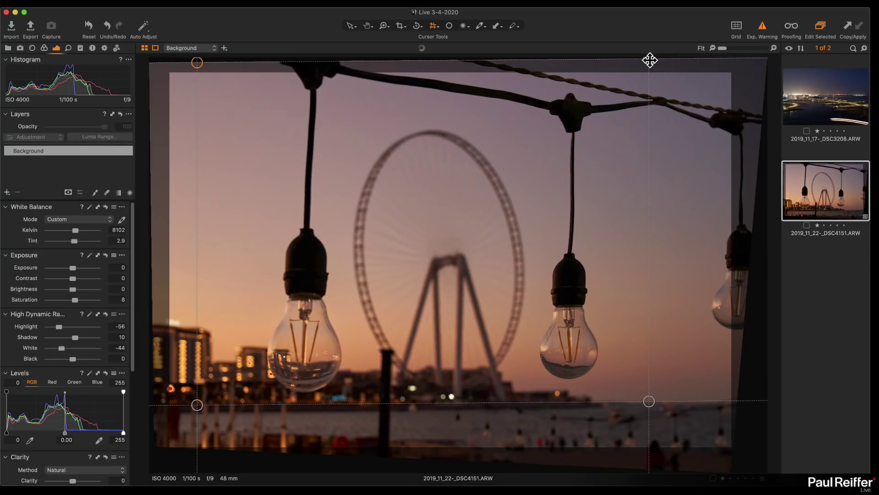
drag(648, 60, 646, 61)
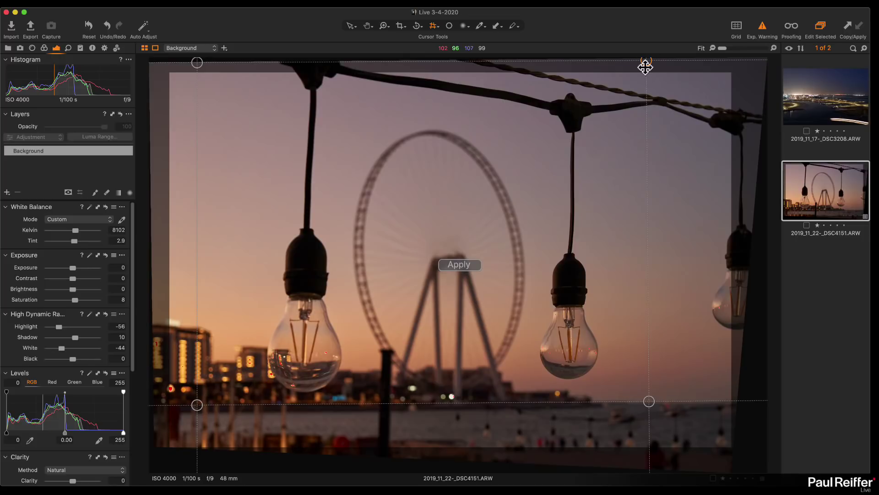
click(462, 267)
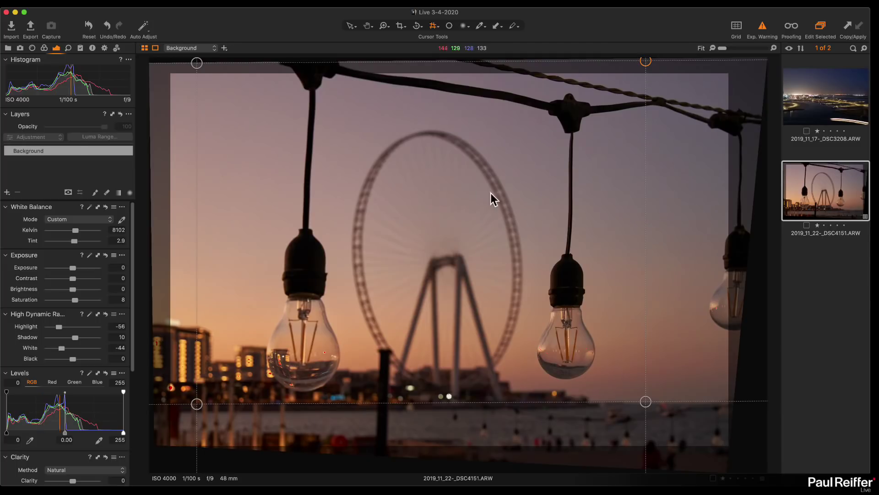
Crop the corrected photo to about 18.36 by 12.25 in, excluding the partial bulb and the empty edges.
click(399, 26)
drag(257, 131, 236, 133)
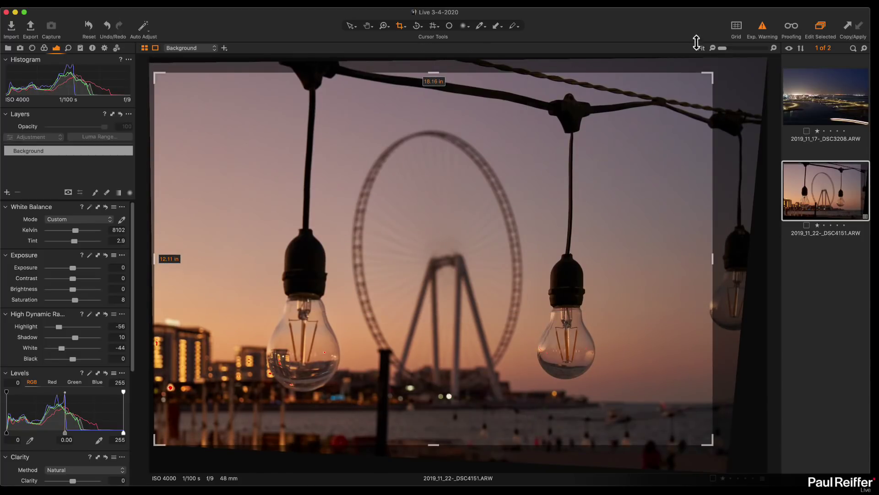
drag(710, 78, 712, 76)
mouse_move(706, 74)
mouse_down()
mouse_move(698, 78)
mouse_move(739, 43)
mouse_move(745, 85)
mouse_move(726, 65)
mouse_move(714, 69)
mouse_up()
drag(575, 149, 565, 199)
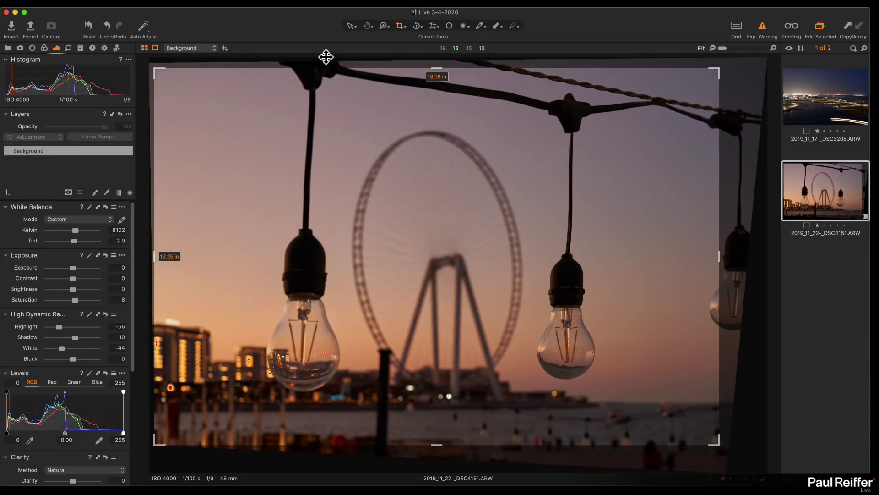
Level the horizon by raising the lower keystone guide's left point slightly on the distant shoreline and reapplying the correction.
click(349, 26)
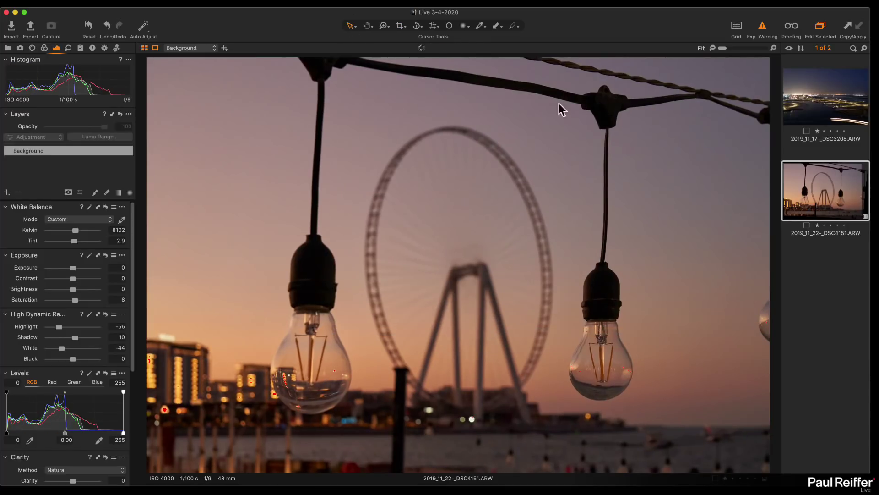
click(399, 26)
drag(715, 442, 705, 443)
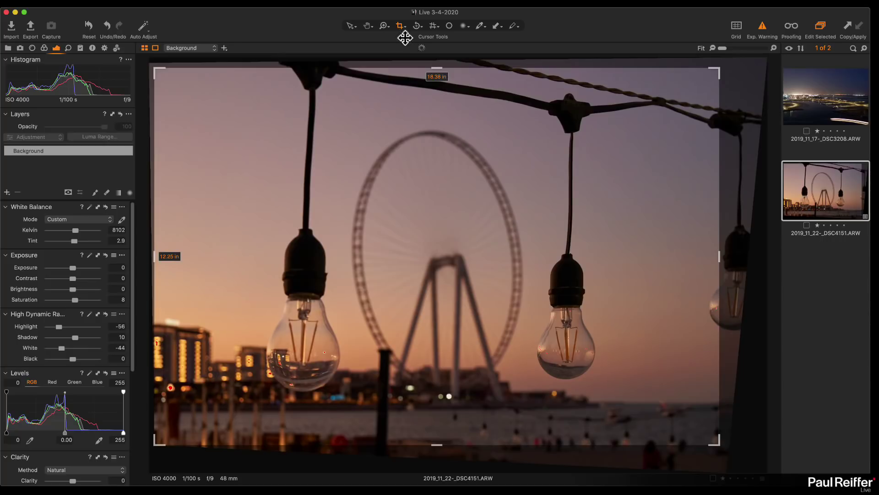
click(431, 27)
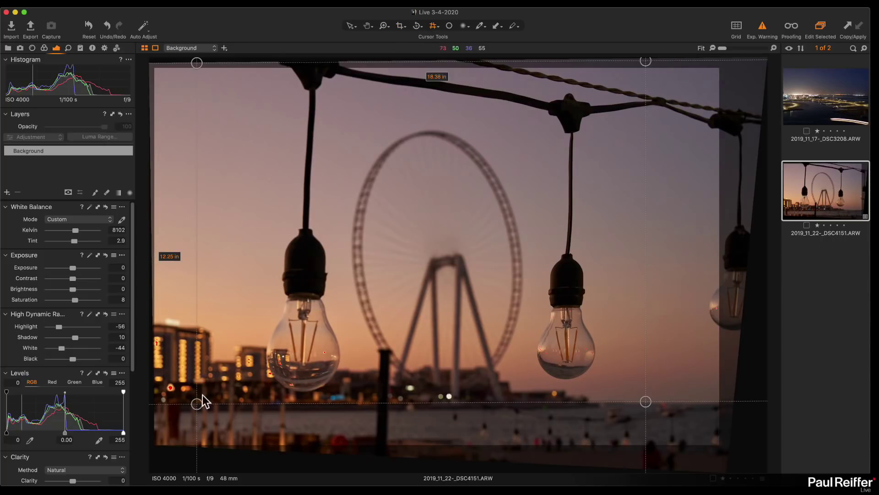
drag(197, 402, 197, 397)
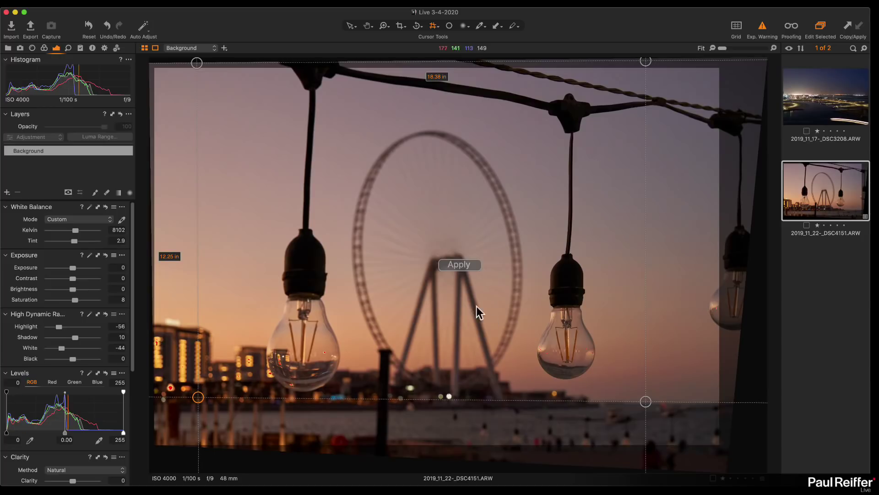
click(468, 266)
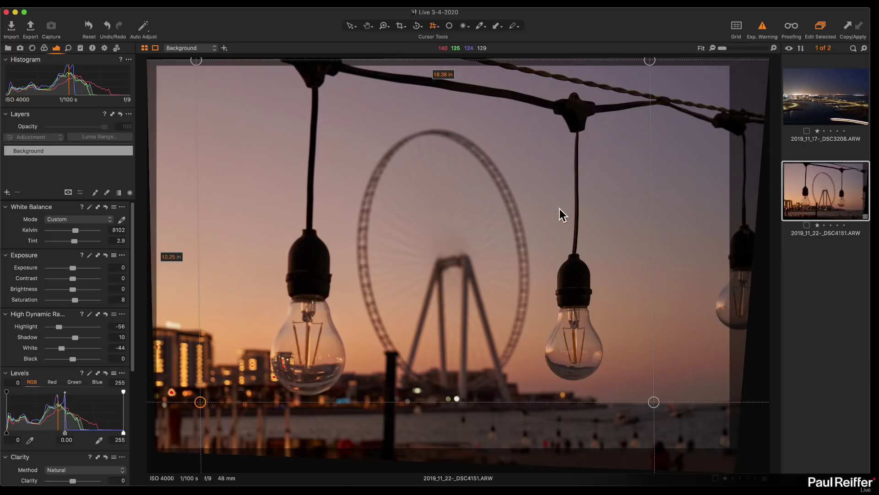
Move the crop frame slightly down the photo, keeping its size, and preview the cropped result.
click(398, 27)
drag(377, 318, 370, 346)
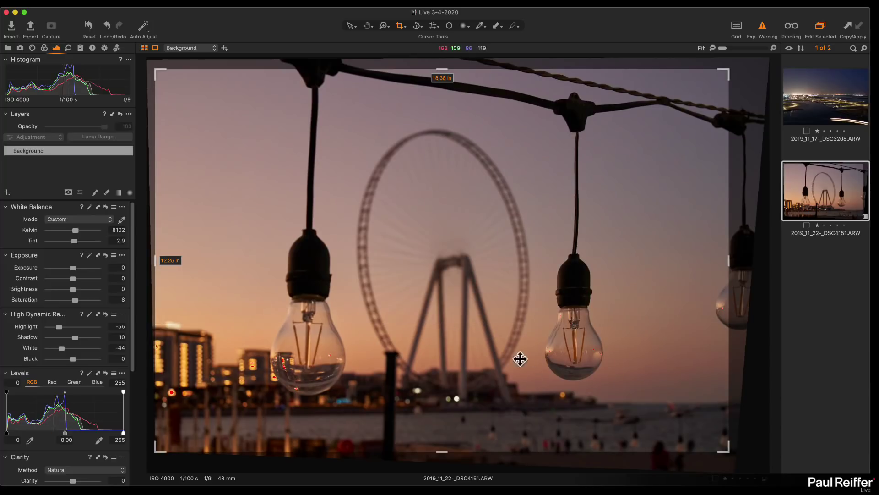
click(352, 27)
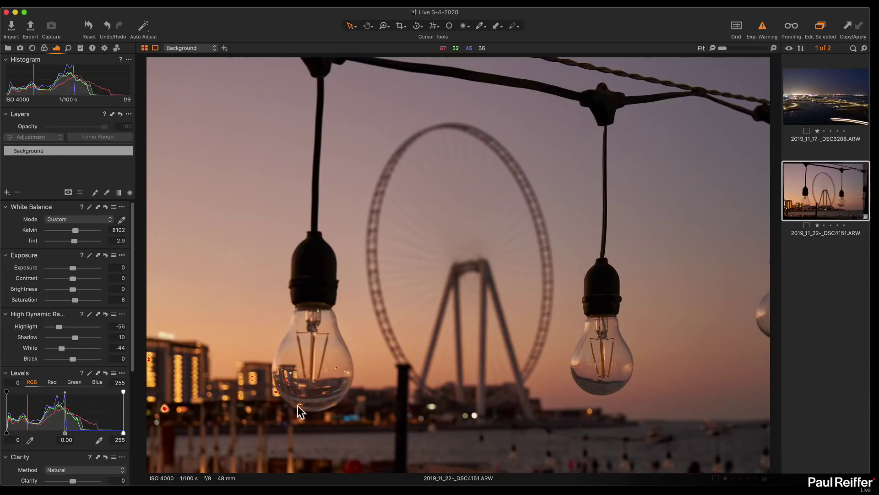
Create a new heal layer for removing the partial bulb at the photo's right edge.
key(z)
click(760, 311)
click(760, 289)
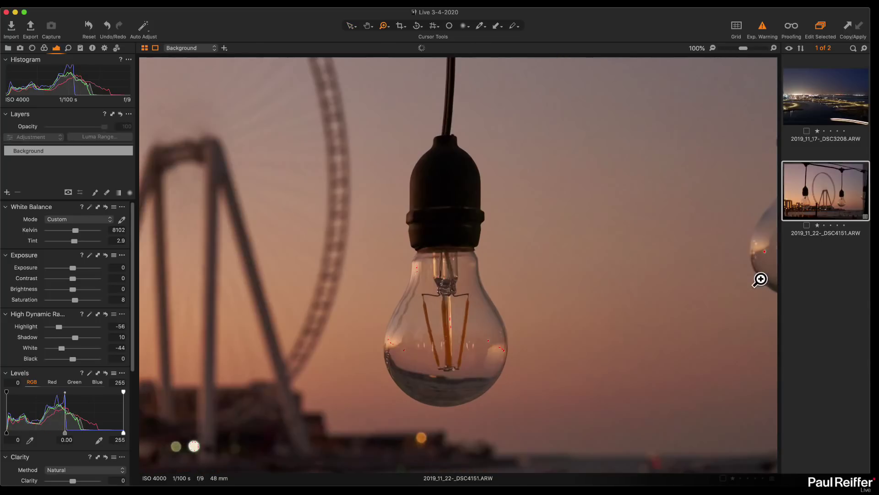
click(758, 258)
key(super+0)
click(754, 313)
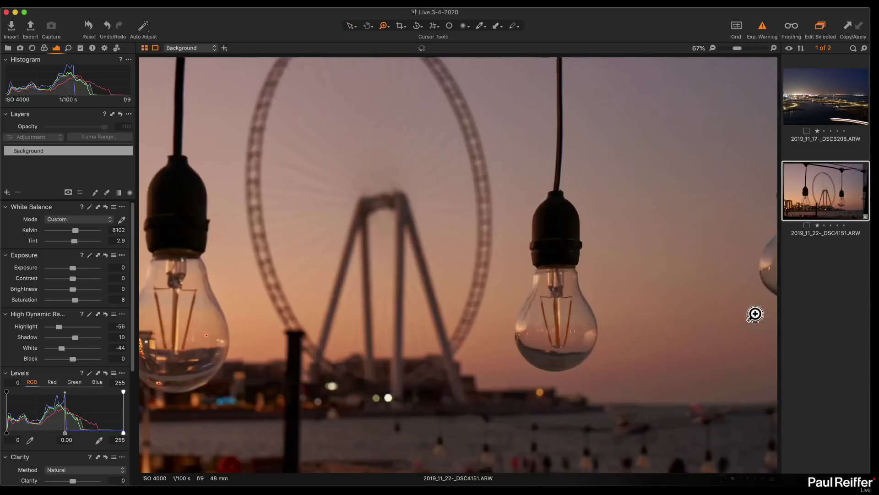
click(753, 257)
click(762, 223)
scroll(687, 197, up, 2)
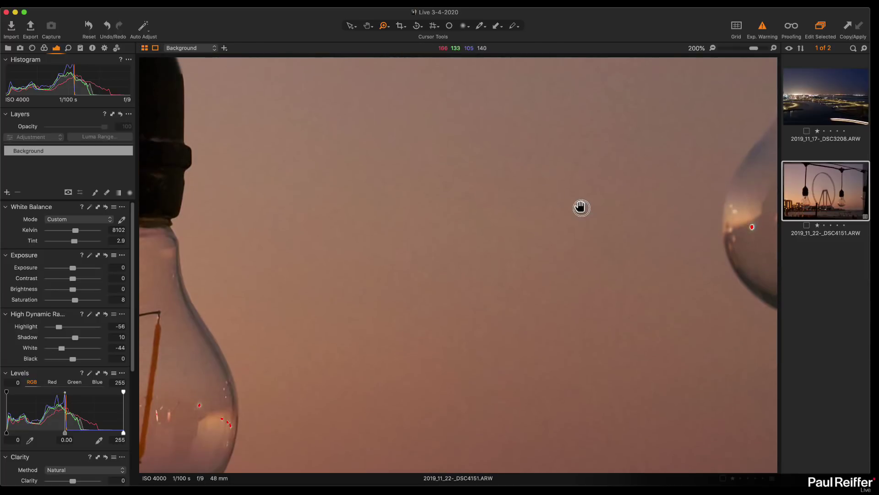
click(9, 191)
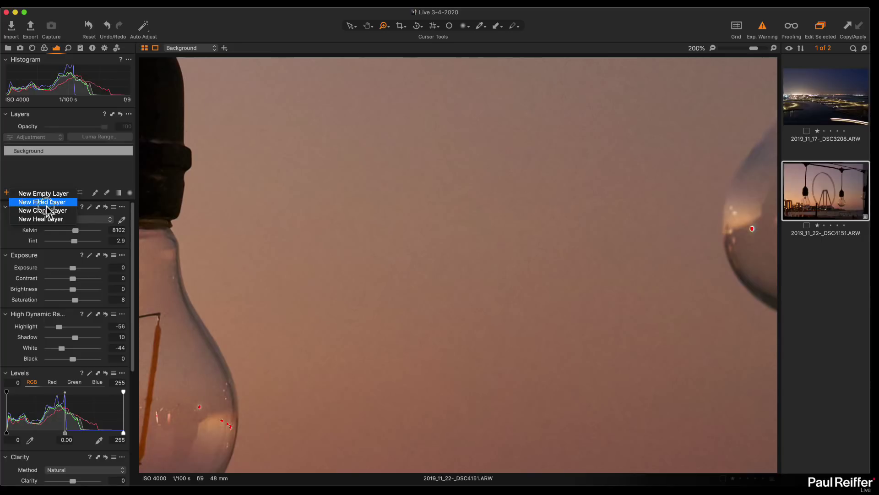
click(51, 220)
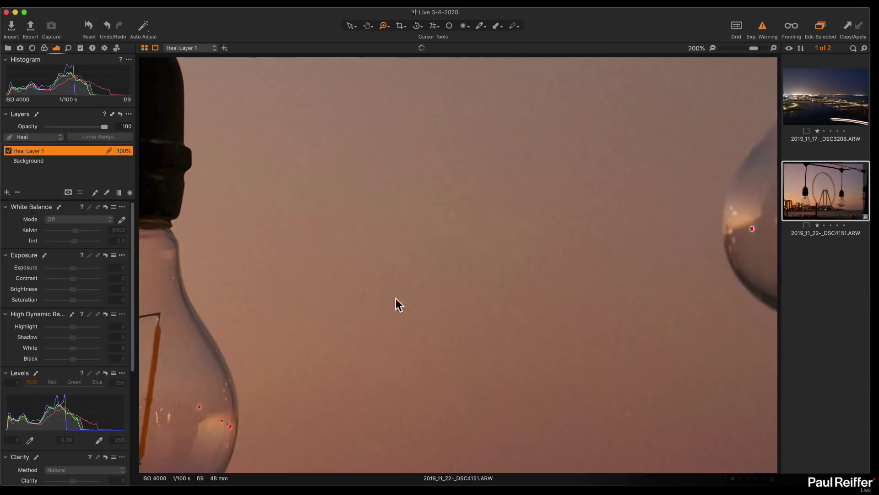
Brush over the partial bulb at the photo's right edge on the heal layer, including the remaining speck, to replace it with sky.
click(95, 193)
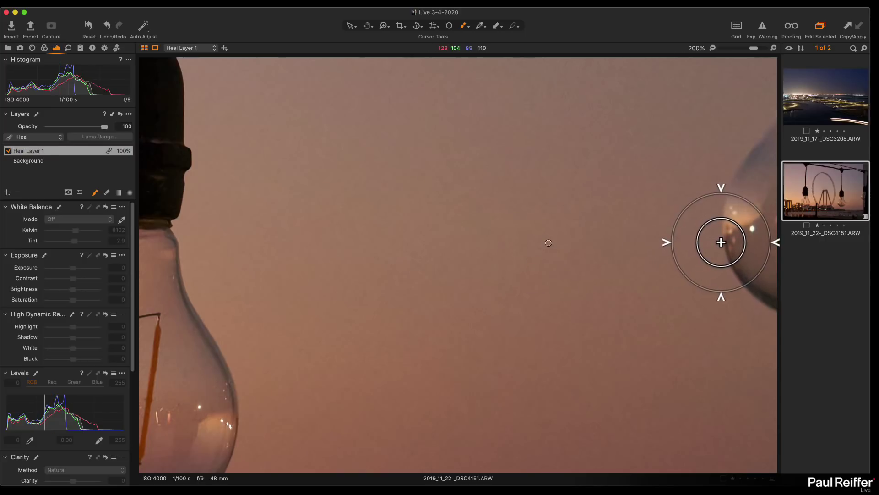
mouse_move(720, 238)
mouse_down()
mouse_move(739, 168)
mouse_move(776, 123)
mouse_move(768, 185)
mouse_move(776, 128)
mouse_move(724, 246)
mouse_move(729, 231)
mouse_move(756, 292)
mouse_move(742, 256)
mouse_move(739, 266)
mouse_move(791, 304)
mouse_move(754, 188)
mouse_move(777, 208)
mouse_move(776, 317)
mouse_move(767, 287)
mouse_move(776, 190)
mouse_move(764, 184)
mouse_move(803, 370)
mouse_up()
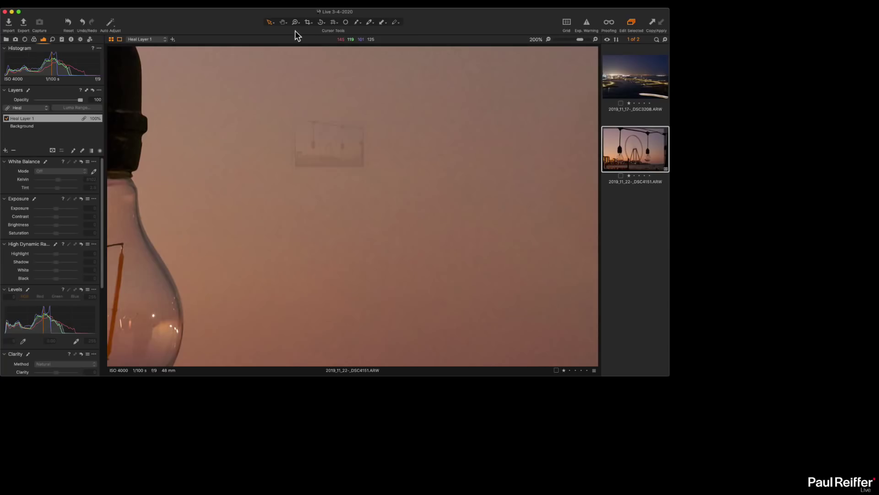
click(368, 26)
double_click(438, 198)
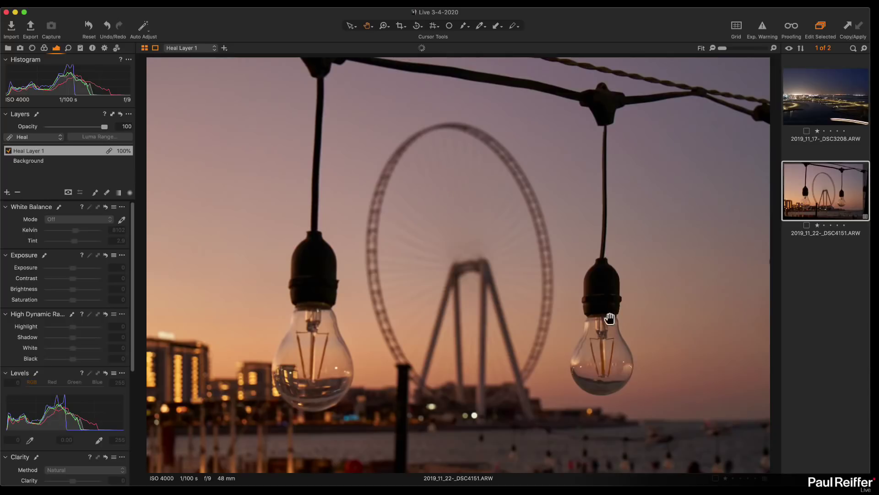
double_click(764, 264)
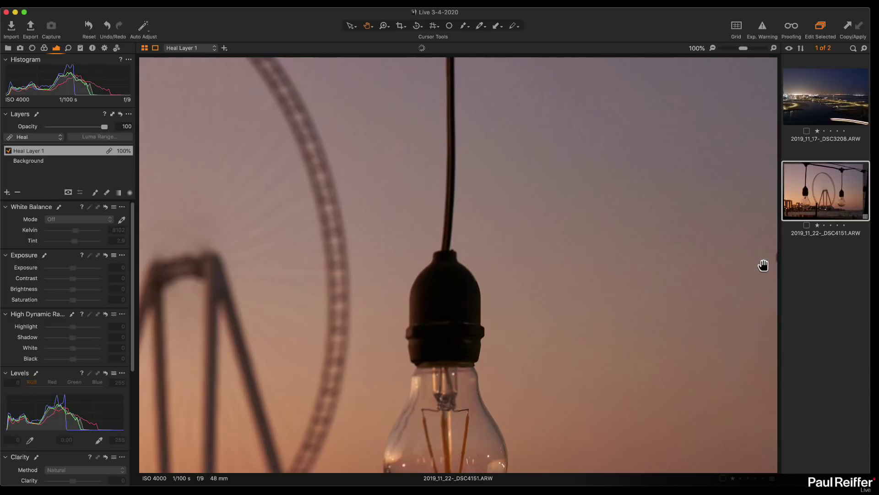
click(95, 192)
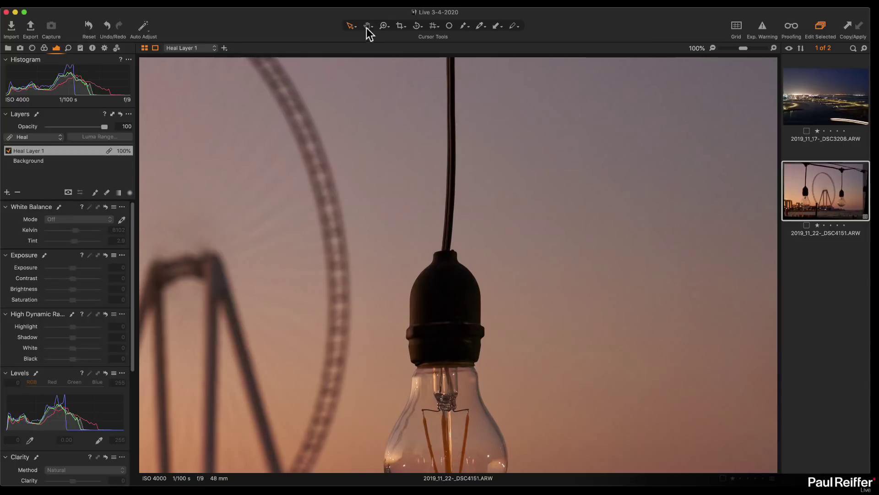
click(367, 27)
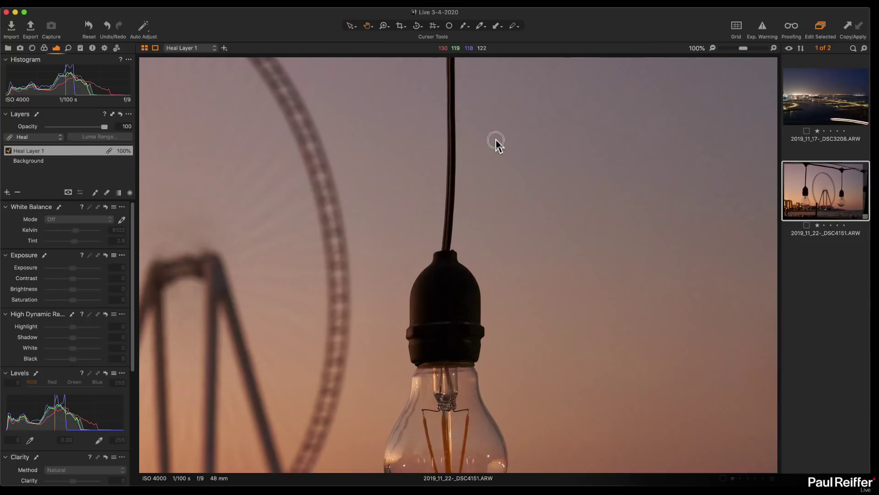
click(497, 141)
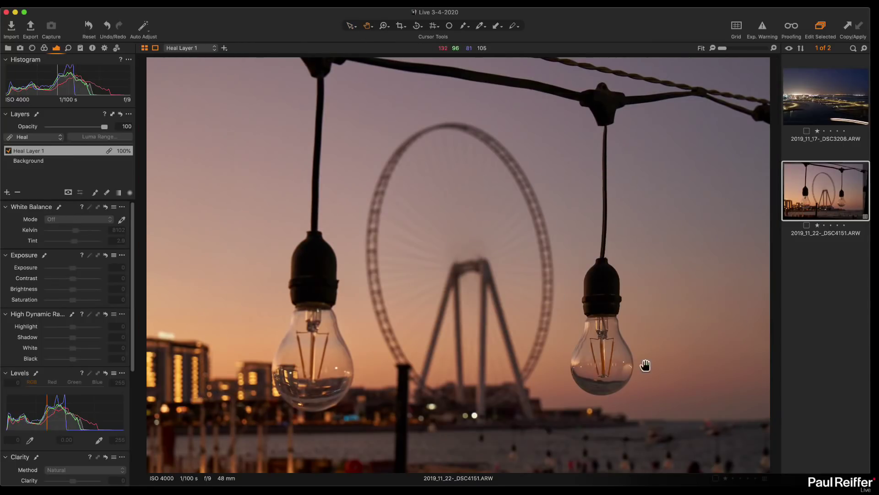
Try a vignette amount of -3.38 on the Background layer and reset it.
click(609, 364)
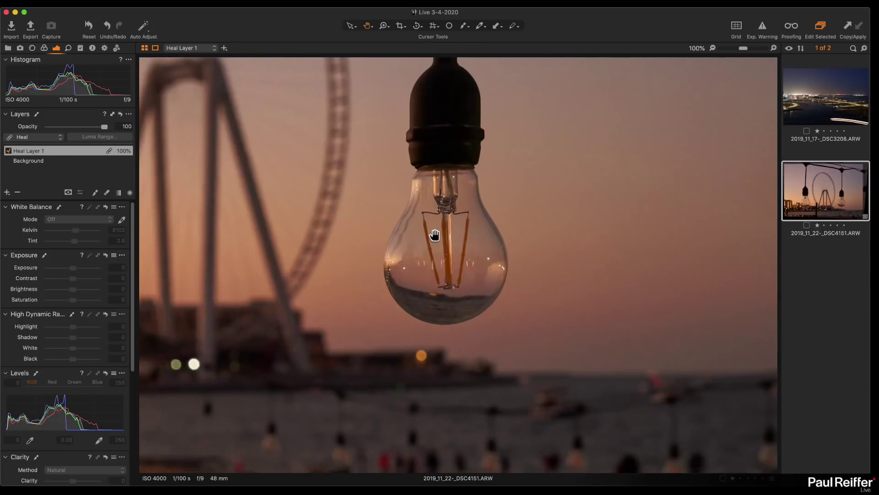
drag(245, 233, 458, 321)
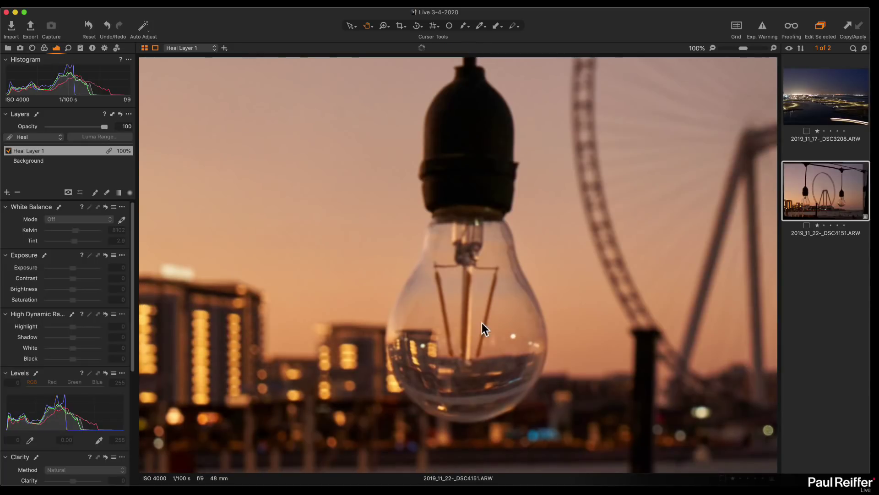
click(572, 306)
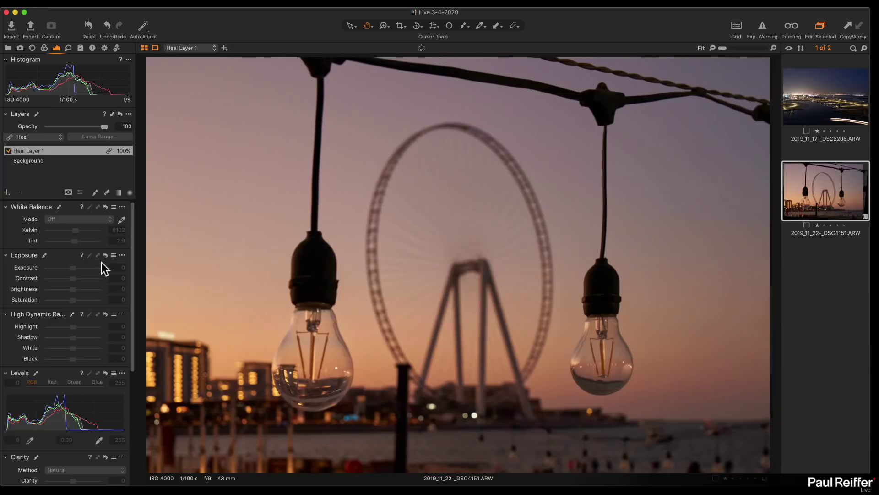
scroll(51, 421, down, 10)
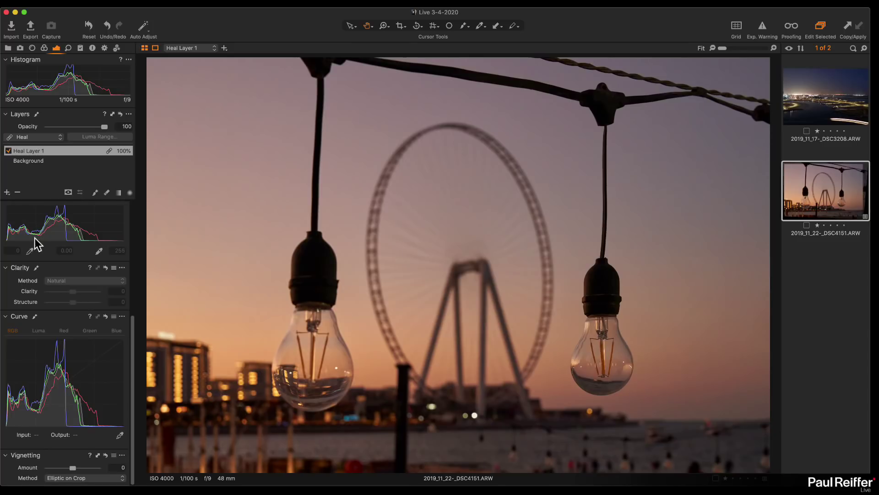
click(25, 161)
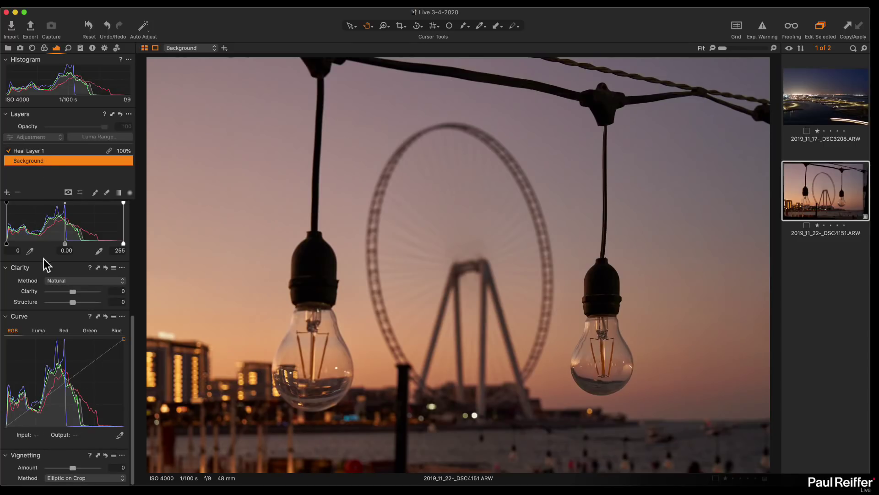
drag(73, 469, 52, 469)
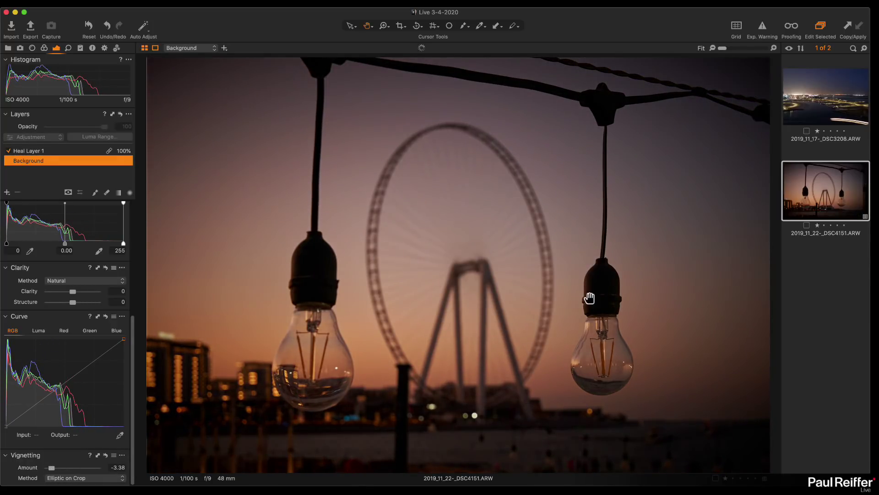
double_click(52, 467)
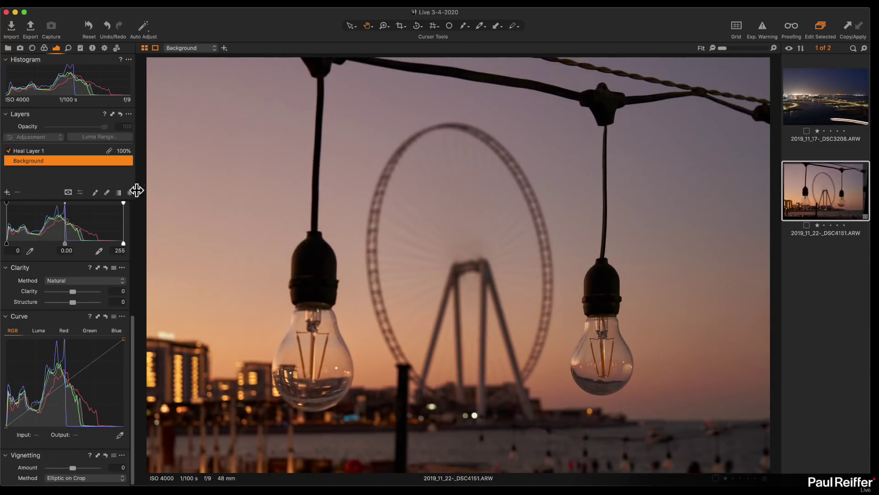
Add a new adjustment layer named Lightbulb and choose the radial gradient mask tool.
click(7, 193)
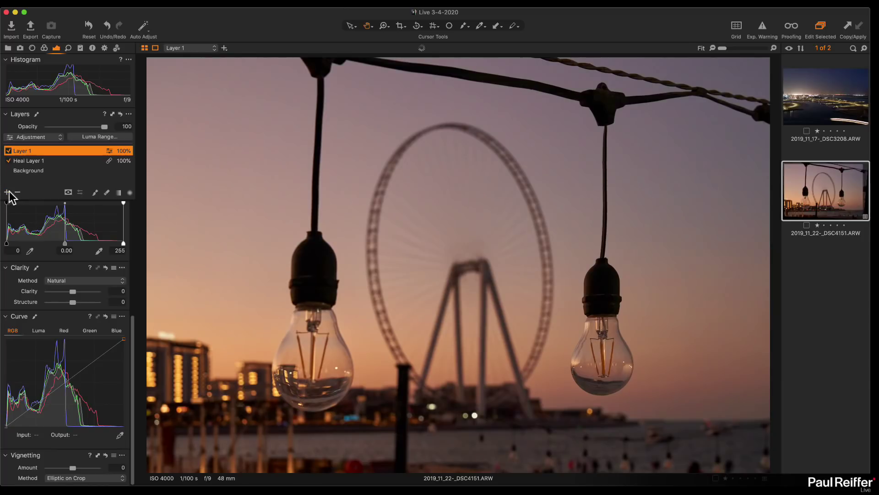
click(131, 193)
double_click(24, 151)
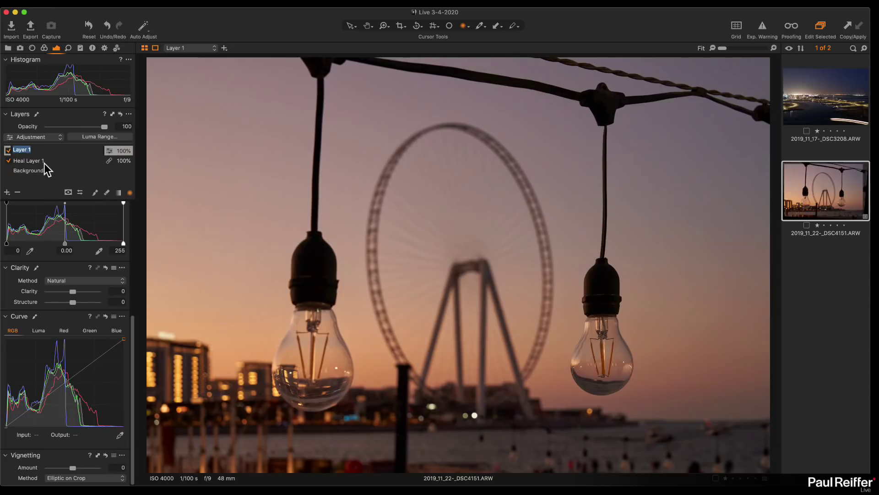
key(Return)
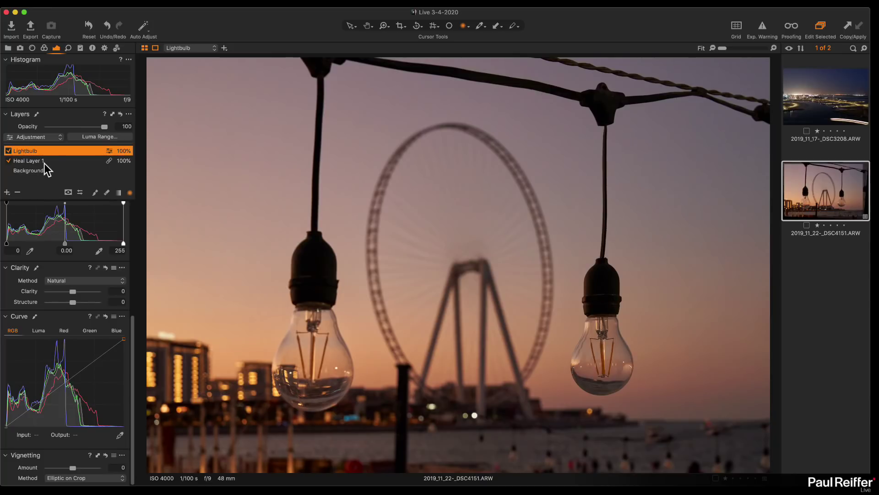
Draw a large, softly feathered radial mask centred on the glass of the right bulb, with its outer ring reaching the left bulb.
drag(600, 336, 861, 494)
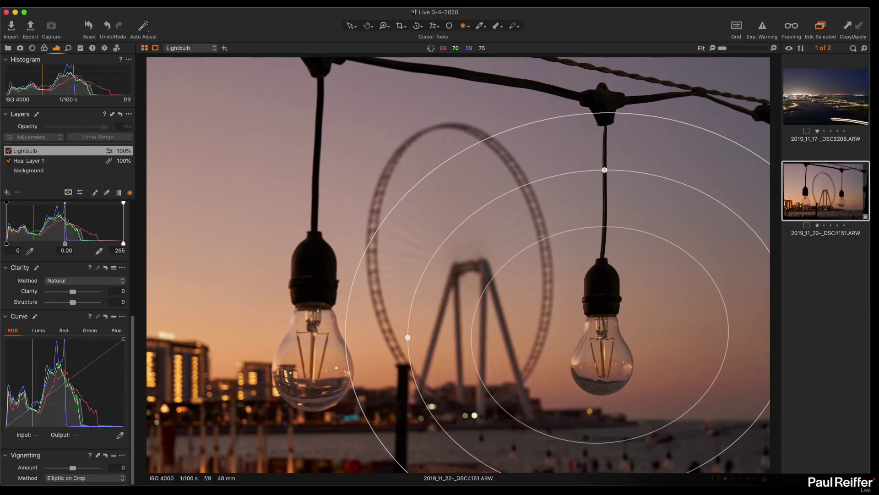
drag(671, 242, 597, 291)
drag(343, 333, 279, 329)
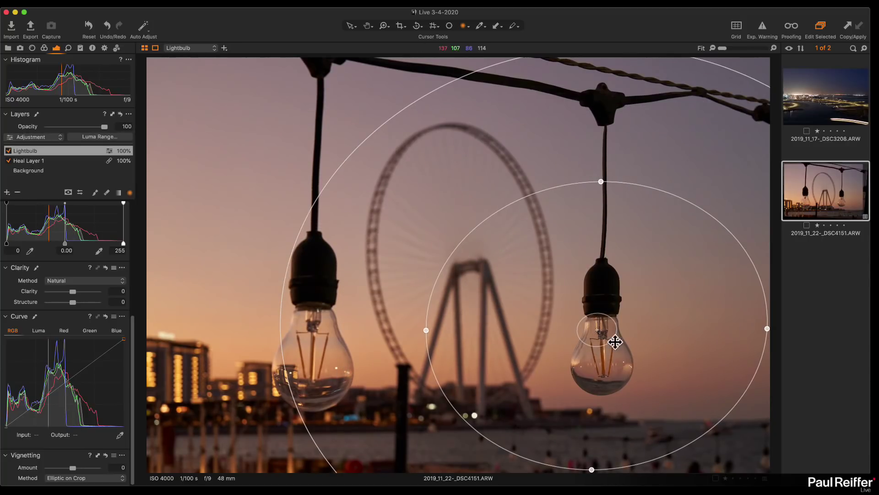
drag(604, 329, 606, 341)
drag(603, 192, 603, 209)
drag(618, 84, 619, 84)
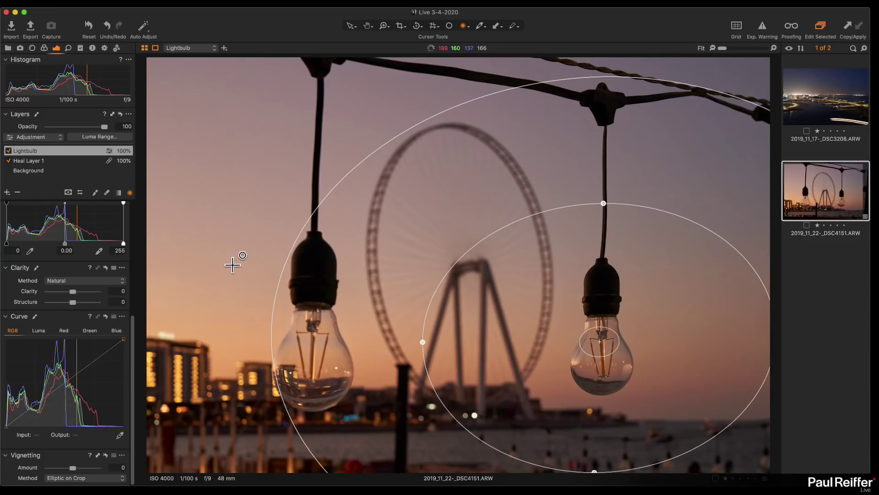
Show the mask overlay, try a harder feather on the radial mask, return to the soft falloff around the right bulb, and hide the overlay.
key(m)
drag(614, 335, 750, 198)
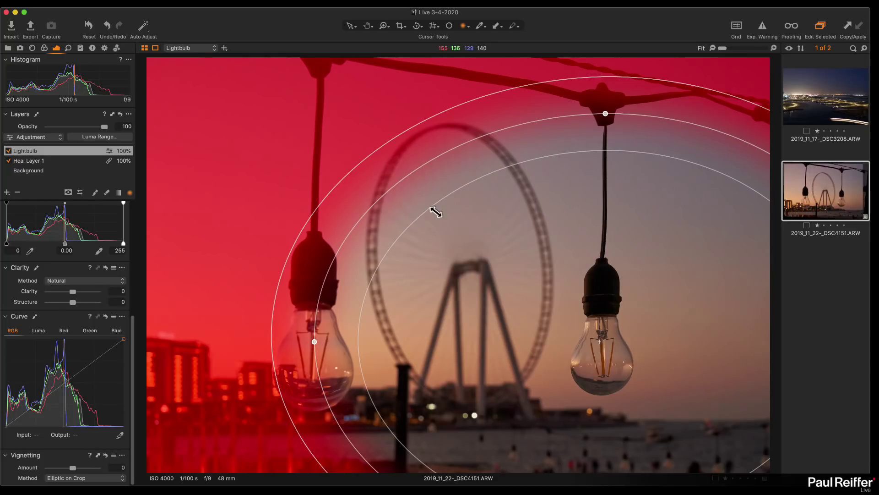
drag(473, 189, 590, 331)
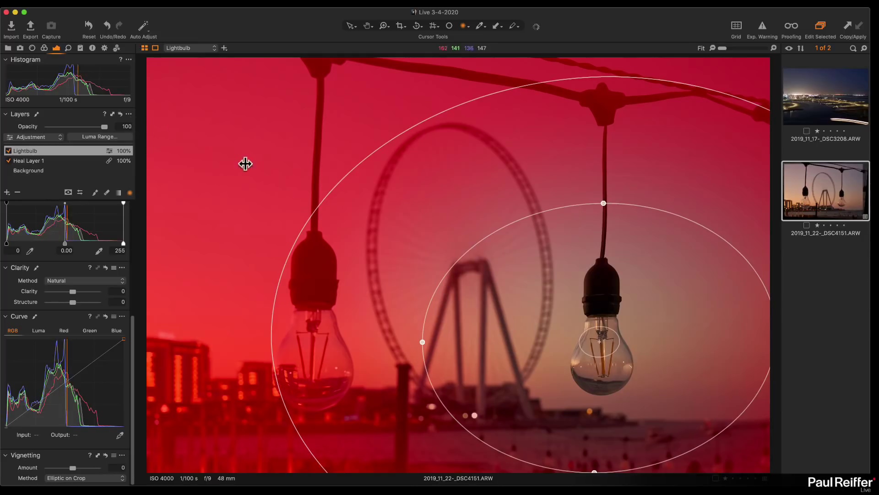
key(m)
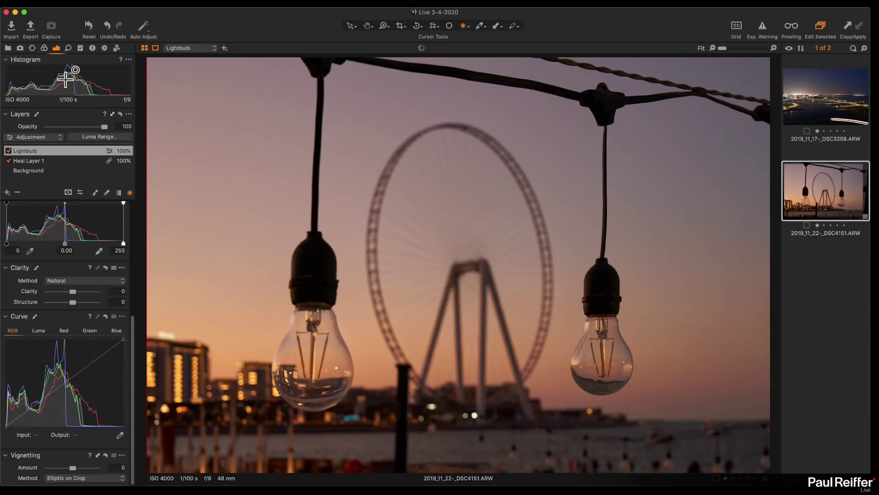
Balance the exposure between the two layers, setting -0.83 on the Lightbulb layer and 0.48 on the Background layer.
scroll(92, 293, up, 5)
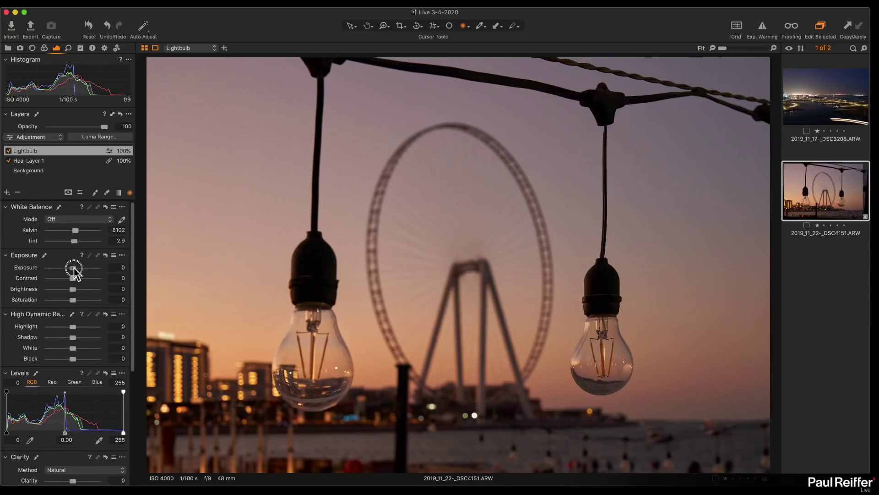
drag(73, 270, 65, 271)
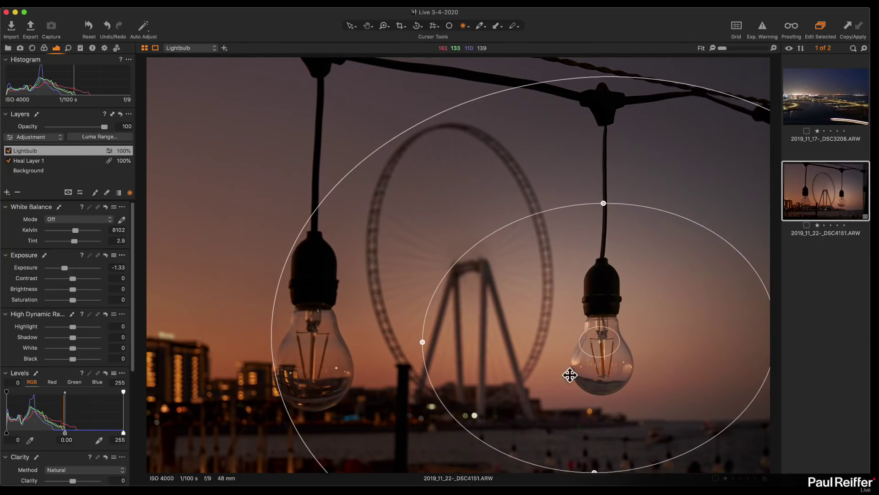
click(44, 170)
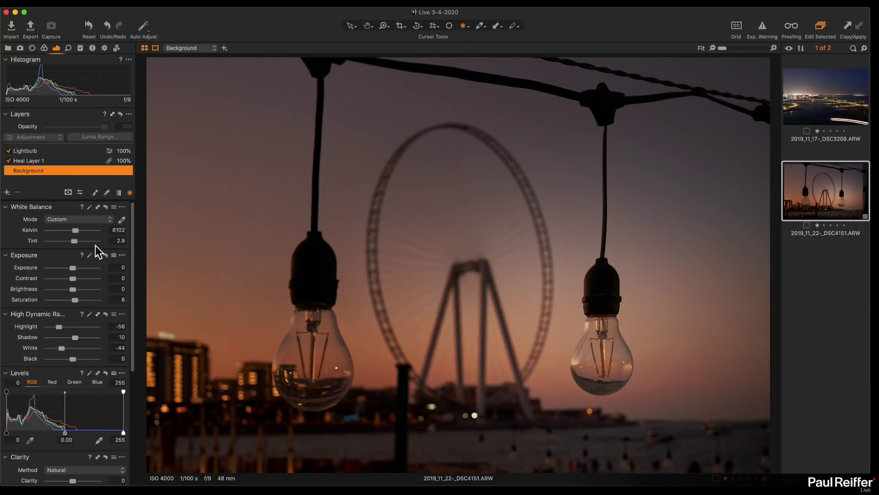
drag(74, 269, 80, 271)
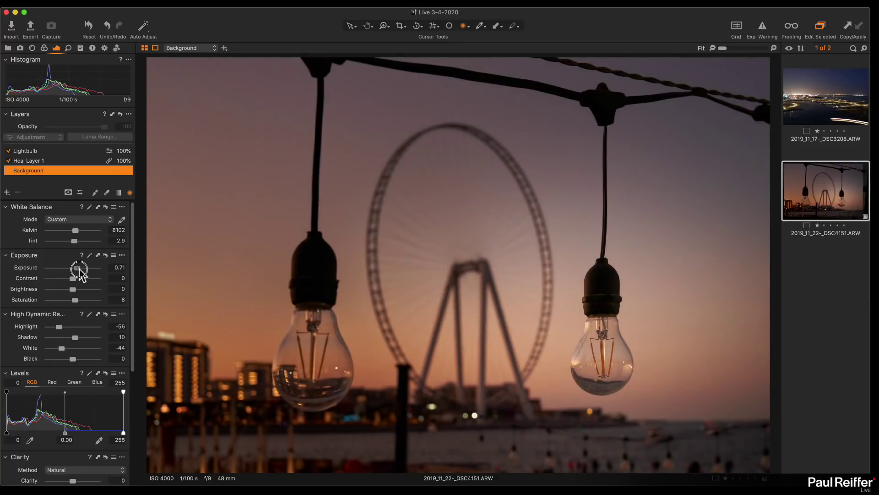
click(35, 151)
drag(65, 268, 75, 270)
click(35, 171)
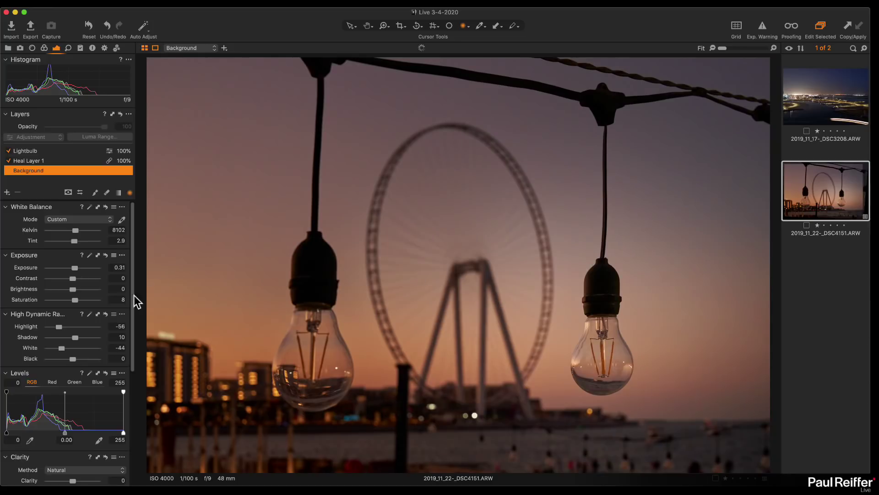
drag(74, 269, 68, 269)
click(61, 152)
Reshape the Lightbulb layer's radial mask into a narrower, upright ellipse around the right bulb.
mouse_move(628, 295)
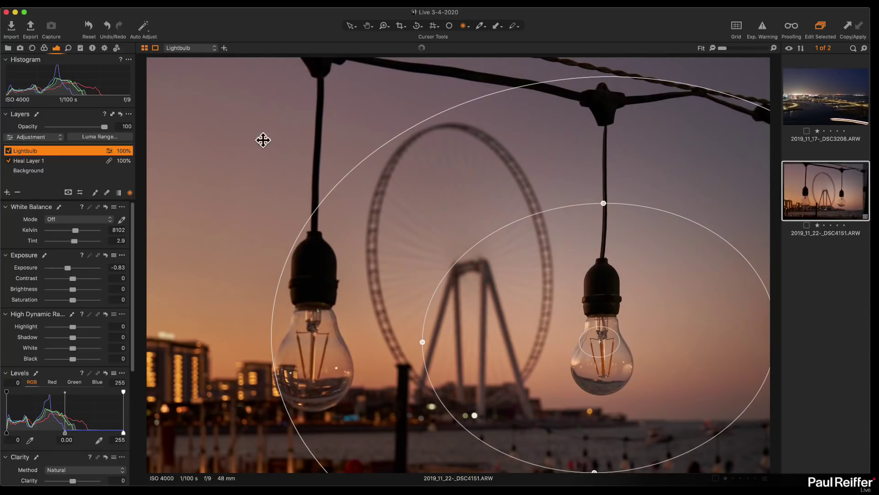
mouse_move(514, 320)
drag(751, 267, 520, 167)
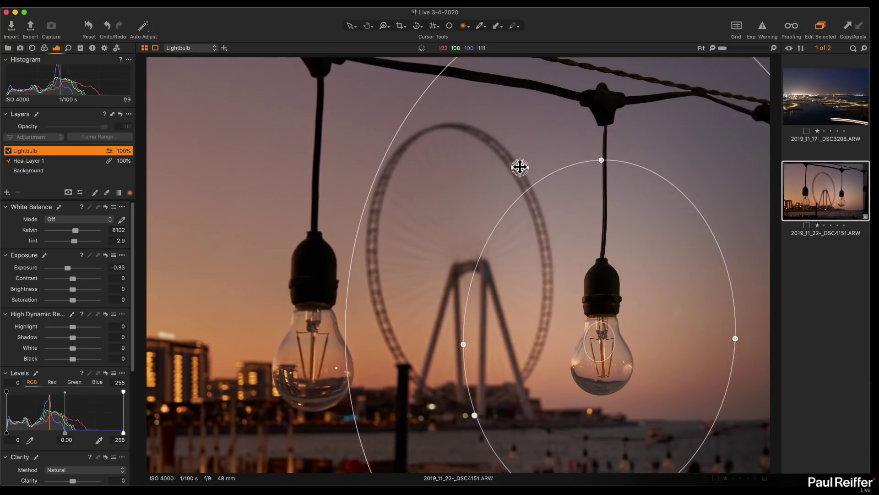
drag(734, 338, 711, 337)
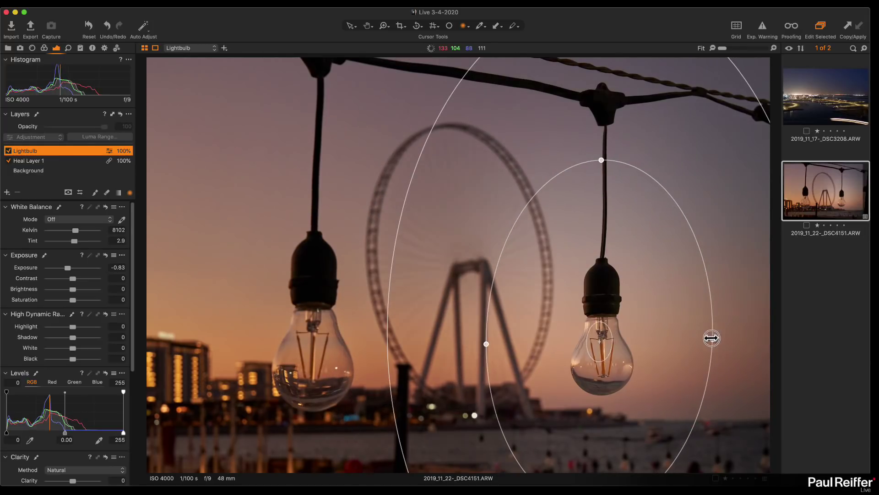
drag(601, 161, 599, 176)
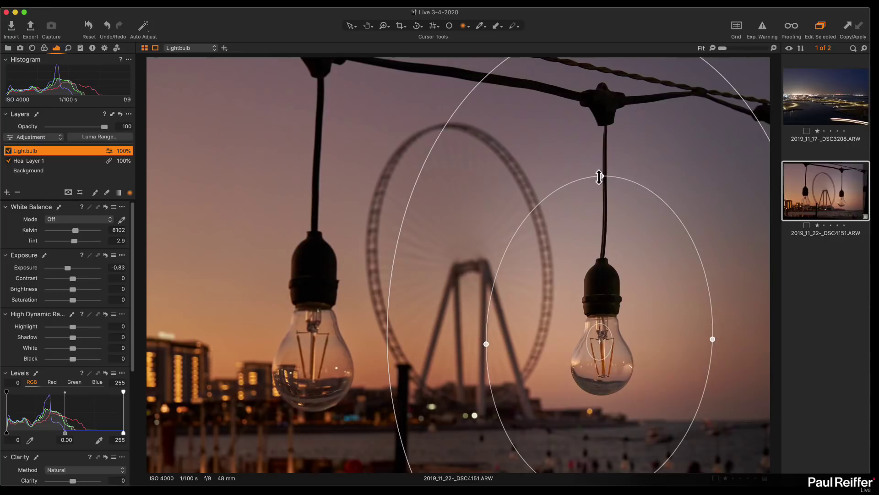
Show the mask overlay, make the radial mask slightly wider and taller around the right bulb, and hide the overlay.
key(m)
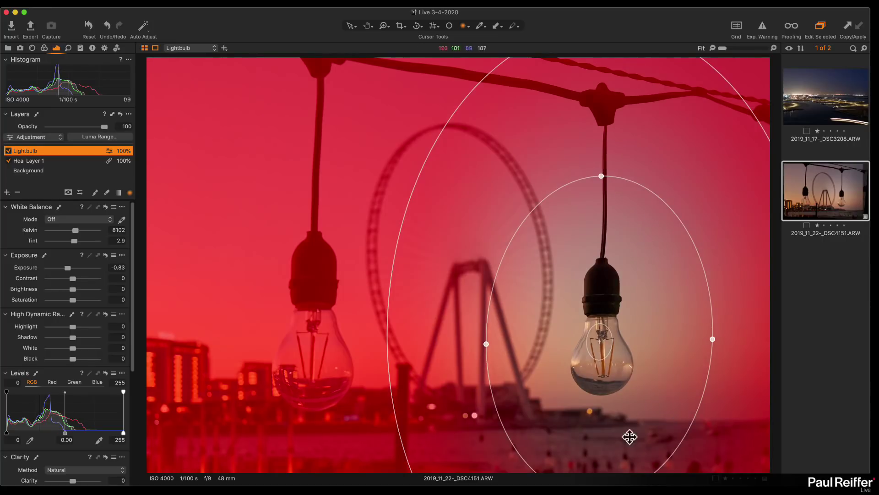
drag(713, 339, 725, 339)
drag(600, 176, 601, 152)
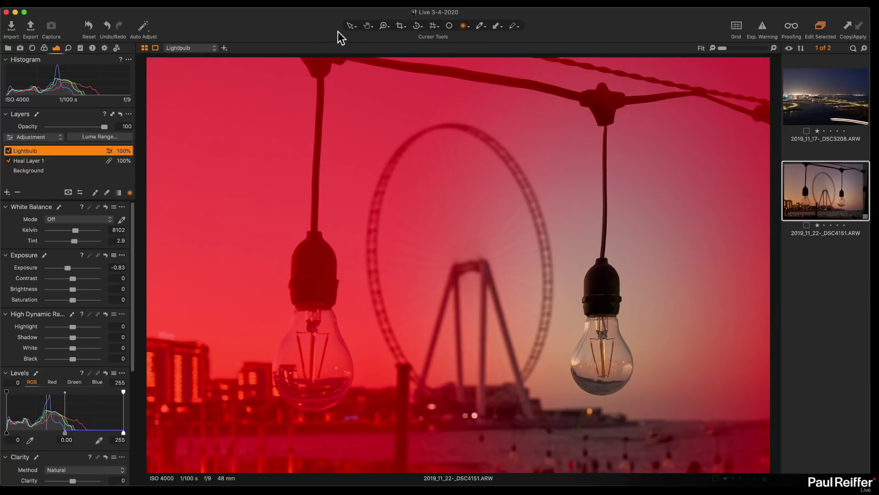
key(m)
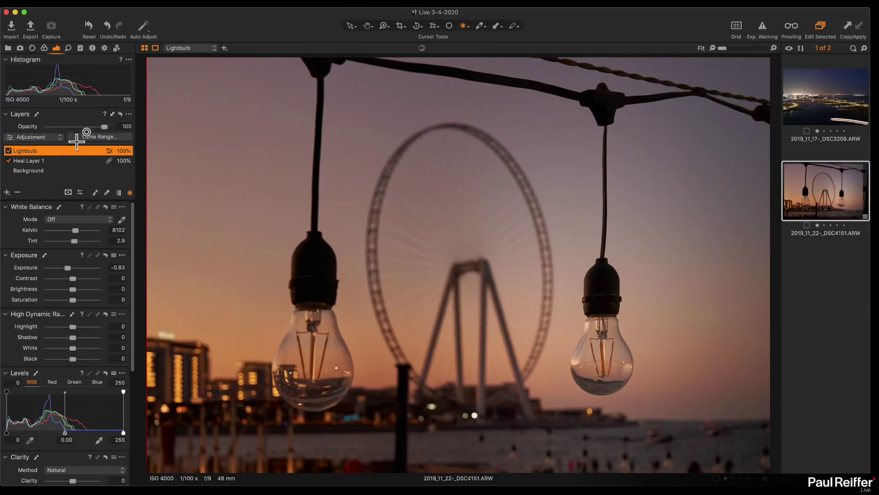
Set the Background layer's saturation to 32 and tint to 5.6, and the Lightbulb layer's exposure to -0.71.
click(61, 172)
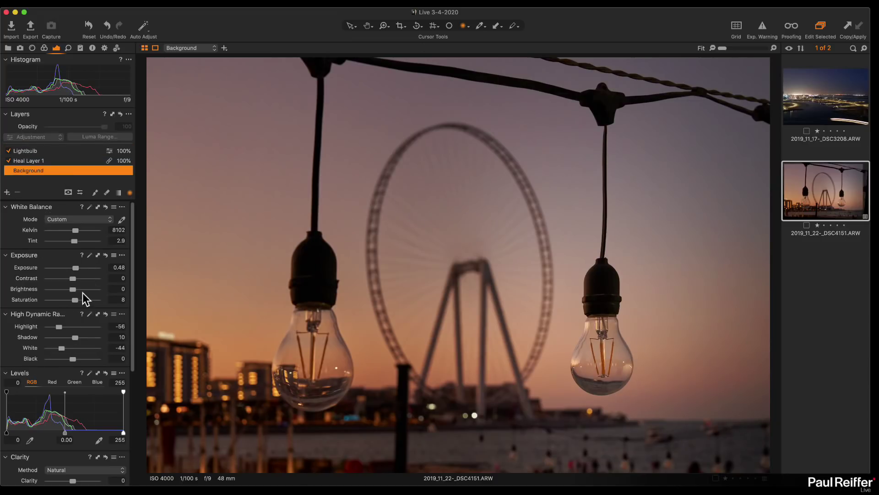
drag(76, 301, 82, 300)
drag(74, 241, 75, 241)
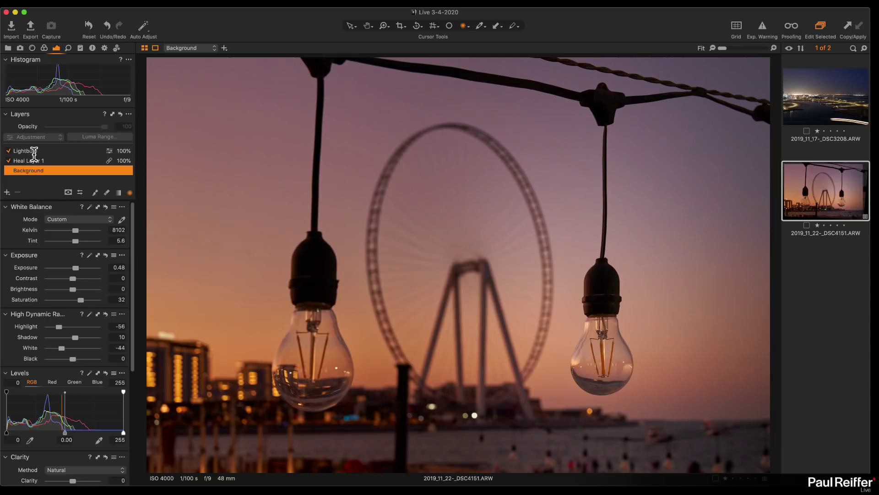
click(32, 151)
drag(68, 270, 69, 271)
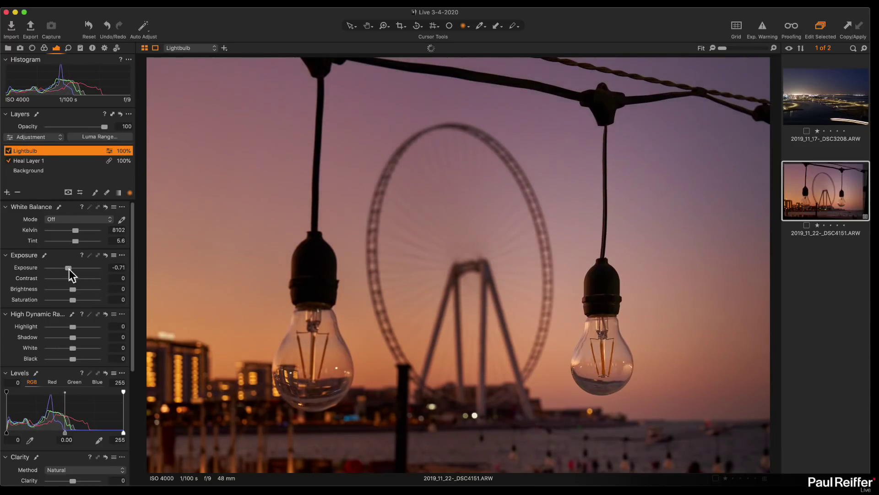
Create a new unedited variant of the Ferris wheel photo and compare it with the edited variant.
right_click(812, 201)
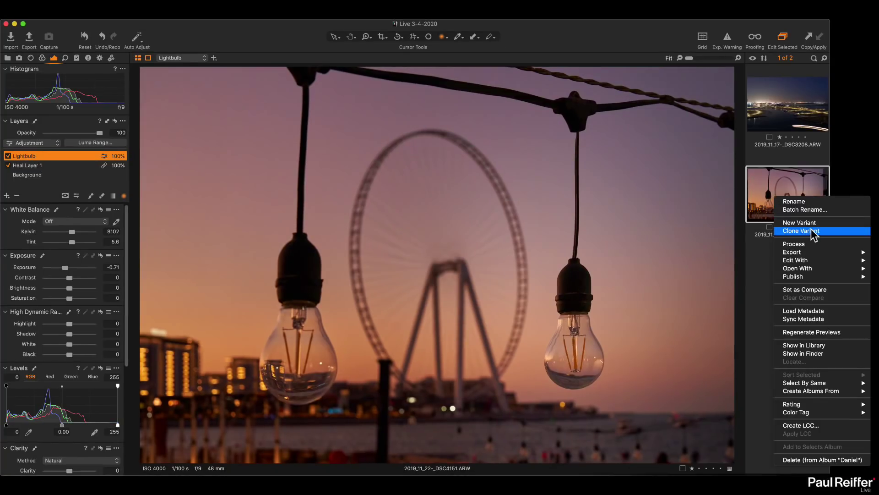
click(813, 230)
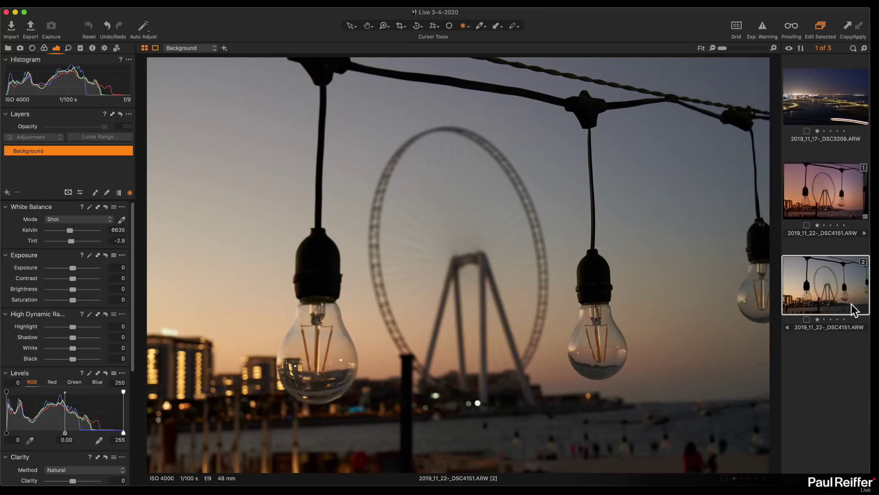
click(822, 201)
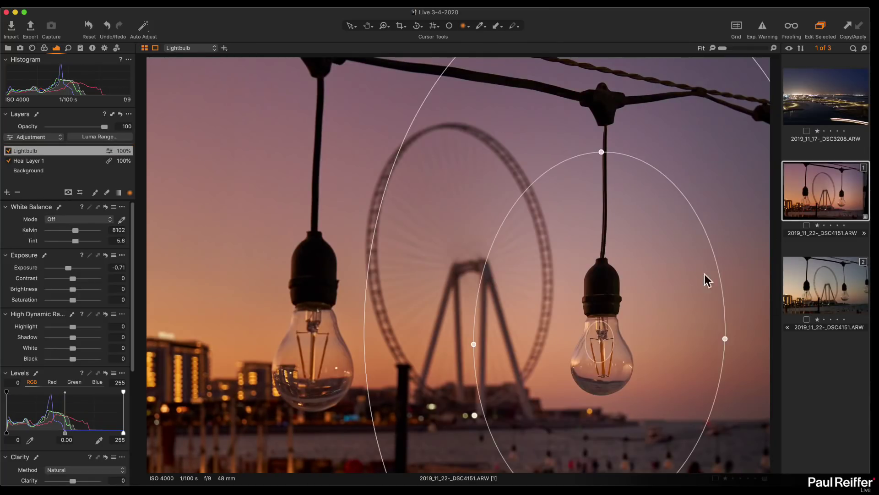
click(833, 289)
key(Up)
click(833, 284)
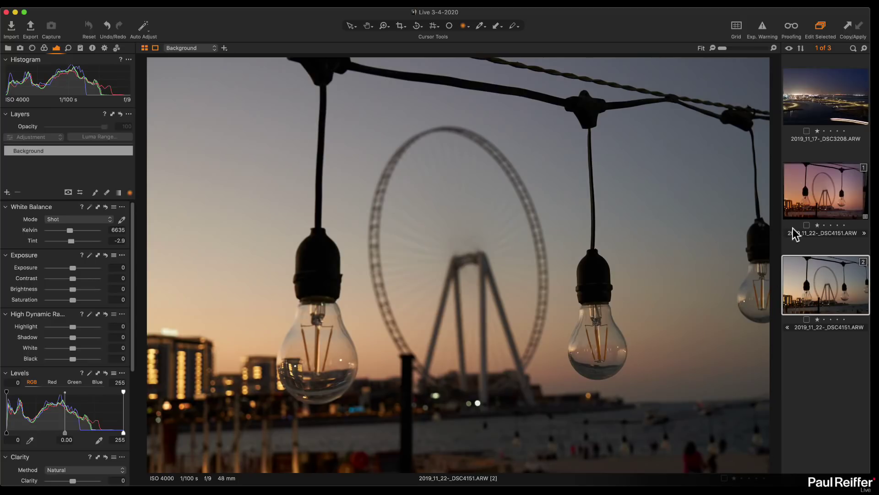
click(832, 194)
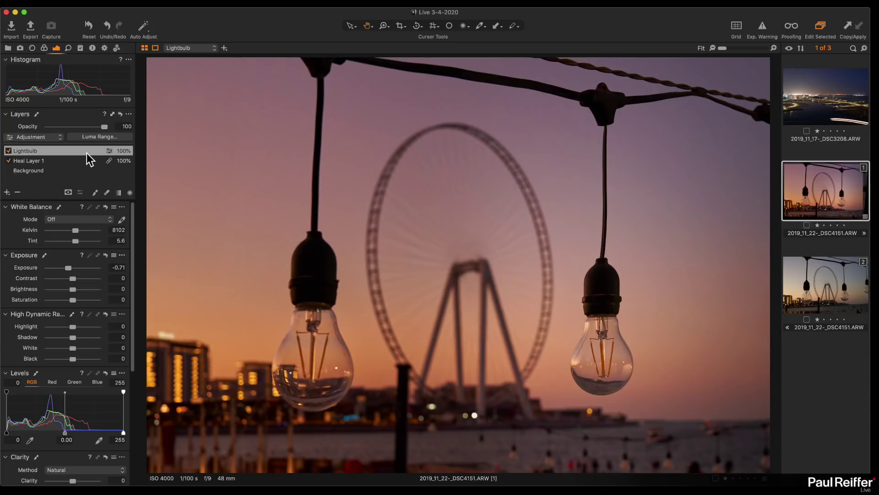
Set the Lightbulb layer's exposure to -0.76 and compare the edited photo with the unedited variant.
key(m)
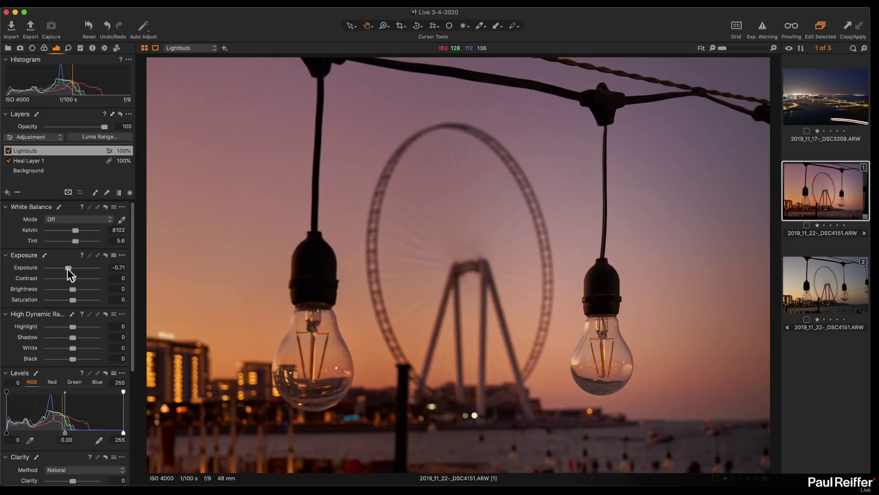
mouse_move(67, 270)
mouse_down()
mouse_move(45, 271)
mouse_move(90, 271)
mouse_move(68, 276)
mouse_up()
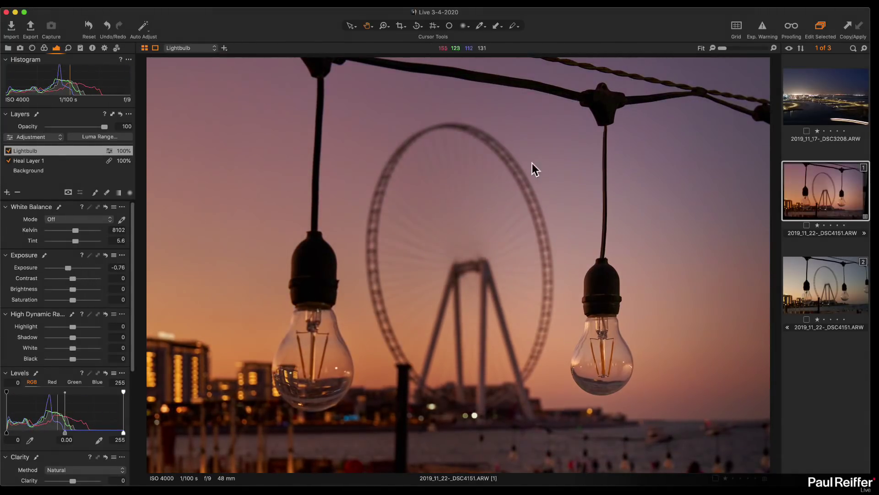
click(823, 296)
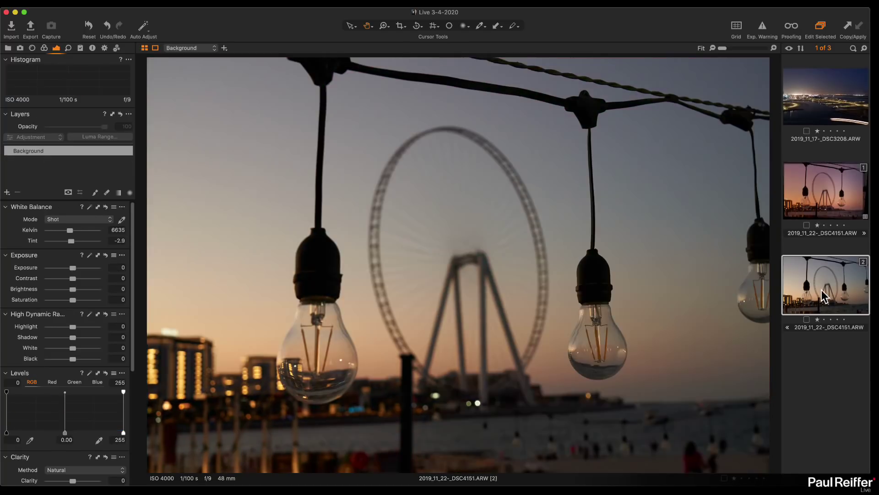
click(827, 200)
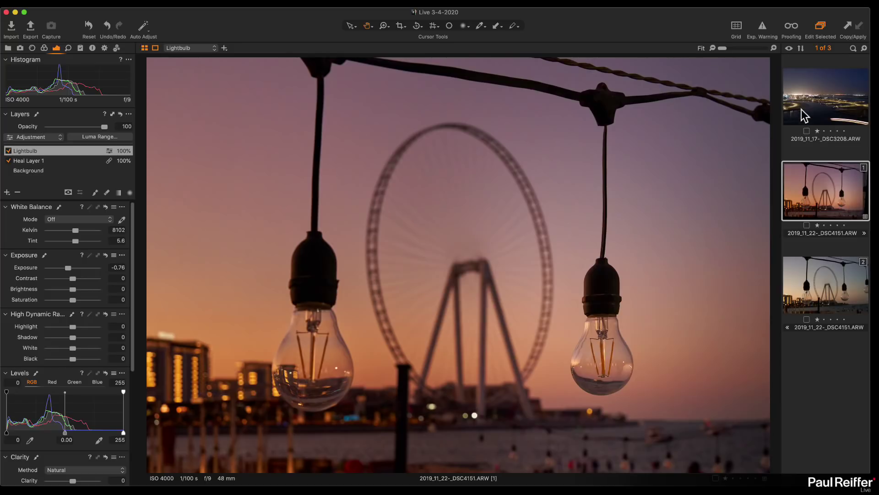
Open the first user collection and inspect the lighthouse photo's walkway, railings and rocks at 100%.
click(8, 48)
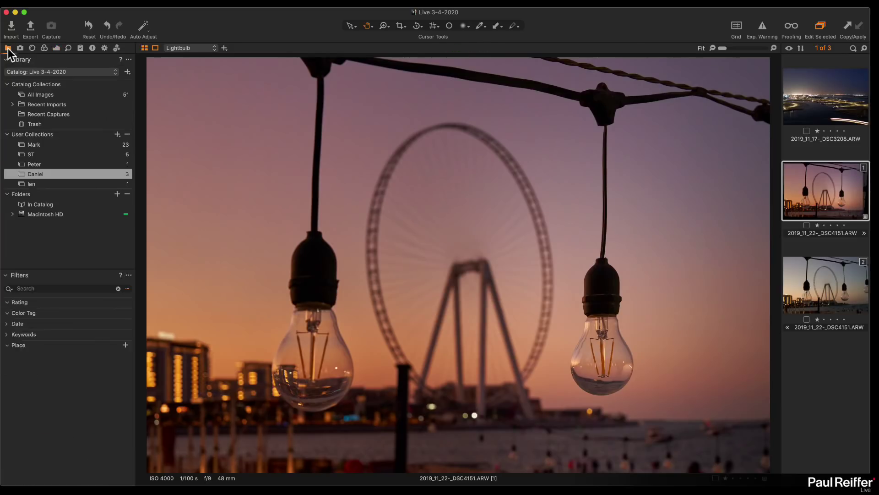
click(47, 144)
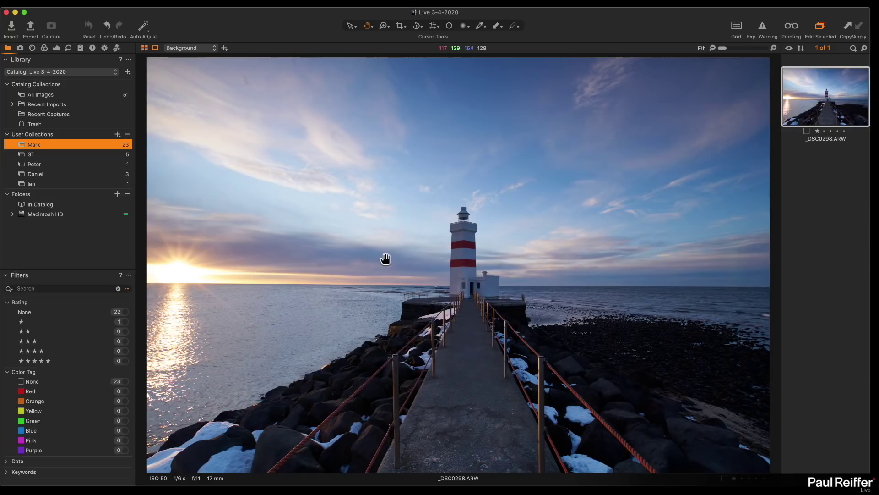
click(603, 394)
drag(210, 224, 820, 393)
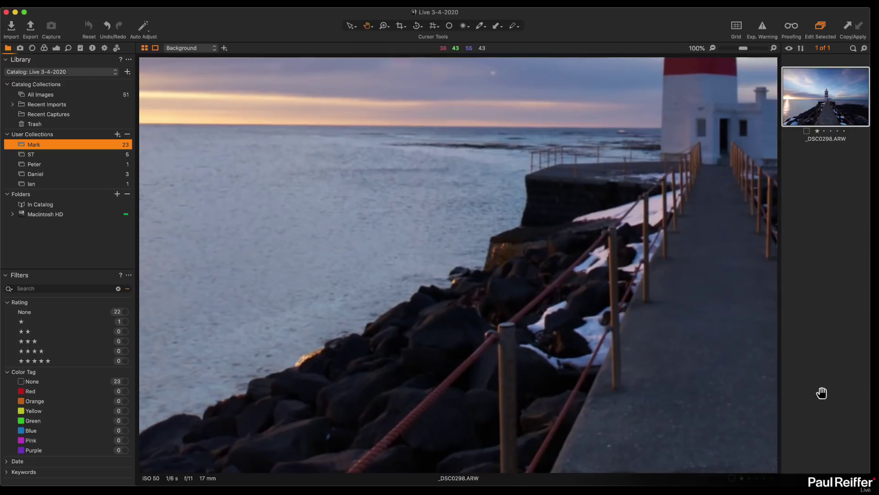
drag(567, 334, 404, 299)
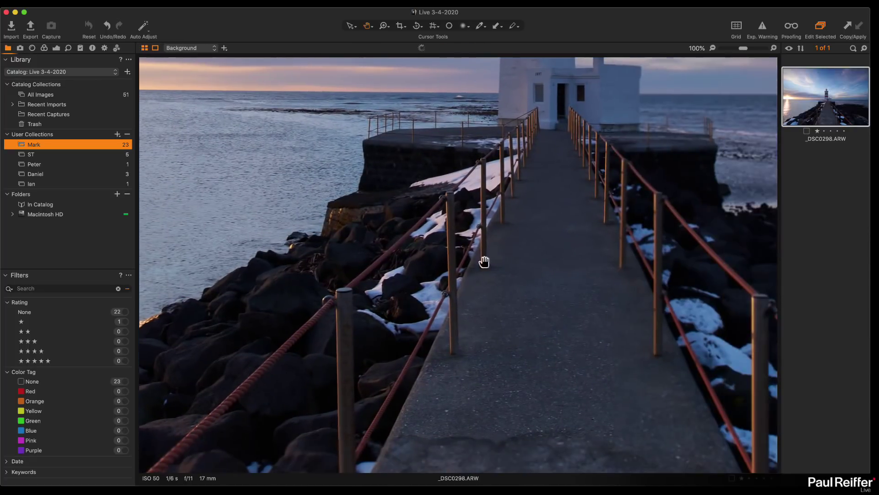
click(546, 202)
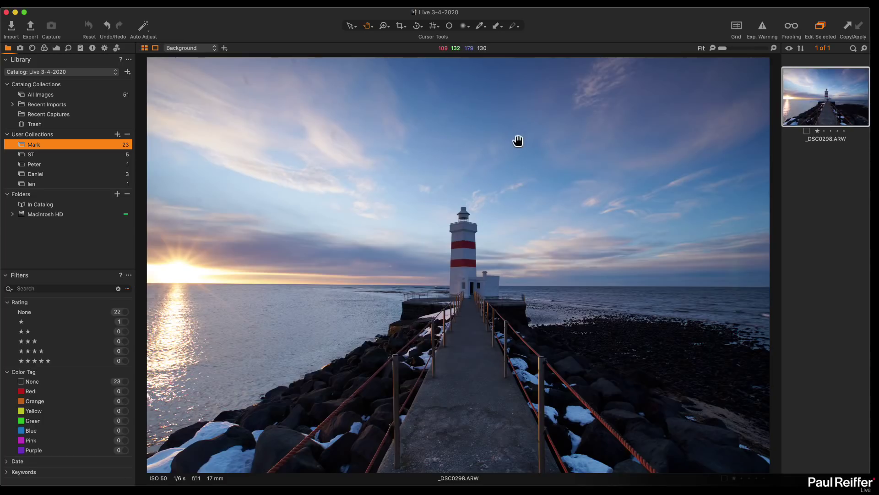
Brighten the dark rocks beside the lighthouse walkway by setting Shadow to 39 and Black to 31, checking the detail at 200%.
click(316, 399)
drag(543, 239, 94, 232)
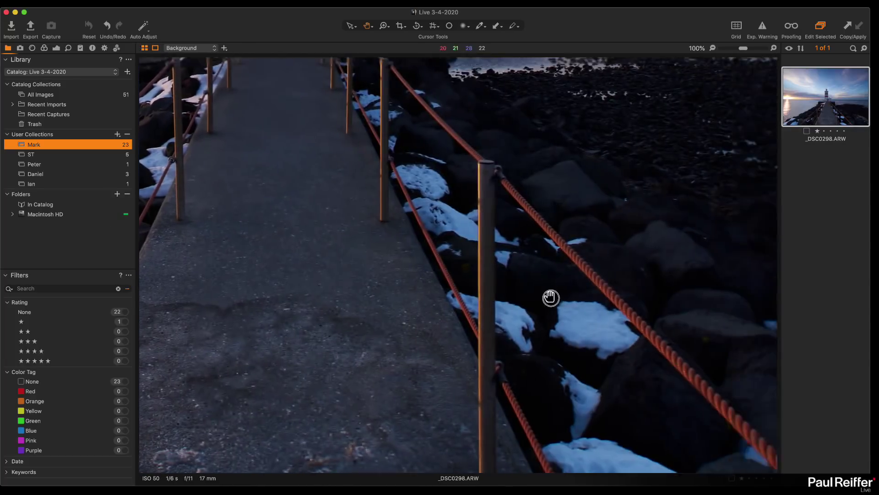
drag(551, 298, 486, 261)
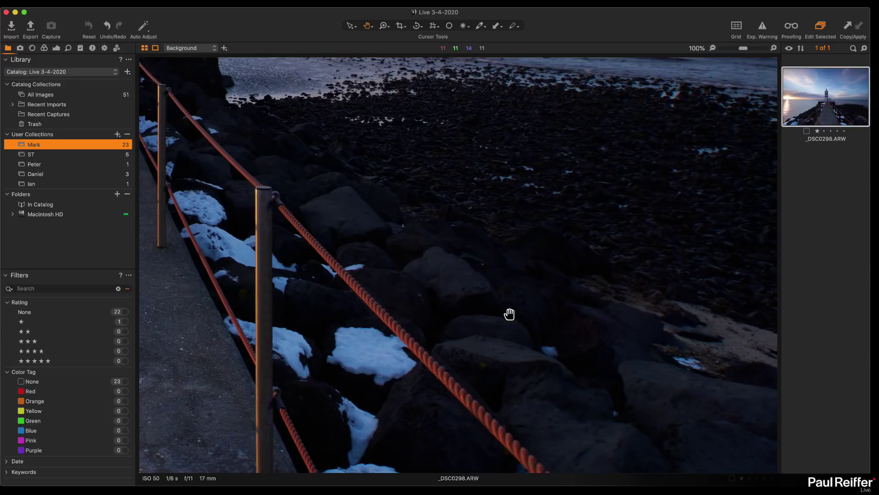
scroll(509, 314, up, 2)
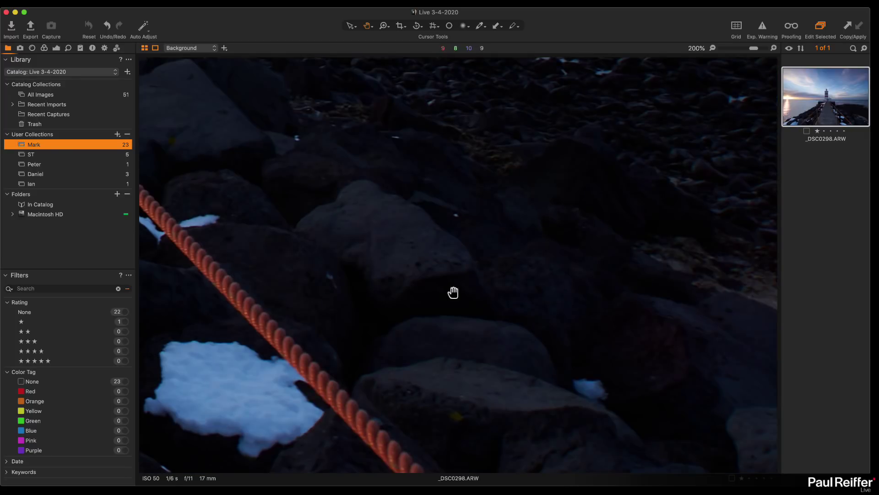
drag(441, 290, 532, 378)
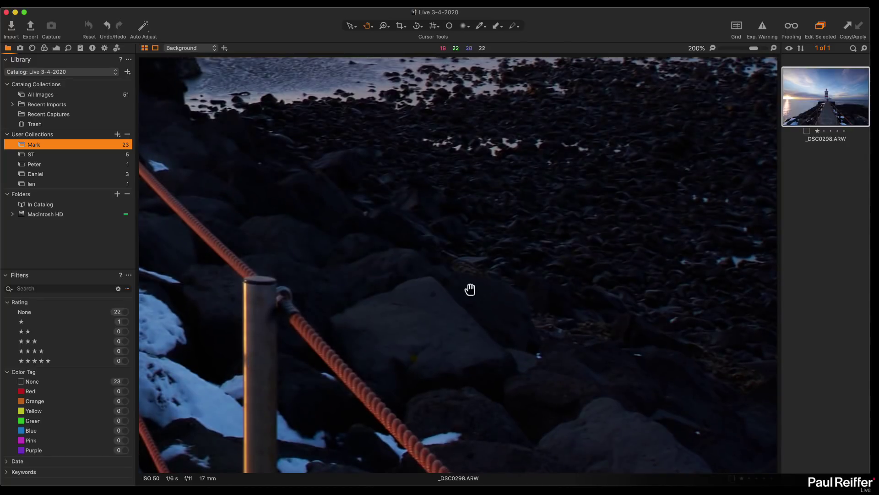
click(57, 49)
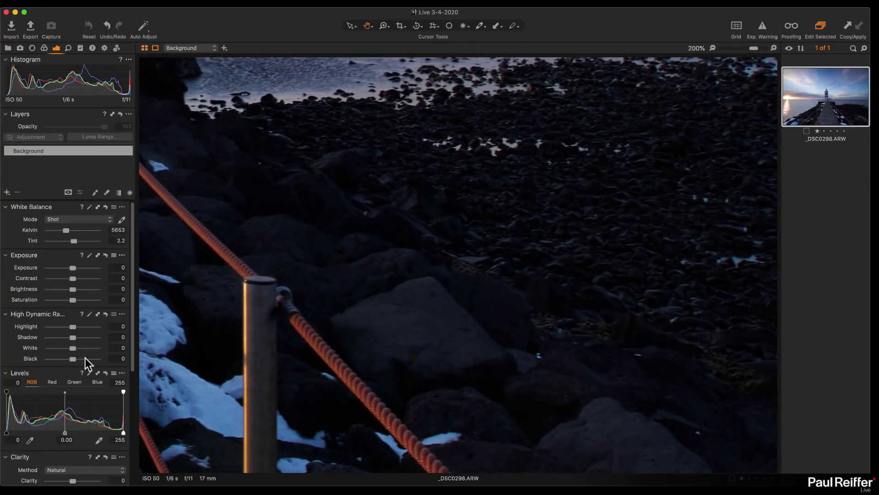
drag(72, 337, 81, 359)
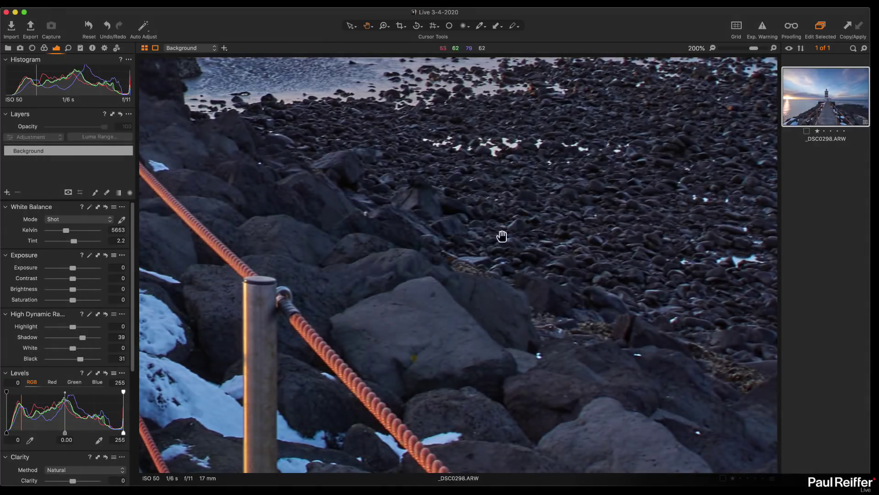
Reset Shadow and Black to 0 and turn on the exposure warning for the whole lighthouse photo.
double_click(81, 338)
double_click(81, 359)
key(super+0)
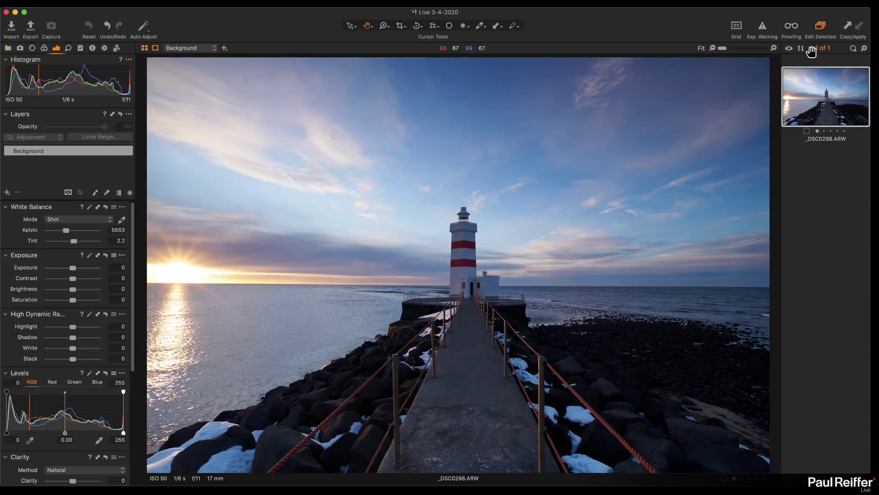
click(761, 32)
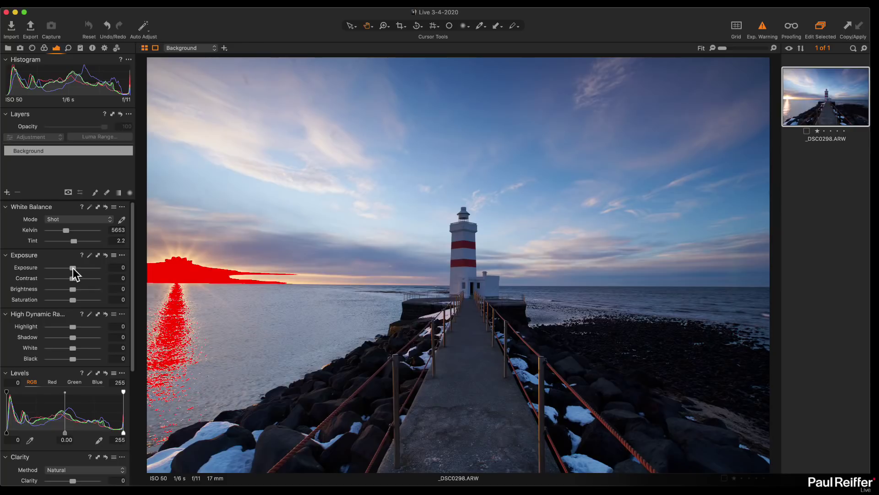
click(32, 47)
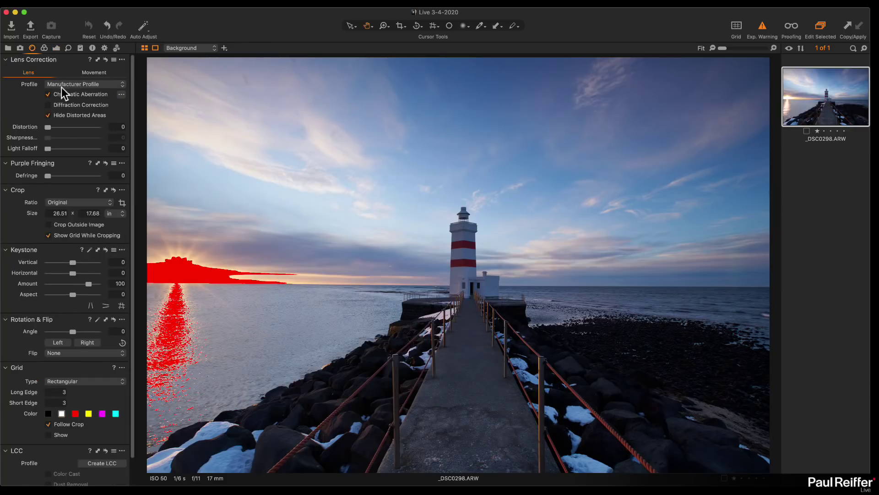
click(93, 48)
scroll(98, 172, down, 5)
scroll(98, 215, down, 3)
click(32, 48)
click(57, 48)
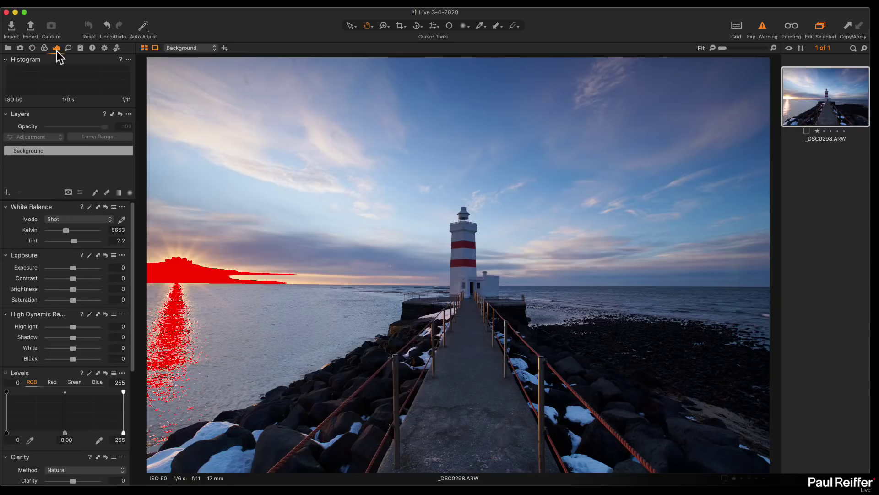
Analyze the lighthouse photo's chromatic aberration in Lens Correction and keep the _DSC0298.ARW analysis selected.
click(32, 48)
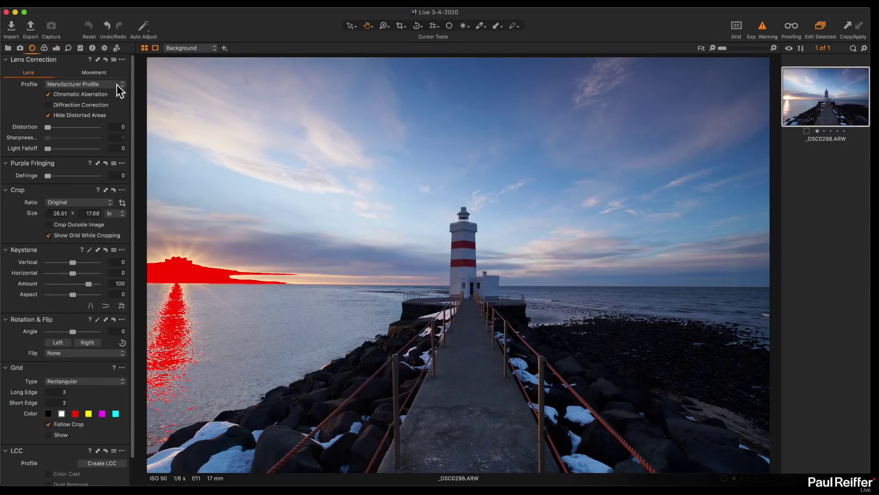
click(121, 95)
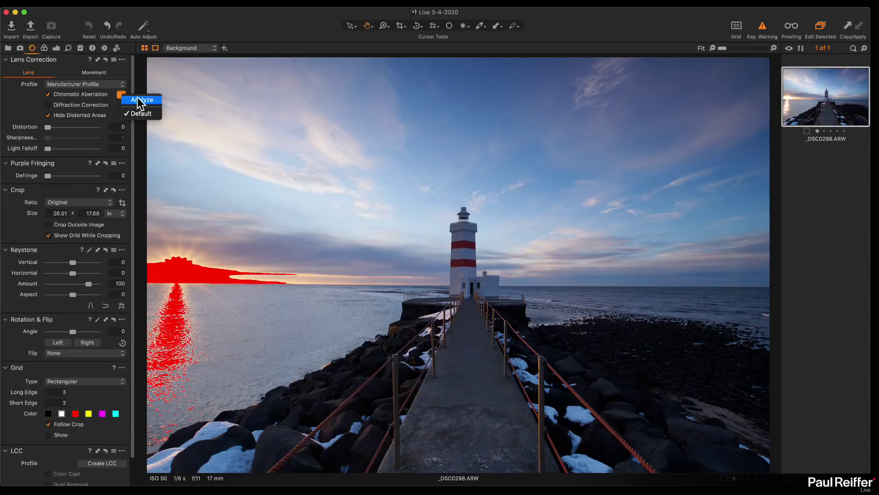
click(140, 101)
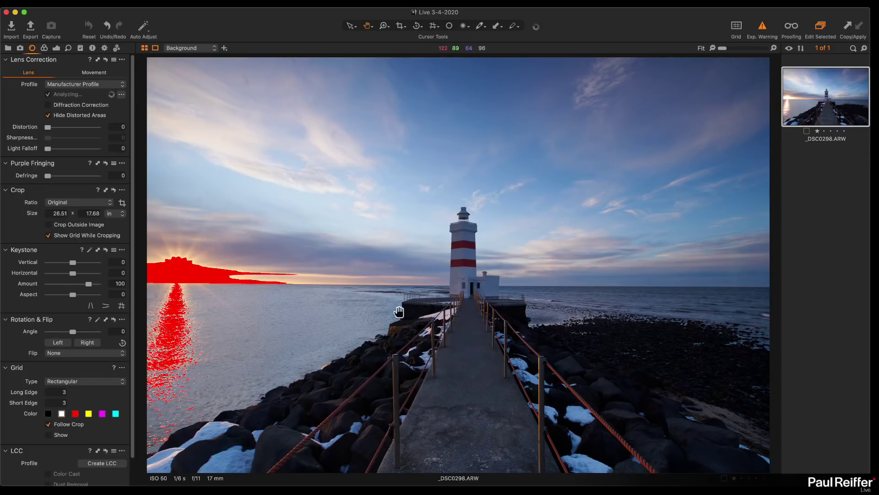
click(121, 95)
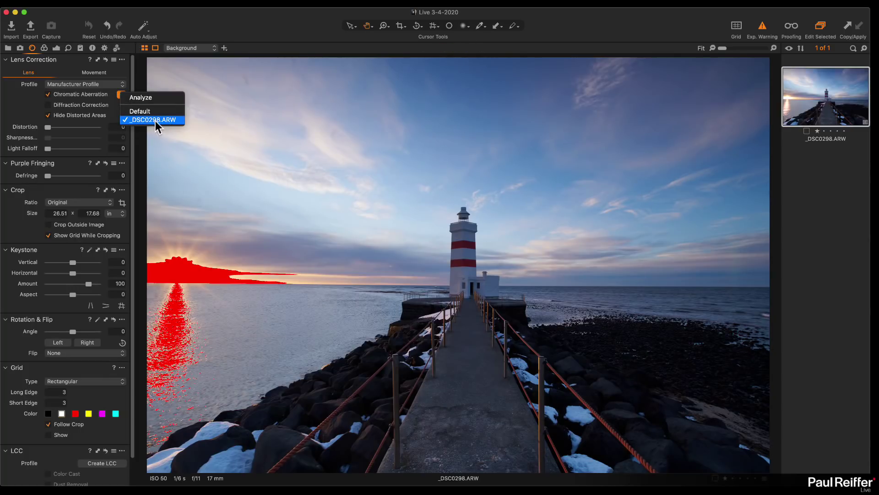
click(118, 118)
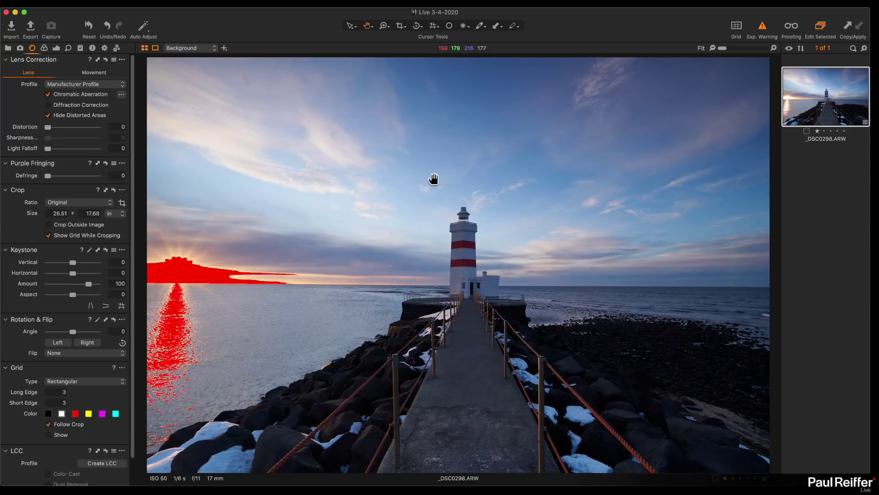
Try exposures of -0.2, -0.84, -0.68 and -4, inspecting the overexposed area around the sun at 100%.
click(56, 48)
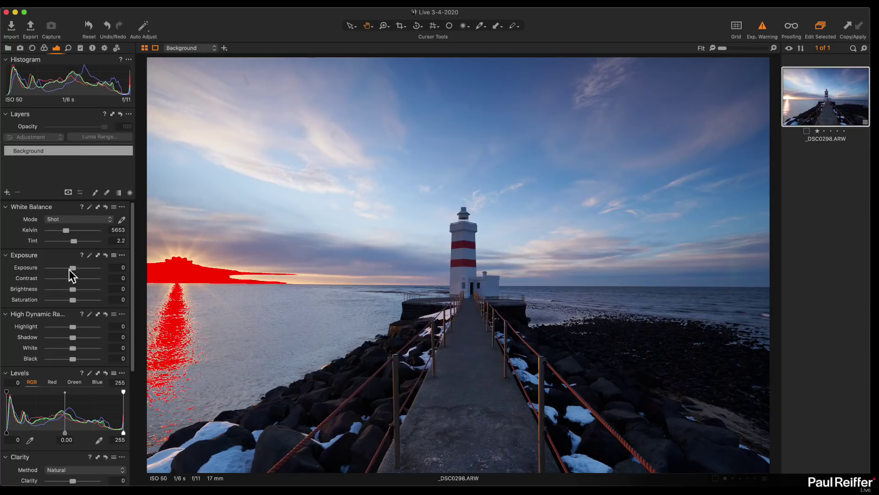
mouse_move(71, 271)
mouse_down()
mouse_move(62, 272)
mouse_move(70, 272)
mouse_up()
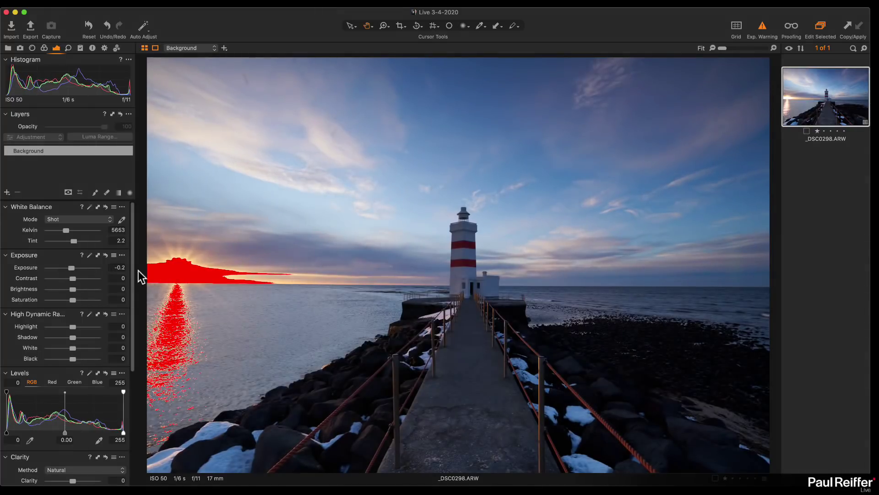
click(188, 273)
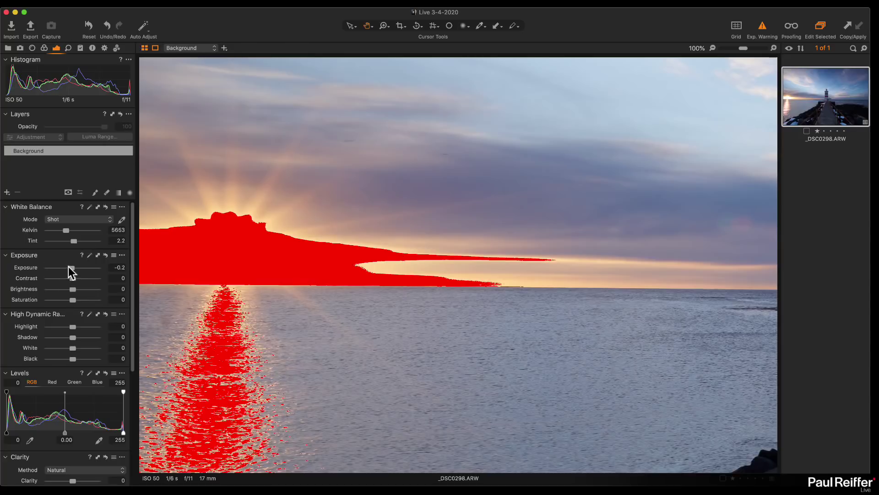
drag(72, 270, 68, 270)
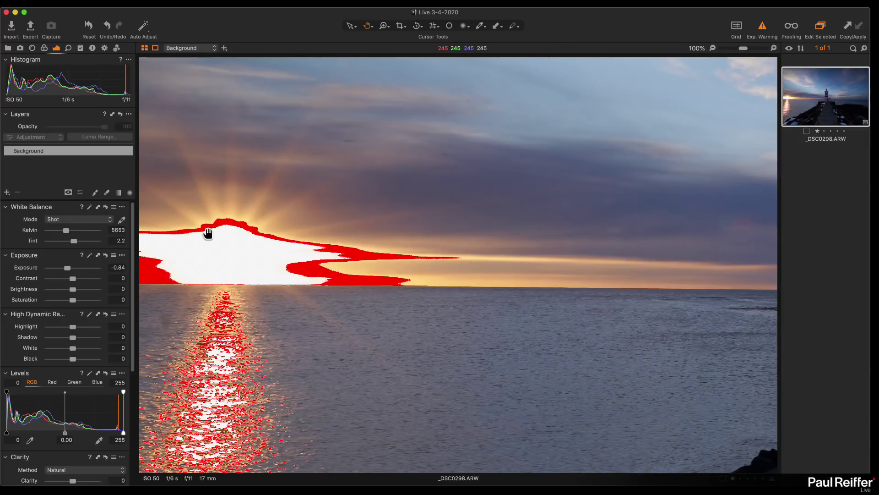
drag(68, 270, 68, 270)
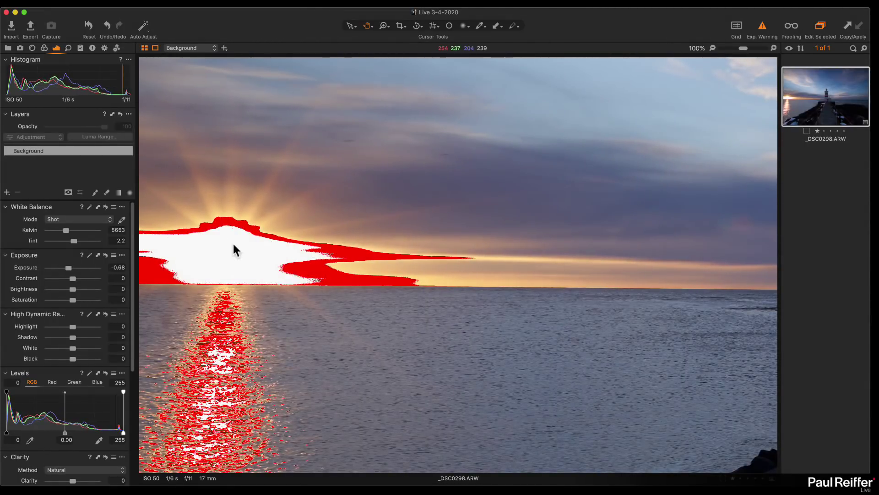
drag(70, 268, 44, 266)
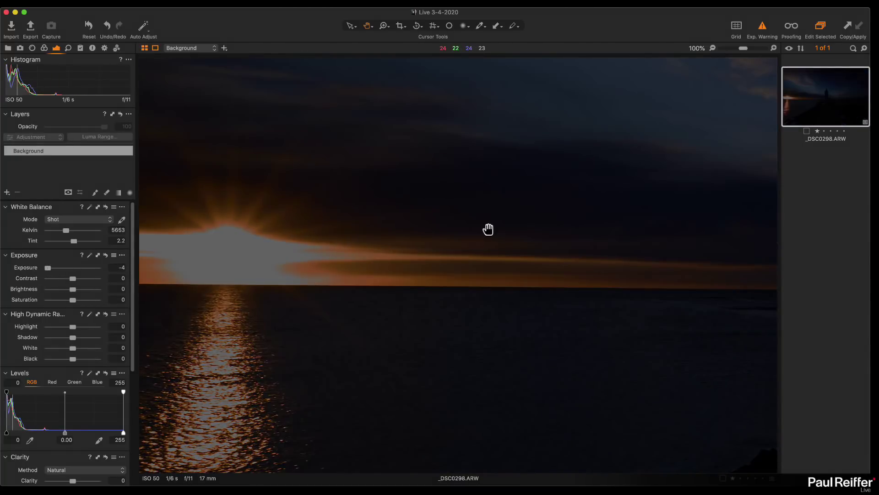
click(423, 259)
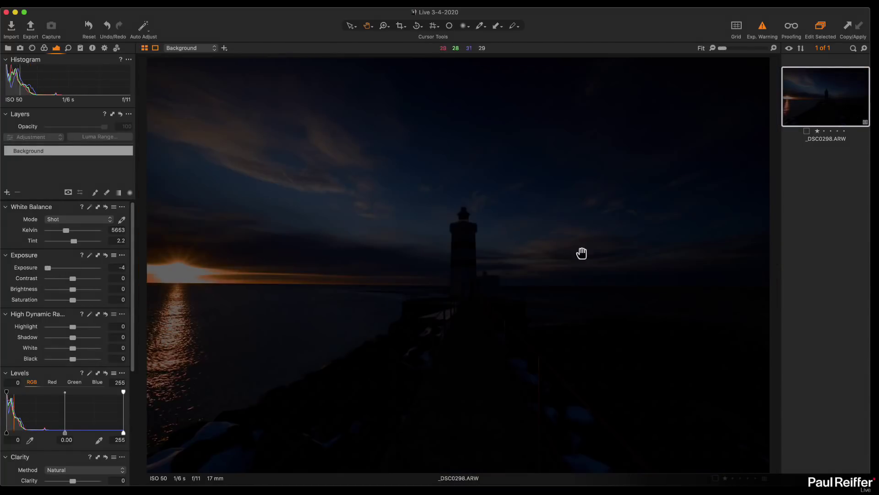
click(179, 274)
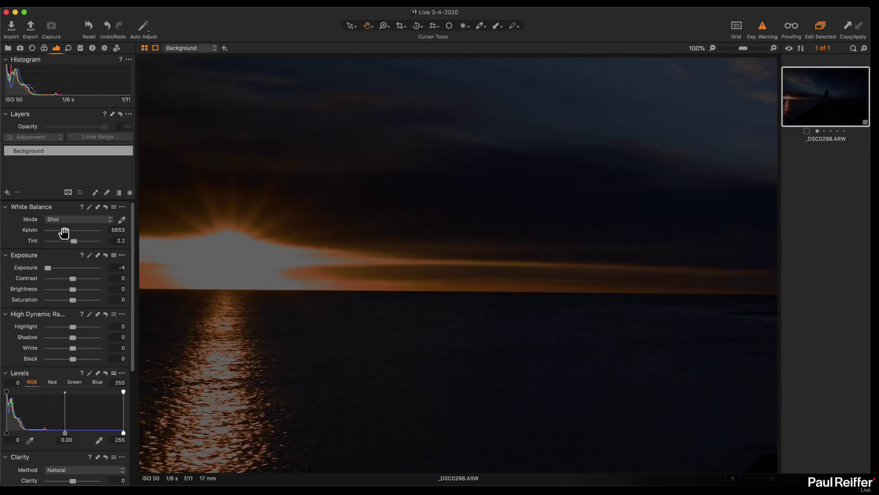
Reset the exposure to 0 and turn off the exposure warning.
double_click(51, 268)
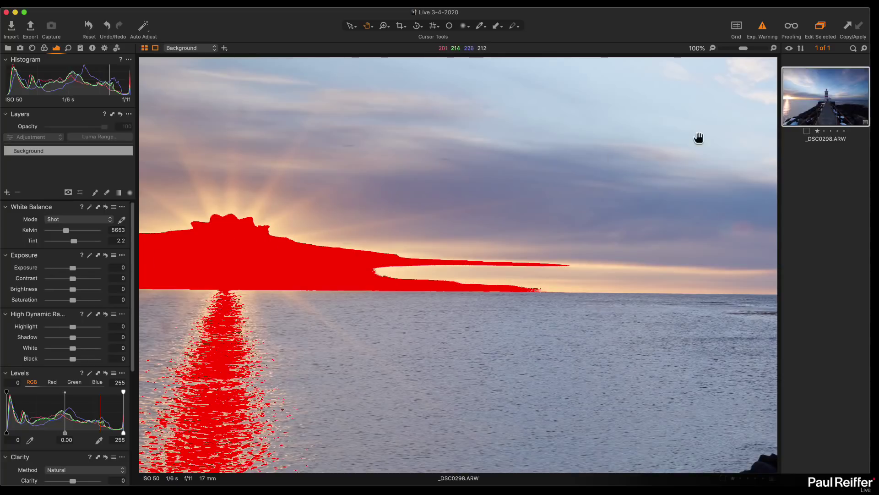
click(763, 33)
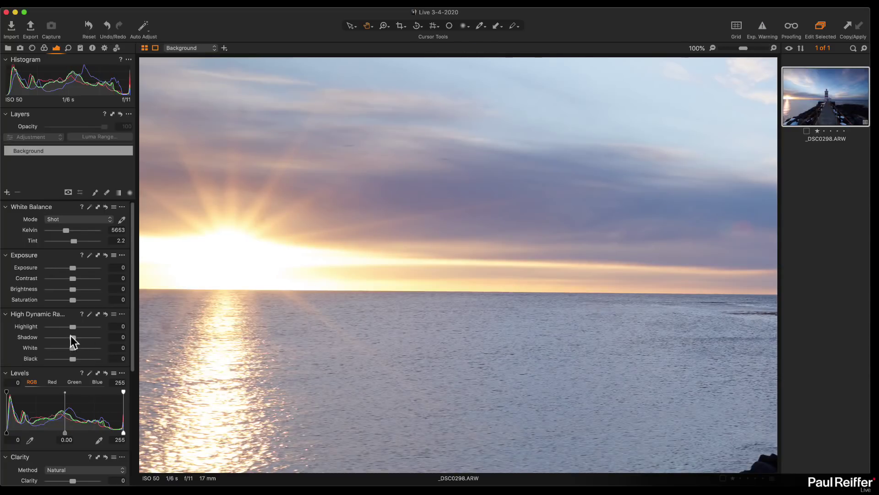
Try Highlight and White at -100 to recover the sun area, check it at 100%, and reset both to 0.
drag(72, 326, 27, 350)
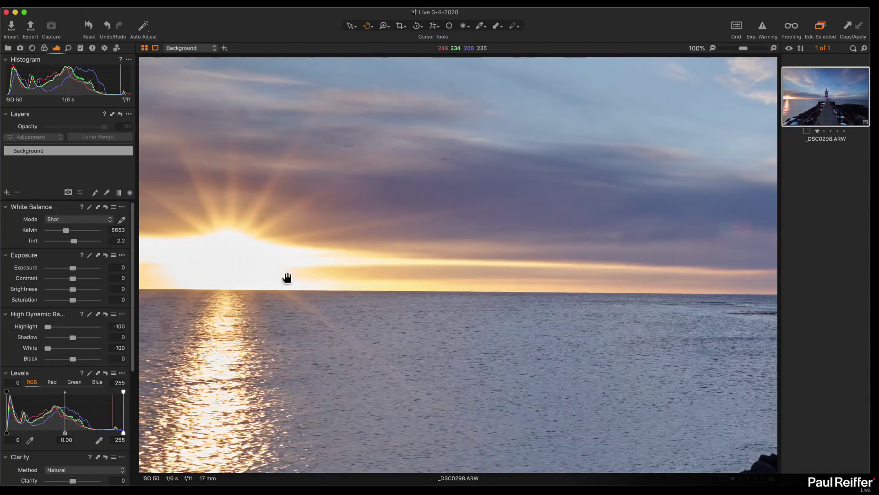
click(418, 262)
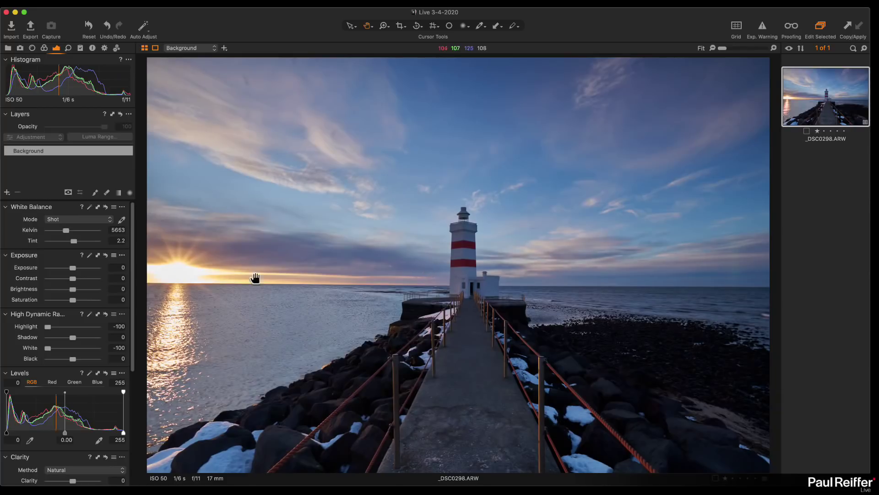
click(192, 276)
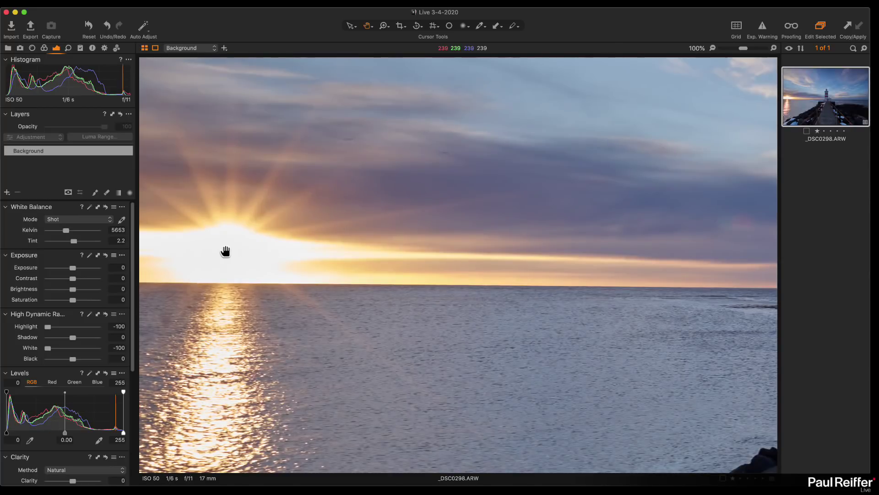
double_click(50, 327)
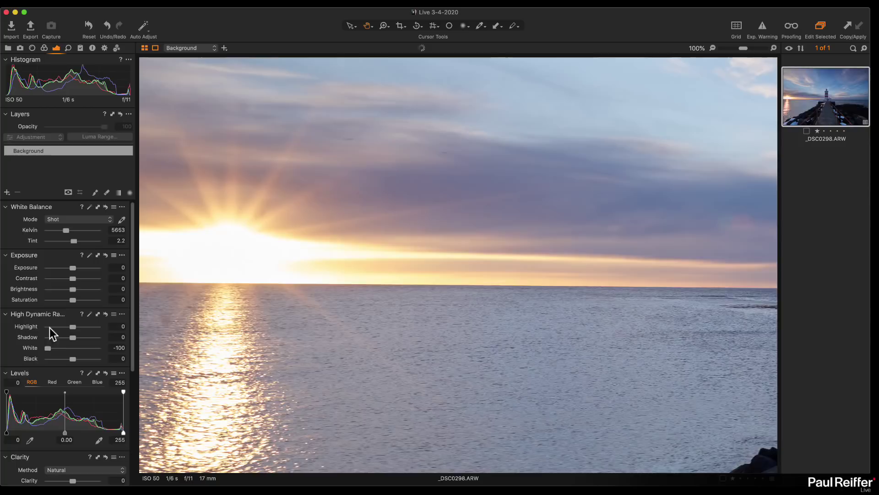
double_click(49, 348)
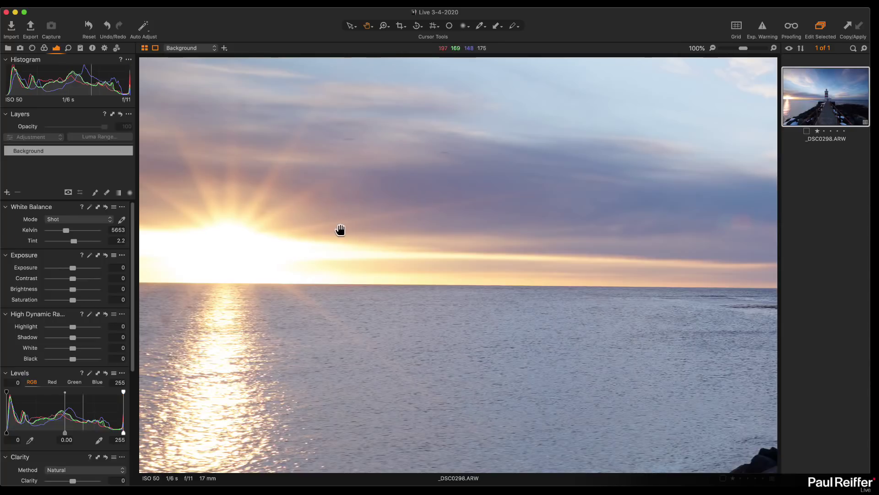
Straighten the lighthouse photo along the sea horizon across its full width.
double_click(477, 255)
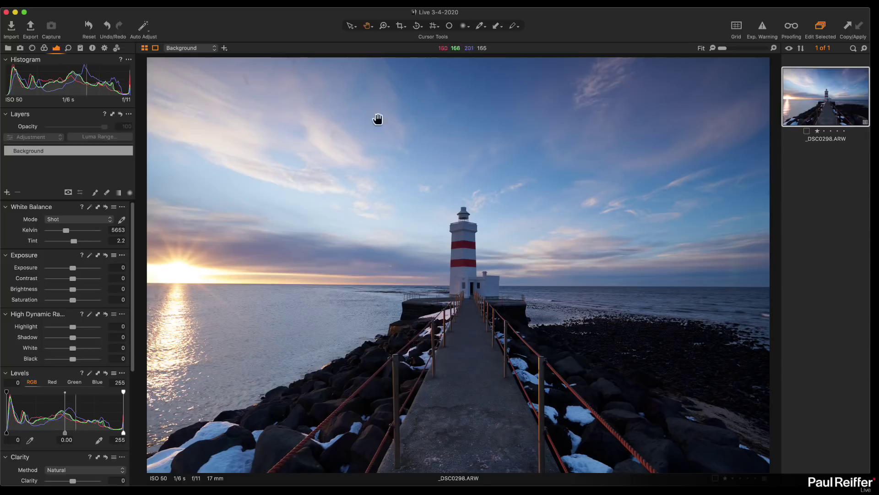
click(383, 26)
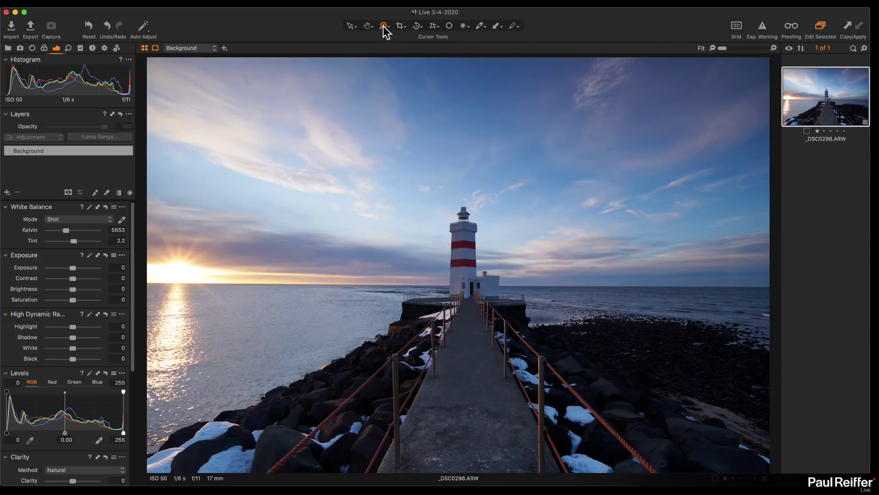
click(417, 27)
drag(149, 282, 766, 287)
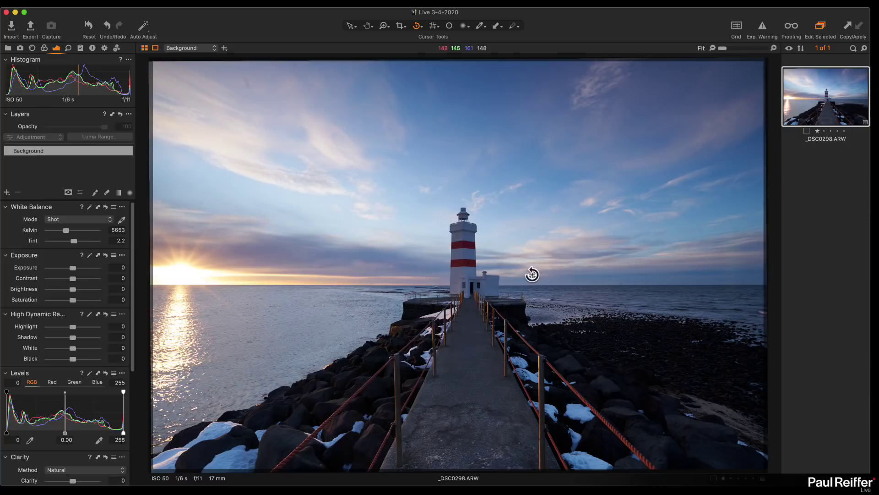
click(369, 27)
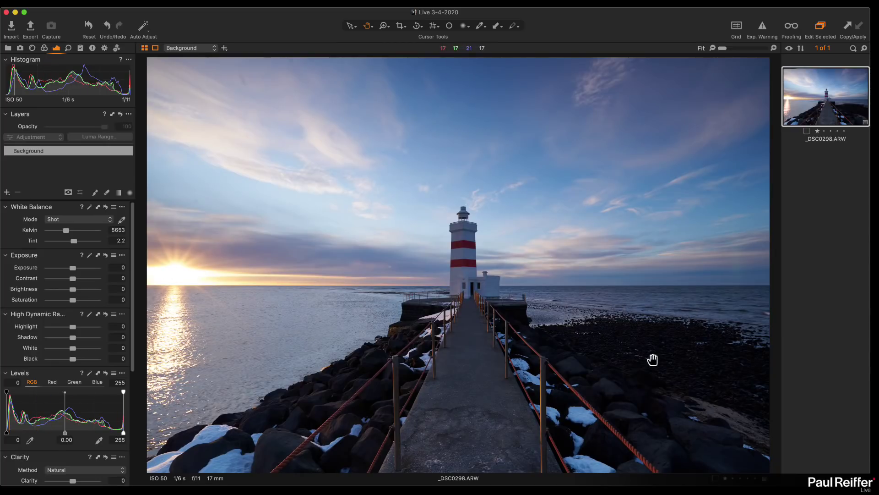
Turn on guides and add two vertical guides at the centre of the lighthouse photo.
click(274, 2)
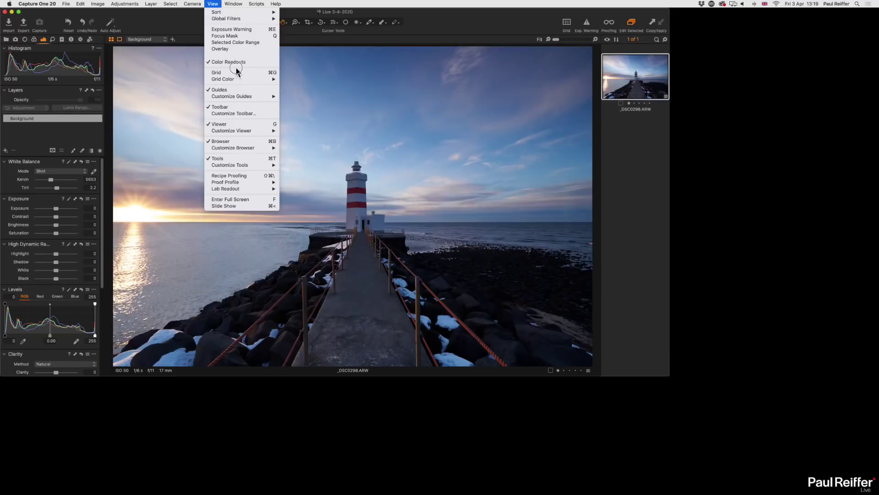
mouse_move(257, 96)
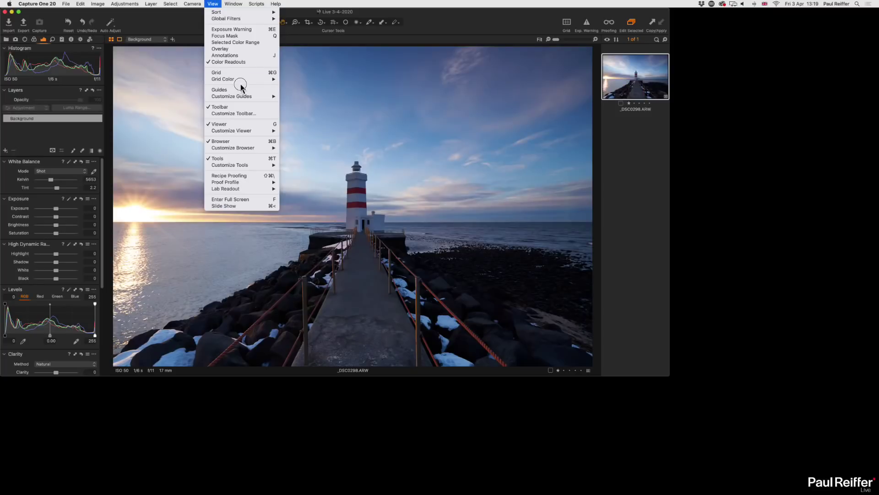
click(238, 90)
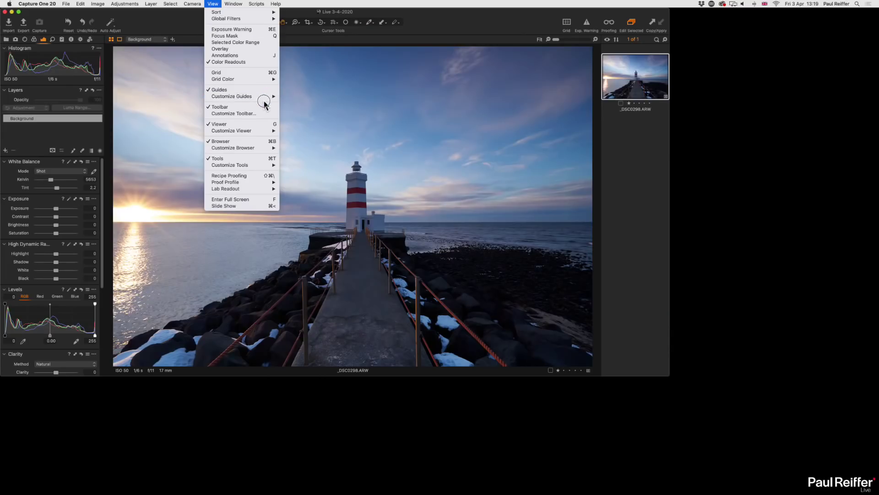
mouse_move(263, 96)
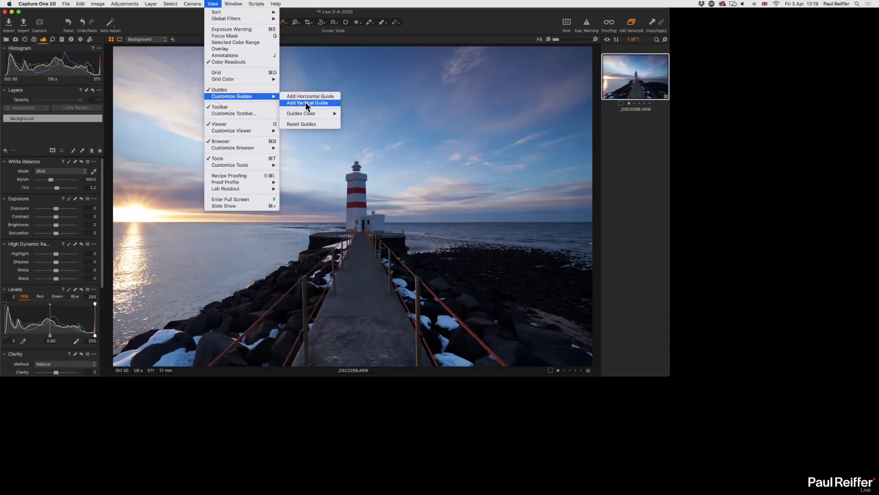
click(306, 102)
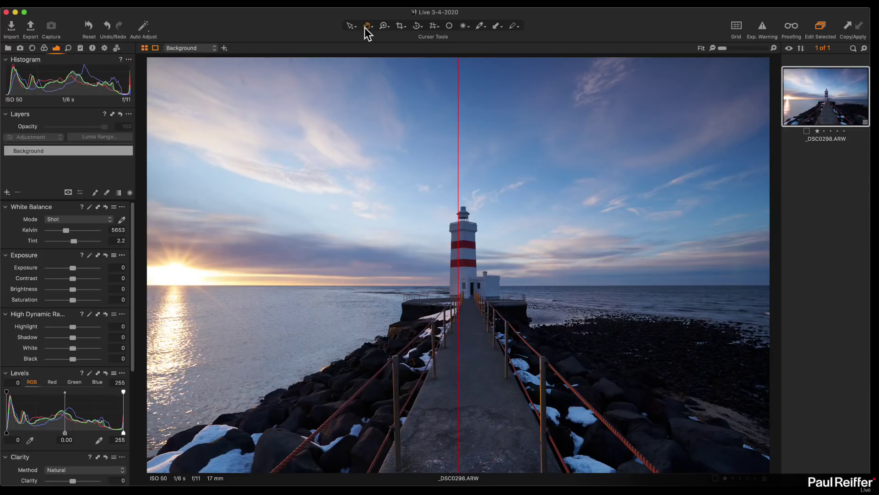
click(281, 4)
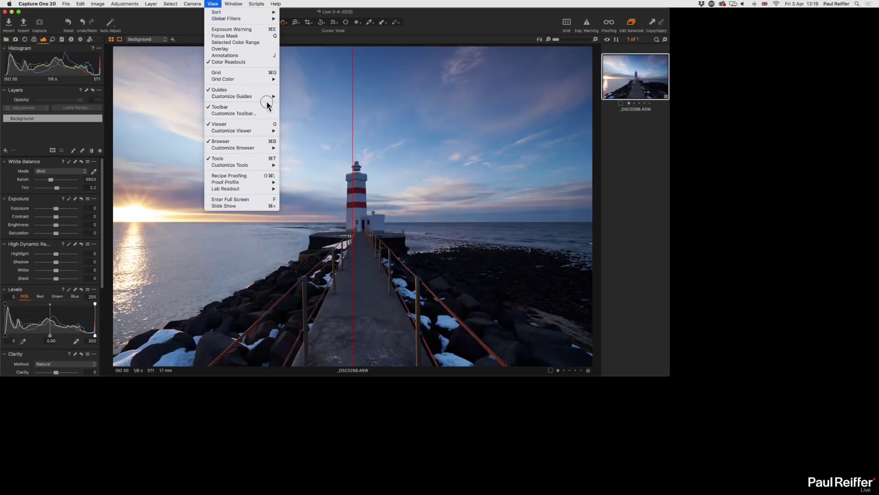
mouse_move(355, 127)
click(305, 103)
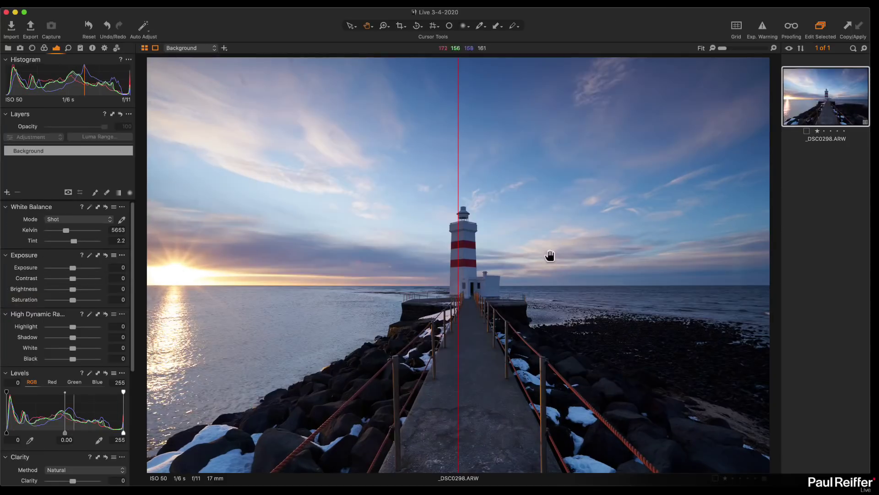
Reset the guides to clear the vertical guides from the lighthouse photo.
click(213, 4)
mouse_move(276, 98)
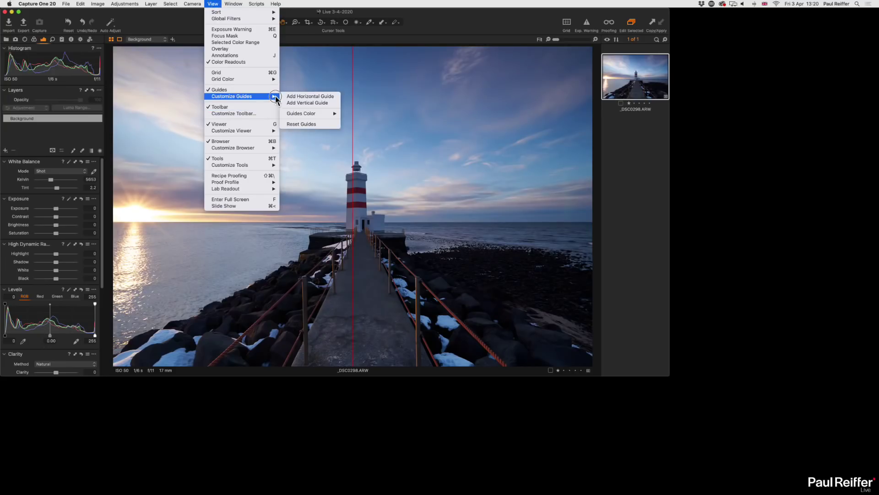
click(305, 125)
click(213, 3)
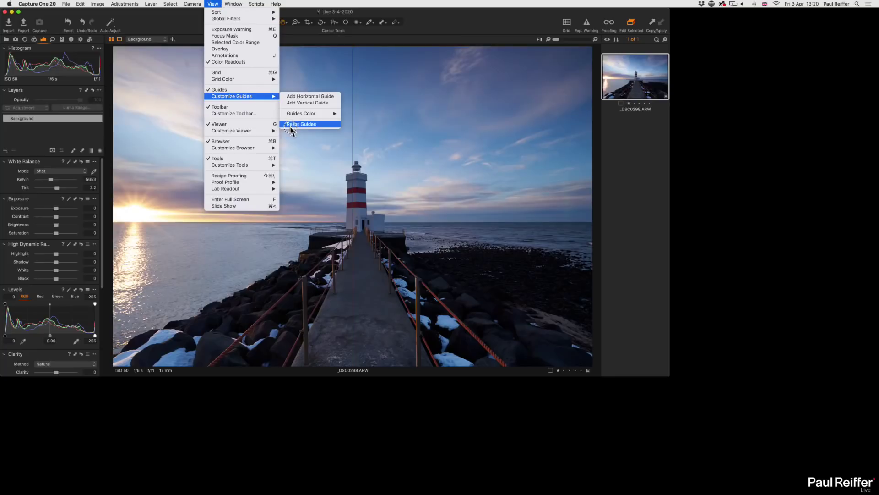
click(291, 125)
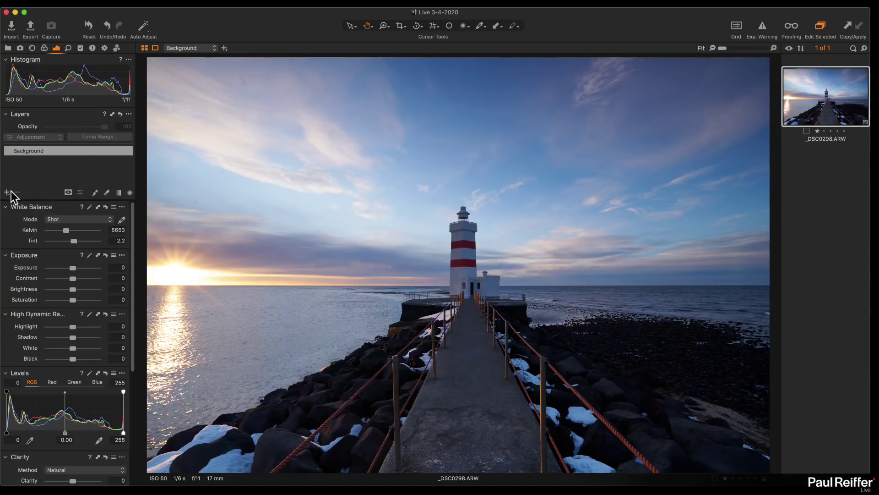
Draw a slightly tilted linear gradient mask over the sky on a new layer and shift it down slightly, checking its mask overlay.
click(119, 193)
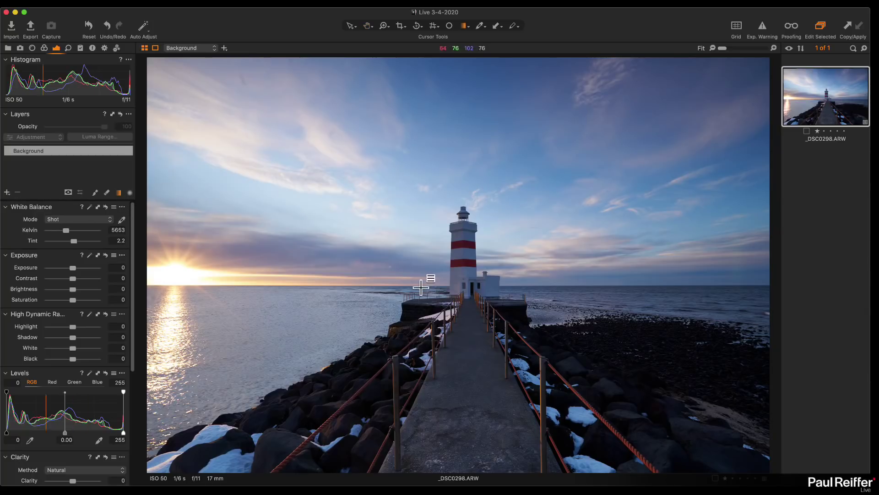
drag(416, 163, 435, 333)
drag(433, 334, 433, 338)
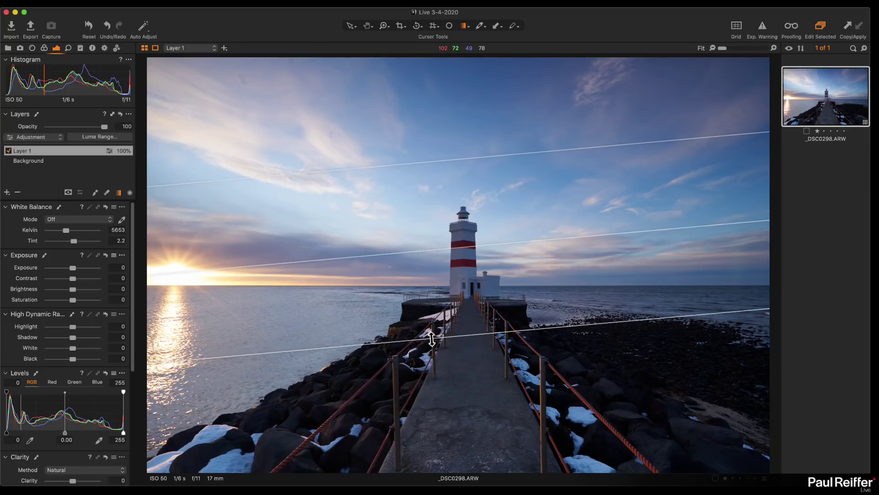
key(m)
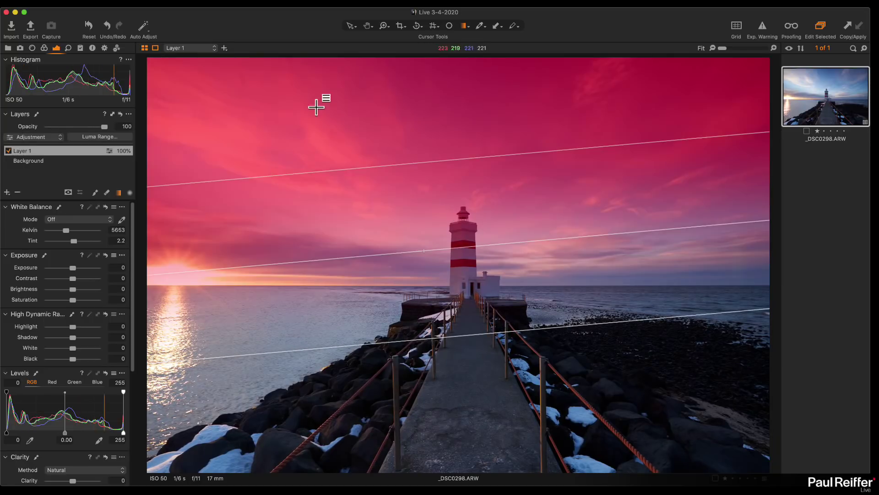
drag(533, 210, 534, 222)
key(m)
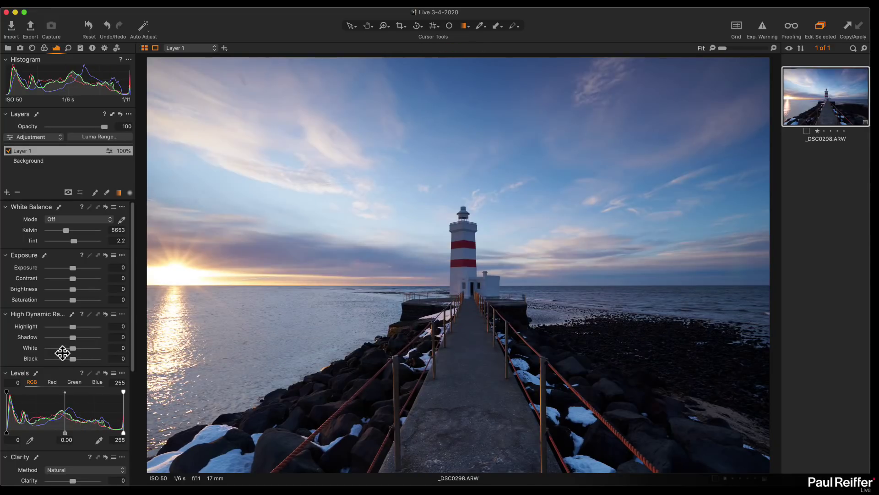
Set the sky gradient layer's Clarity to 68 and toggle the layer off and on to compare.
scroll(67, 361, down, 5)
drag(73, 407, 89, 407)
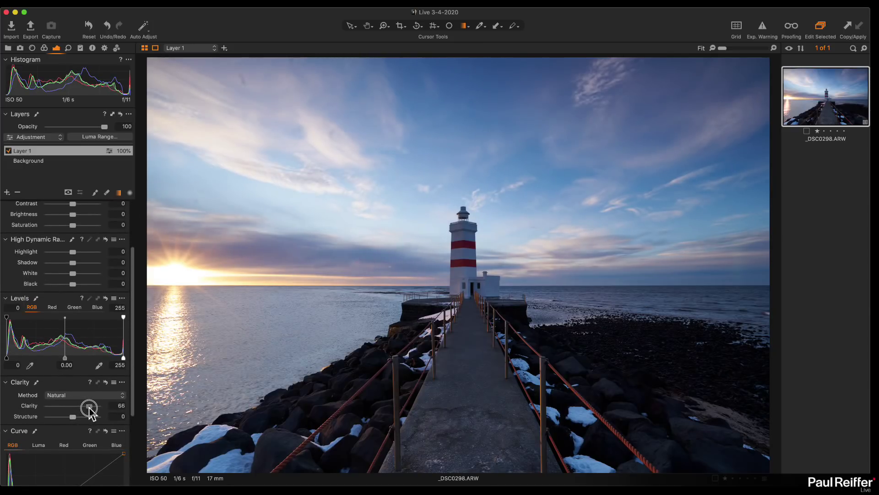
click(8, 152)
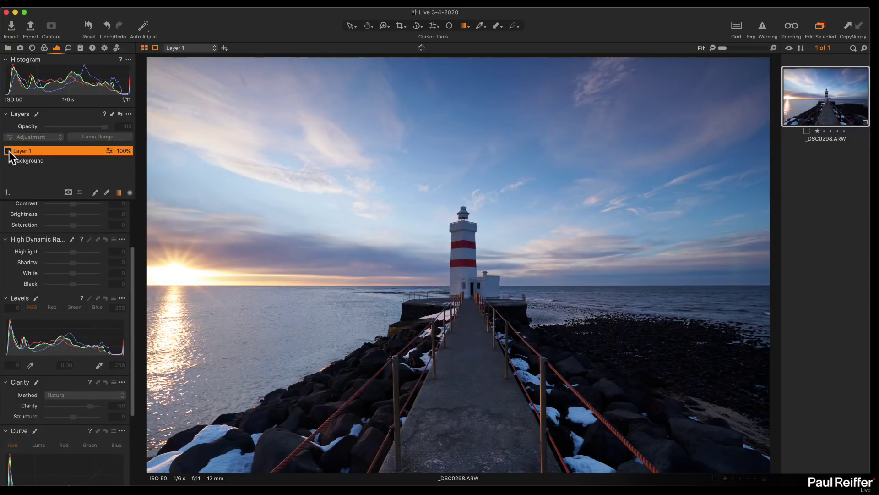
click(8, 151)
click(9, 151)
click(8, 151)
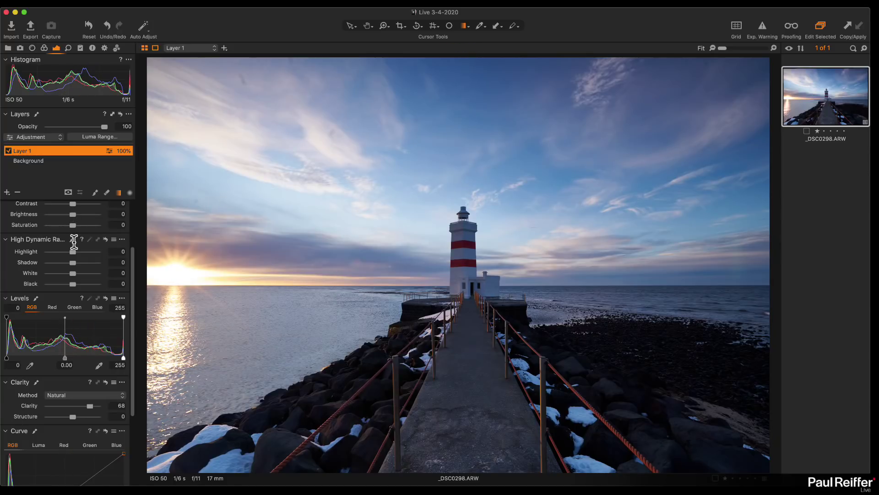
Try an exposure of -0.04 on the sky gradient layer and reset it to 0.
scroll(74, 242, up, 5)
click(72, 267)
drag(73, 268, 74, 267)
key(g)
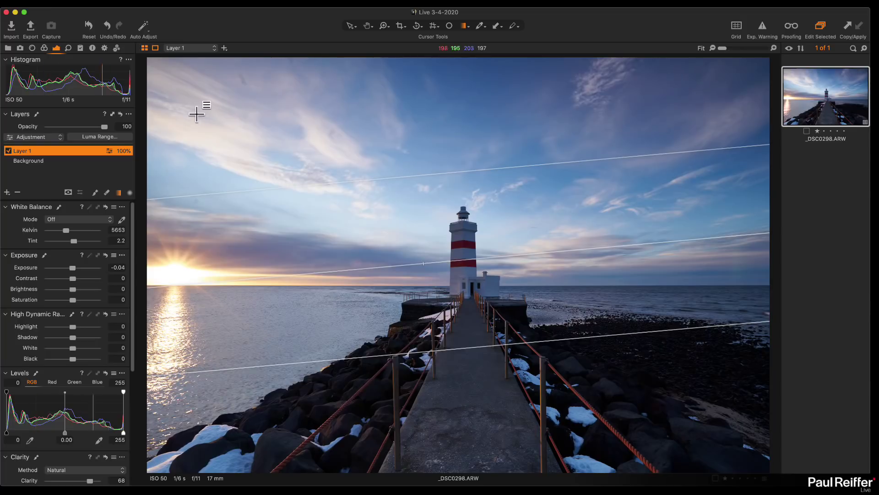
mouse_move(72, 269)
mouse_down()
mouse_move(58, 270)
mouse_move(72, 267)
mouse_up()
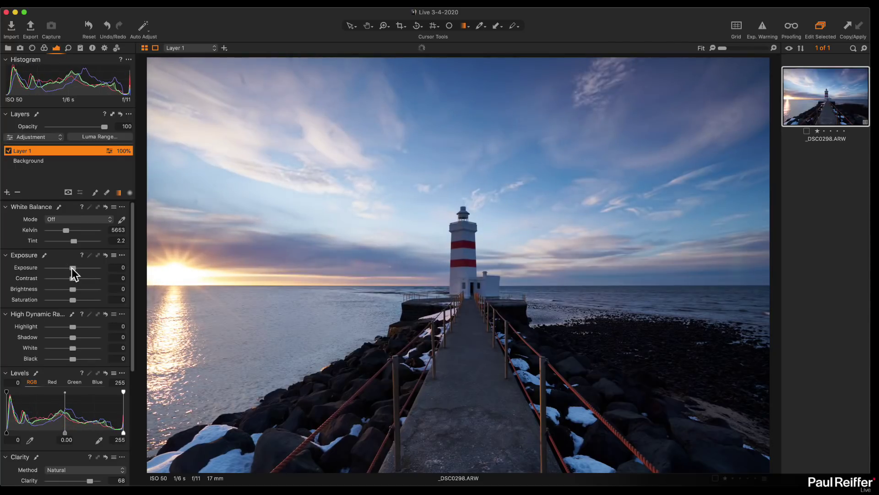
Rename the gradient layer "Sky Clarity" and add a new layer named "Sky Exposure".
double_click(26, 149)
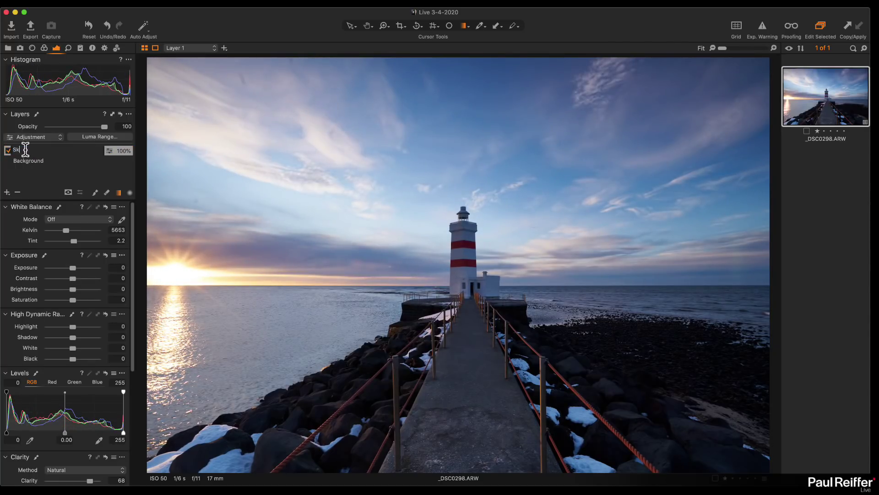
key(Return)
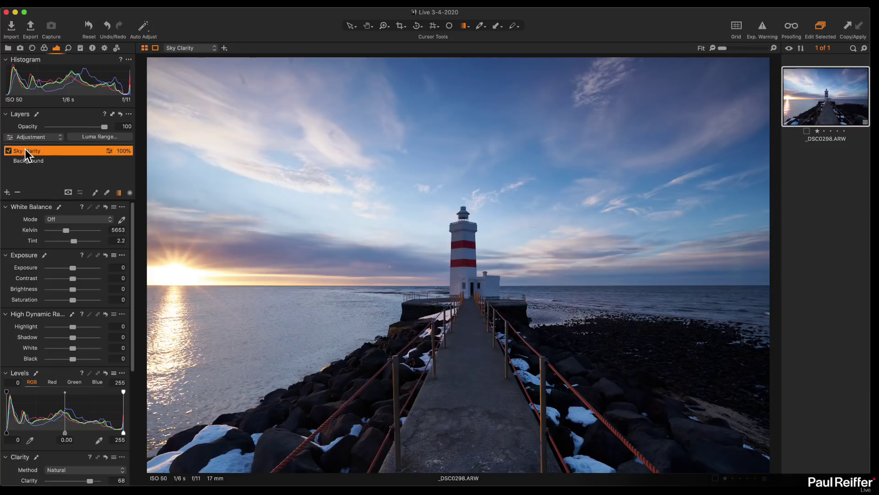
click(7, 192)
double_click(25, 149)
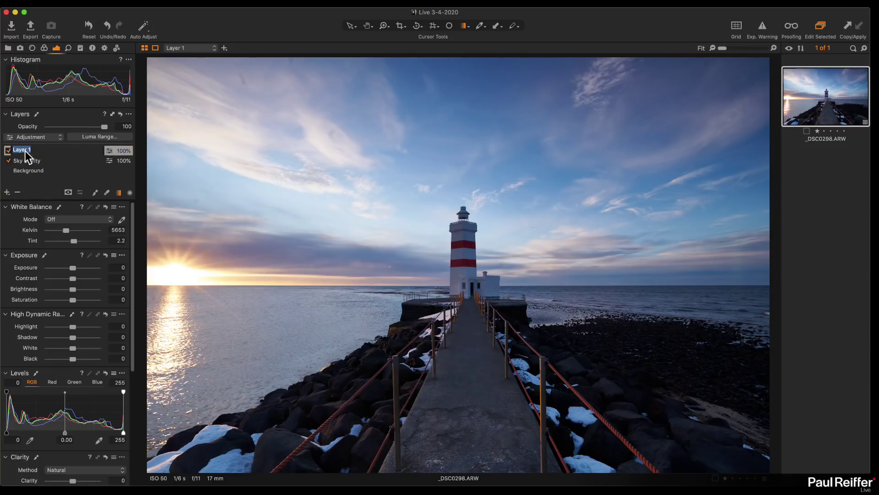
text(Sky Exposure)
key(Return)
Draw a diagonal gradient mask over the sun side of the photo on Sky Exposure and set its exposure to -0.62.
key(g)
drag(306, 158, 452, 381)
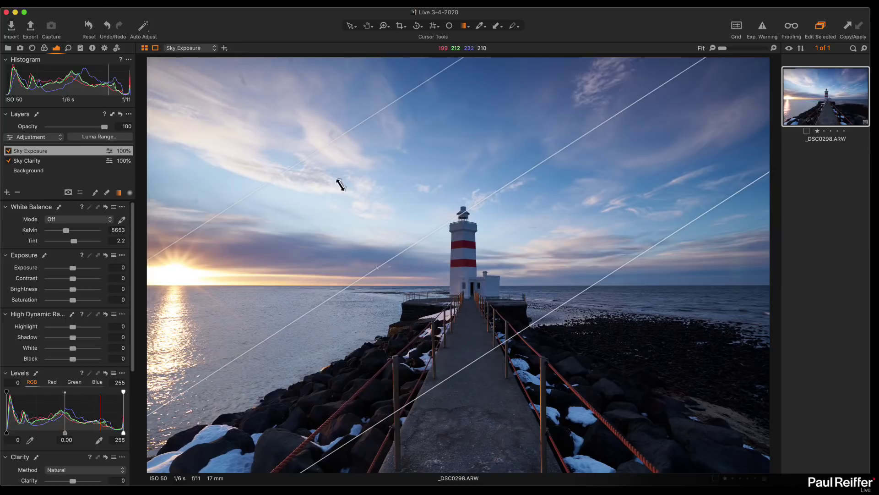
drag(260, 194, 259, 195)
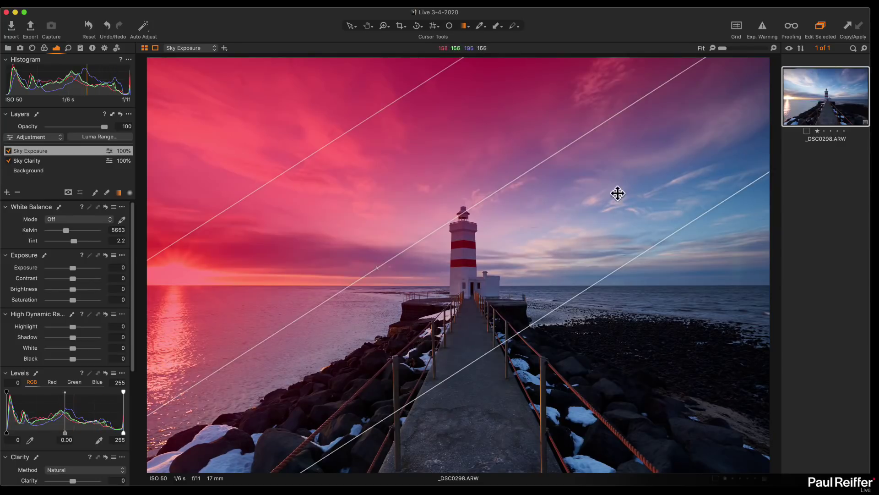
drag(652, 91, 678, 130)
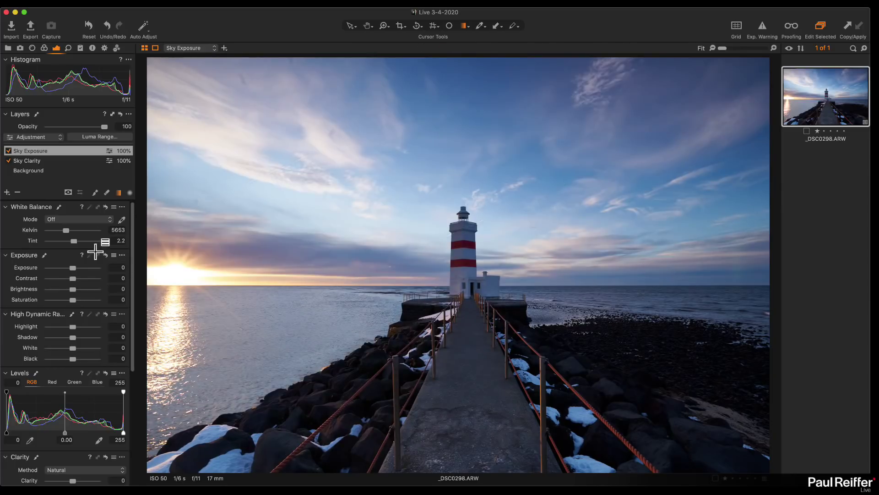
drag(72, 268, 68, 269)
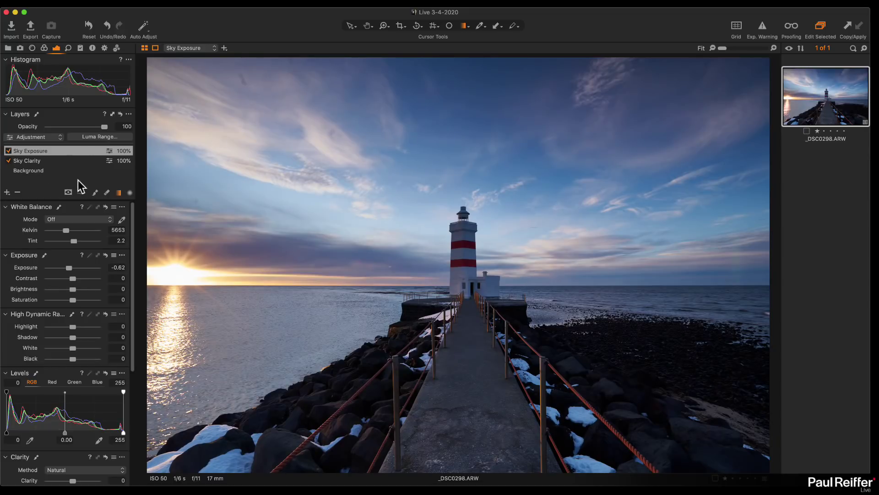
Try Shadow 18 and Black 10 on the Background layer, and push Highlight and White to -100 and Shadow and Black to 100.
click(43, 172)
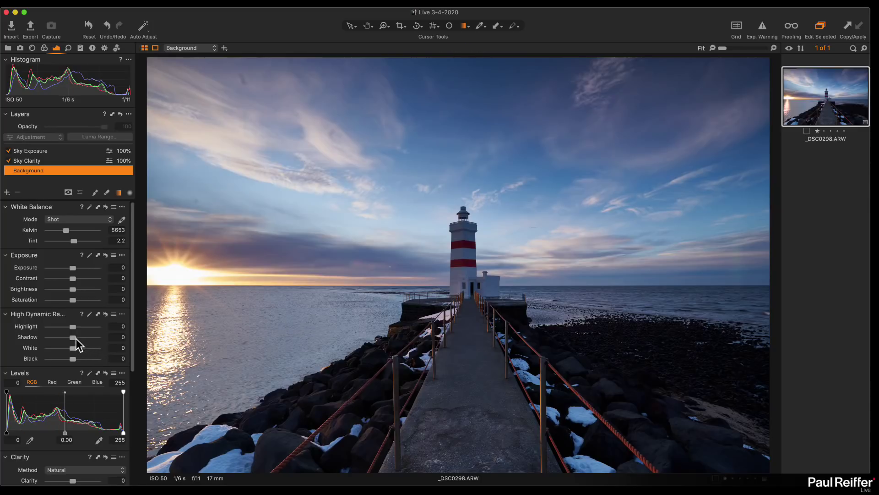
drag(74, 340, 78, 340)
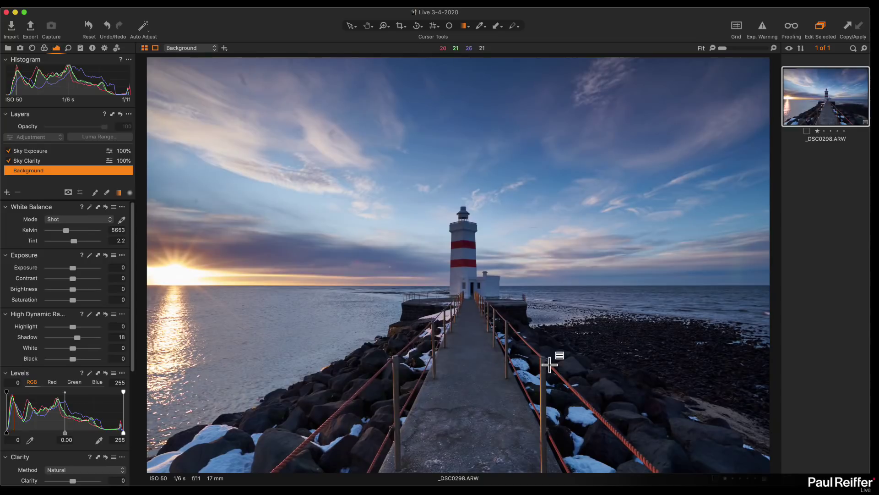
drag(74, 359, 77, 360)
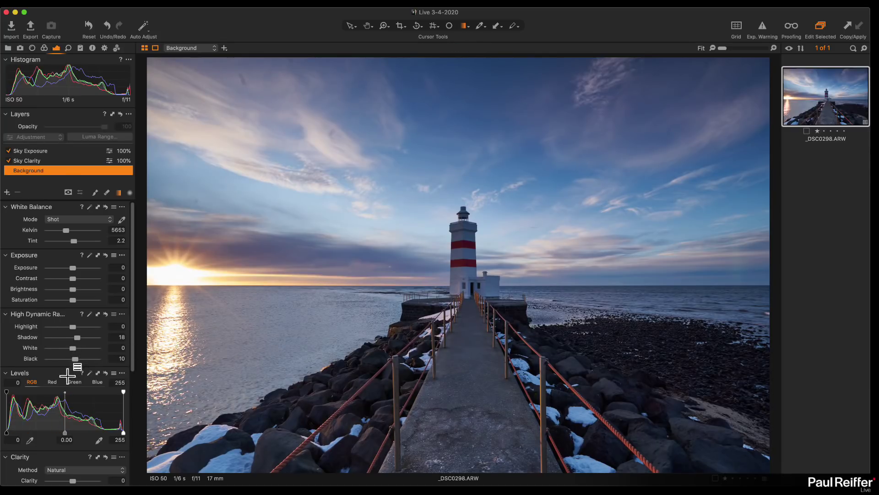
drag(76, 360, 30, 349)
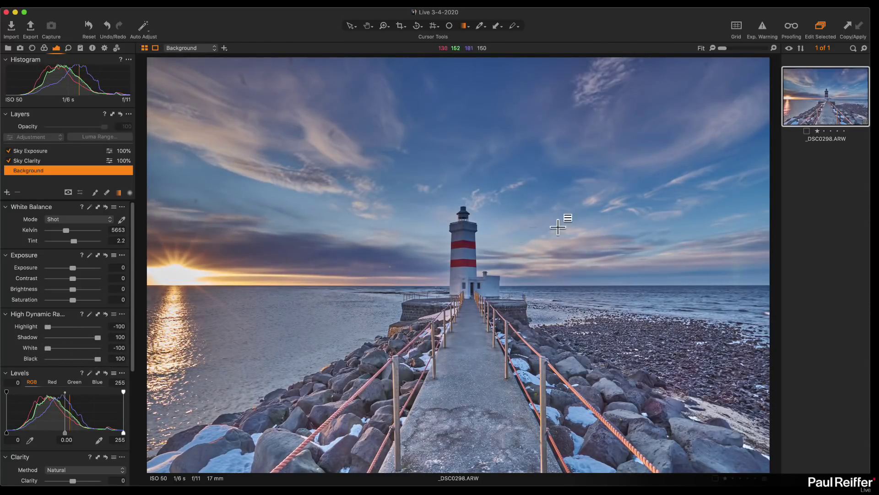
Set the Background layer's Highlight to -4, Shadow to 20, White to -17 and Black to 0.
click(74, 328)
click(70, 348)
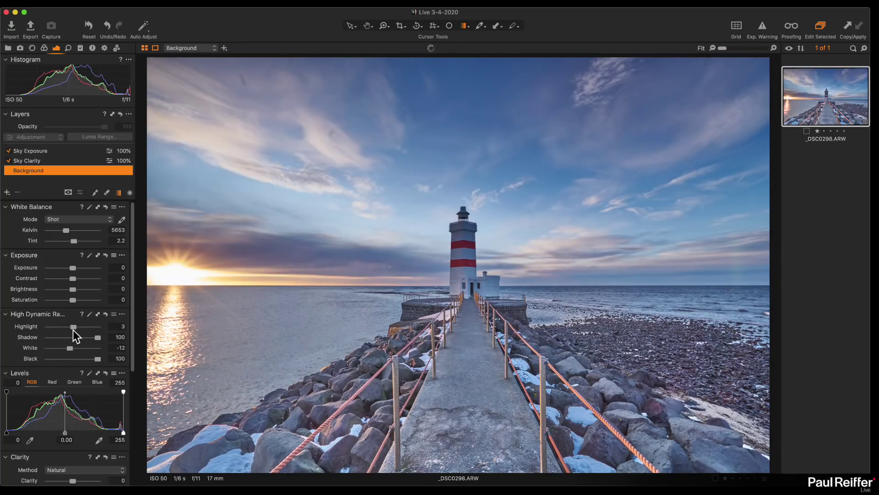
mouse_move(73, 327)
mouse_down()
mouse_move(88, 337)
mouse_move(79, 338)
mouse_up()
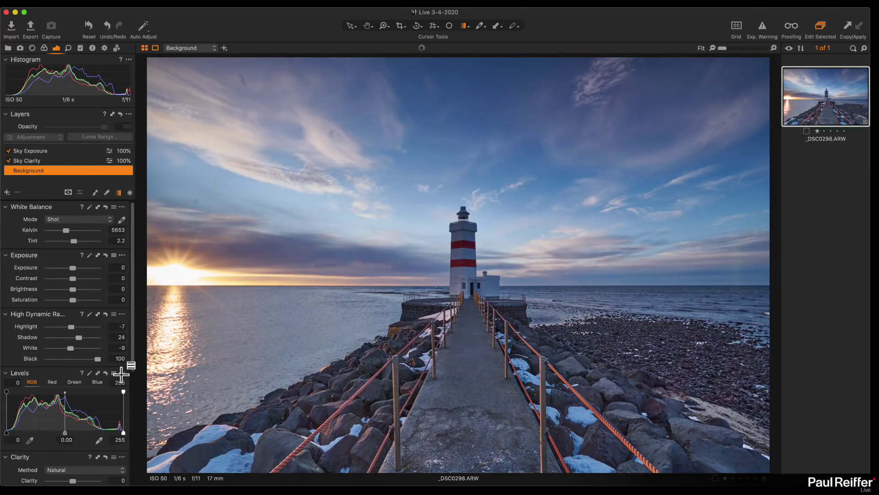
double_click(99, 360)
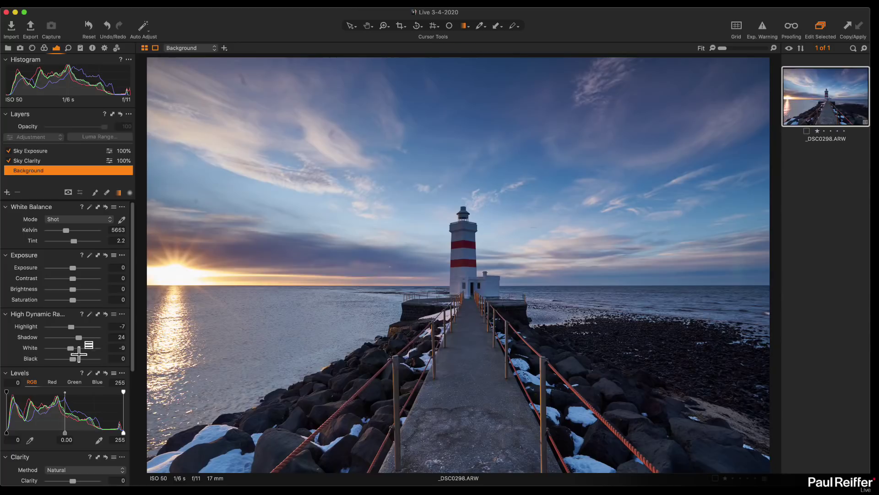
drag(79, 338, 72, 326)
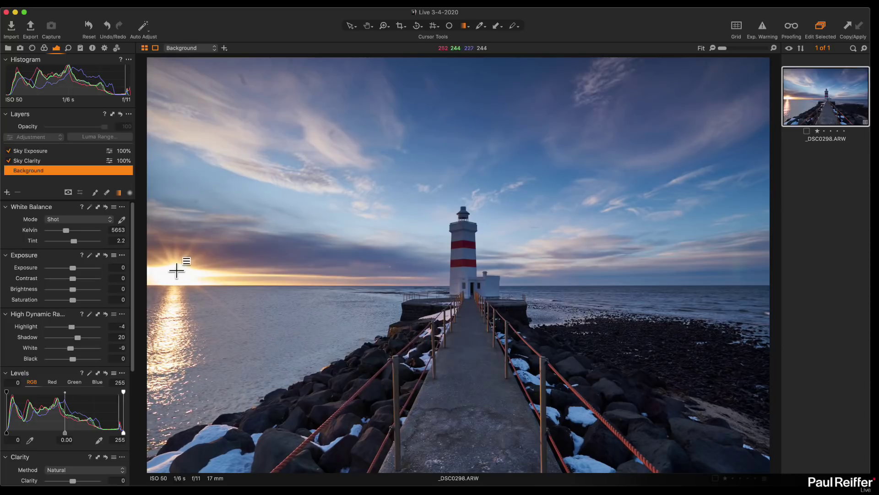
drag(70, 350, 67, 350)
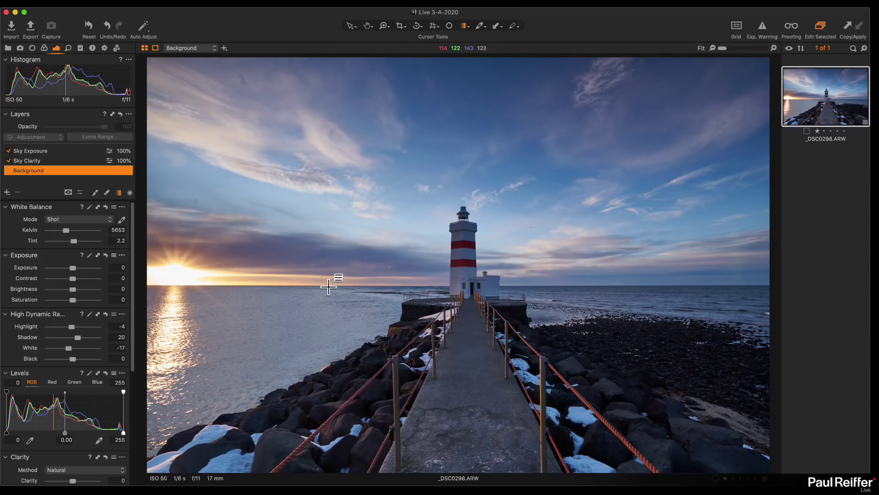
Try Clarity at 87 on the Background layer and reset it to 0.
click(39, 160)
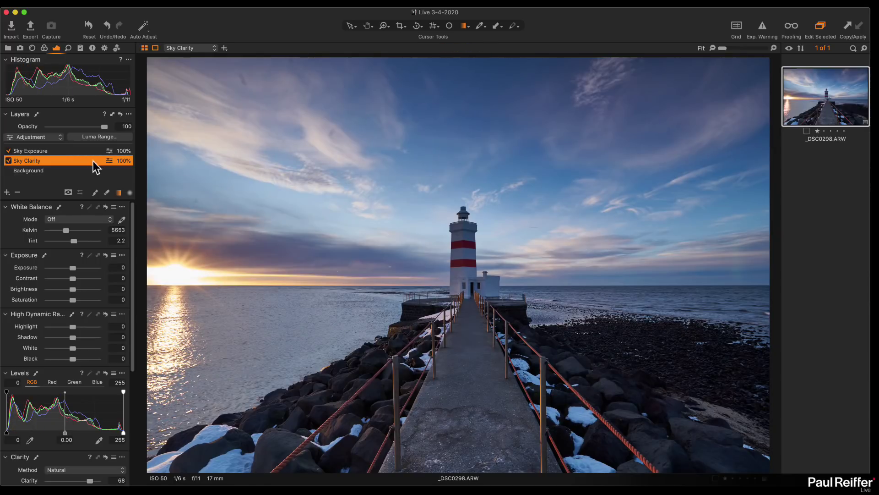
click(41, 171)
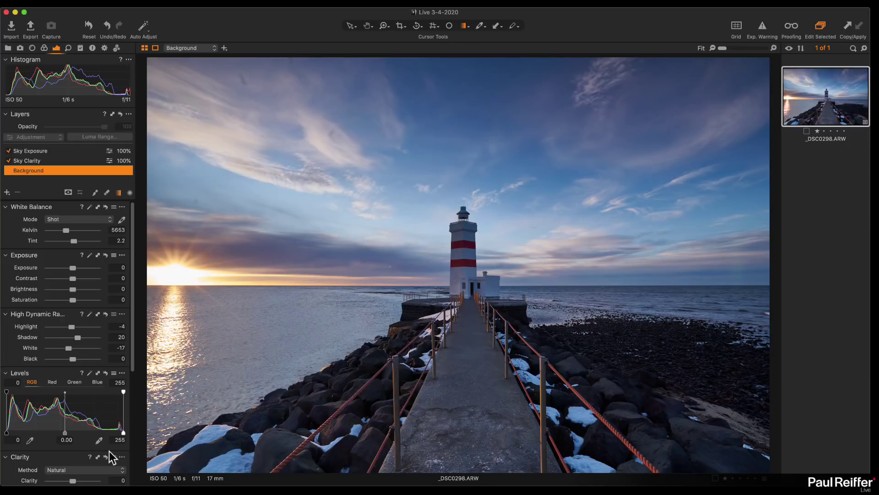
drag(72, 480, 94, 480)
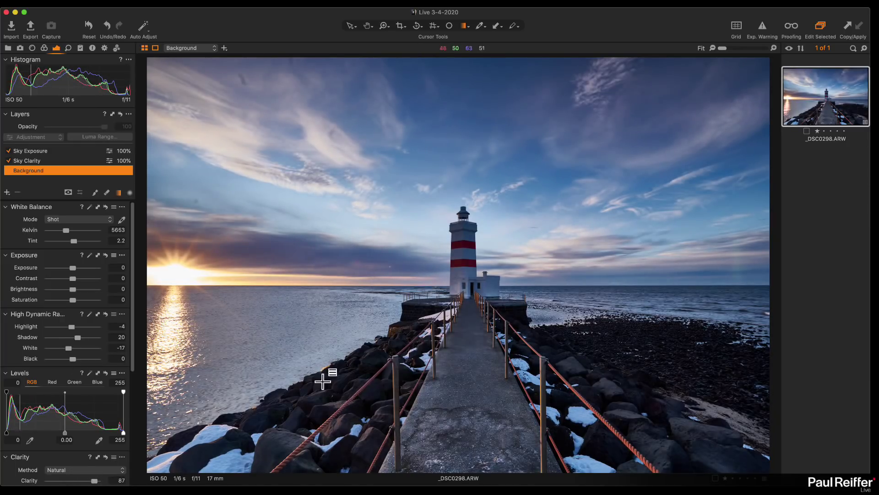
double_click(93, 480)
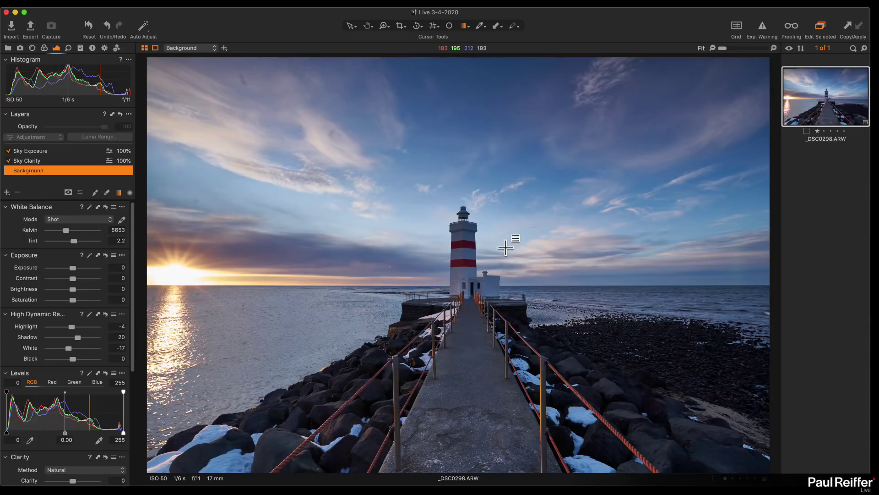
Try a vignetting amount of -2.77 on the Background layer and reset it to 0.
scroll(64, 304, down, 5)
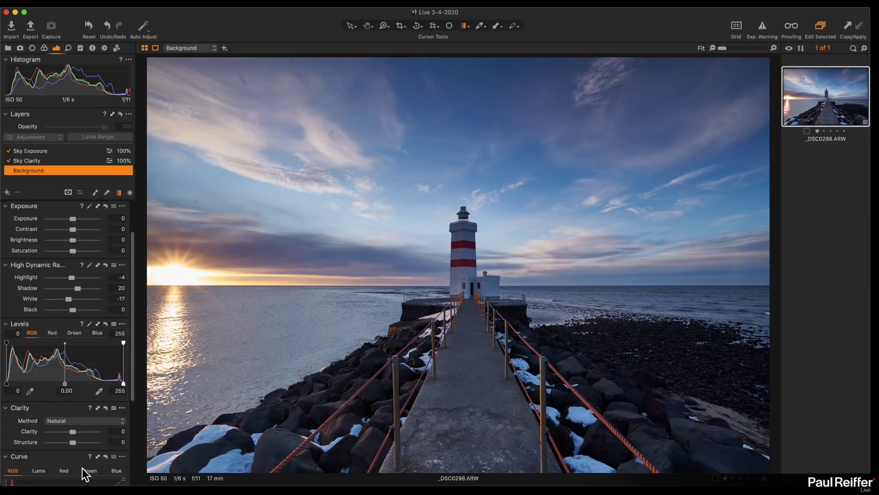
scroll(85, 474, down, 4)
drag(71, 469, 55, 468)
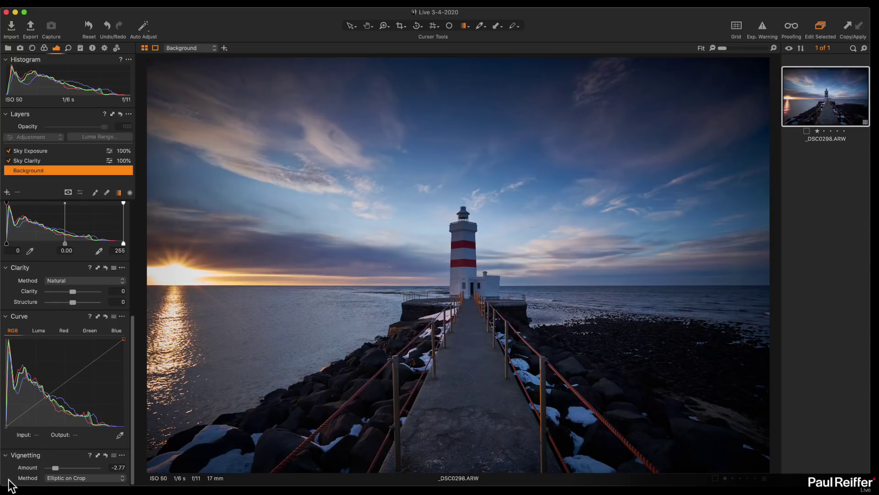
double_click(55, 467)
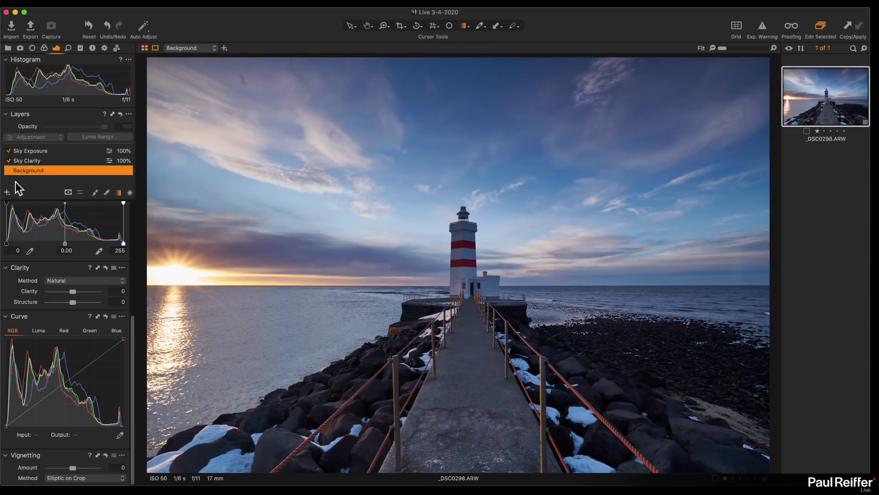
Add a new adjustment layer and name it Vertical Vignette.
click(6, 191)
double_click(26, 150)
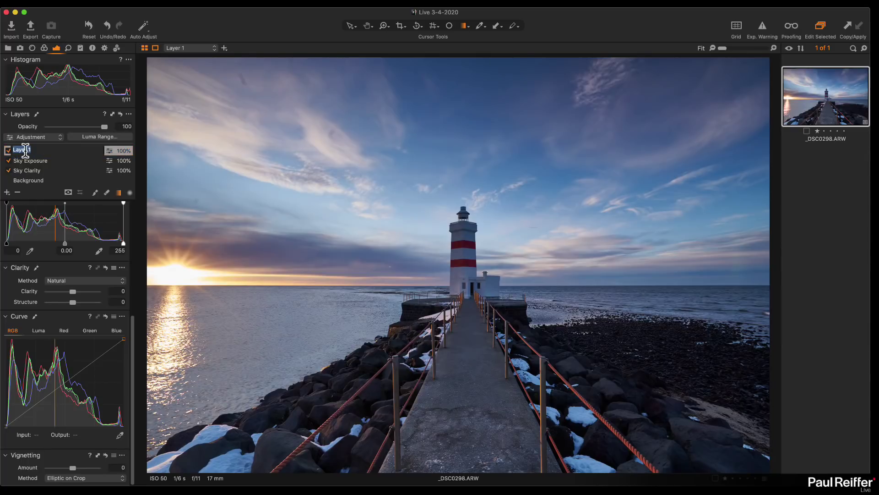
text(Vertical Vignette)
key(Return)
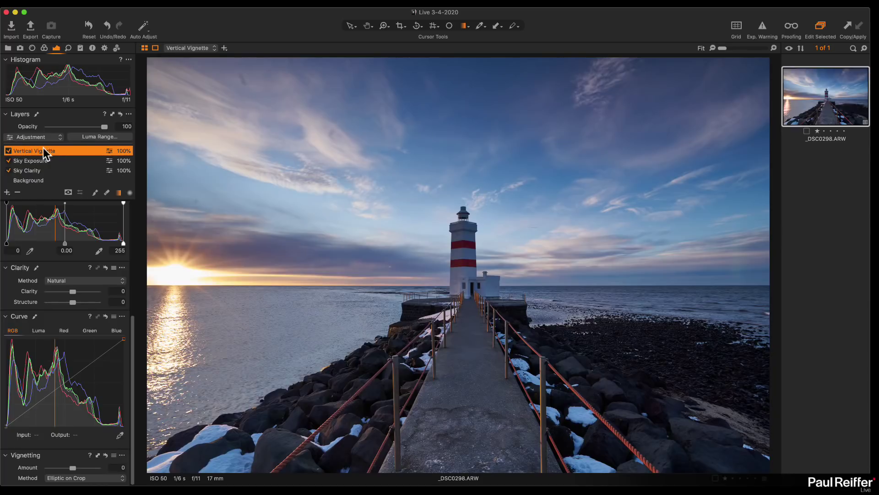
Draw a tall elliptical radial gradient mask on the Vertical Vignette layer and centre it on the lighthouse.
key(l)
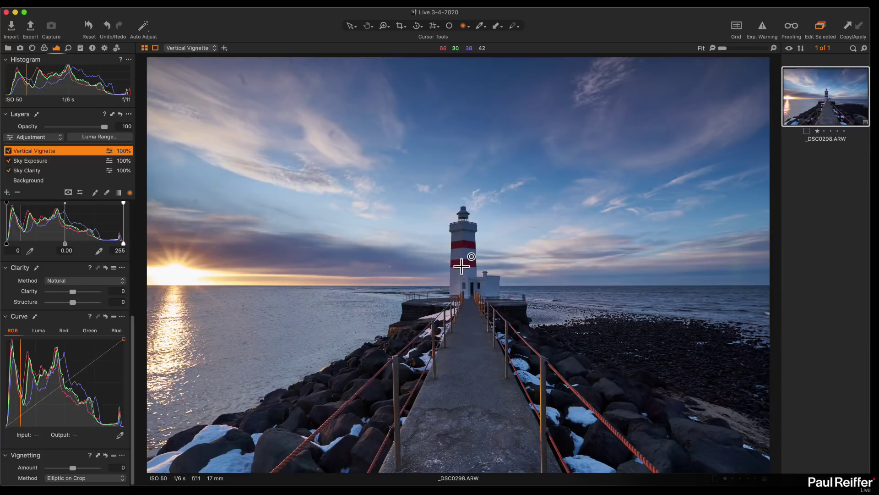
drag(462, 265, 616, 472)
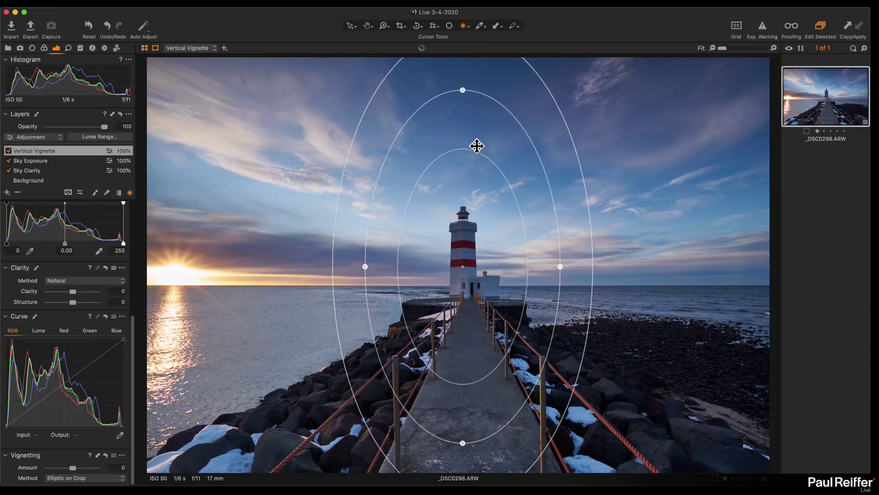
drag(477, 147, 462, 270)
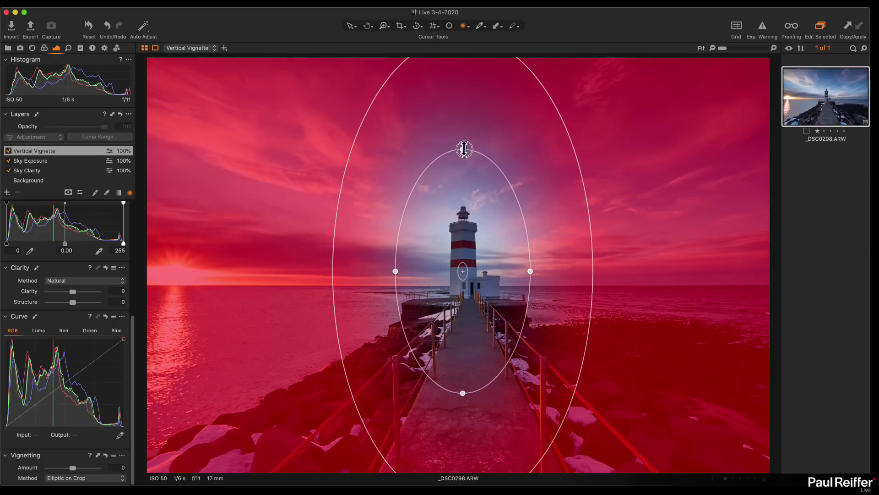
Reshape the radial mask into a slightly wider ellipse centred at the lighthouse base, reaching down the walkway, and hide the mask overlay.
drag(464, 149, 463, 154)
drag(530, 273, 541, 272)
drag(462, 156, 462, 186)
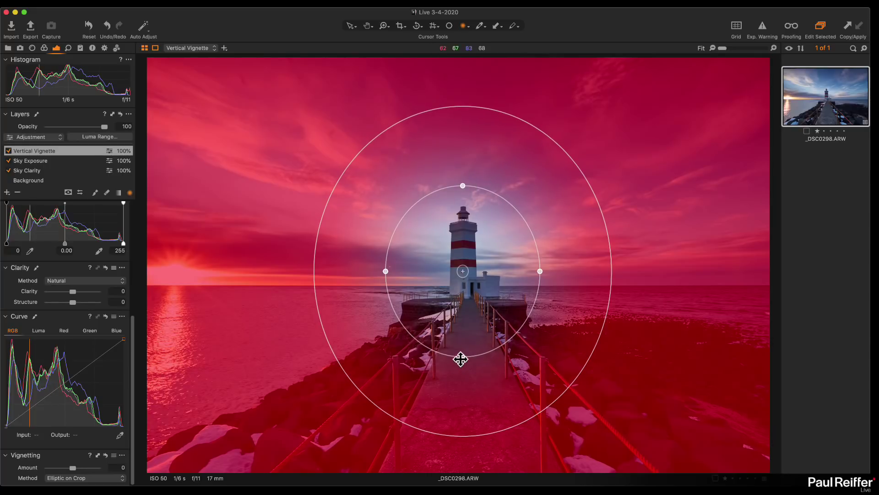
drag(461, 360, 459, 399)
drag(459, 346, 461, 366)
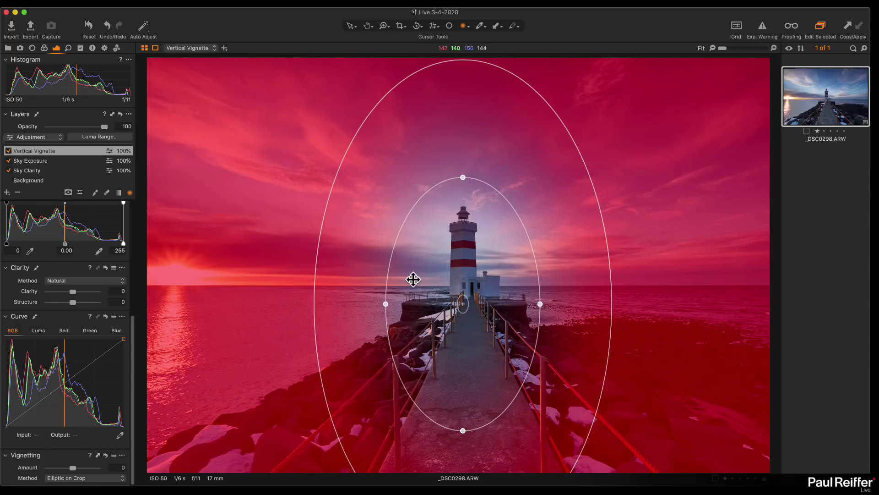
key(m)
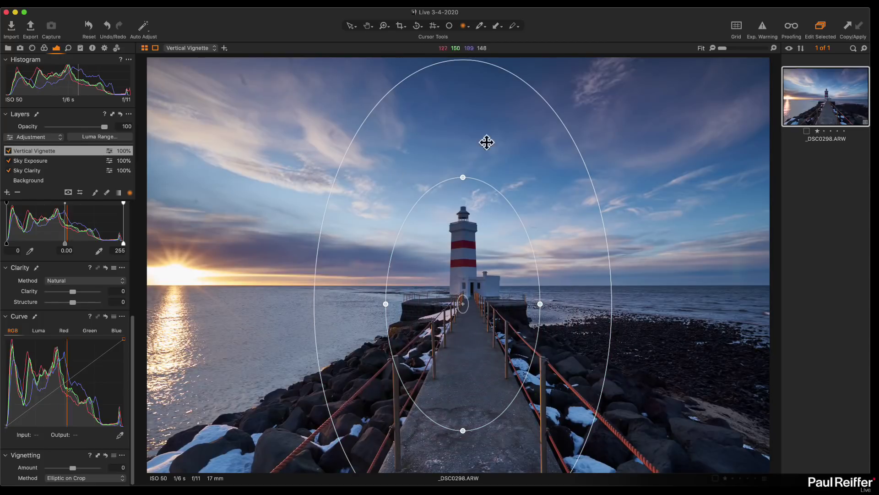
Try Exposure -0.45 on the Vertical Vignette layer with a luma range of 34 to 255 and a lower falloff of 14.
scroll(73, 316, up, 5)
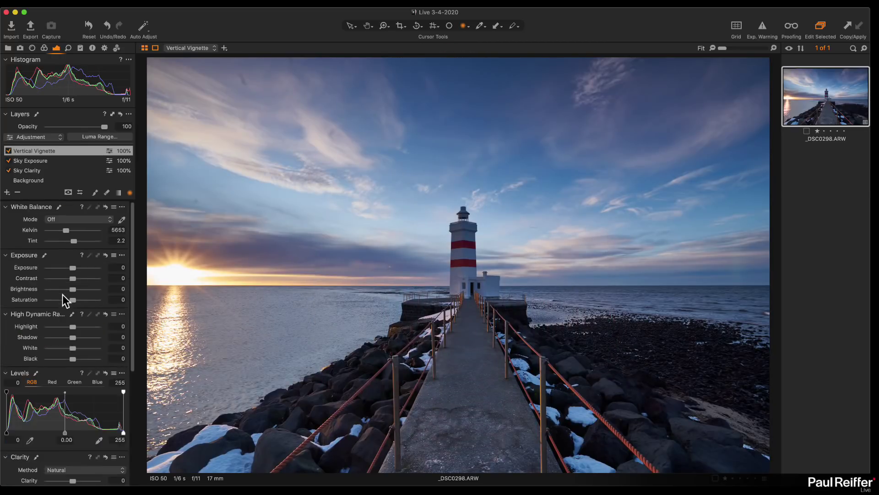
drag(73, 267, 70, 269)
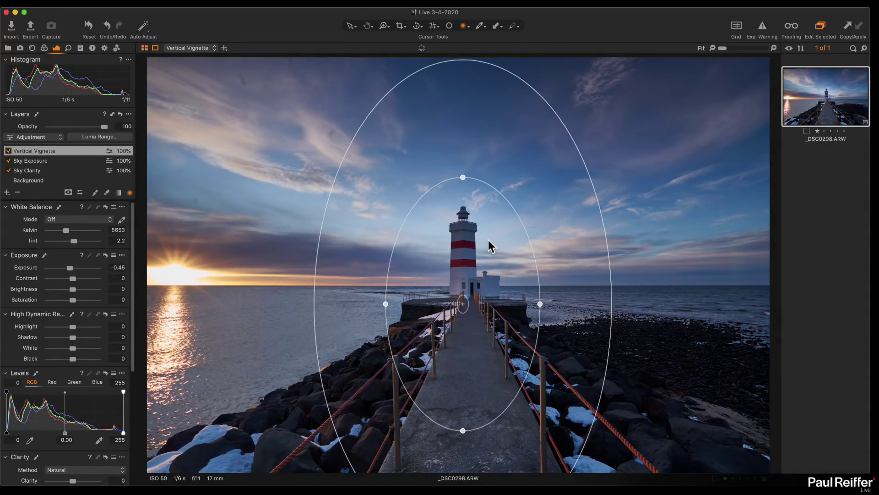
click(88, 137)
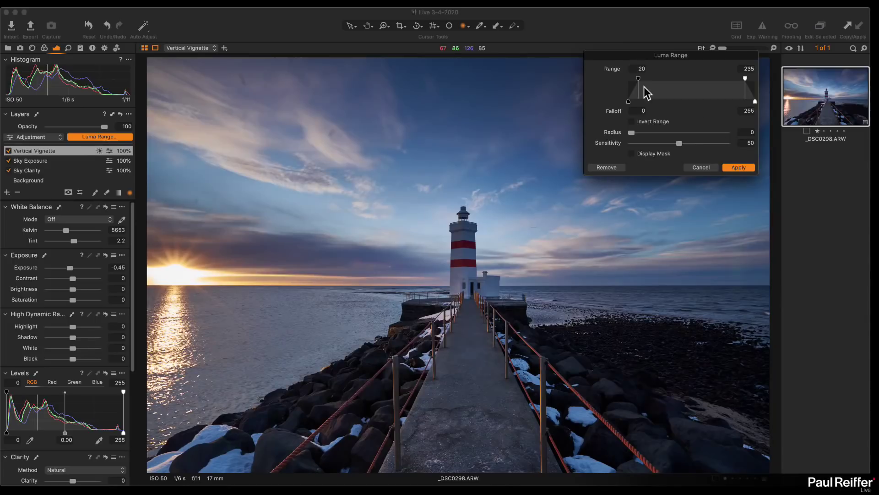
click(632, 153)
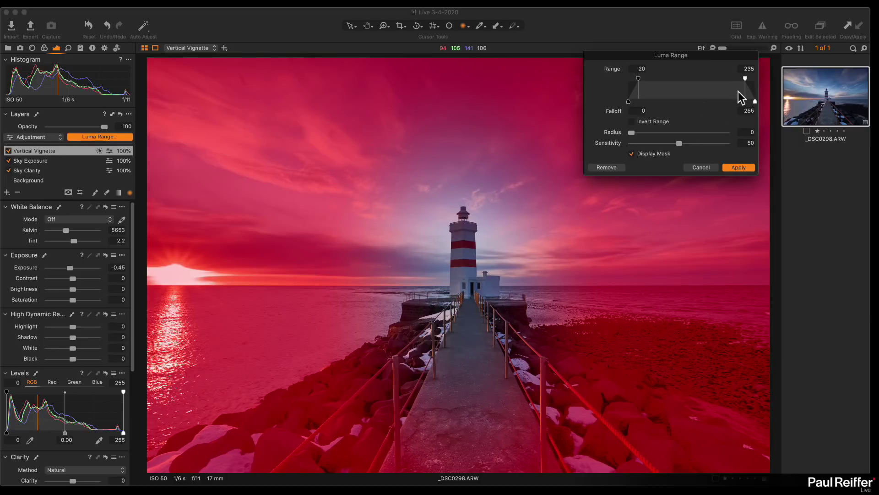
drag(744, 78, 756, 79)
mouse_move(640, 78)
mouse_down()
mouse_move(655, 80)
mouse_move(645, 79)
mouse_up()
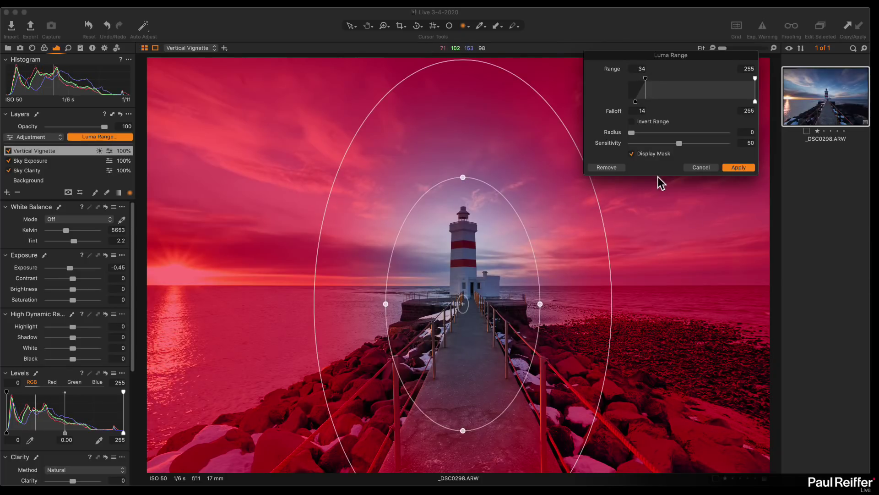
click(631, 154)
click(736, 168)
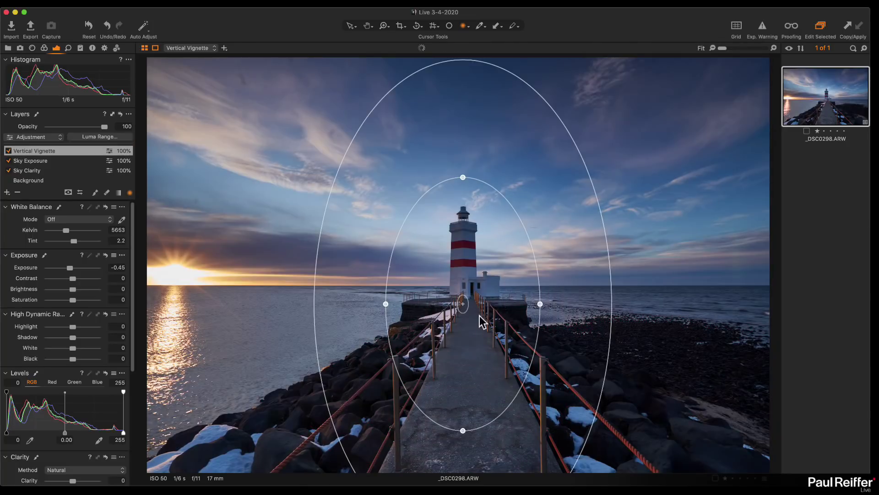
Restrict the Vertical Vignette layer to a luma range of 85 to 255 with a gradual lower falloff, and set its Exposure to -0.3.
drag(70, 268, 66, 267)
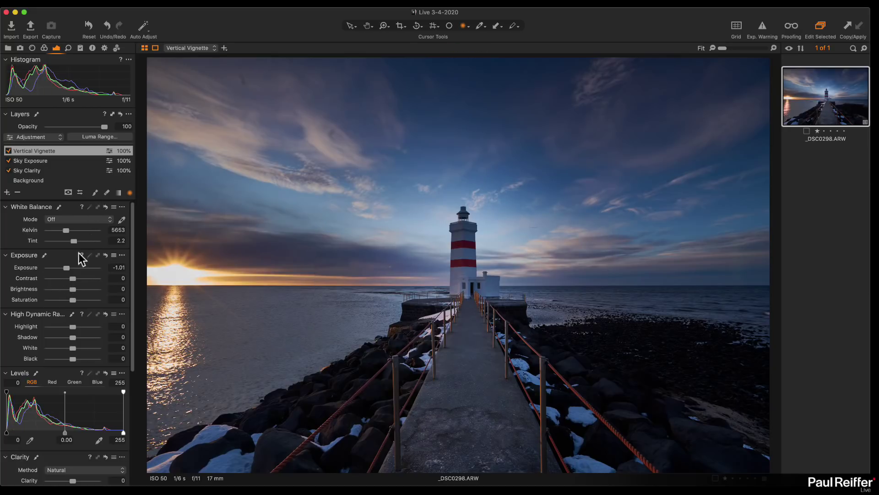
click(119, 136)
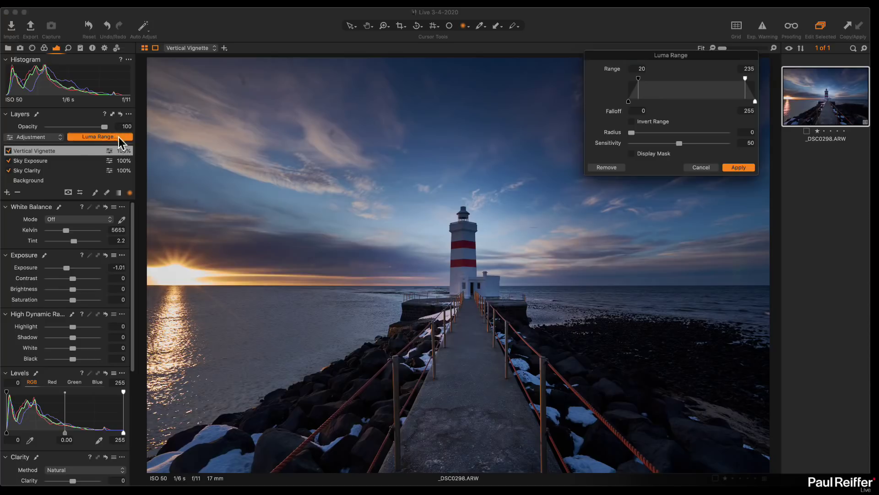
click(633, 154)
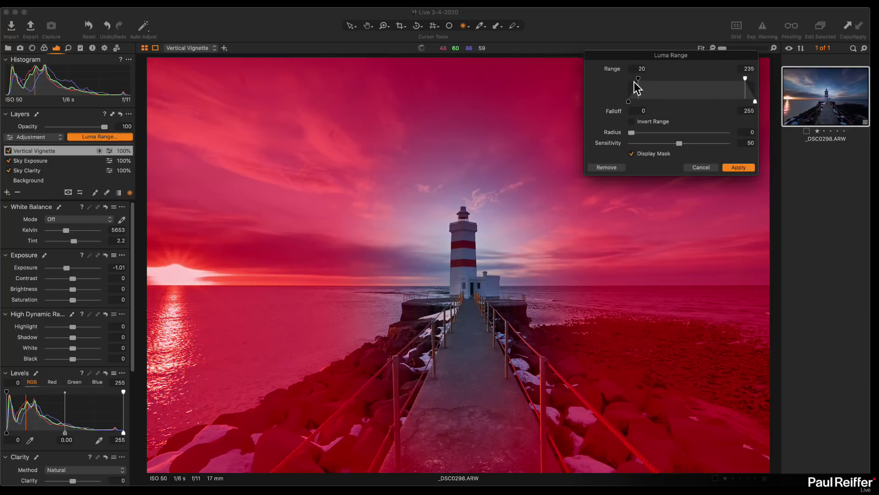
drag(746, 79, 780, 85)
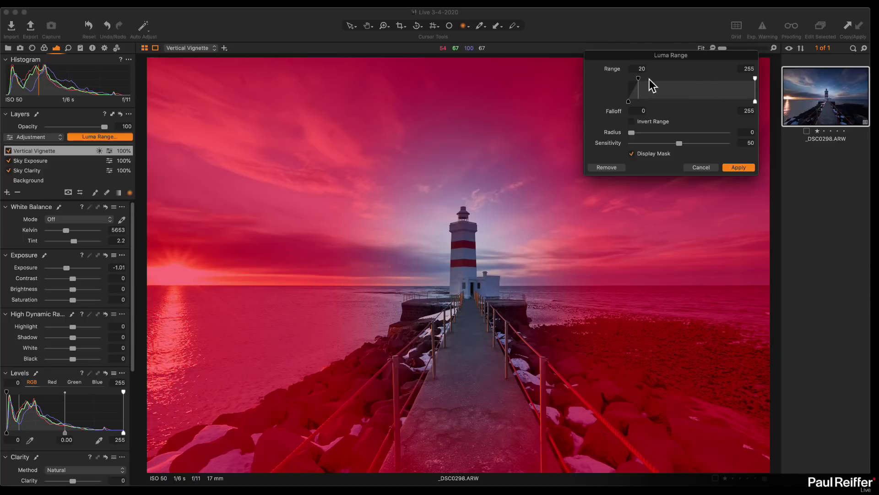
drag(638, 78, 656, 159)
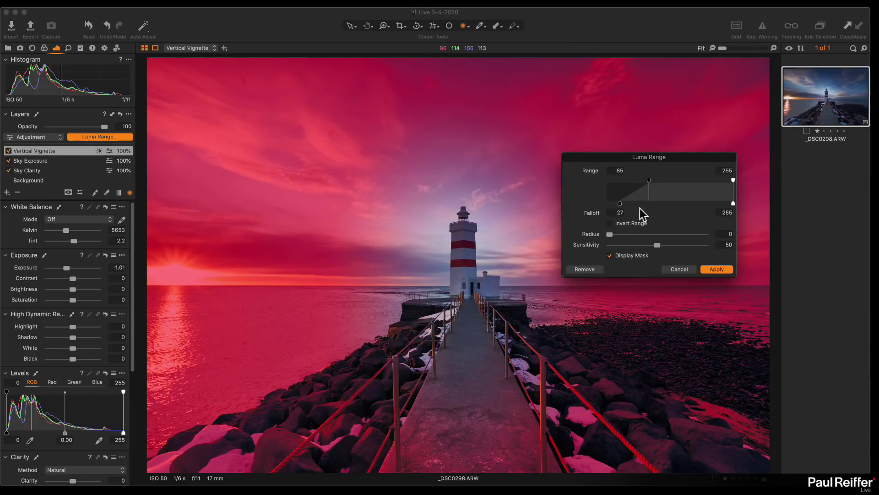
drag(627, 205, 647, 207)
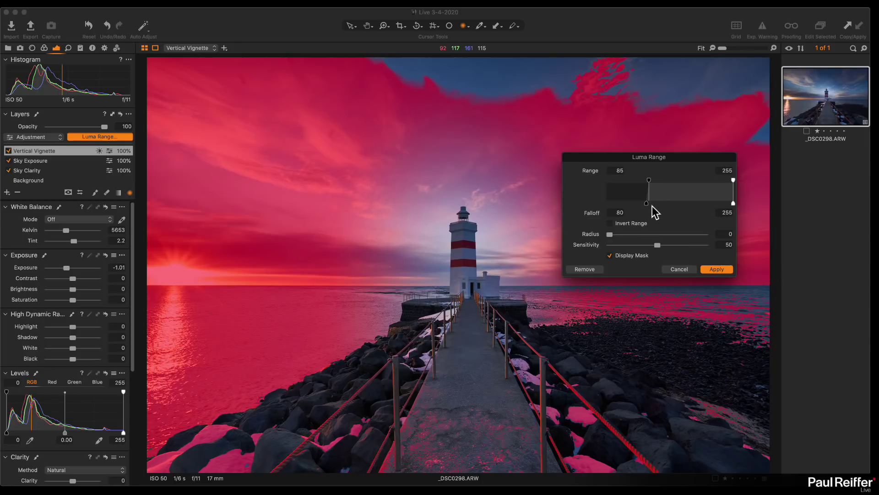
drag(647, 204, 612, 204)
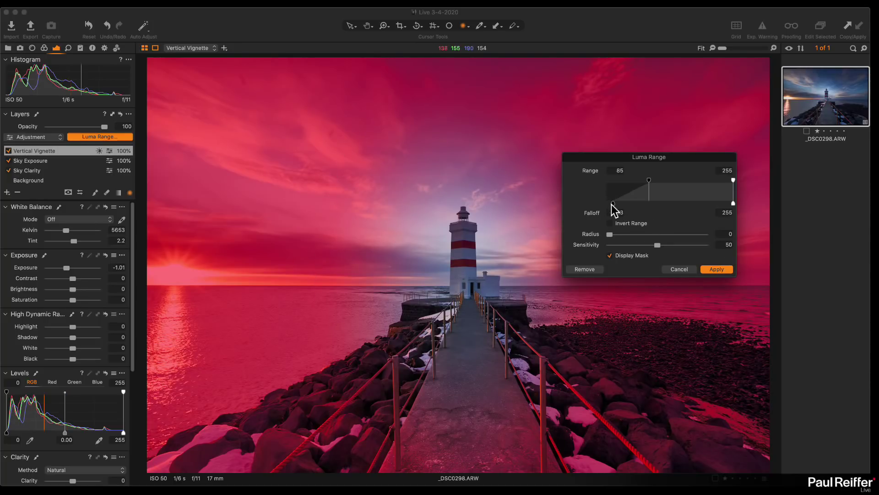
click(709, 269)
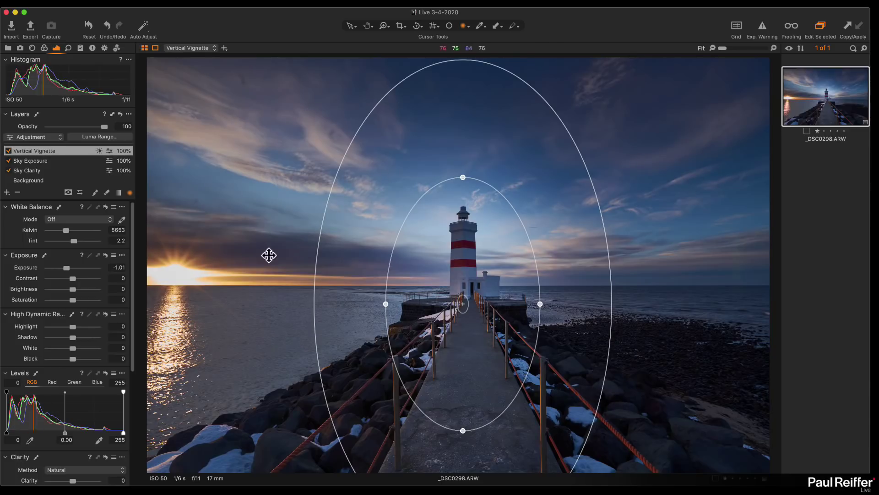
mouse_move(66, 273)
mouse_down()
mouse_move(55, 273)
mouse_move(71, 273)
mouse_up()
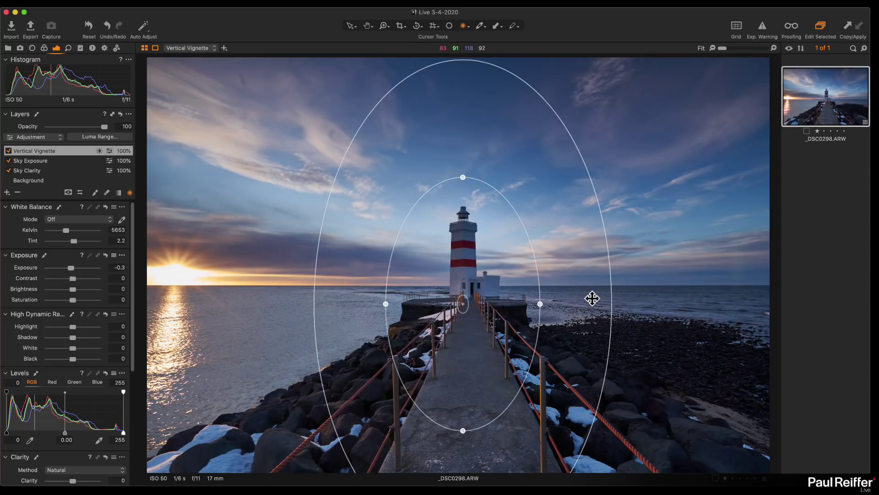
Warm the Background layer's white balance to Kelvin 6117 and Tint 6.9.
click(64, 181)
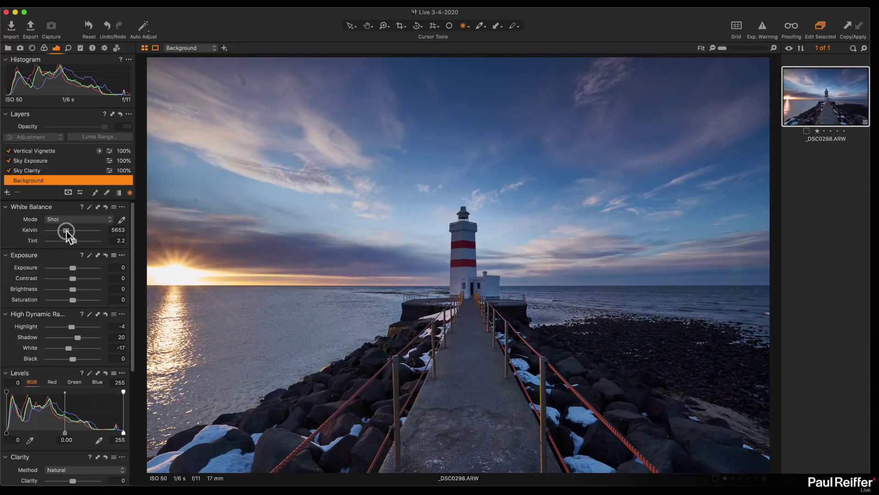
drag(67, 231, 76, 244)
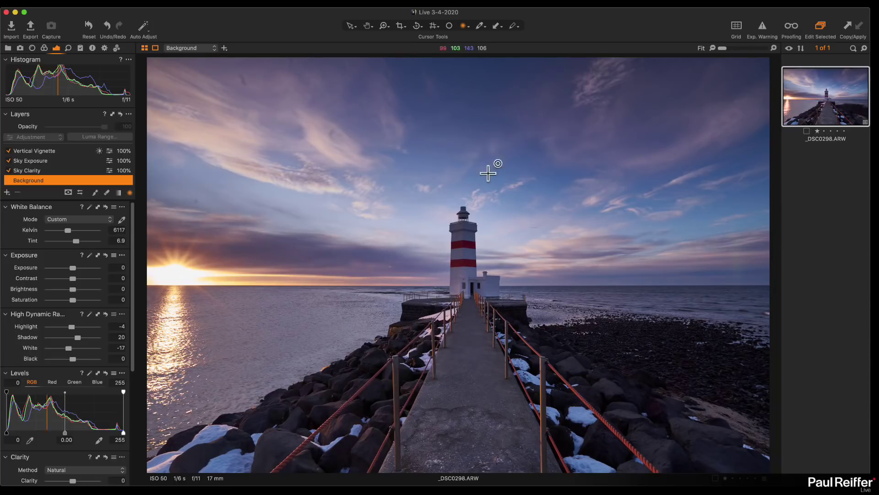
Add a new heal layer for retouching the lens flare spots in the clouds above the horizon.
key(z)
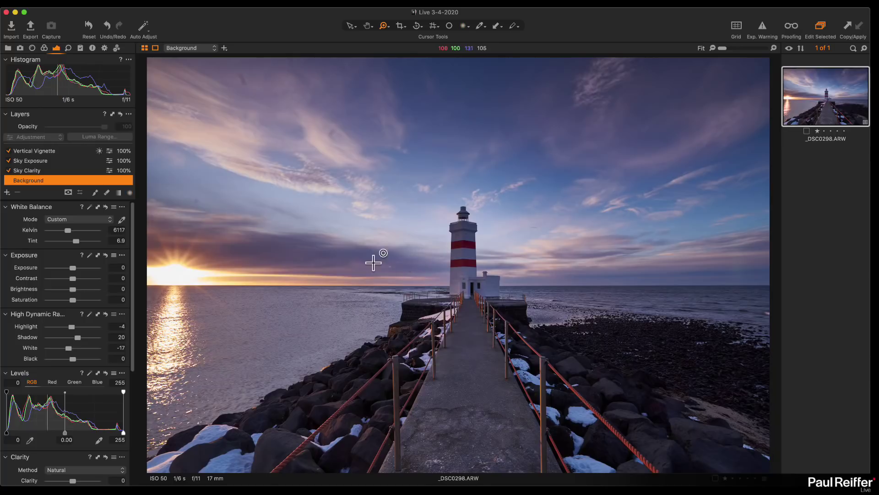
click(430, 290)
drag(502, 223, 454, 324)
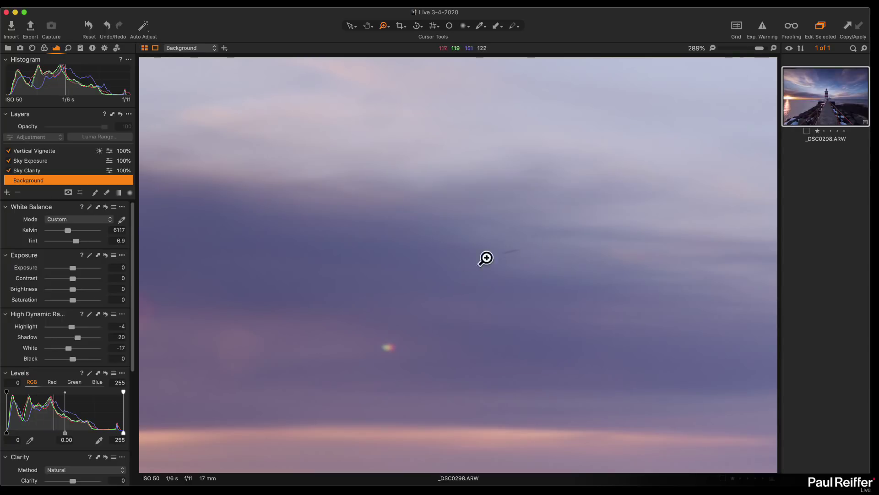
click(7, 193)
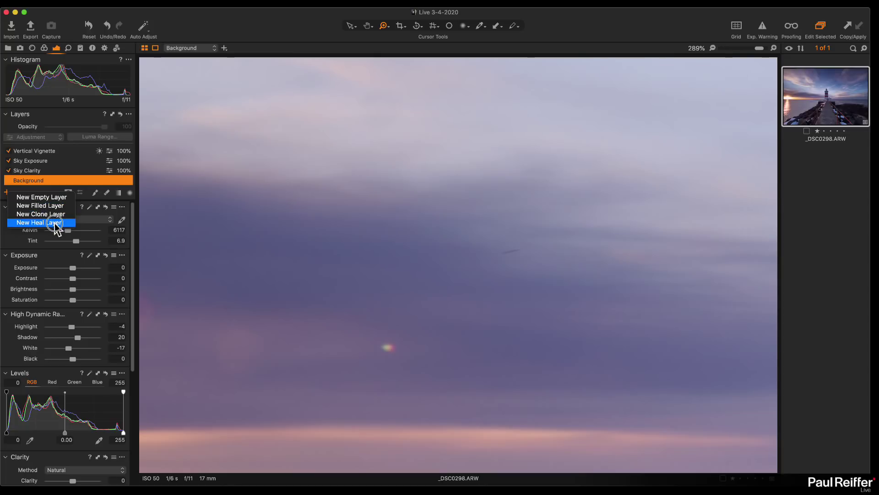
click(55, 223)
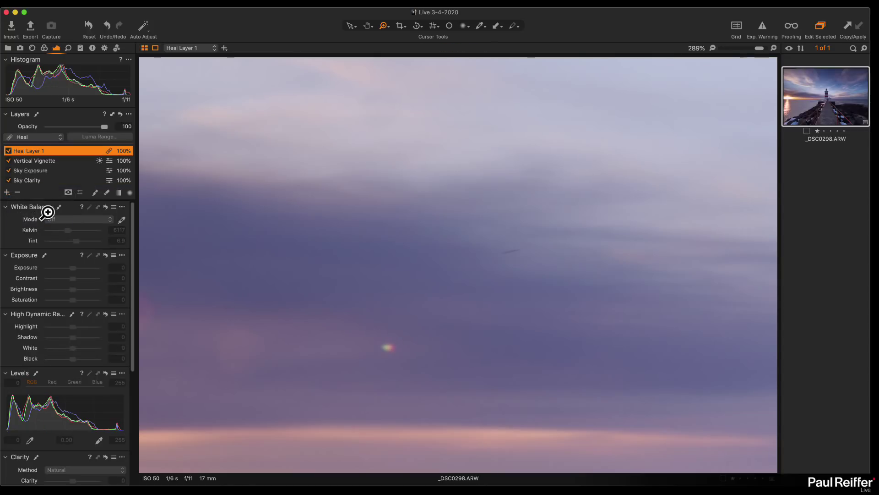
Heal the small coloured flare spot in the dark cloud with a reduced brush.
click(94, 192)
key(bracketleft)
key(bracketleft)
key(bracketleft)
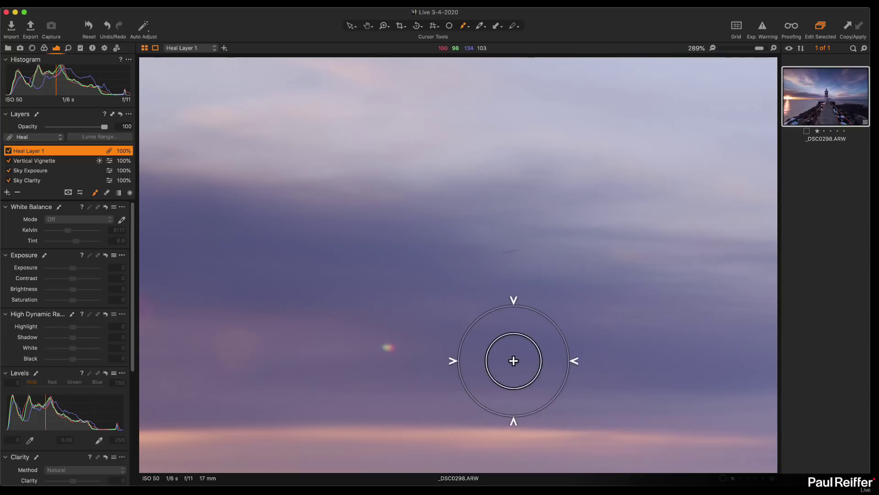
click(389, 347)
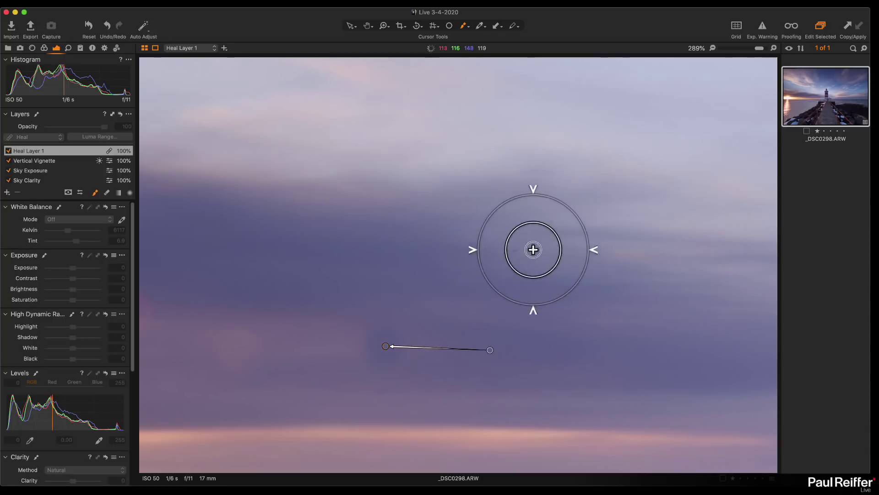
Move the heal source point for the small coloured flare spot to the matching clean cloud on the spot's lighthouse side.
key(z)
key(super+0)
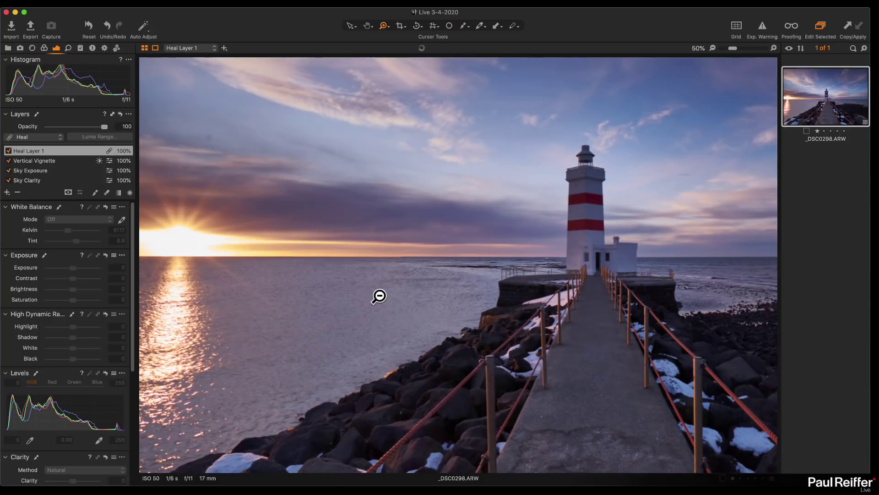
click(436, 280)
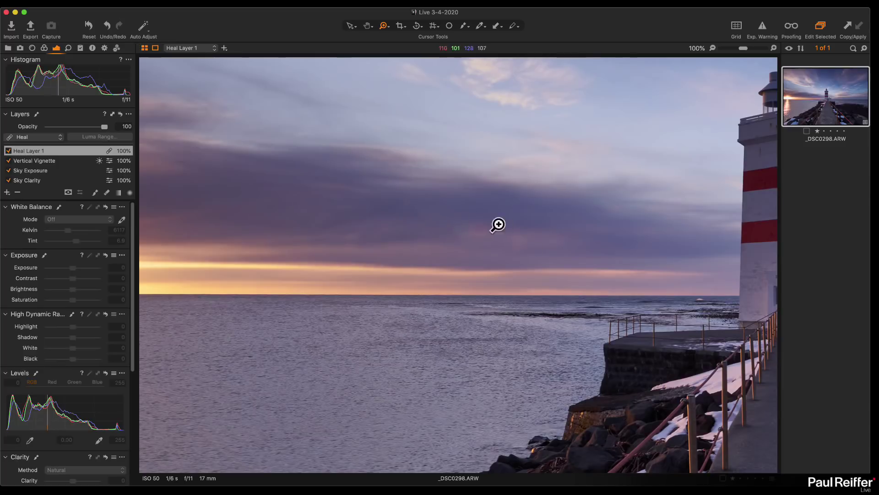
click(474, 229)
click(451, 278)
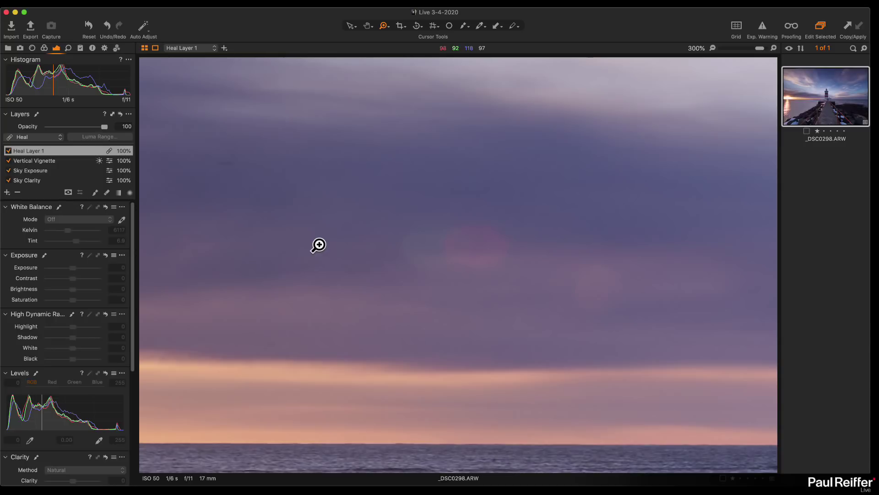
click(95, 192)
click(303, 165)
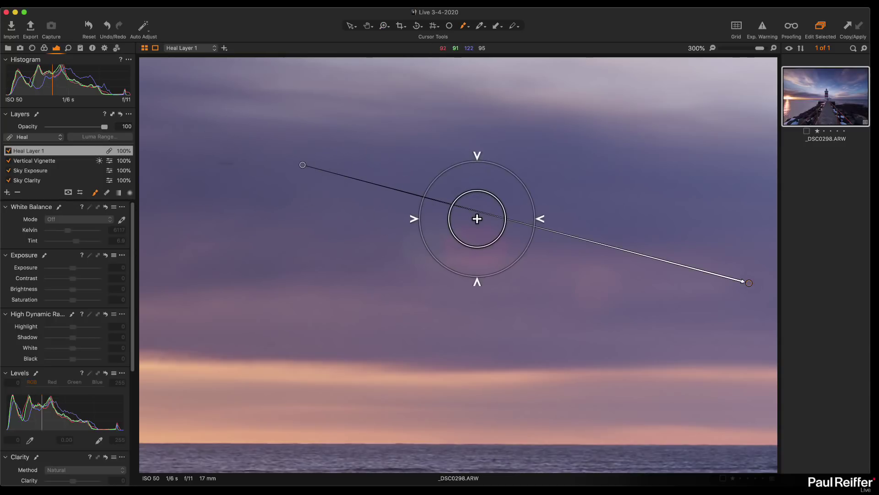
mouse_move(301, 166)
mouse_down()
mouse_move(408, 222)
mouse_move(609, 259)
mouse_move(846, 273)
mouse_up()
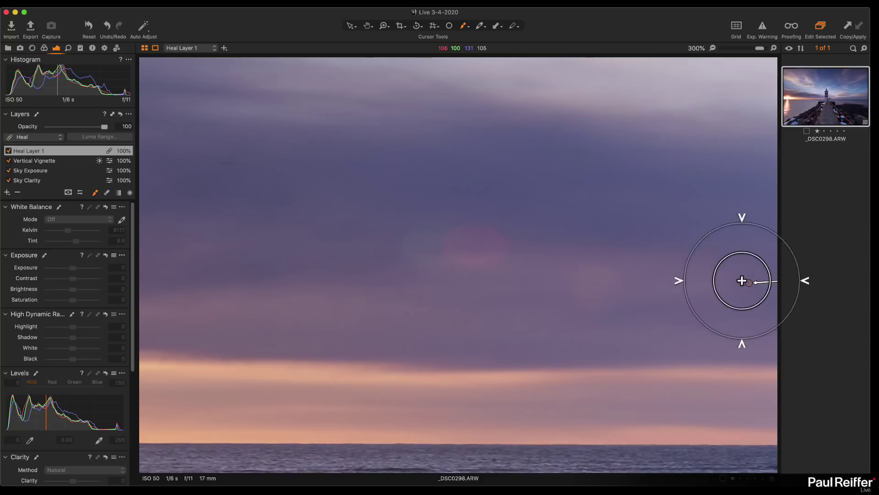
drag(742, 280, 273, 275)
Compare the cloud with Heal Layer 1 hidden and shown, and move the heal source closer to the healed flare spot.
click(8, 150)
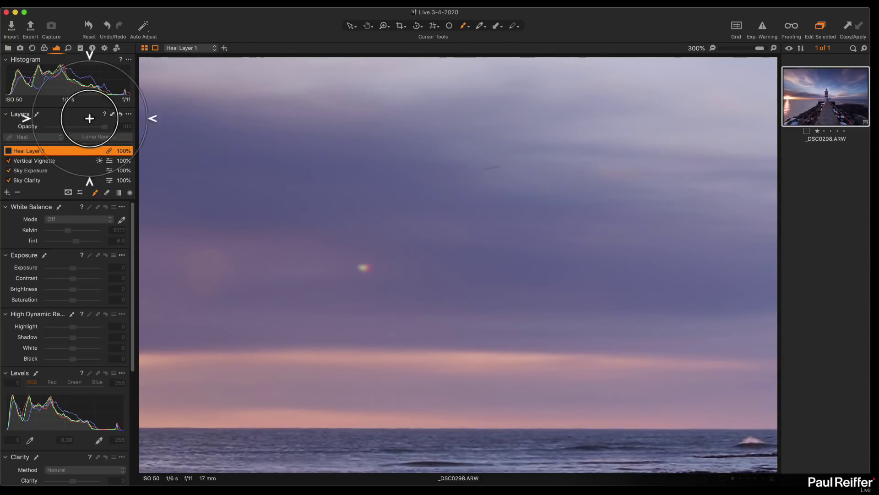
click(8, 151)
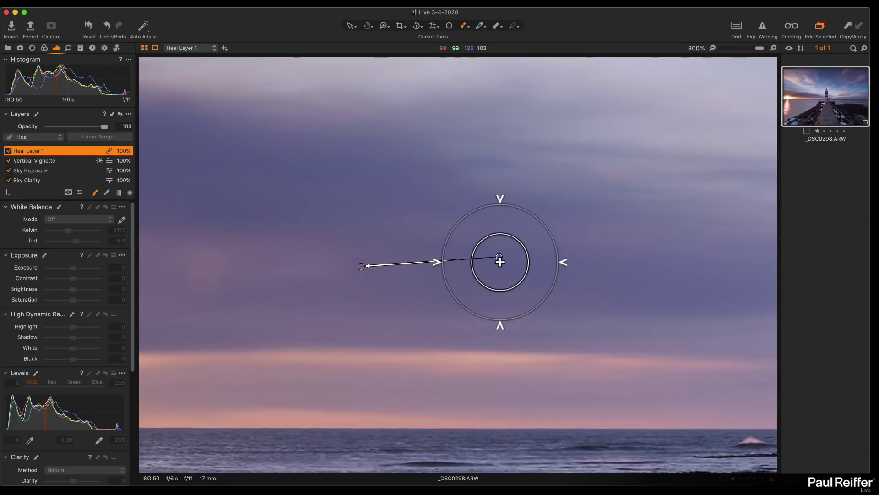
click(457, 265)
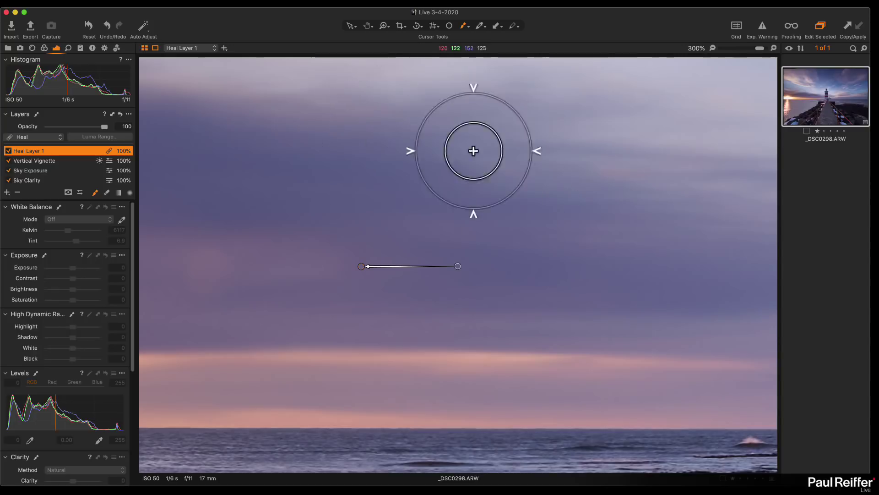
Check the dark cloud towards the sun and the sky above it, and heal the faint flare spots there.
mouse_move(241, 187)
mouse_down()
mouse_move(363, 232)
mouse_move(604, 282)
mouse_move(469, 264)
mouse_up()
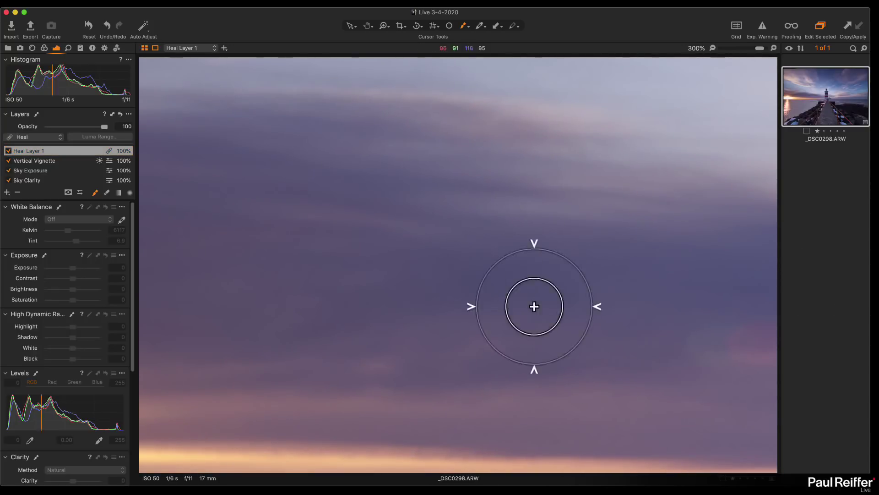
drag(385, 244, 597, 277)
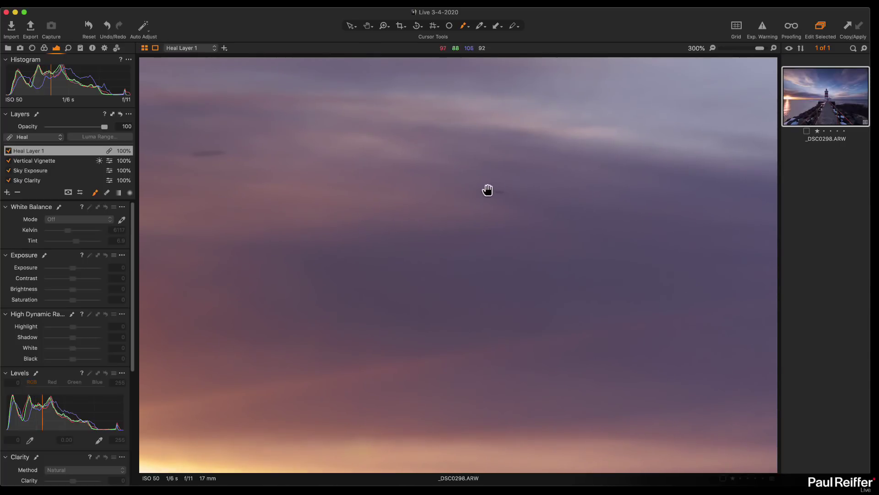
drag(479, 267, 442, 212)
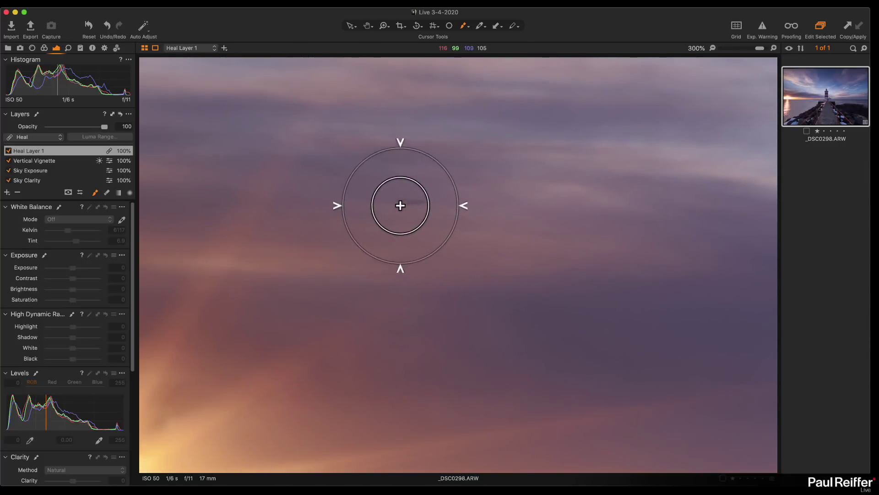
drag(375, 228, 554, 255)
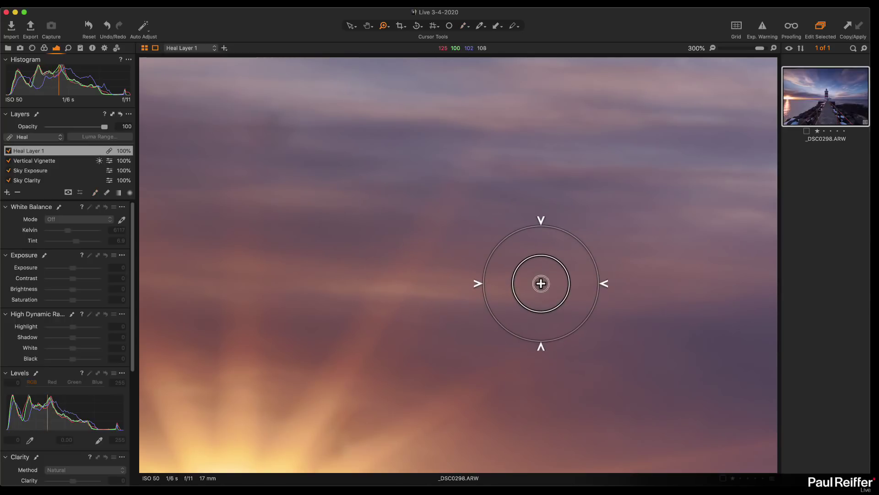
key(super+minus)
key(super+minus)
drag(514, 282, 501, 332)
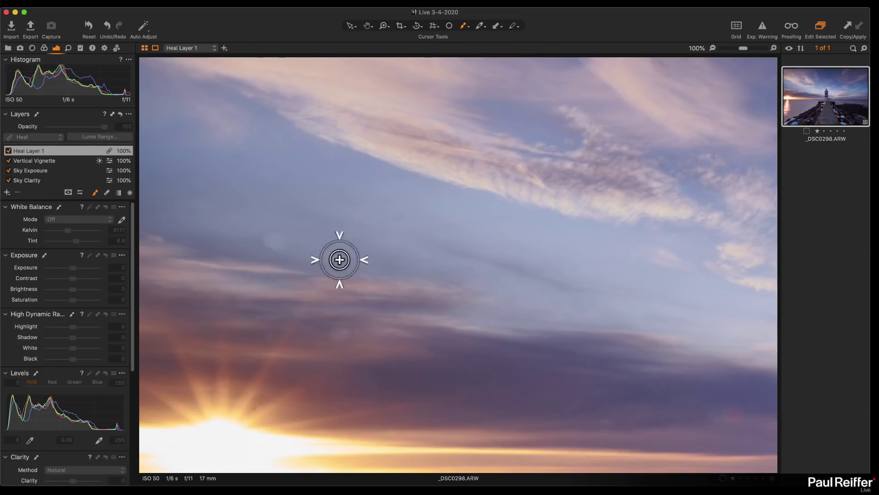
drag(334, 206, 414, 386)
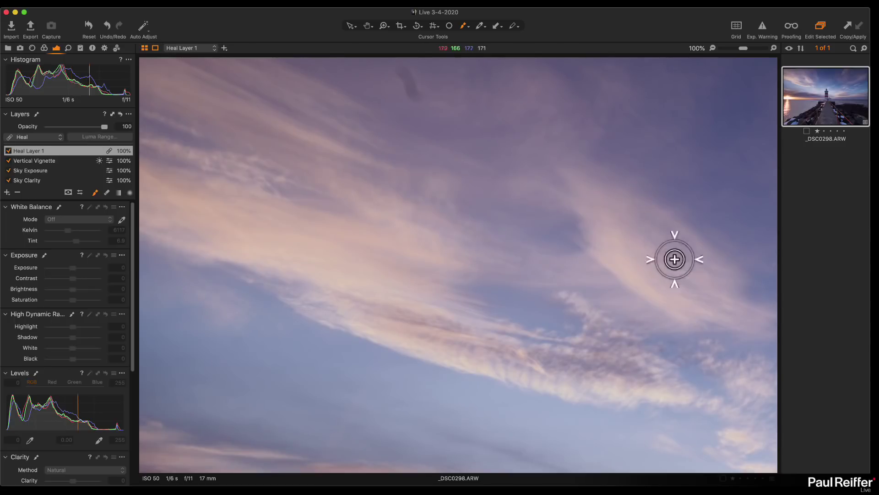
Check the high pink clouds and the blue upper sky, and heal the remaining faint blemishes.
drag(480, 195, 481, 229)
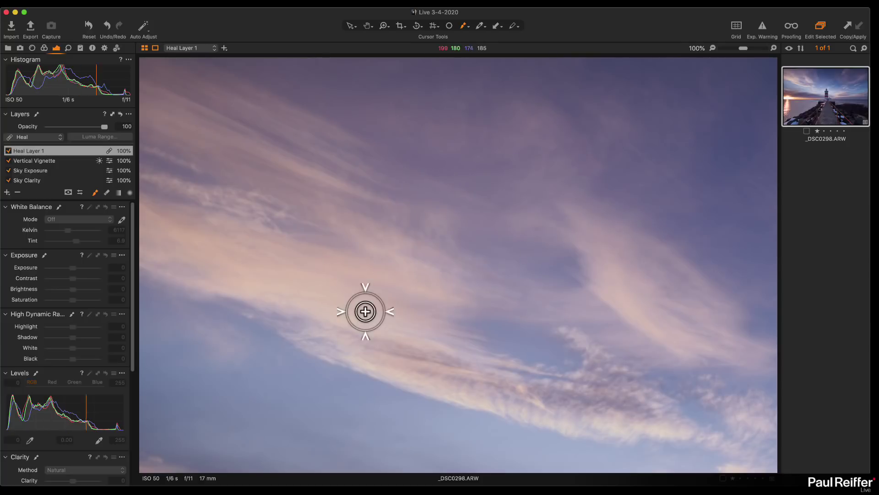
drag(327, 321, 509, 269)
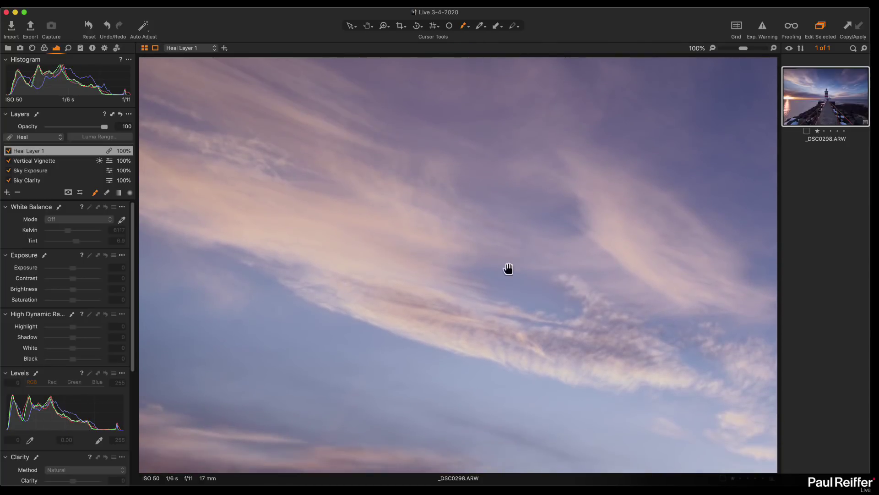
drag(482, 398, 651, 87)
drag(550, 320, 634, 95)
drag(568, 316, 446, 317)
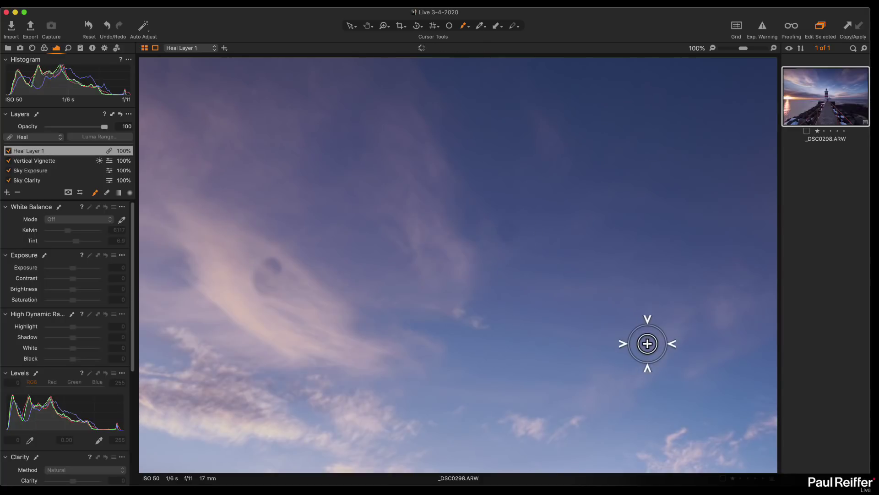
Create a new unedited variant of _DSC0298.ARW, compare it with the edited photo at full view, and return to the edited variant.
click(368, 26)
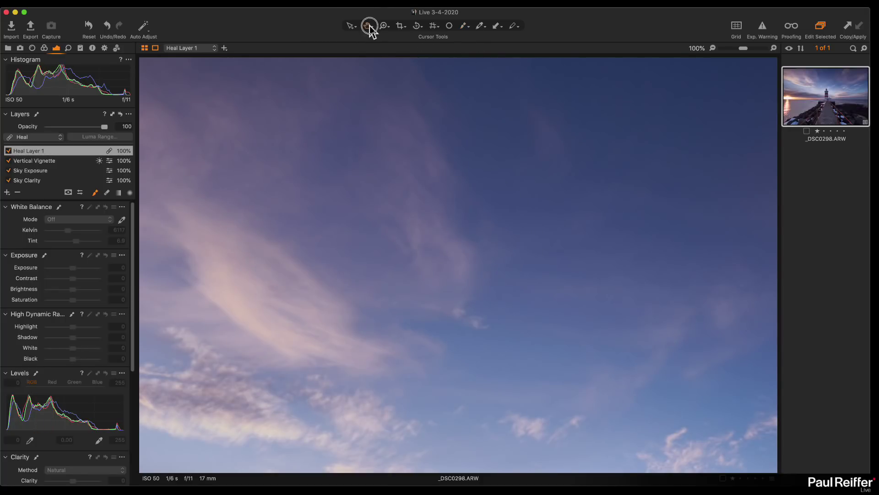
double_click(478, 172)
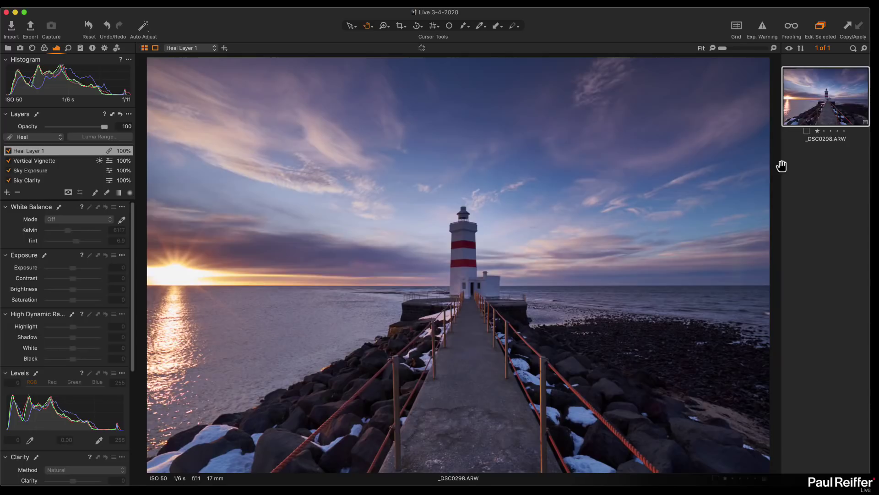
right_click(814, 101)
click(820, 142)
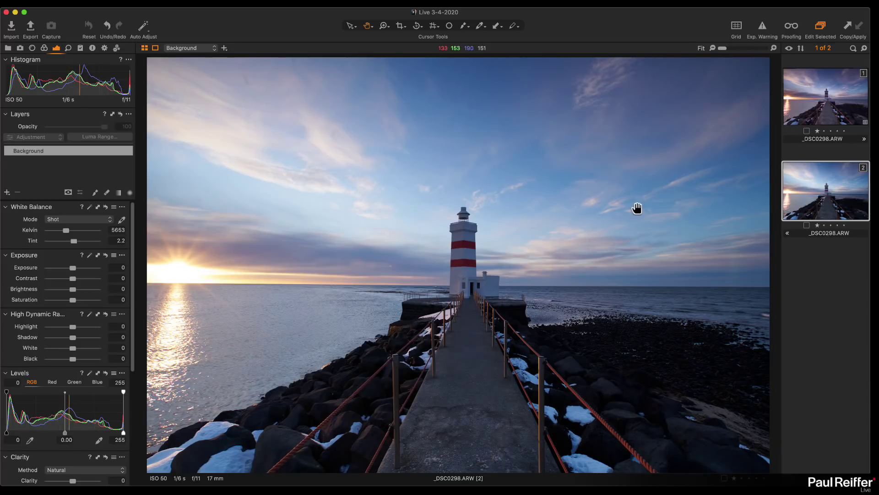
click(837, 116)
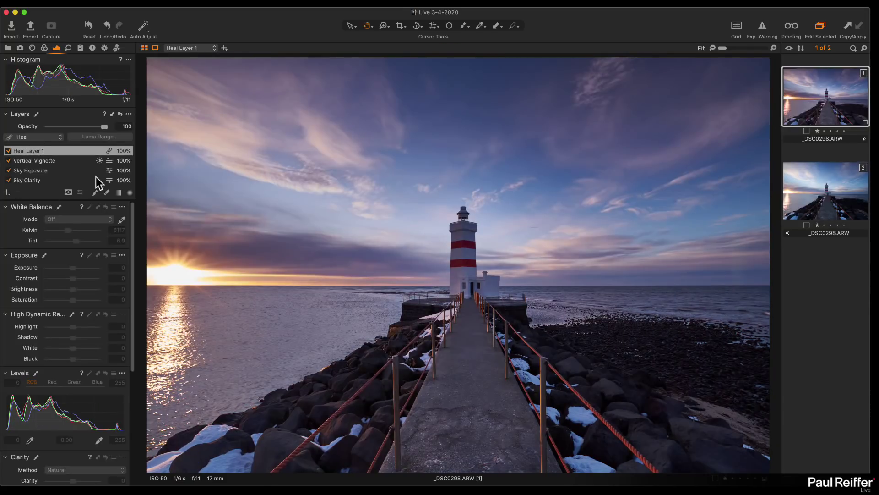
Set both Contrast and Brightness of the edited lighthouse photo's Background layer to 5.
scroll(43, 176, down, 1)
click(41, 180)
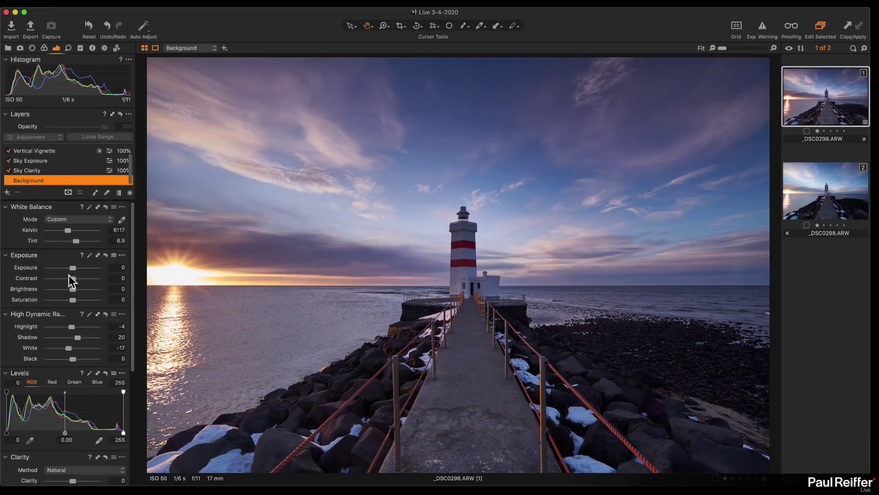
drag(74, 268, 76, 290)
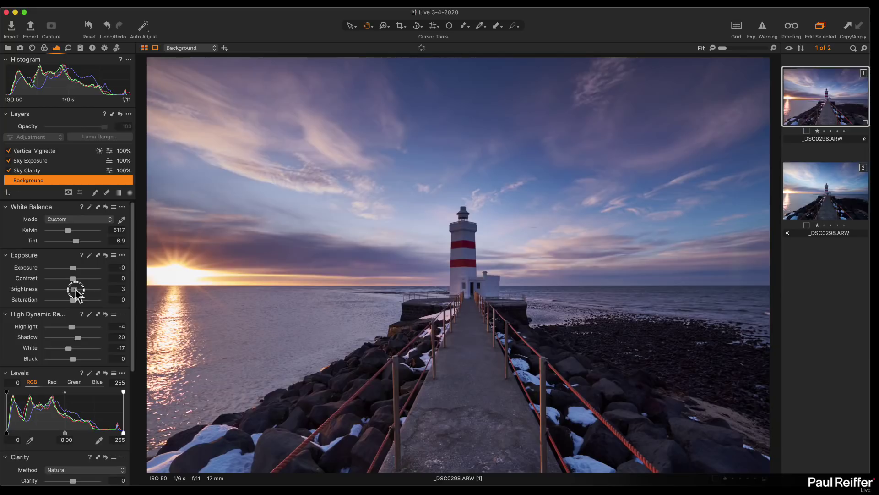
drag(76, 293, 77, 283)
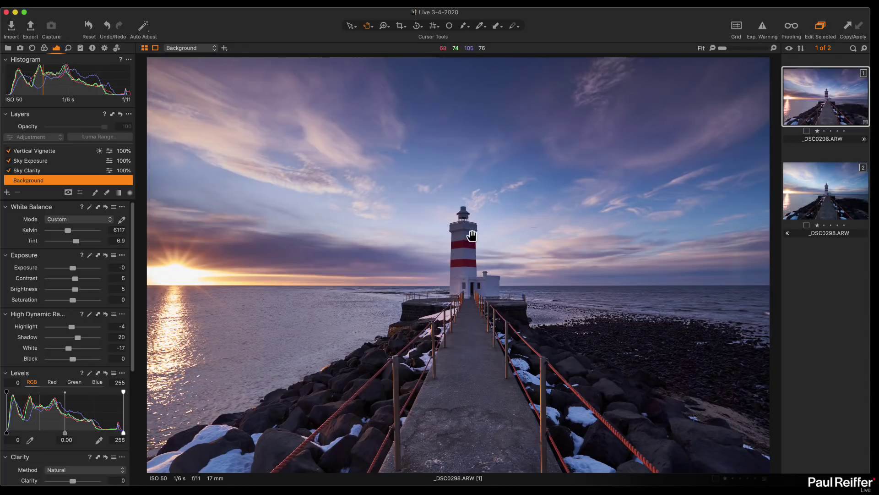
Browse the user collections in the library and open the one holding the lion photo _DSC1469.ARW.
click(8, 47)
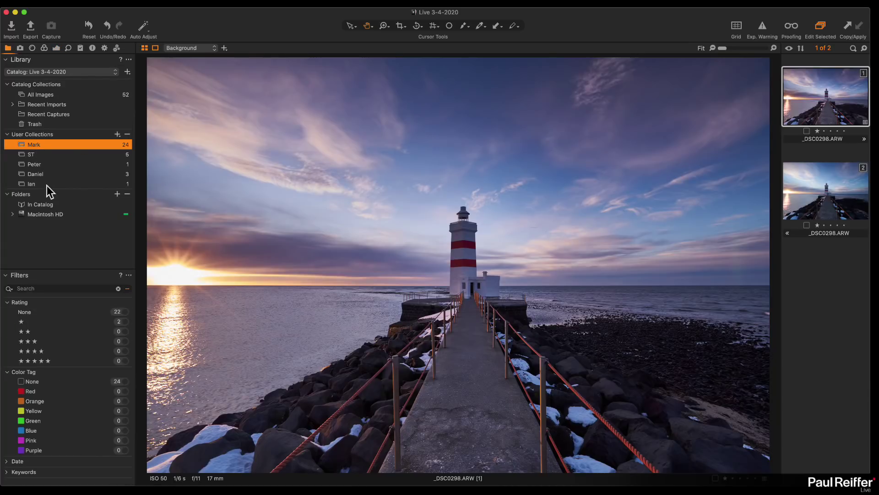
click(37, 183)
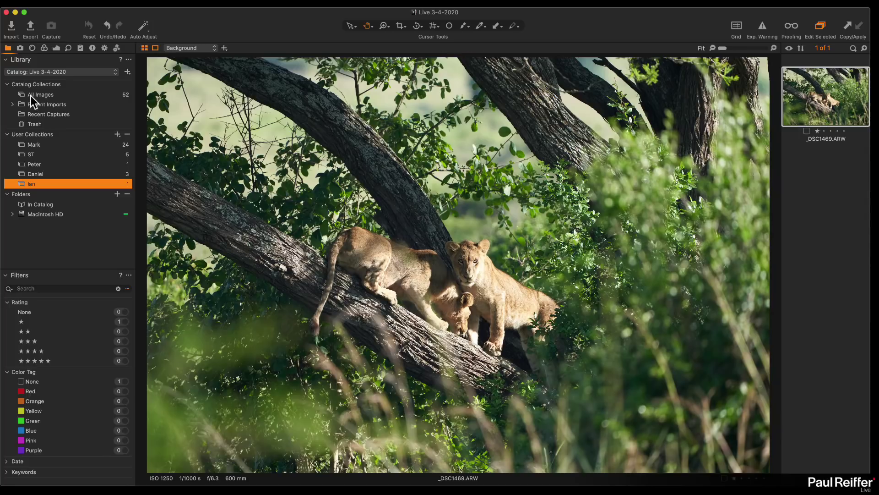
click(35, 144)
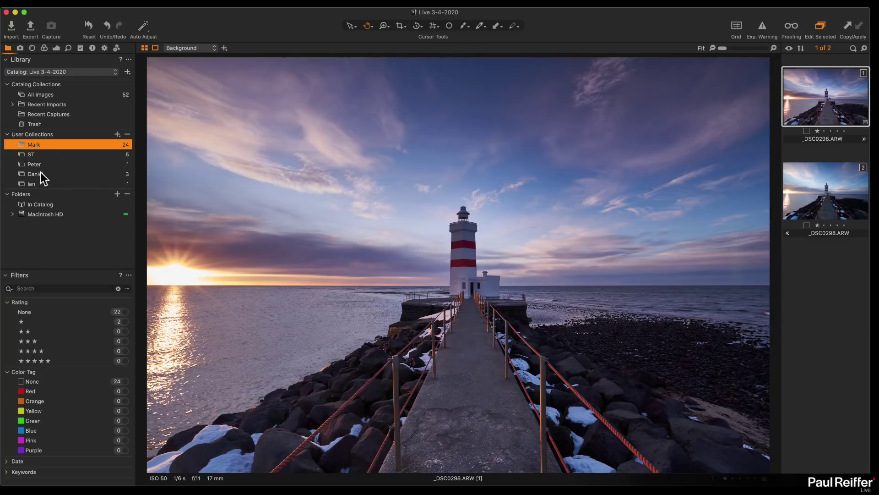
click(40, 174)
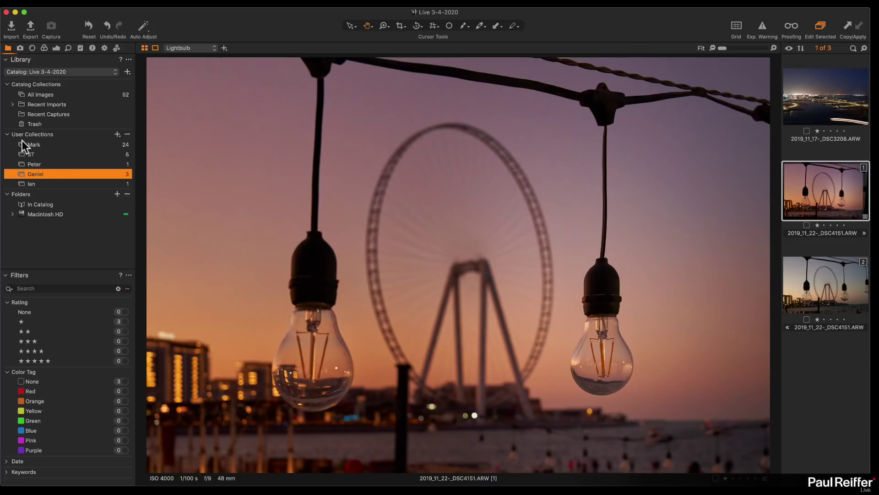
click(37, 183)
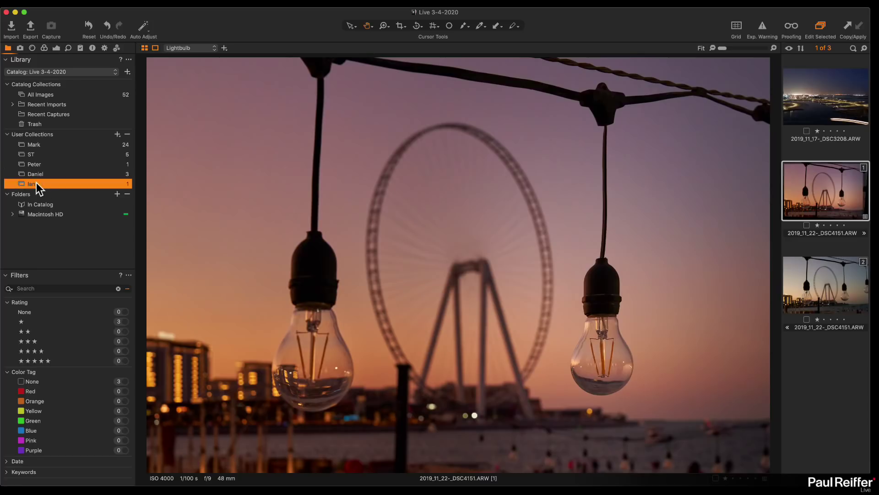
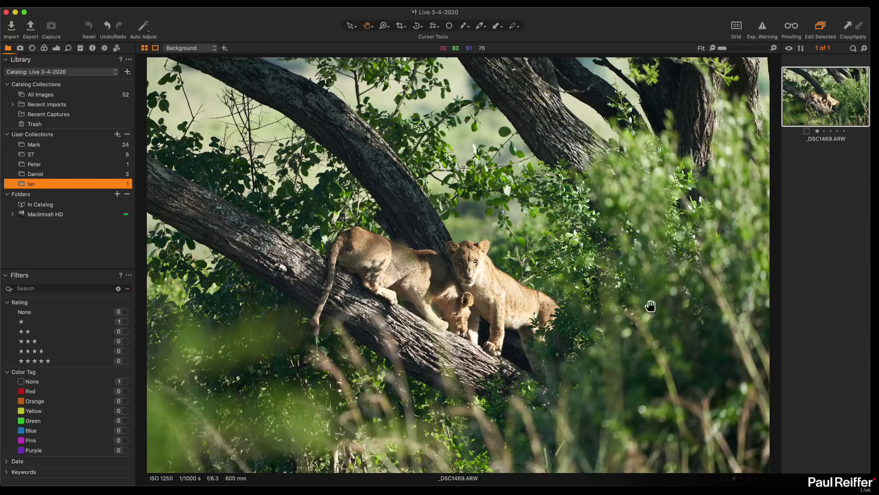
Crop the lion photo from its upper corner on the tree trunk side to about 22 × 14.65 in, and apply the crop.
click(400, 26)
click(403, 26)
drag(147, 58, 239, 167)
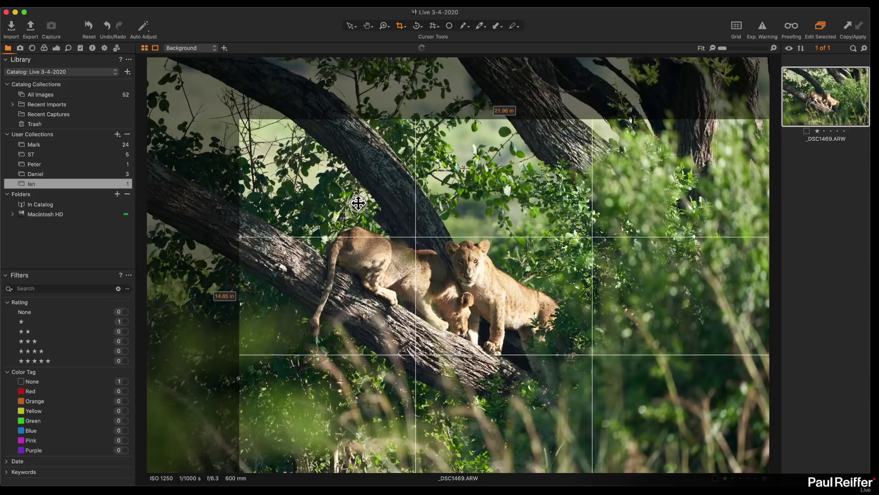
click(352, 27)
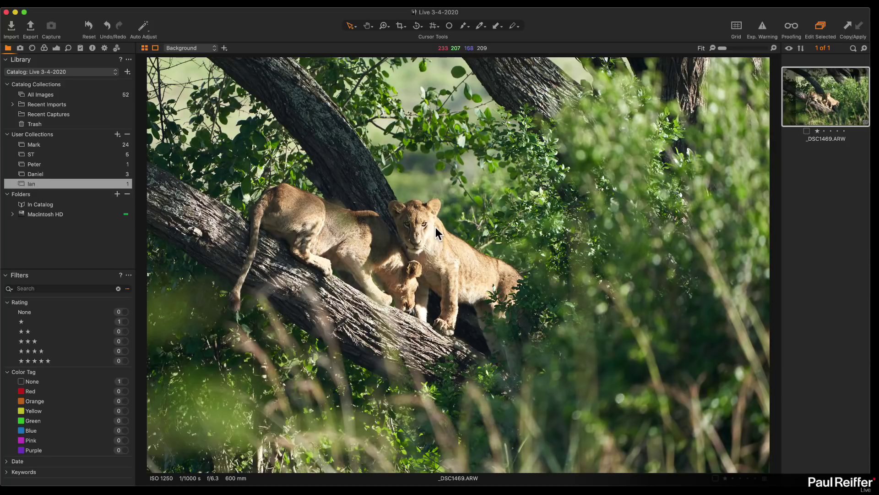
Clone the cropped lion photo variant and reset the clone to the uncropped original.
right_click(844, 88)
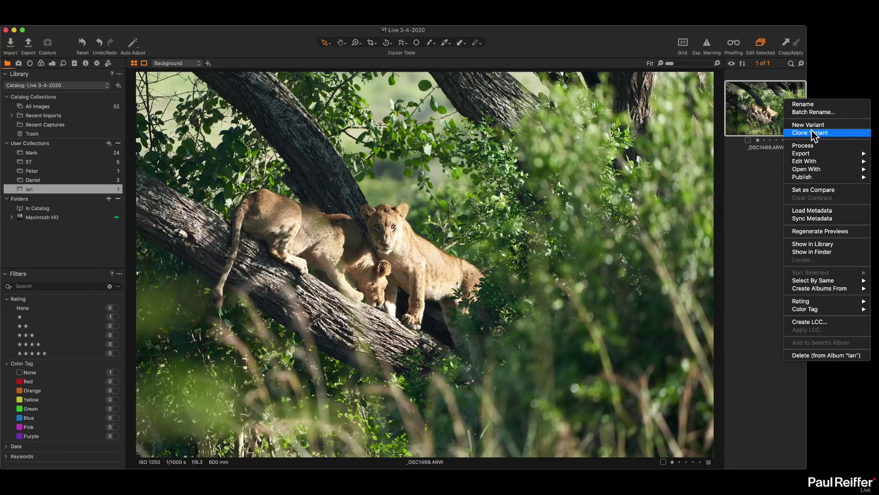
click(812, 133)
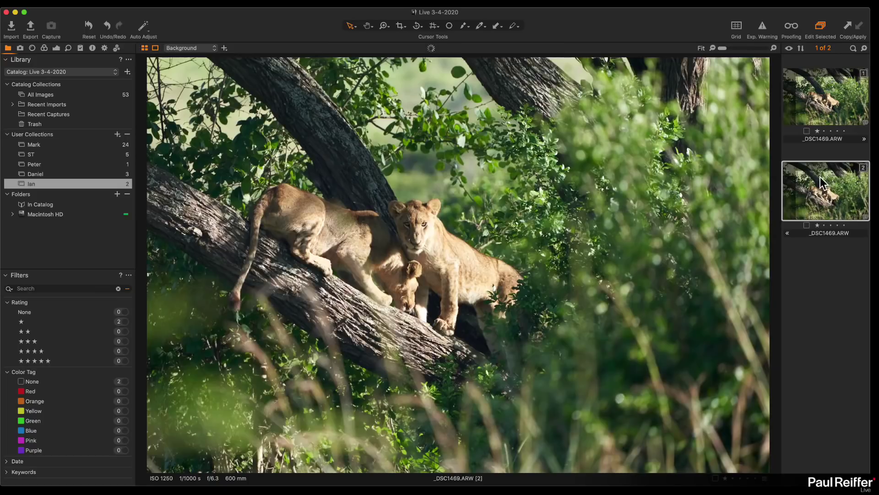
right_click(760, 182)
key(Escape)
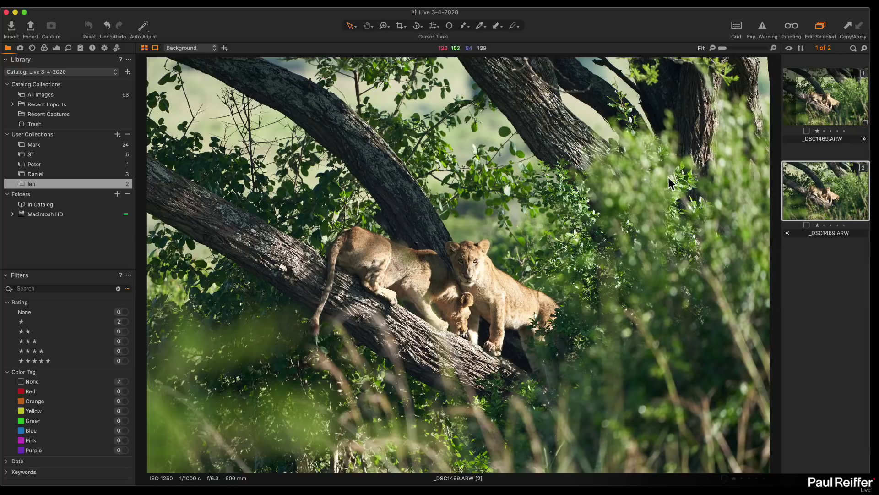
Compare the cropped lion photo variant with the uncropped reference variant, ending on the cropped one.
click(847, 105)
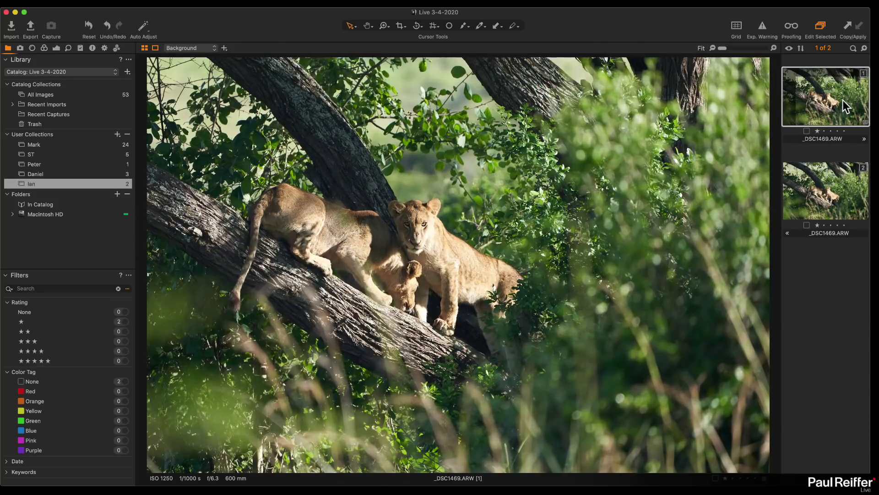
click(812, 190)
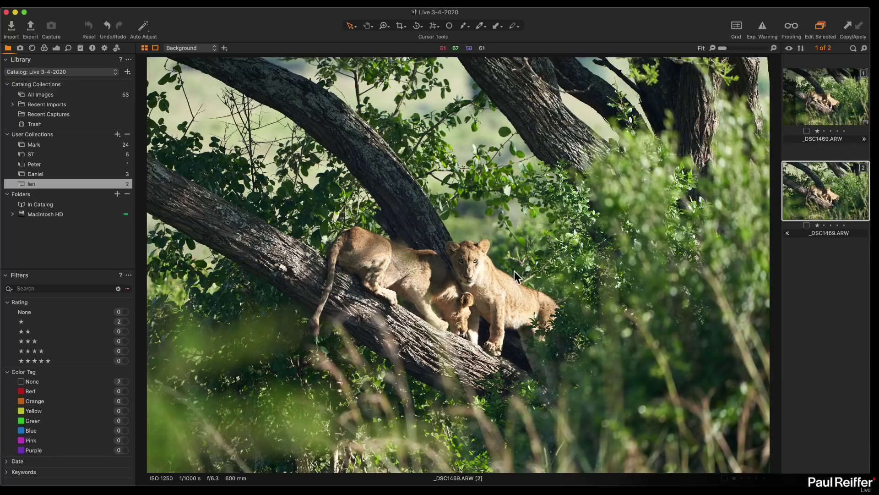
click(855, 60)
click(839, 101)
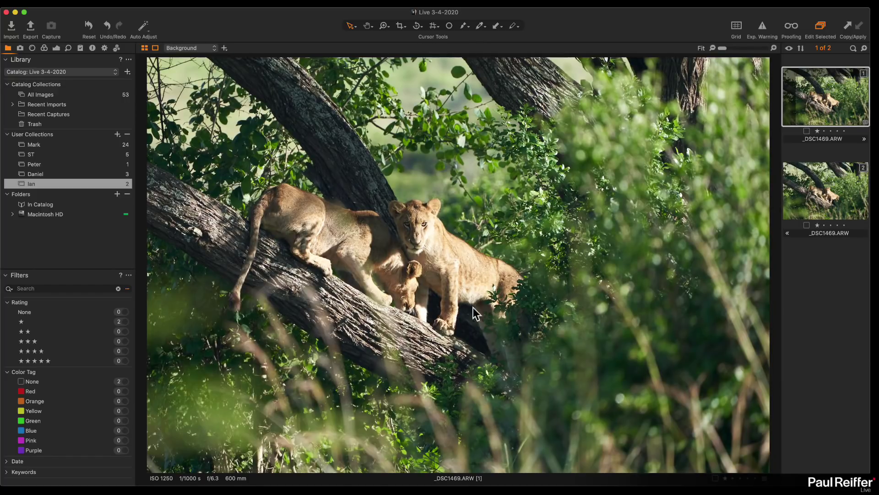
Try resizing the cropped lion variant's crop from its upper corner on the tree trunk side to about 22.06 × 14.72 in.
click(400, 26)
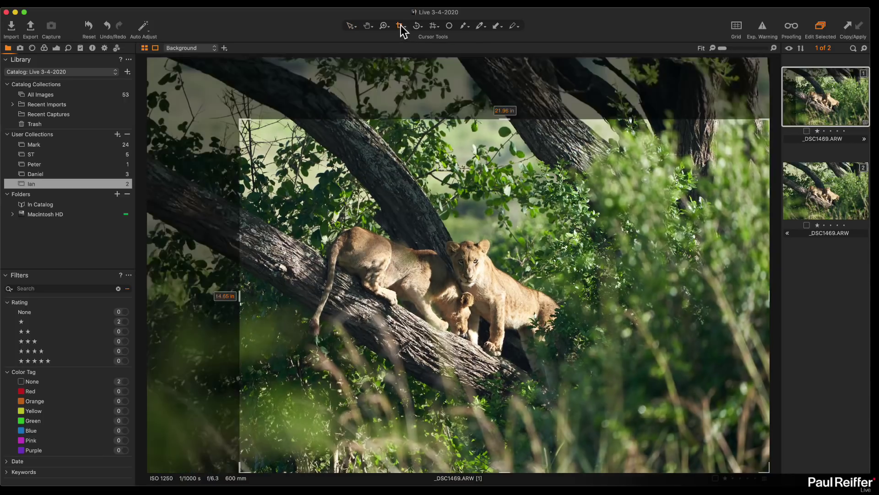
drag(245, 124, 250, 134)
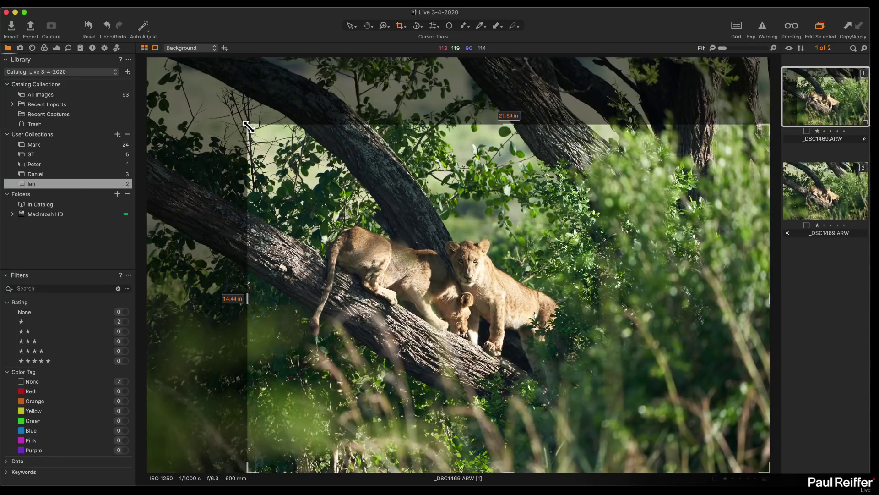
click(404, 26)
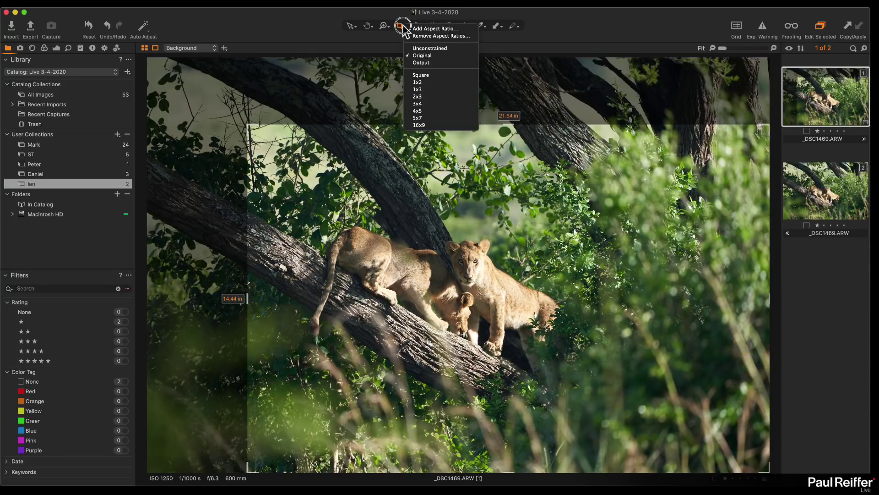
click(431, 49)
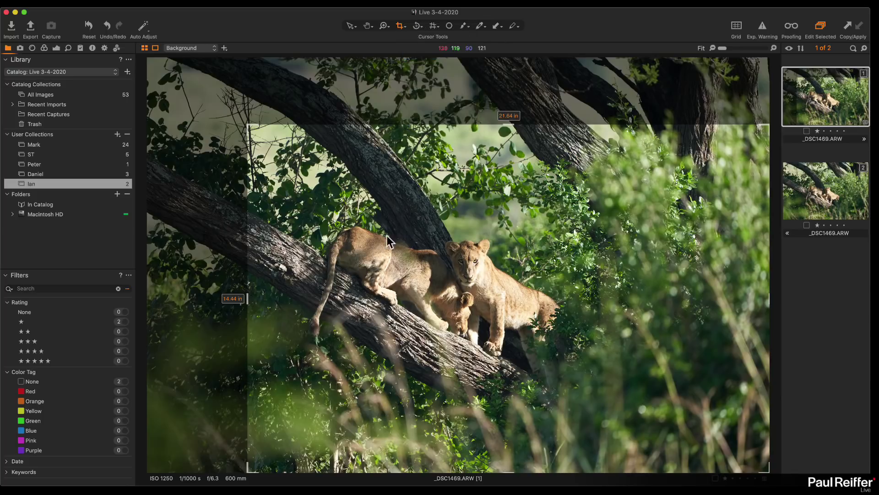
click(248, 125)
drag(247, 125, 237, 117)
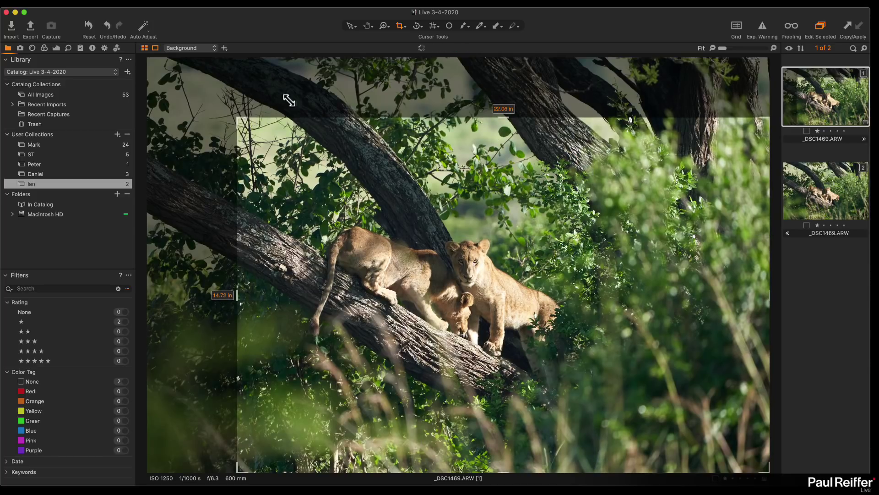
Try an unconstrained crop ratio on the lion photo, resizing the crop from the same corner to about 20.54 × 14.12 in.
click(400, 26)
click(426, 46)
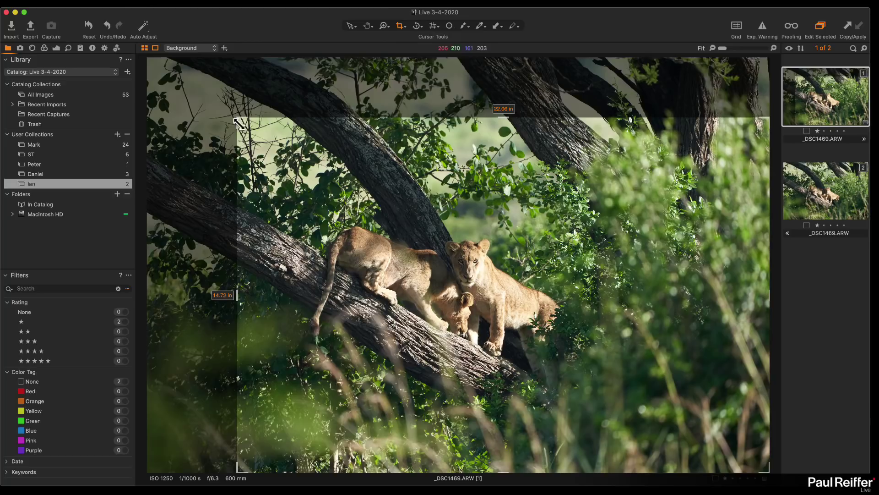
drag(237, 118, 293, 155)
drag(332, 305, 290, 173)
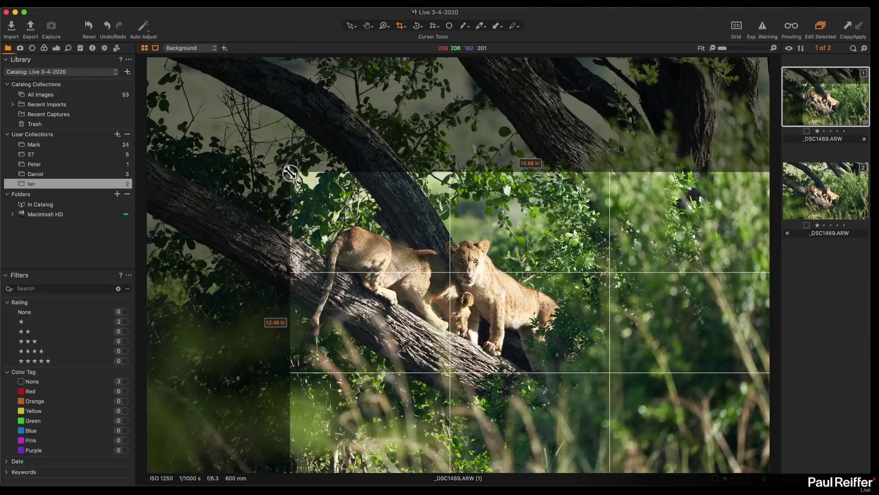
drag(291, 173, 275, 133)
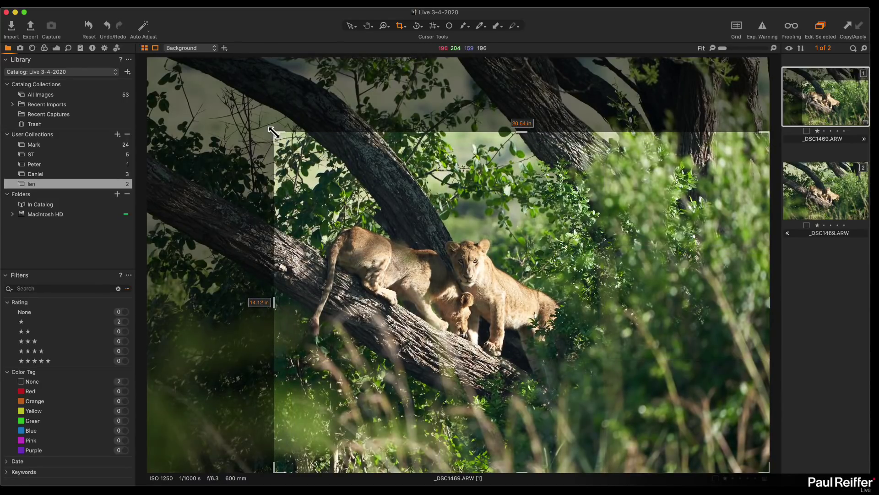
Constrain the lion photo's crop to the Original ratio, resize it to about 20.73 × 13.83 in, and apply it.
click(405, 26)
click(421, 55)
drag(274, 133, 270, 171)
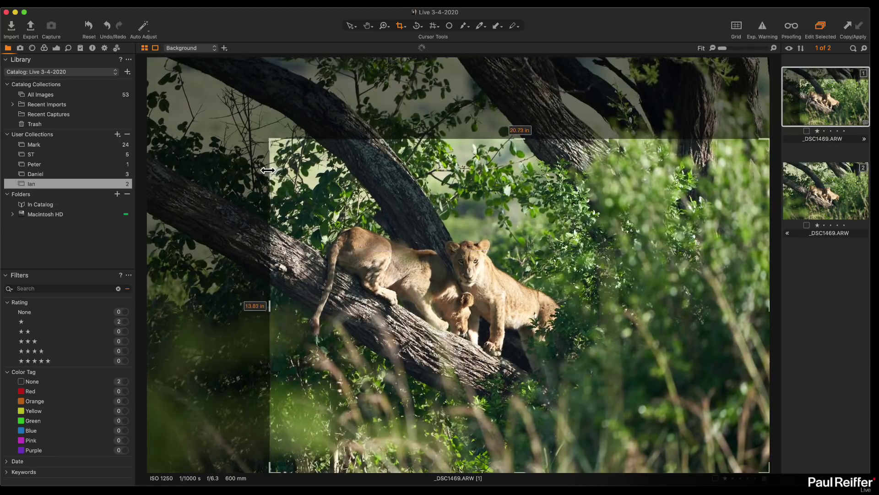
click(368, 26)
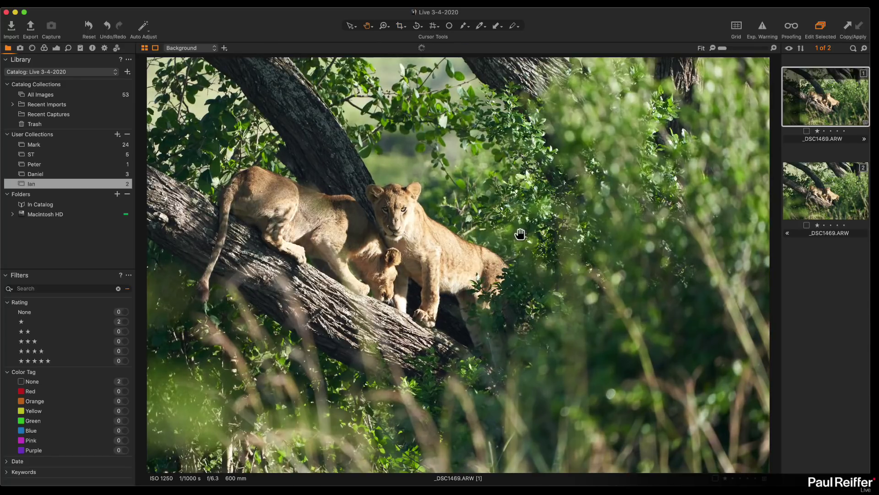
Compare the recropped lion variant with the uncropped one, and look through its exposure, color and lens settings.
click(804, 201)
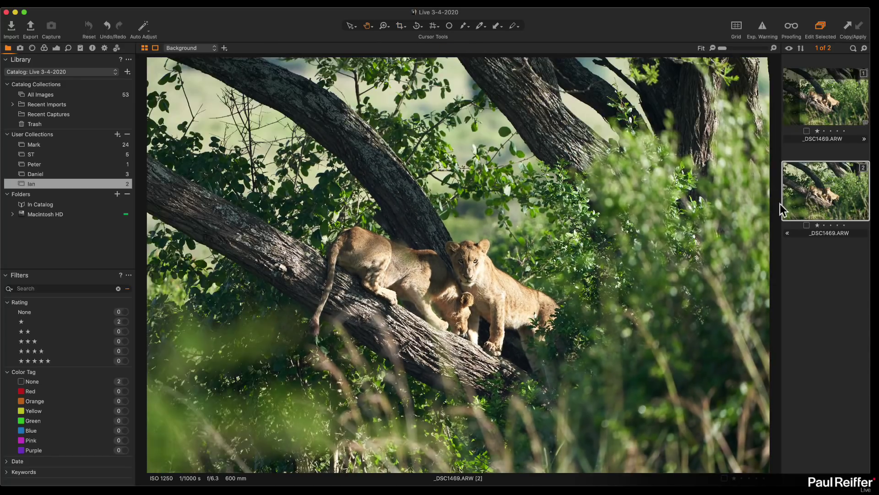
click(819, 107)
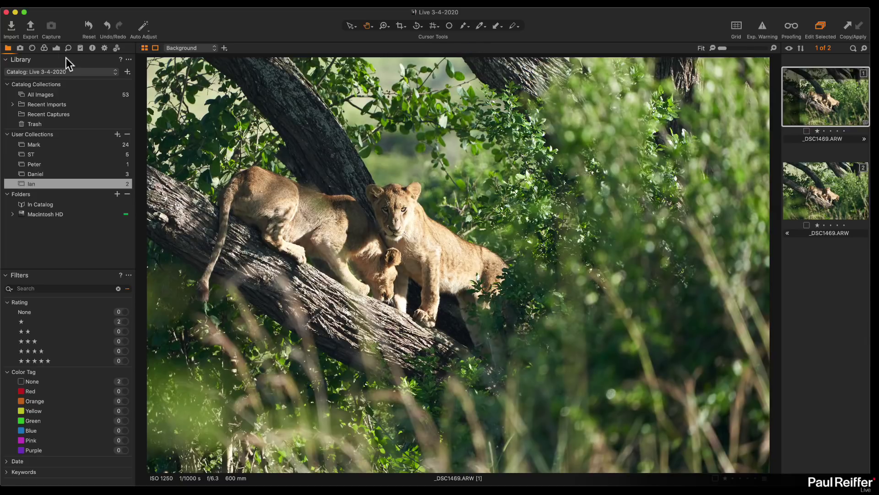
click(56, 47)
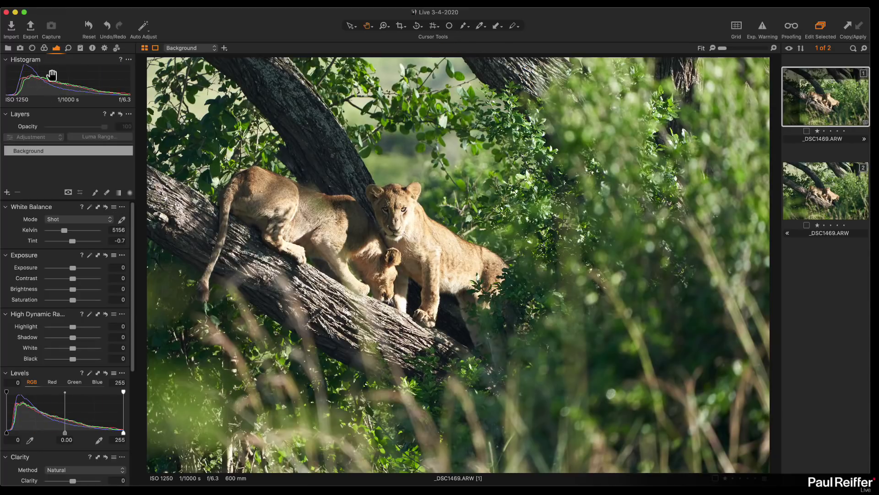
click(44, 48)
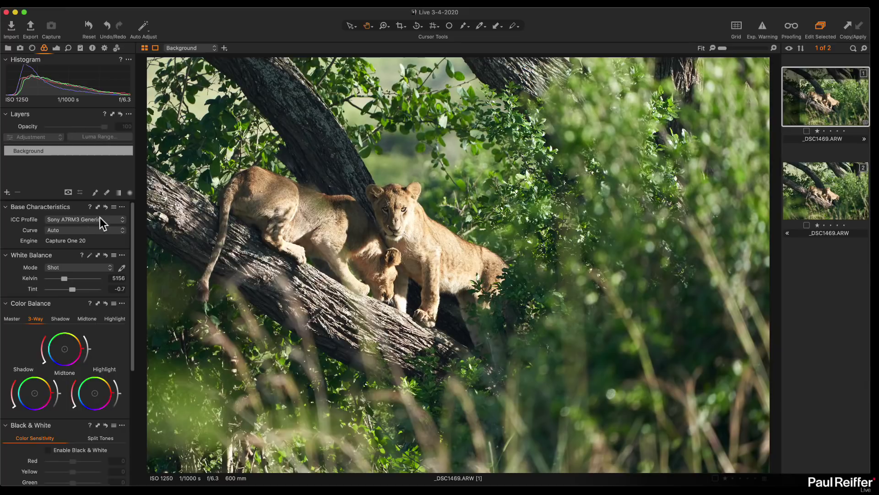
click(31, 49)
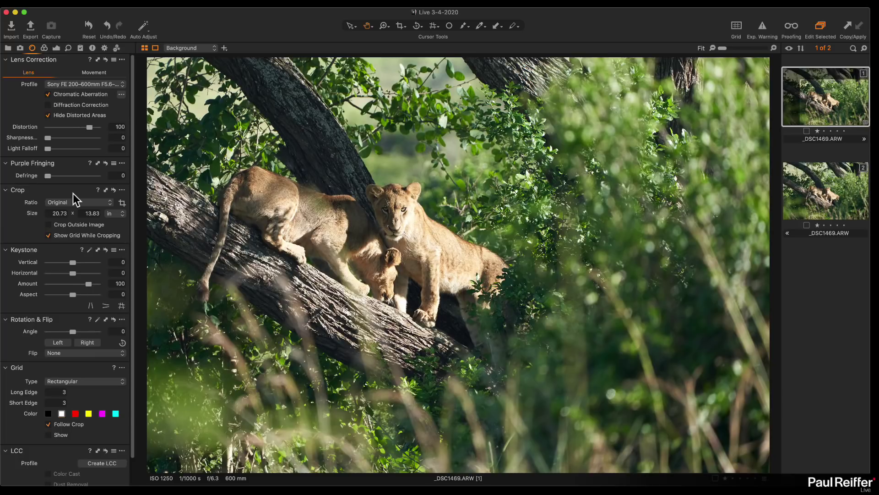
click(56, 47)
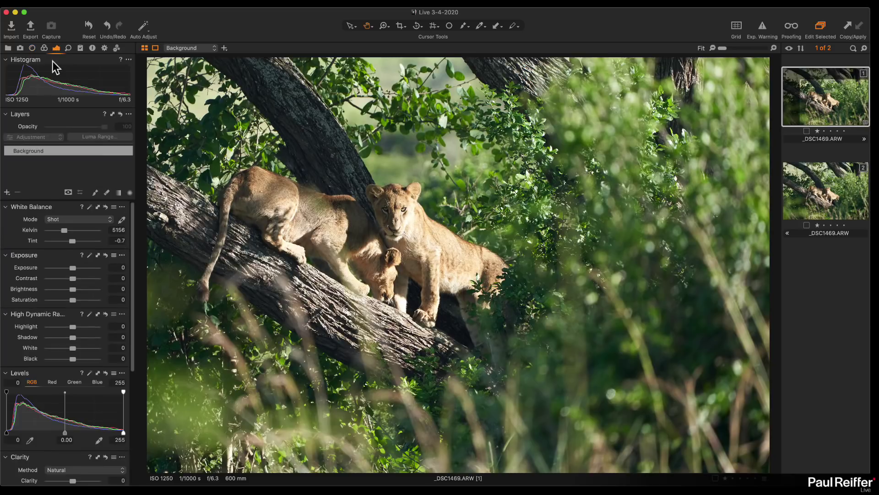
Try neutral white balance picks on the tree branch and the lions' fur, and return the white balance mode to Shot.
click(44, 47)
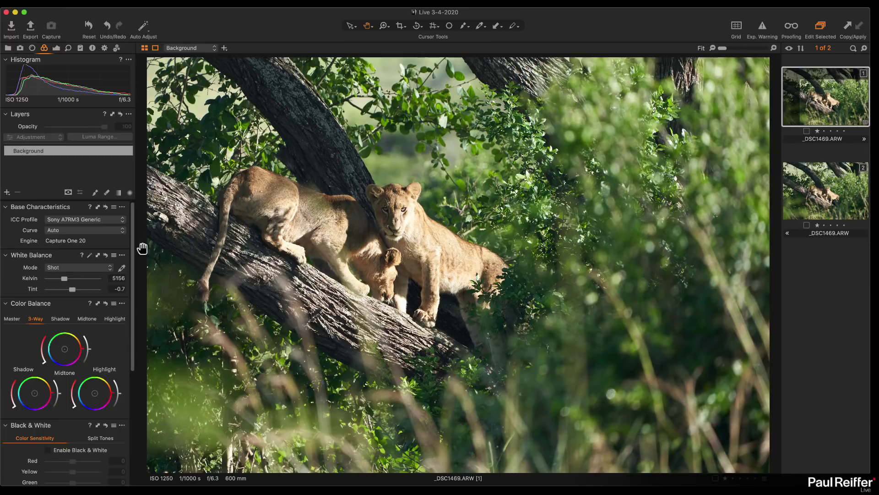
click(121, 268)
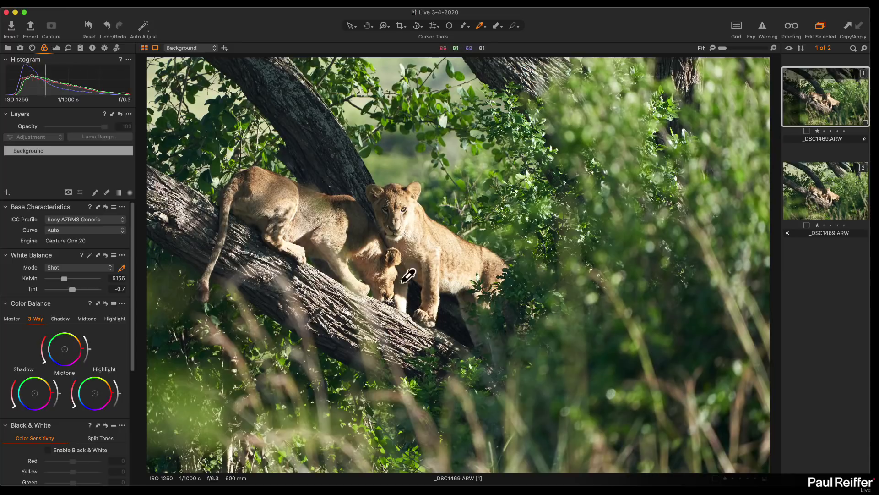
click(347, 292)
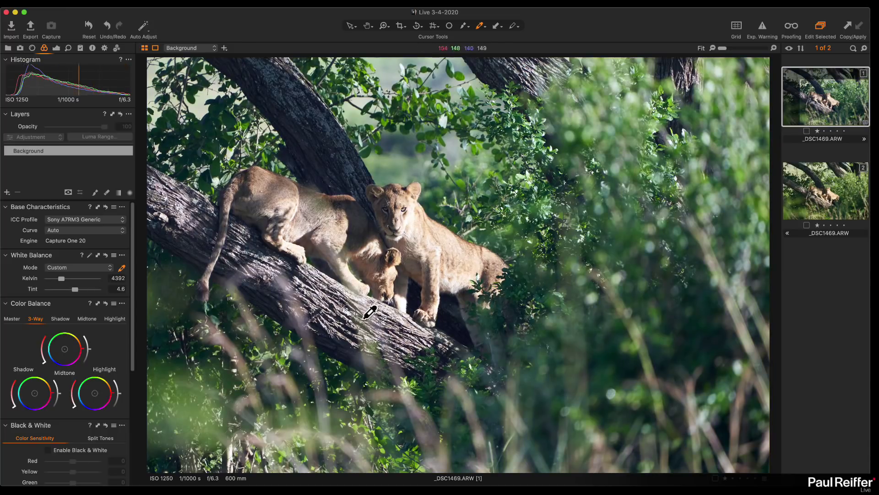
click(398, 316)
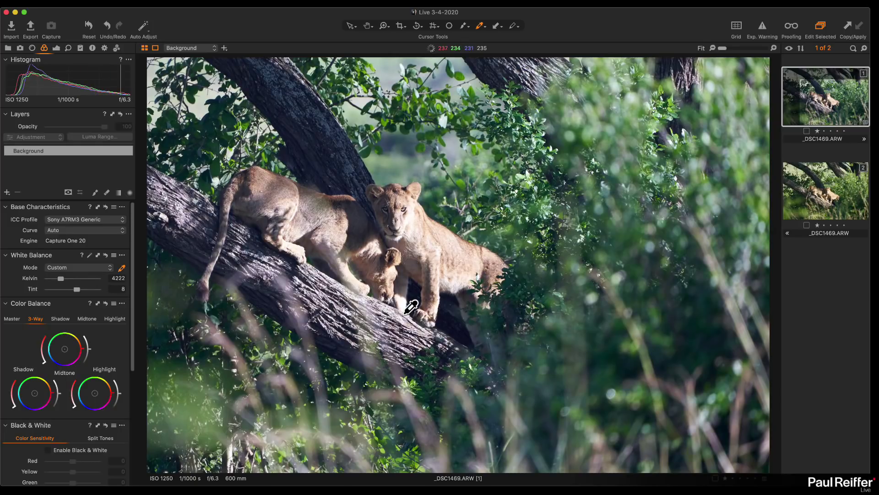
click(385, 307)
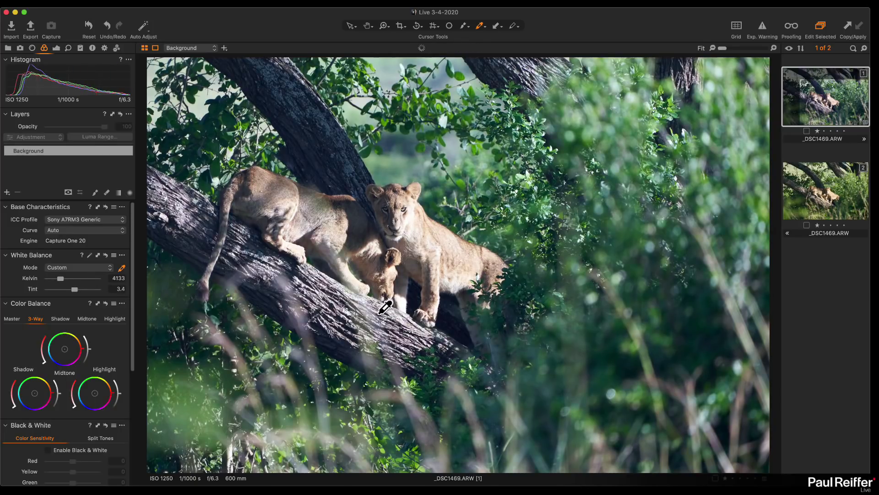
click(410, 220)
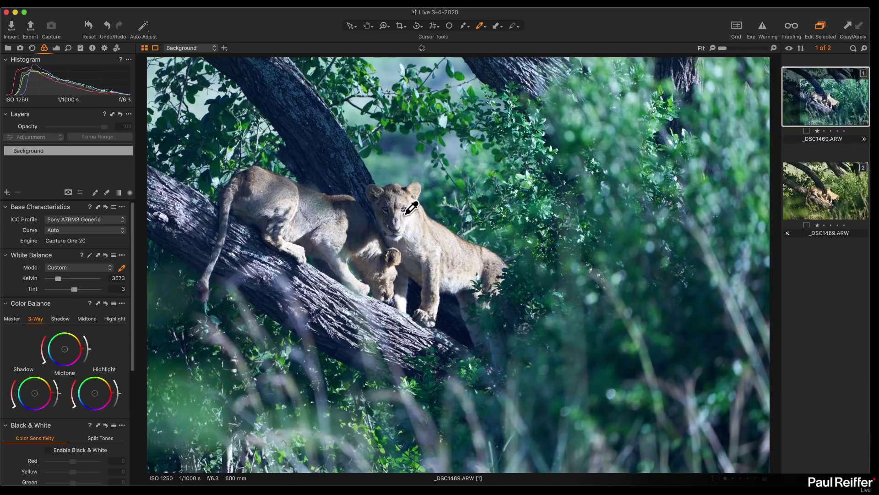
click(285, 213)
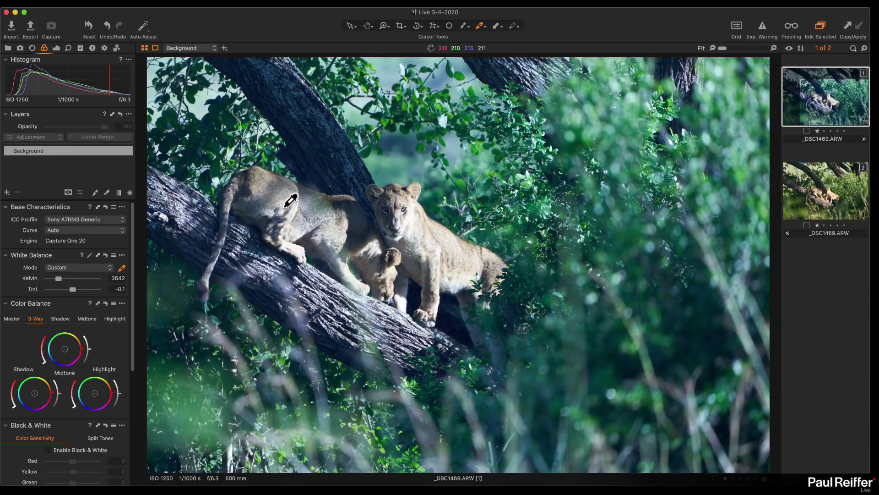
click(265, 282)
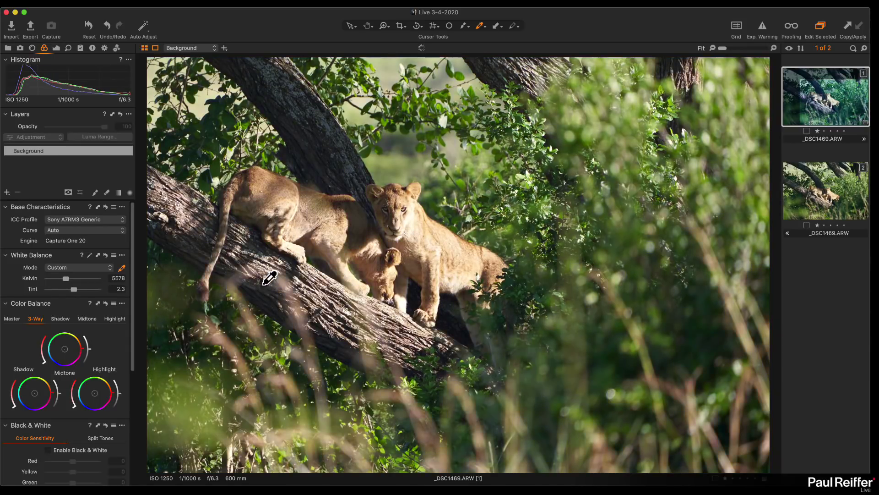
click(263, 284)
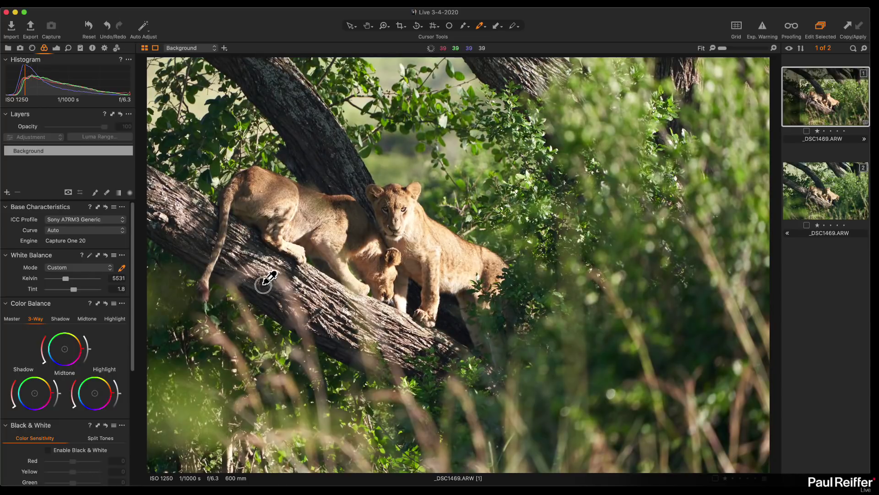
click(87, 272)
click(82, 276)
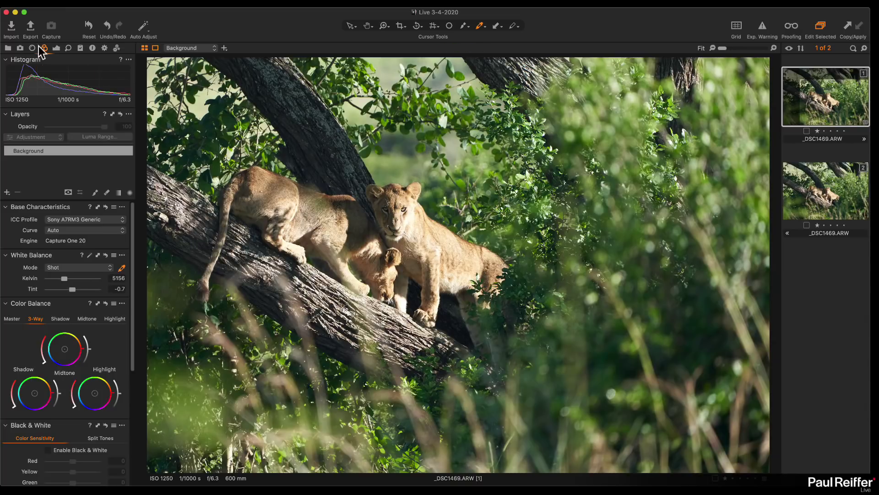
Open the user collection holding the light bulb photo 2019_11_22-_DSC4151.ARW and compare its edited variant with the unedited one.
click(8, 48)
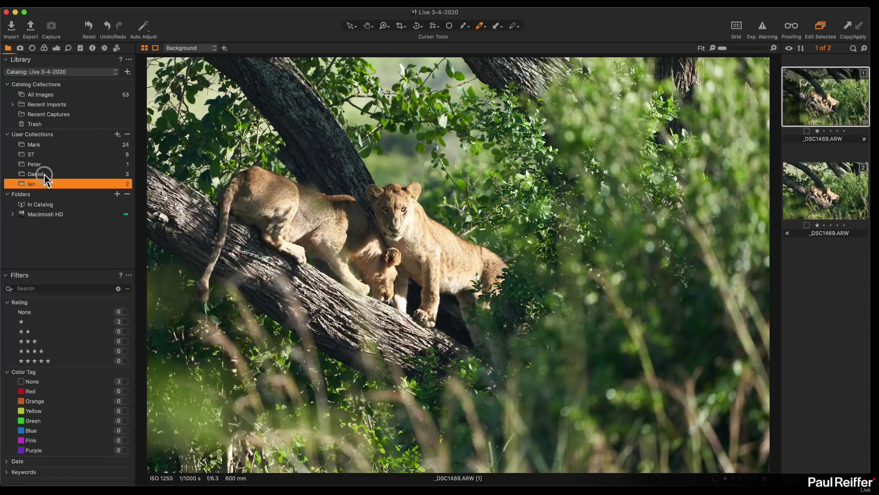
click(45, 175)
click(837, 278)
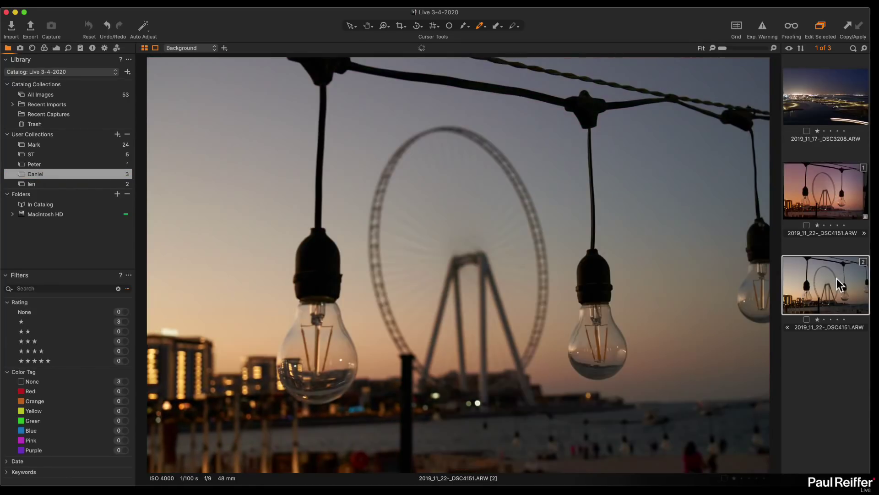
click(809, 192)
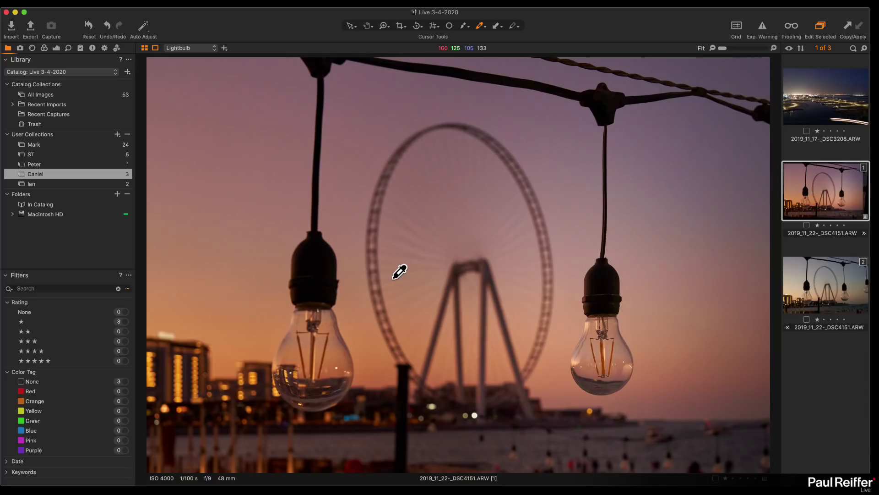
click(810, 303)
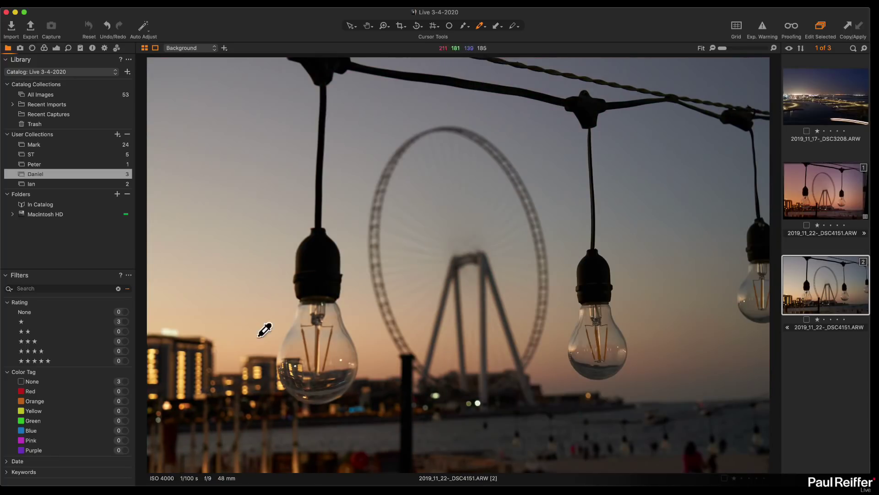
click(813, 198)
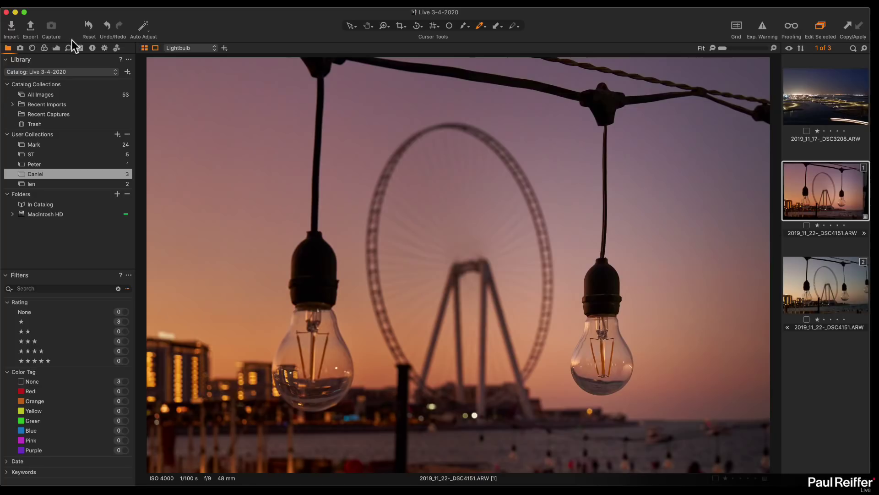
Check the layers and exposure settings of the edited light bulb variant, and reopen the lion photo's collection.
click(56, 48)
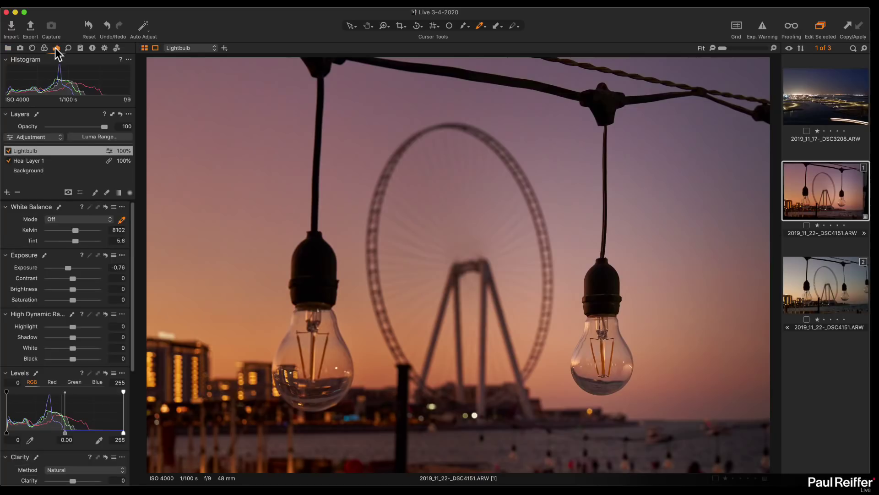
click(7, 48)
click(46, 183)
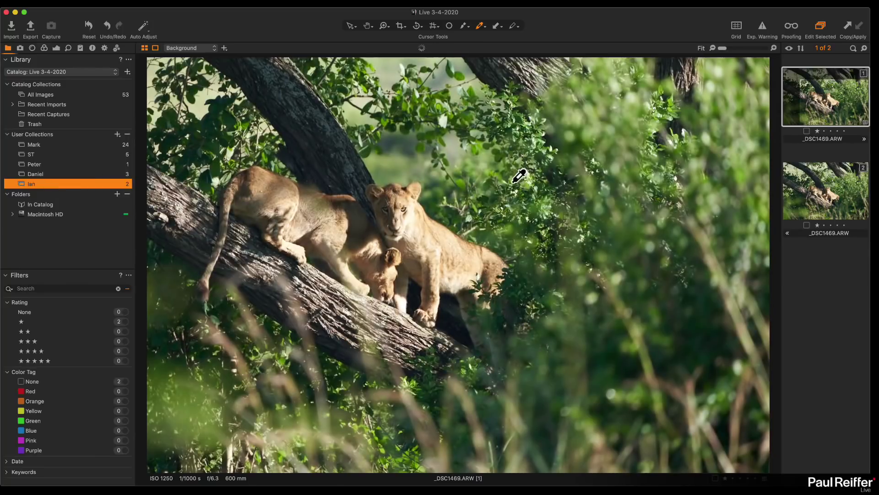
Examine the vignetting method options on the uncropped lion variant, and return to the cropped variant.
click(56, 48)
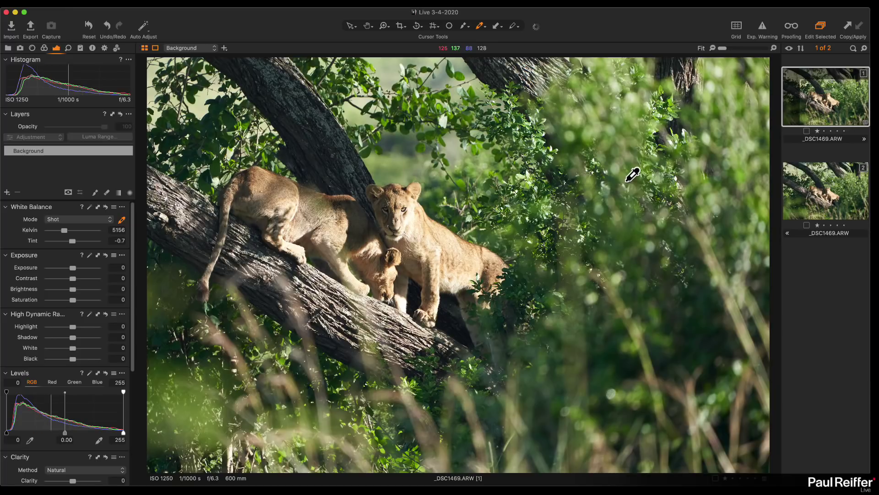
click(809, 189)
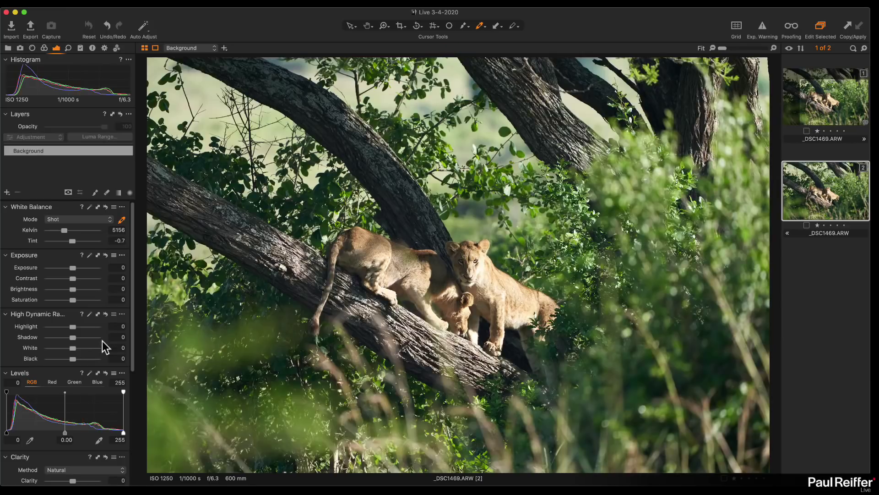
scroll(98, 340, down, 8)
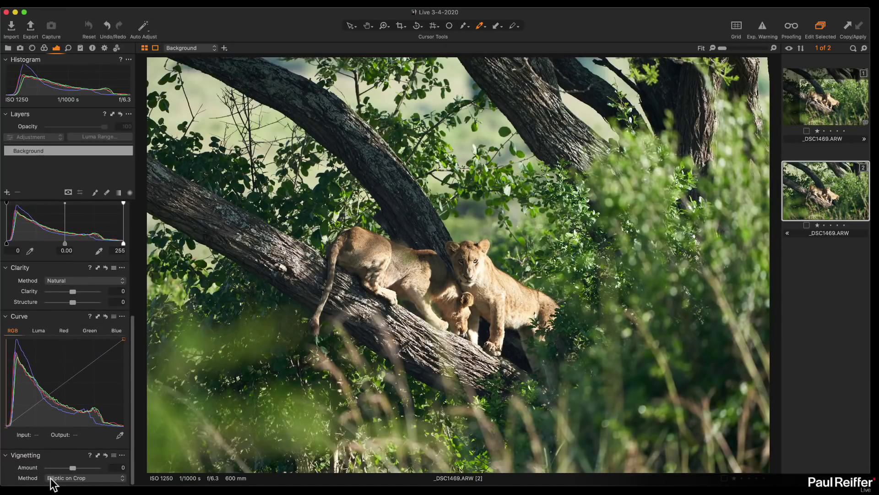
click(71, 478)
click(98, 466)
click(827, 107)
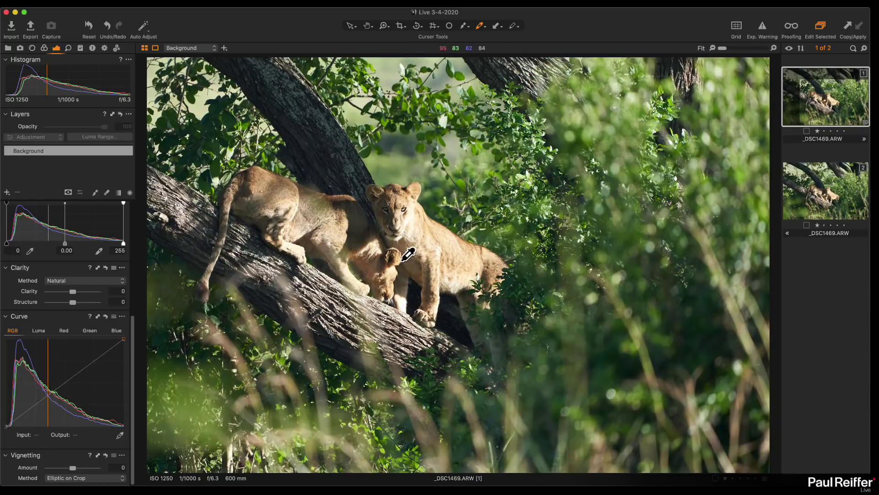
Crop the second variant to a vertical frame of about 11.5 × 17.2 in around the lions, using the Original aspect ratio.
click(835, 201)
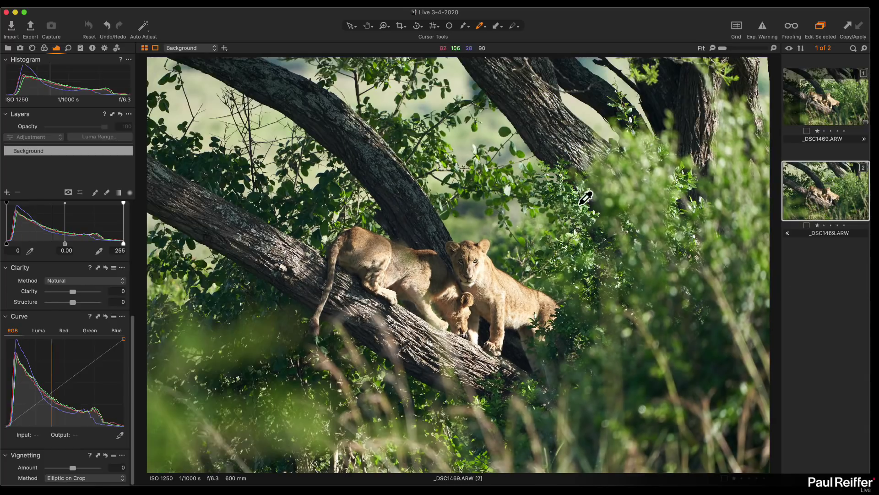
click(400, 22)
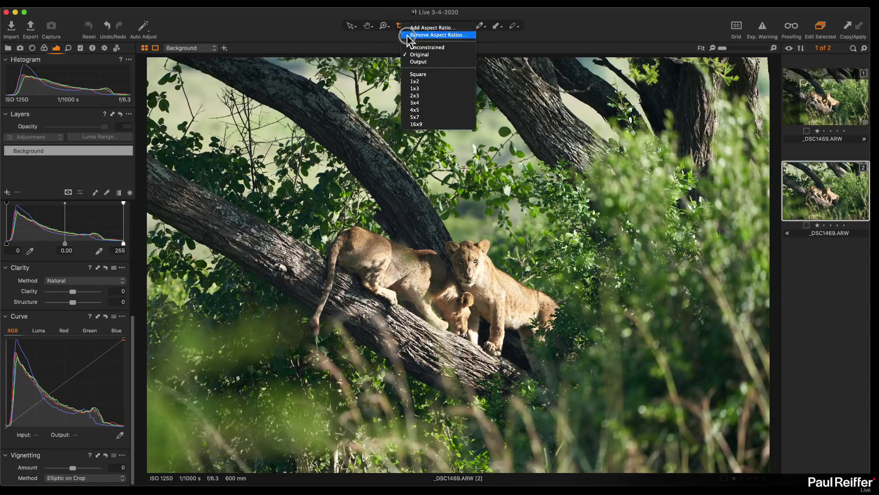
click(419, 54)
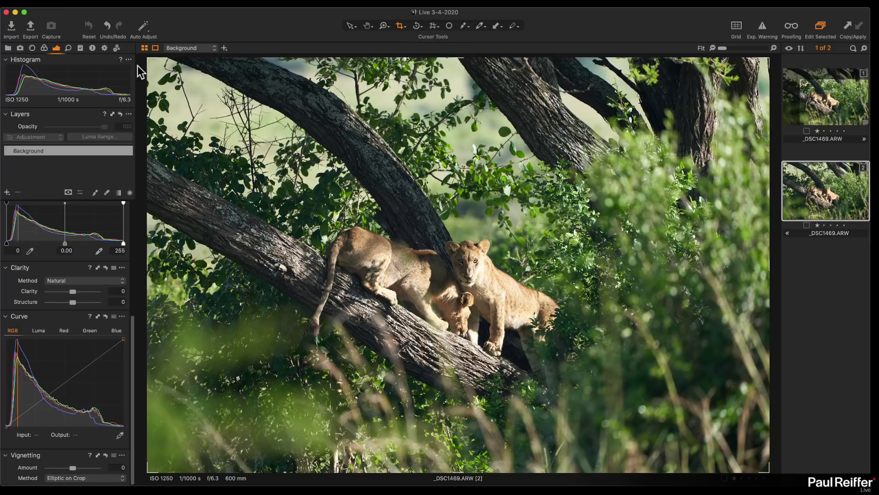
drag(150, 58, 493, 59)
drag(536, 155, 350, 156)
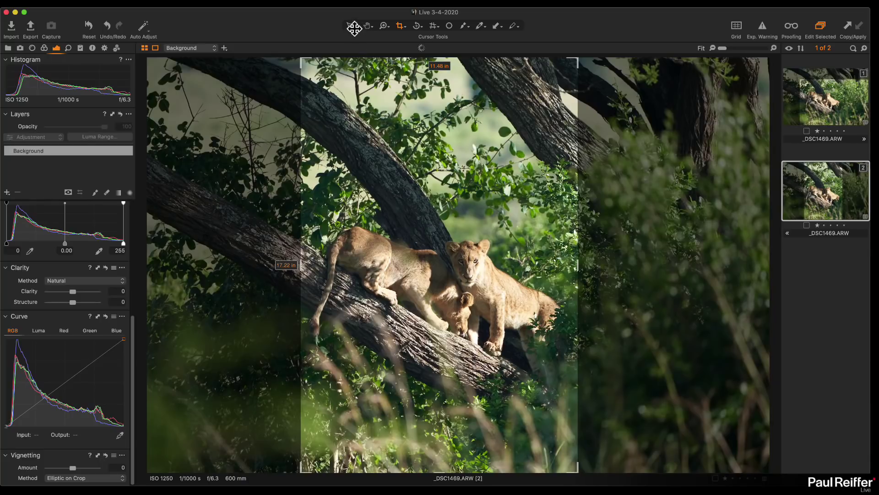
click(351, 26)
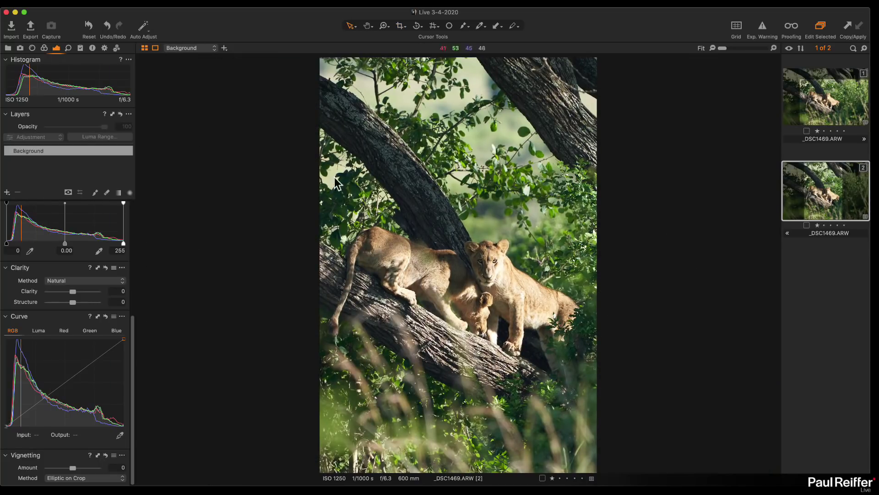
Check the available crop aspect ratios and compare the framing of the two lion variants, ending on the first.
click(400, 27)
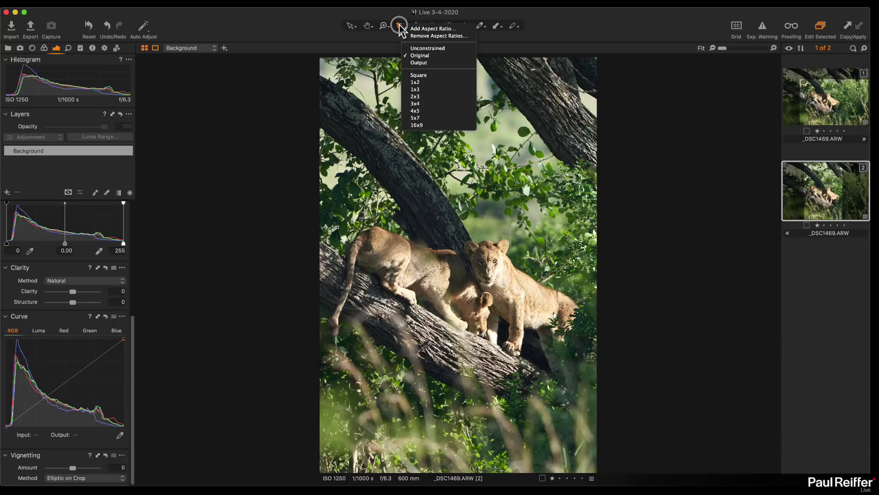
click(400, 28)
click(823, 99)
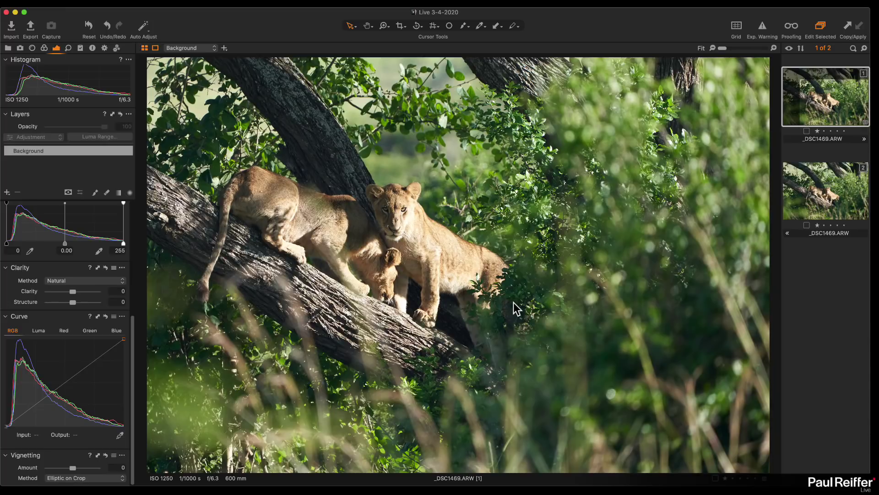
click(840, 200)
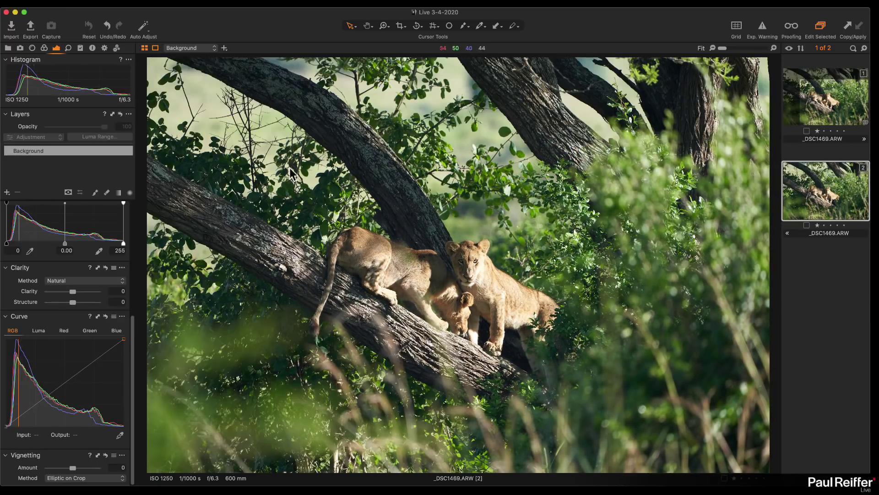
click(846, 101)
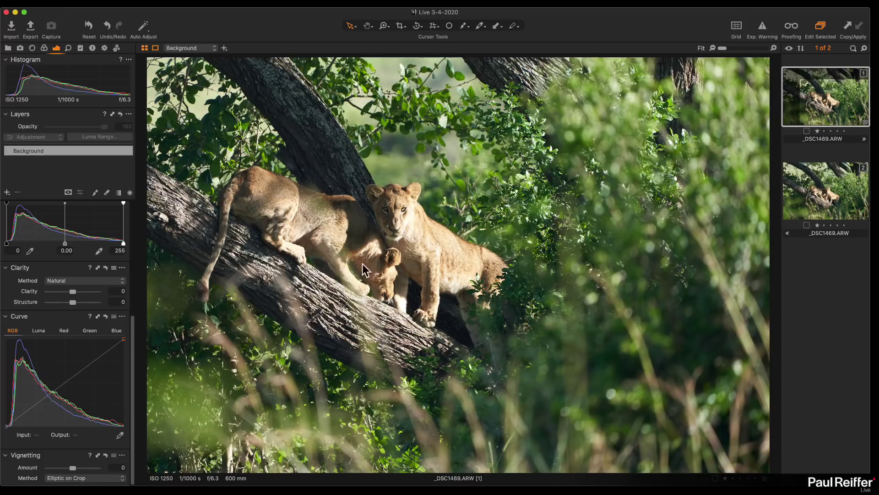
Turn on the exposure warning and check the front lion's face and fur for clipped highlights.
click(71, 151)
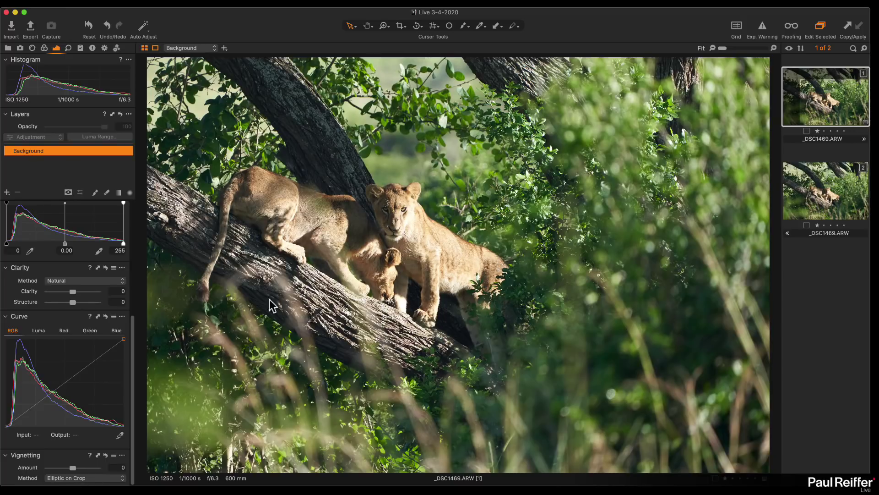
click(44, 48)
click(763, 28)
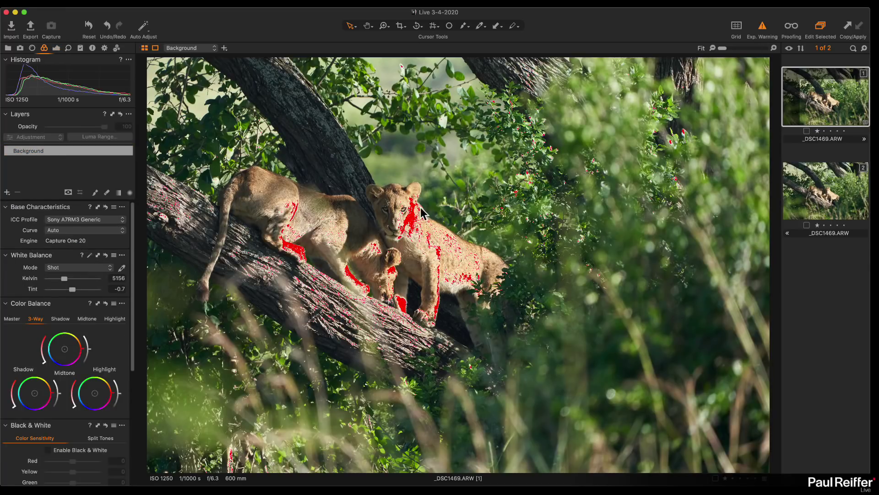
click(367, 201)
scroll(496, 246, right, 2)
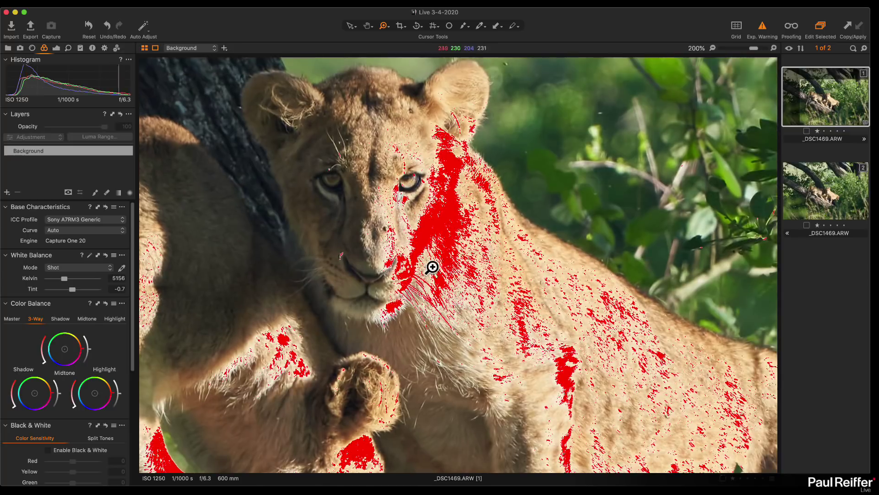
click(432, 263)
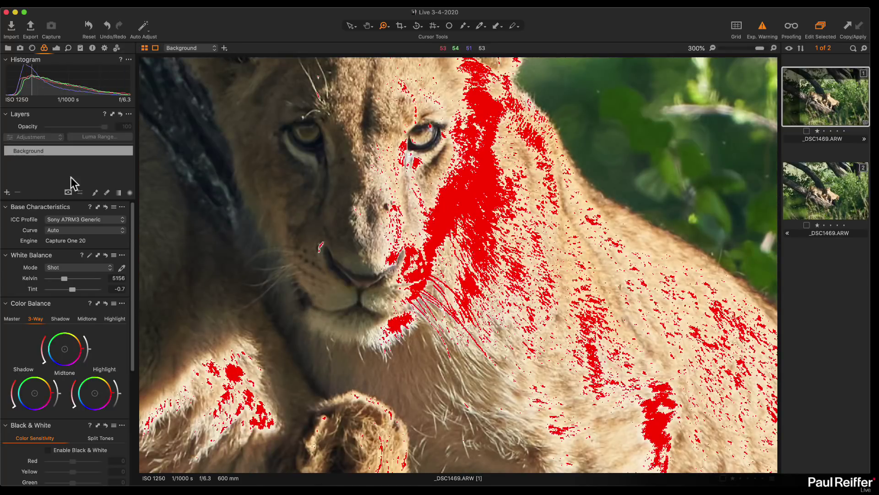
On the Background layer, set Highlight to -96, White to -72 and Exposure to -0.39, and turn off the exposure warning.
click(56, 48)
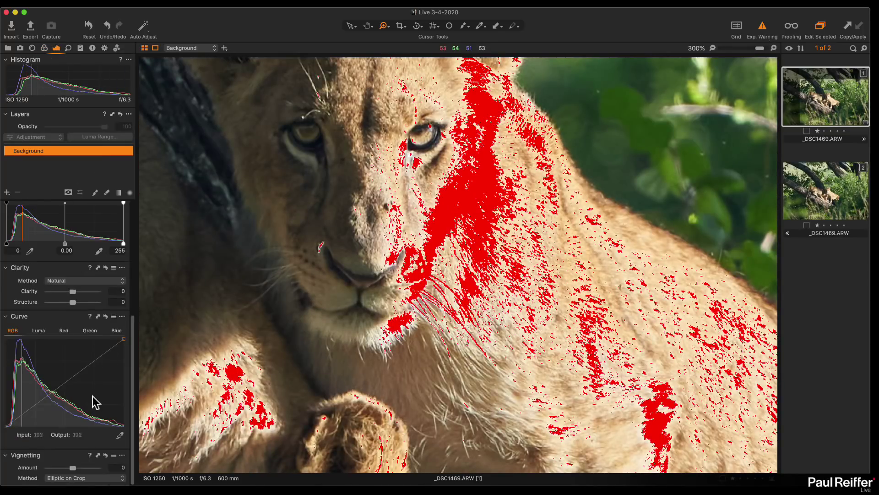
scroll(94, 402, up, 6)
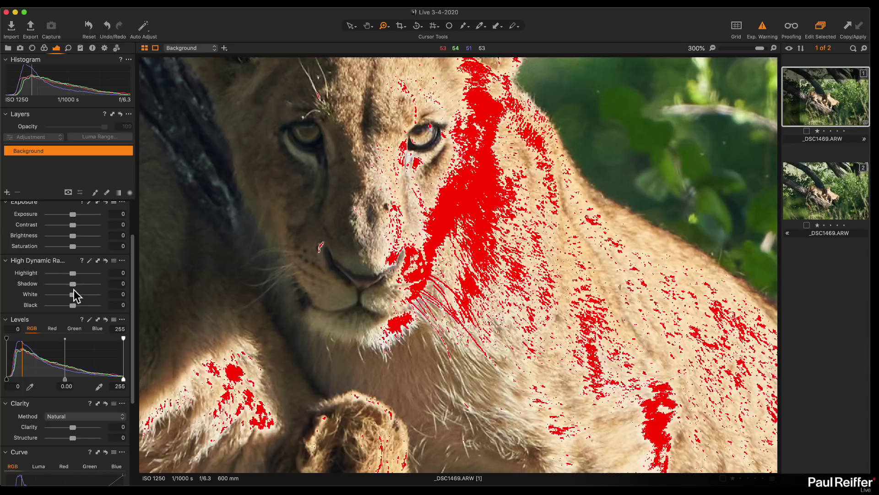
drag(74, 294, 51, 277)
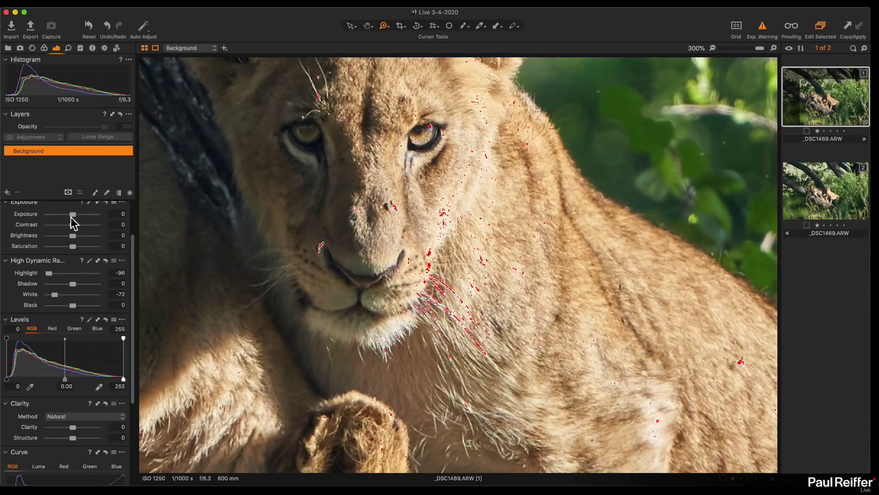
drag(72, 216, 70, 216)
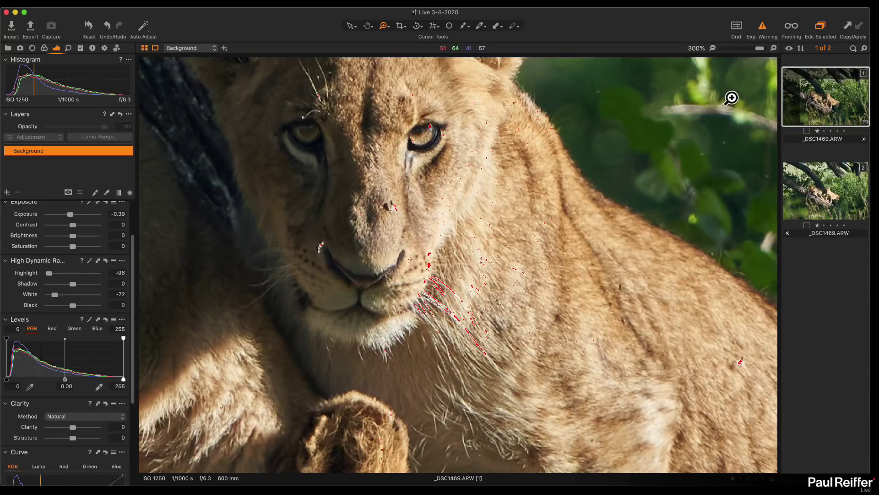
click(762, 29)
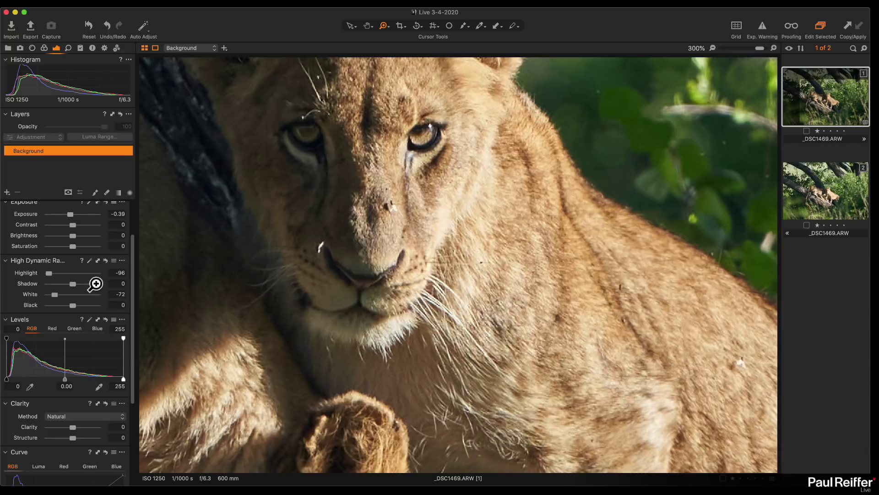
Compare the lions' fur with and without the High Dynamic Range adjustments at different magnifications.
click(106, 260)
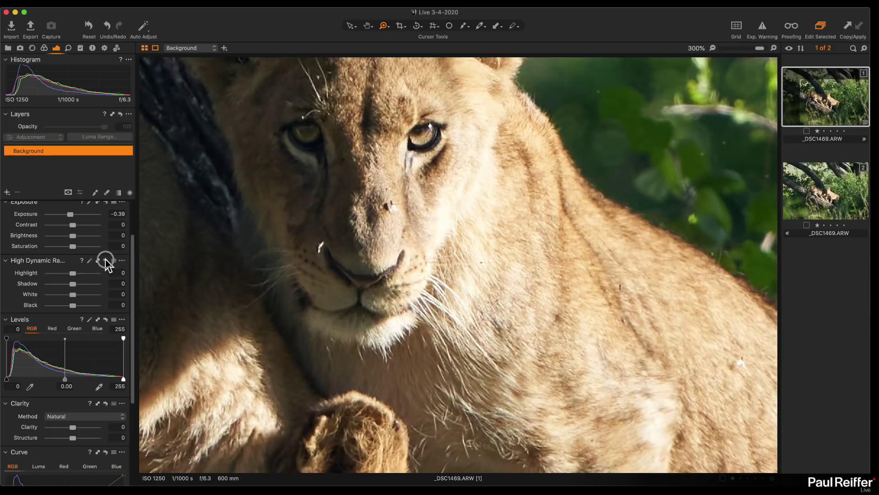
click(105, 260)
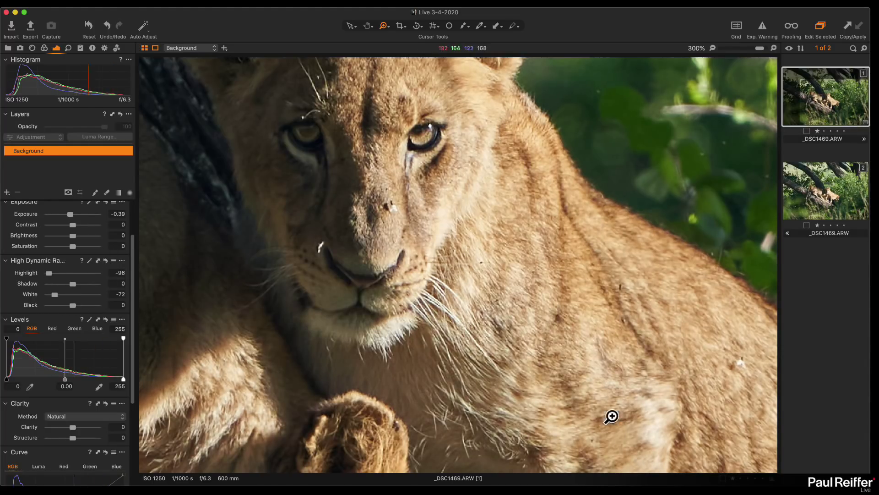
alt+click(513, 251)
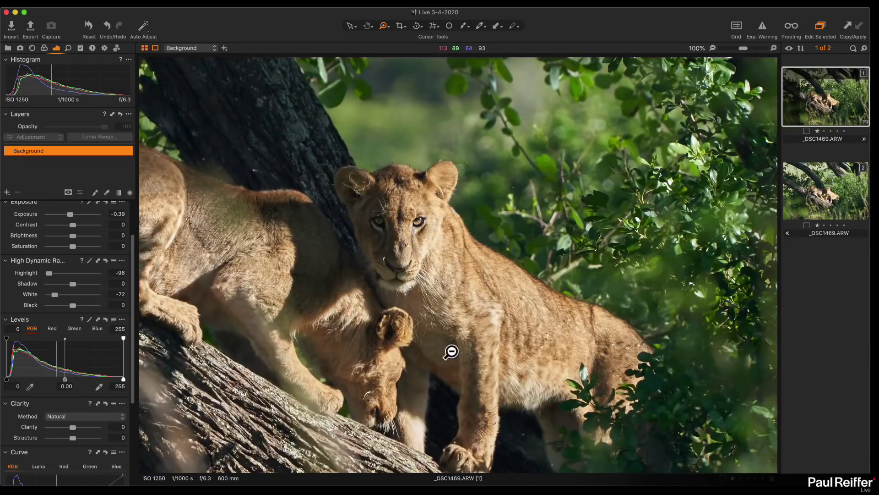
alt+click(448, 315)
click(448, 221)
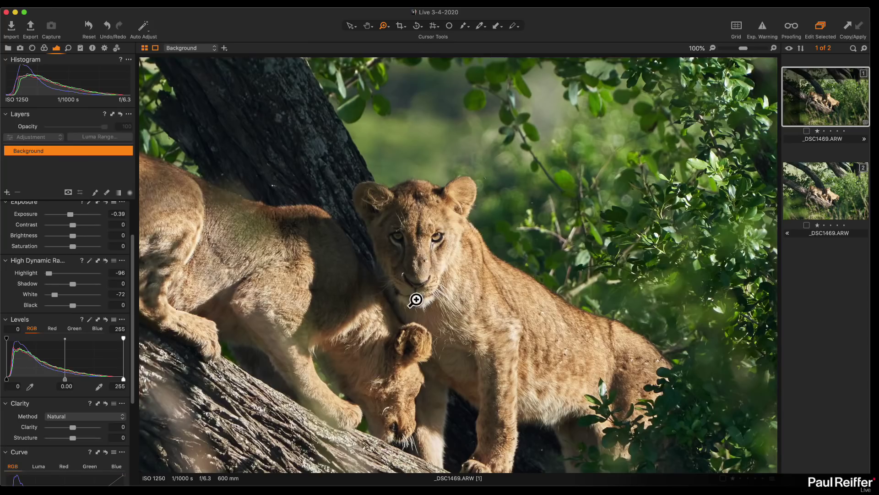
click(414, 296)
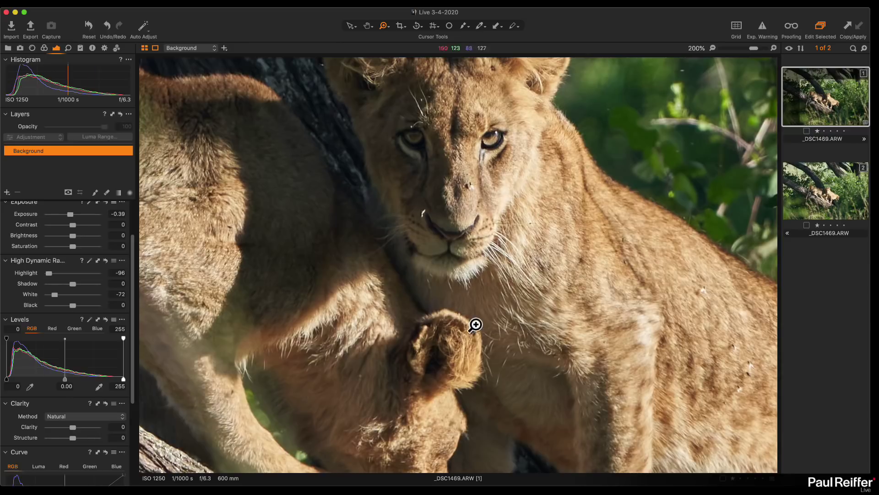
click(106, 260)
drag(106, 263, 106, 262)
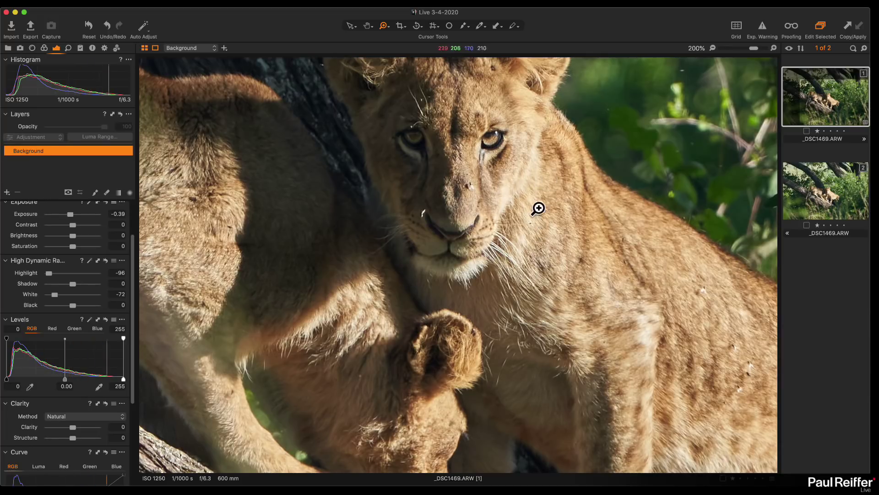
click(106, 262)
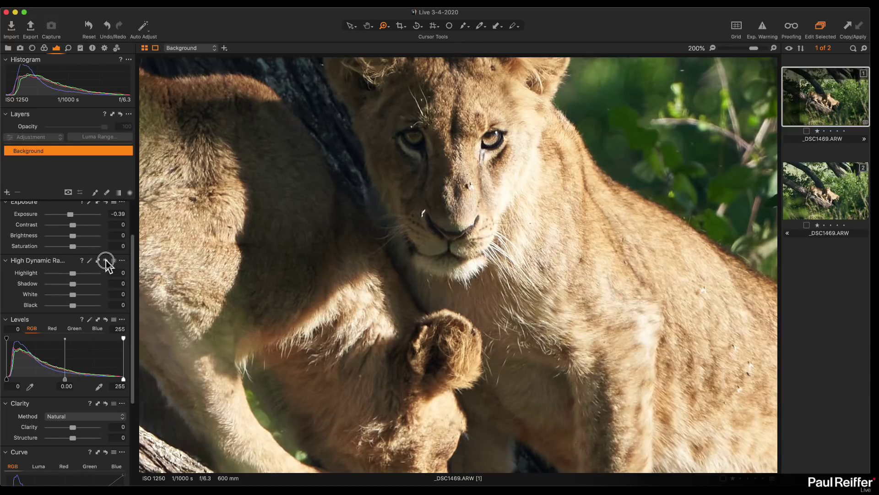
Examine the recovered detail in the front lion's fur and face, and return to a view of both lions.
alt+click(531, 244)
click(510, 339)
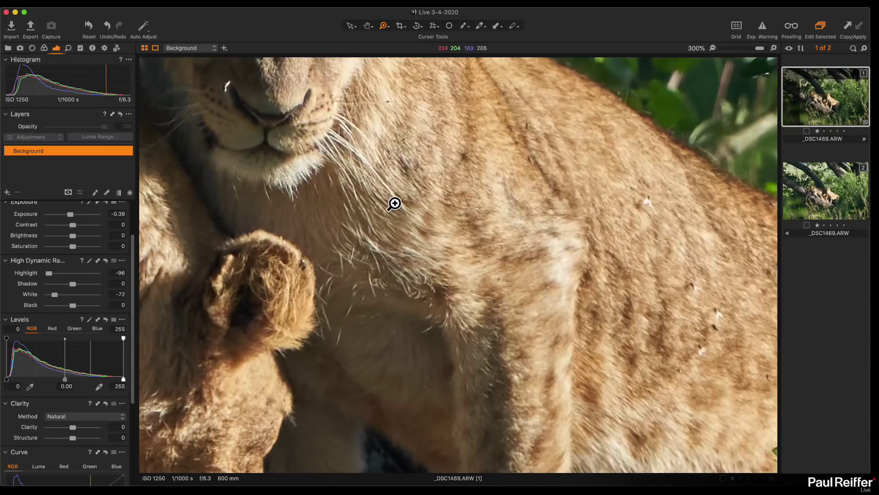
scroll(393, 202, up, 5)
scroll(392, 201, left, 5)
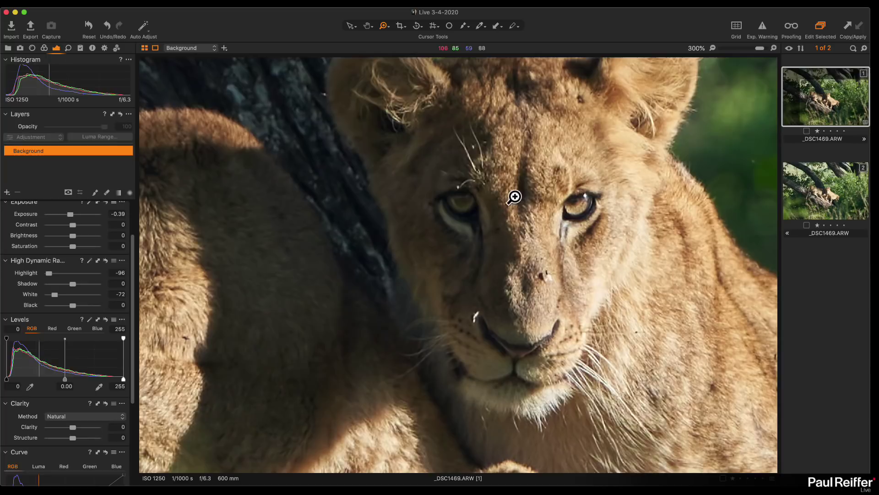
alt+click(601, 269)
alt+click(602, 269)
alt+click(478, 353)
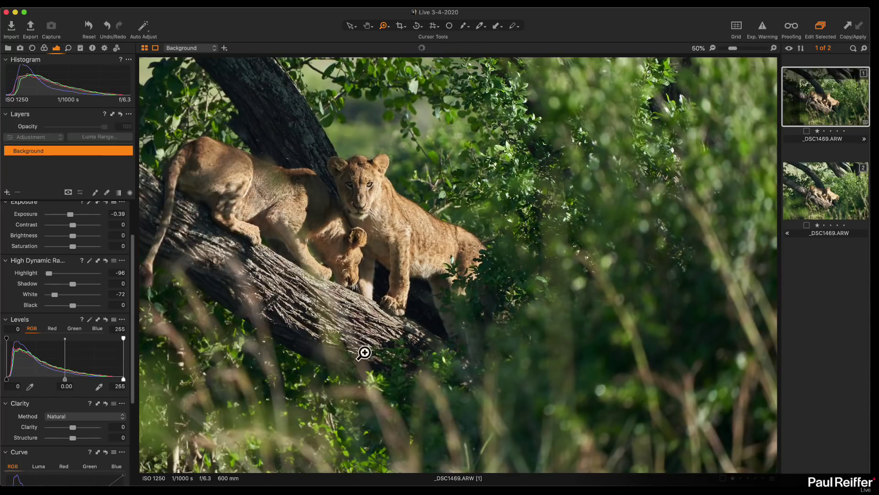
drag(397, 315, 452, 245)
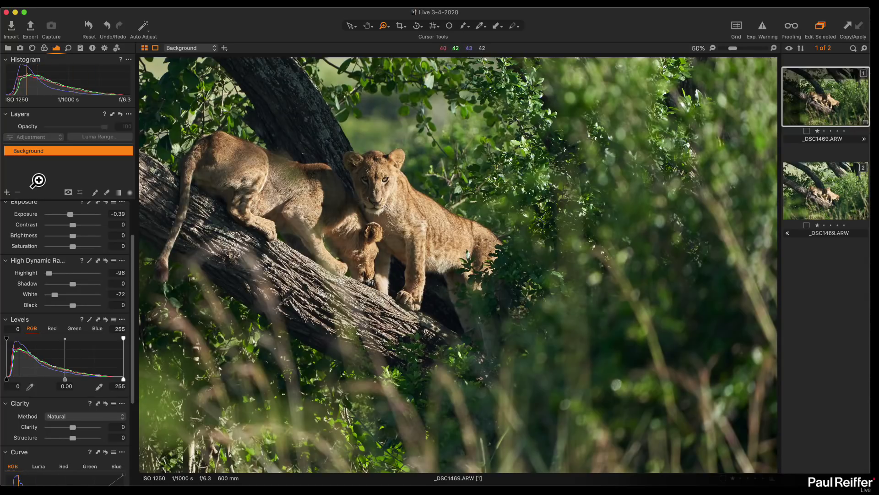
Add a new adjustment layer above the Background and name it Foreground.
click(7, 192)
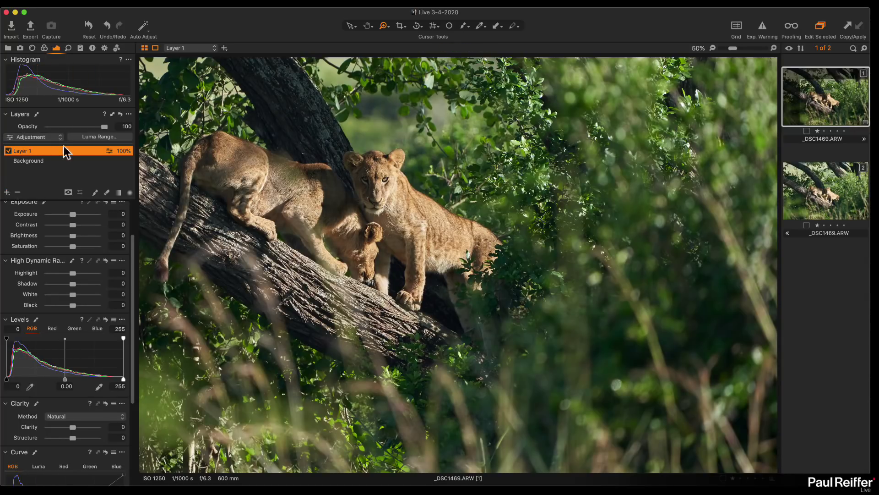
double_click(29, 151)
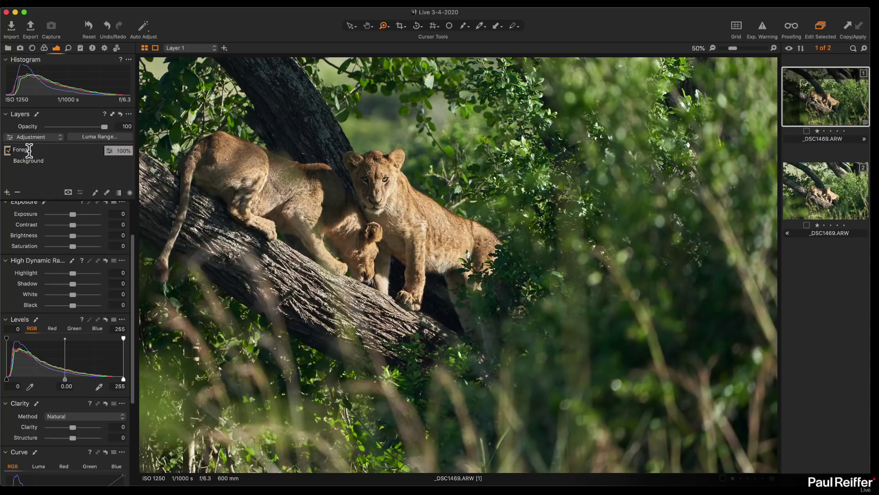
key(Return)
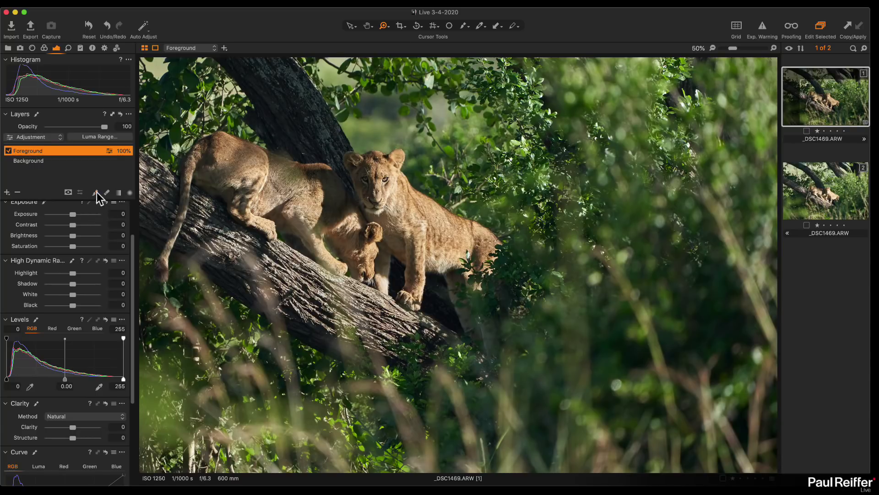
Draw a large radial gradient mask on the Foreground layer around the two lions, affecting the surrounding foliage.
click(129, 193)
drag(300, 197, 662, 421)
drag(464, 137, 399, 204)
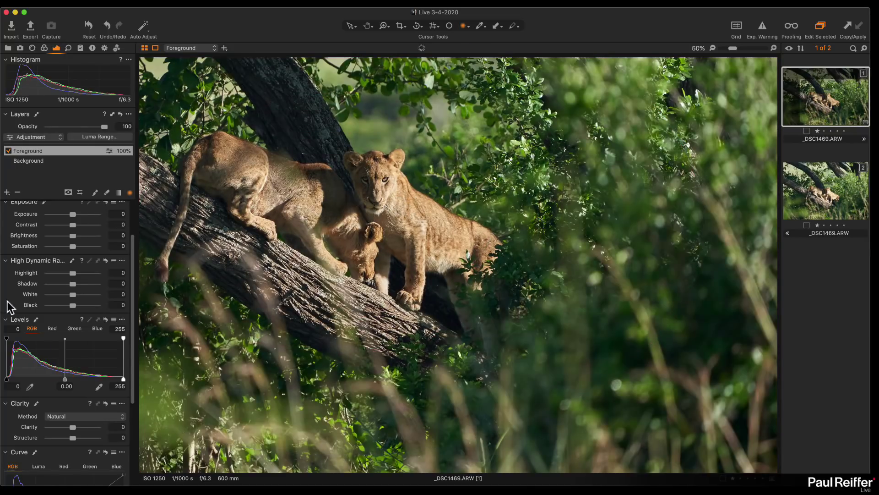
Try an Exposure of -1.82 on the Foreground layer and undo it.
drag(73, 215, 61, 215)
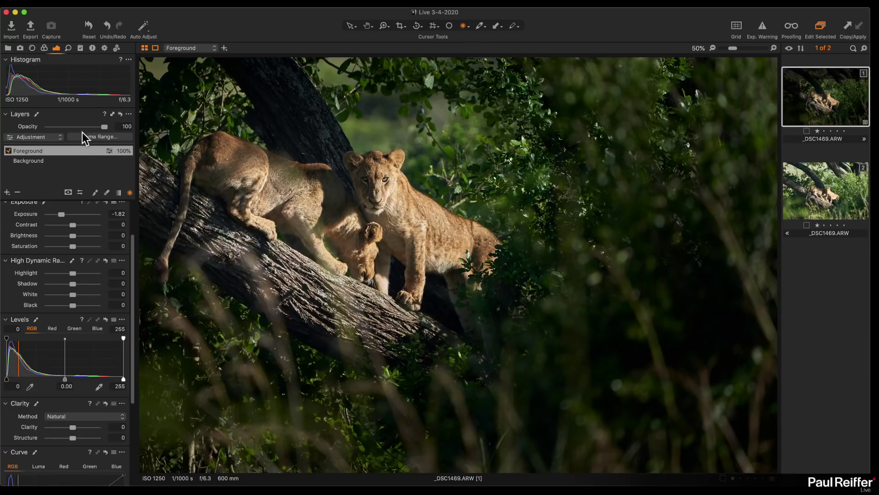
key(super+z)
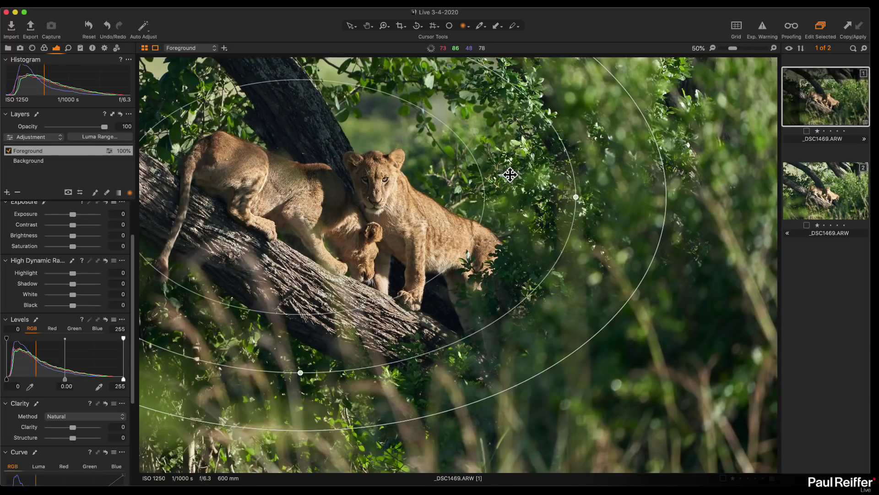
Switch to brushing the Foreground layer's mask and raise the brush opacity slightly.
click(94, 194)
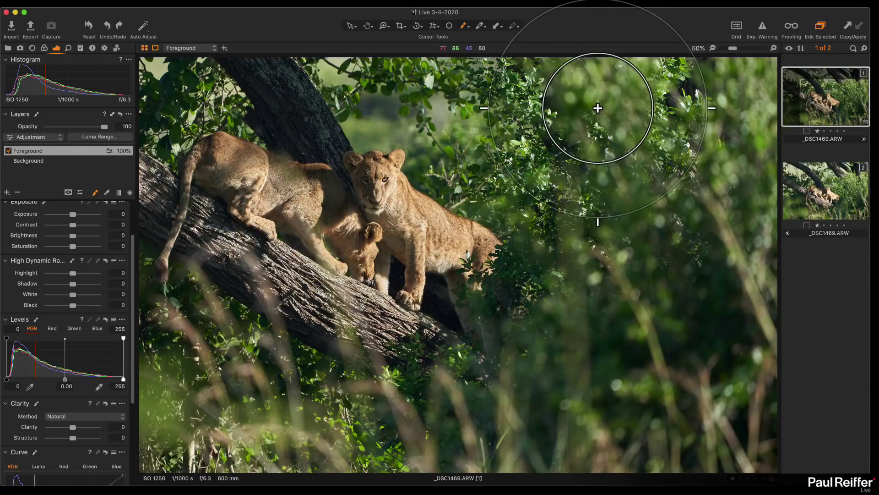
right_click(424, 172)
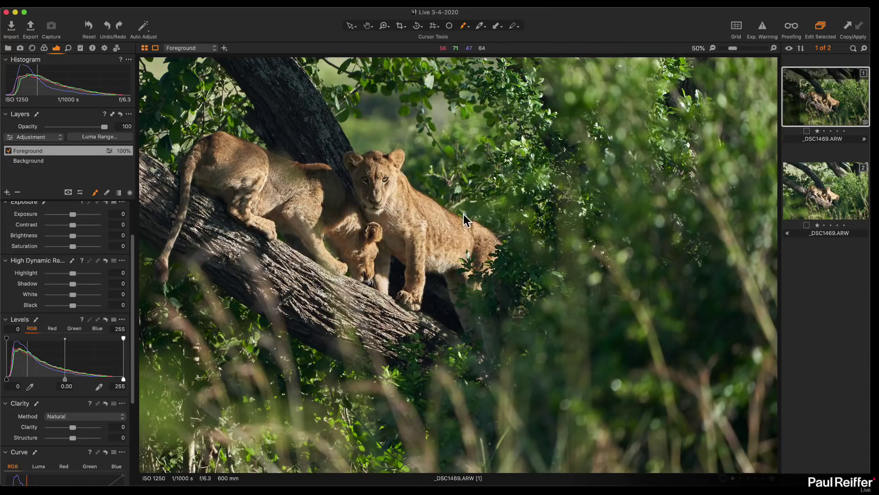
right_click(449, 197)
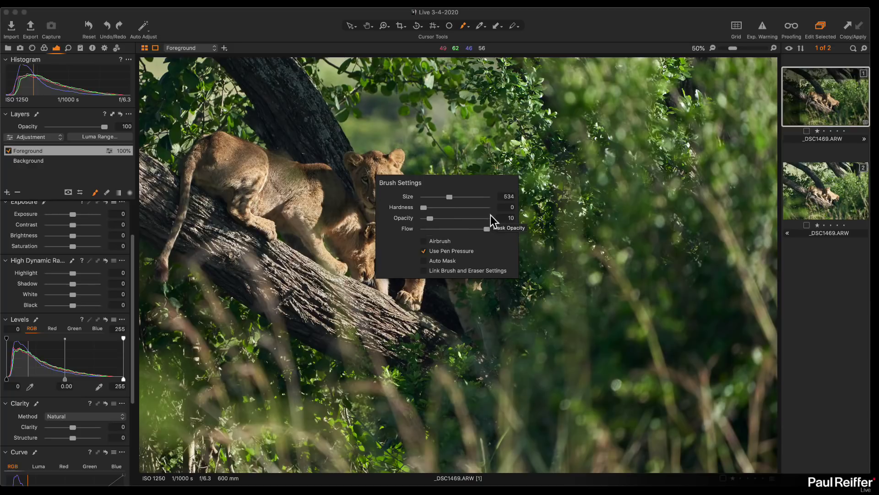
drag(433, 219, 438, 219)
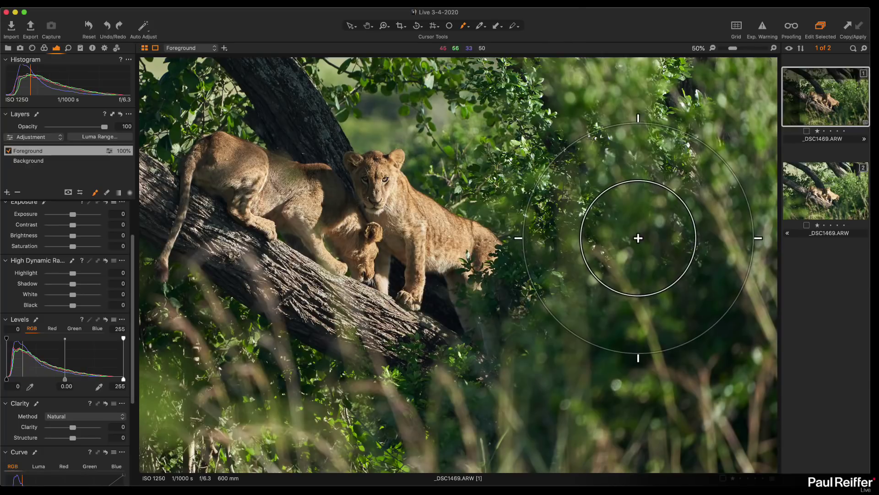
Brush the Foreground mask over the blurred foliage and grasses along the right side and bottom of the photo.
mouse_move(613, 145)
mouse_down()
mouse_move(567, 78)
mouse_move(614, 161)
mouse_move(609, 94)
mouse_move(632, 104)
mouse_move(627, 218)
mouse_move(727, 94)
mouse_move(762, 138)
mouse_move(766, 202)
mouse_move(679, 276)
mouse_move(586, 240)
mouse_move(570, 338)
mouse_move(550, 370)
mouse_move(523, 383)
mouse_move(502, 467)
mouse_move(466, 475)
mouse_move(440, 419)
mouse_move(402, 432)
mouse_move(362, 373)
mouse_move(384, 469)
mouse_move(370, 486)
mouse_move(323, 425)
mouse_move(263, 307)
mouse_move(266, 448)
mouse_move(230, 351)
mouse_move(220, 420)
mouse_move(193, 473)
mouse_move(200, 440)
mouse_move(252, 463)
mouse_move(374, 473)
mouse_move(372, 460)
mouse_move(619, 426)
mouse_move(763, 367)
mouse_move(770, 306)
mouse_move(666, 295)
mouse_move(697, 273)
mouse_move(780, 334)
mouse_move(628, 466)
mouse_move(835, 362)
mouse_up()
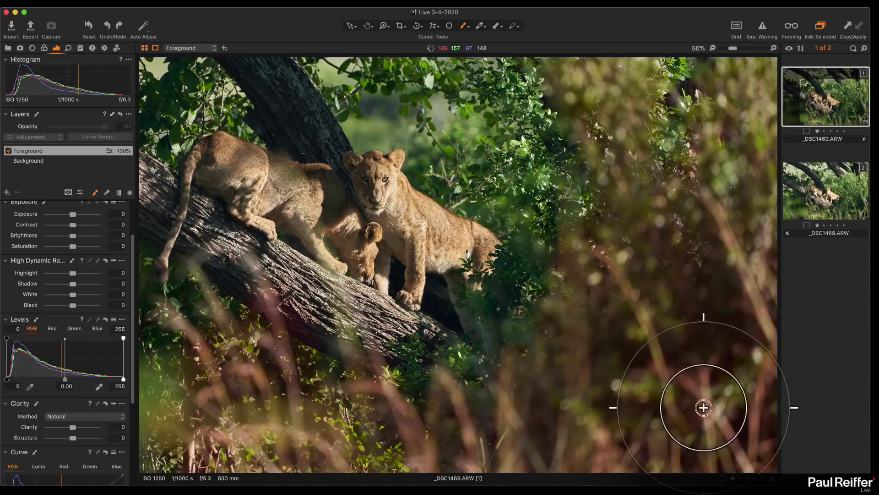
mouse_move(628, 252)
mouse_down()
mouse_move(613, 259)
mouse_move(681, 246)
mouse_move(687, 173)
mouse_move(641, 202)
mouse_move(608, 118)
mouse_move(730, 167)
mouse_move(756, 160)
mouse_move(774, 119)
mouse_up()
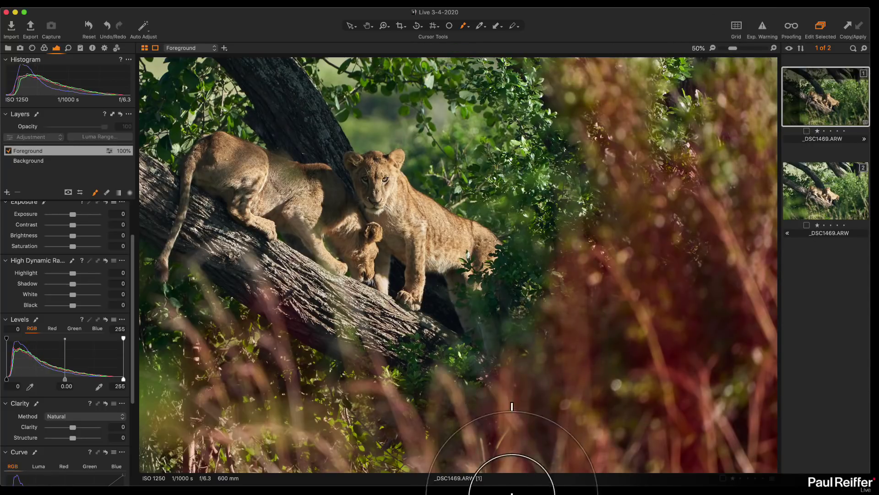
mouse_move(420, 479)
mouse_down()
mouse_move(318, 444)
mouse_move(326, 462)
mouse_move(232, 362)
mouse_move(242, 442)
mouse_move(212, 398)
mouse_move(198, 458)
mouse_move(187, 419)
mouse_up()
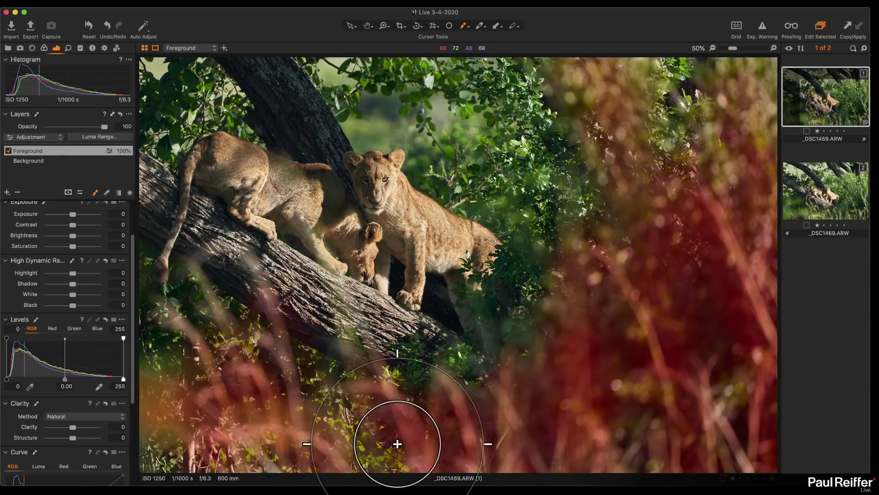
click(158, 348)
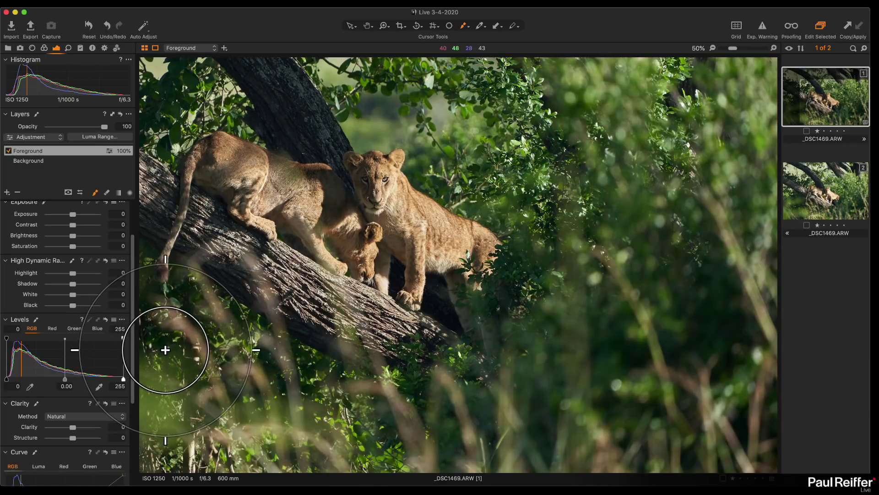
Inspect the Foreground layer's mask coverage in grayscale and as an overlay, comparing it with the Background layer's view.
key(alt+m)
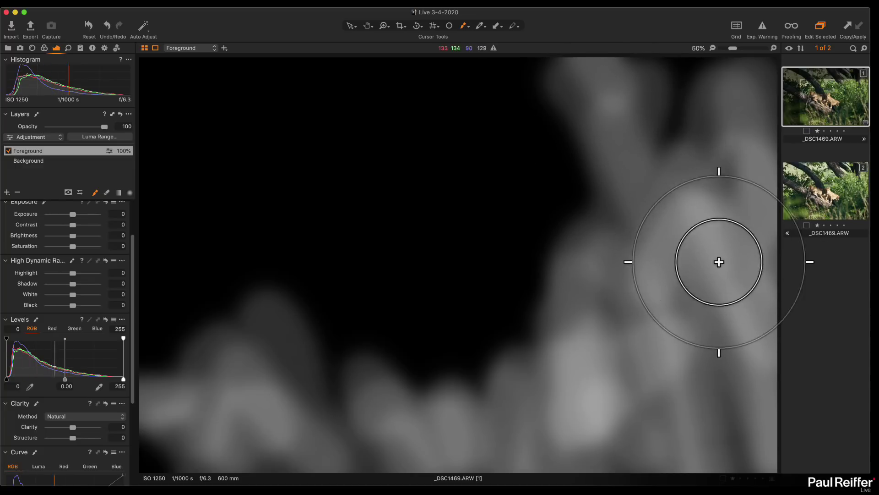
key(alt+m)
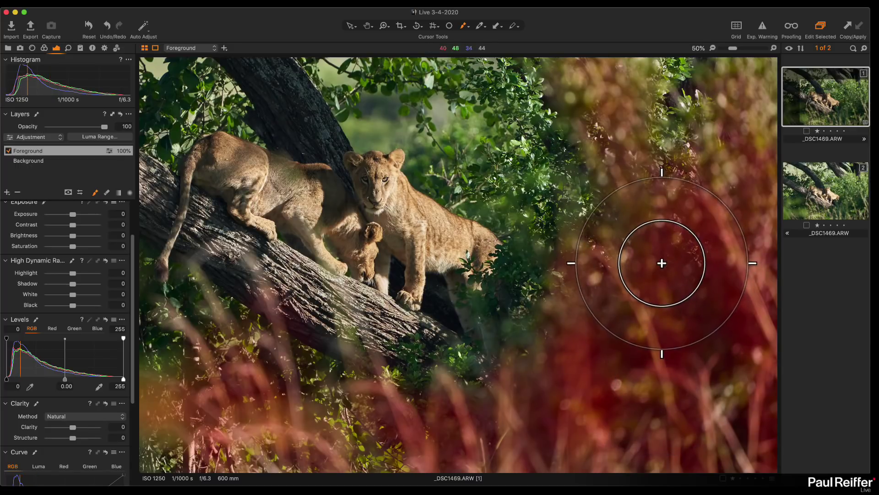
drag(659, 304, 669, 320)
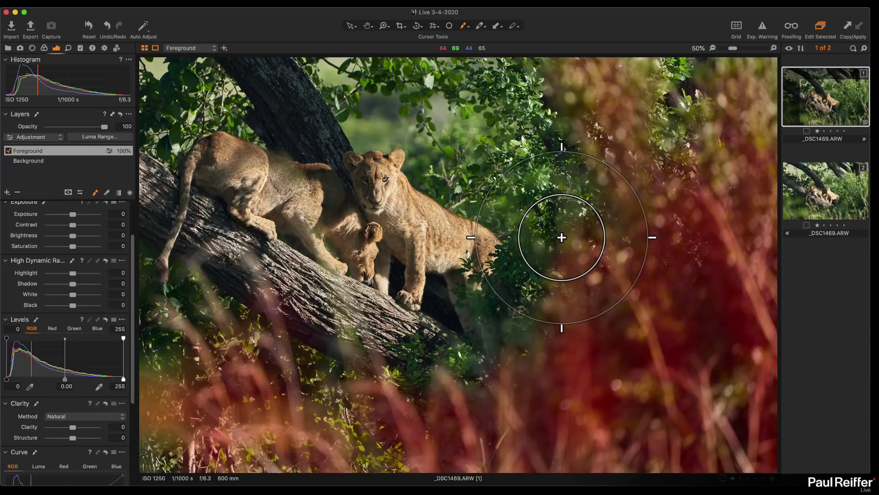
key(alt+m)
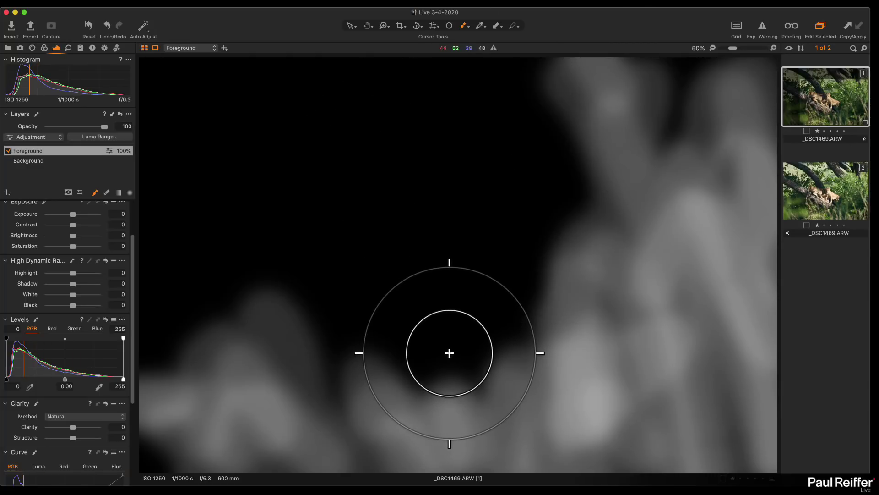
click(49, 160)
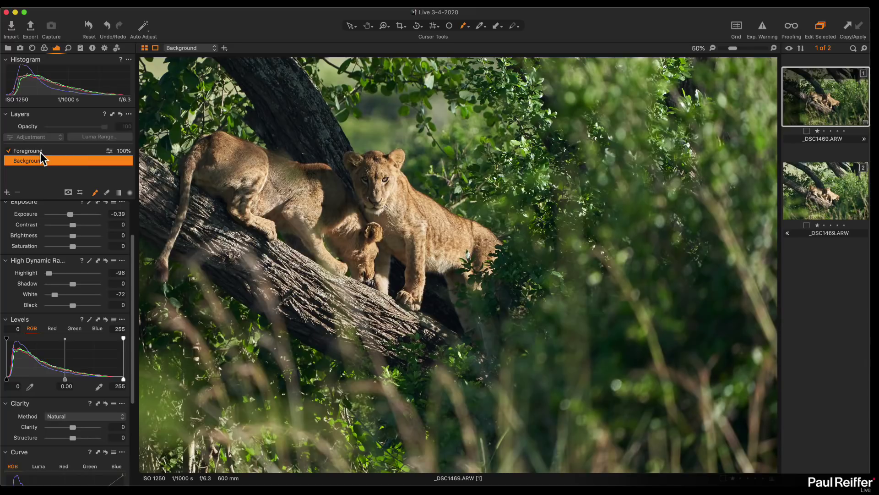
click(41, 151)
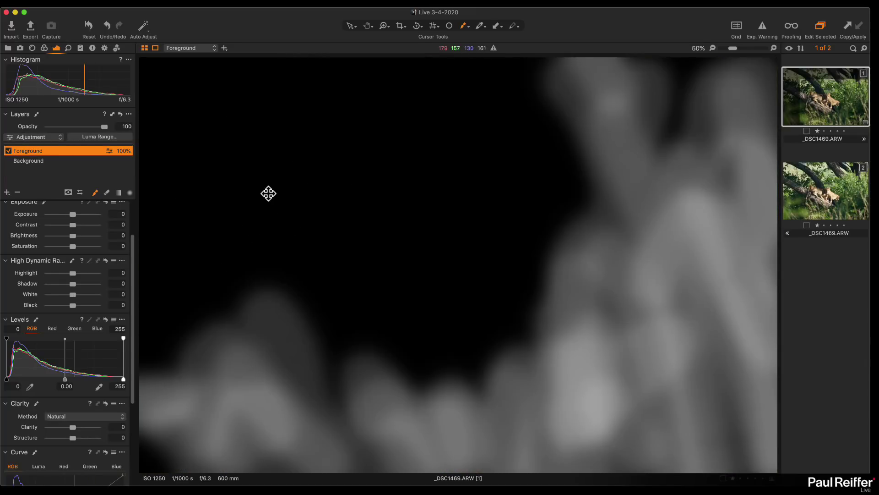
Build up the Foreground mask over the blurred foliage and set the layer's Exposure to -2.71.
key(m)
mouse_move(650, 258)
mouse_down()
mouse_move(562, 263)
mouse_move(662, 253)
mouse_move(618, 307)
mouse_move(596, 298)
mouse_up()
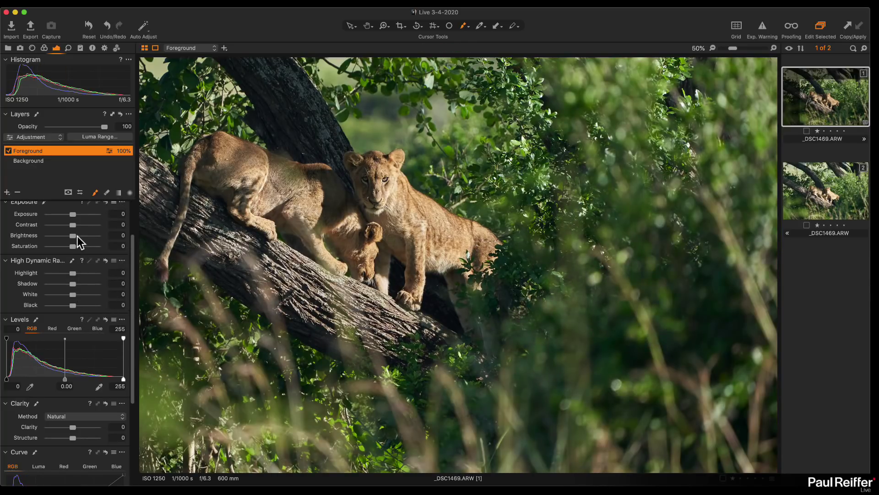
scroll(77, 241, up, 3)
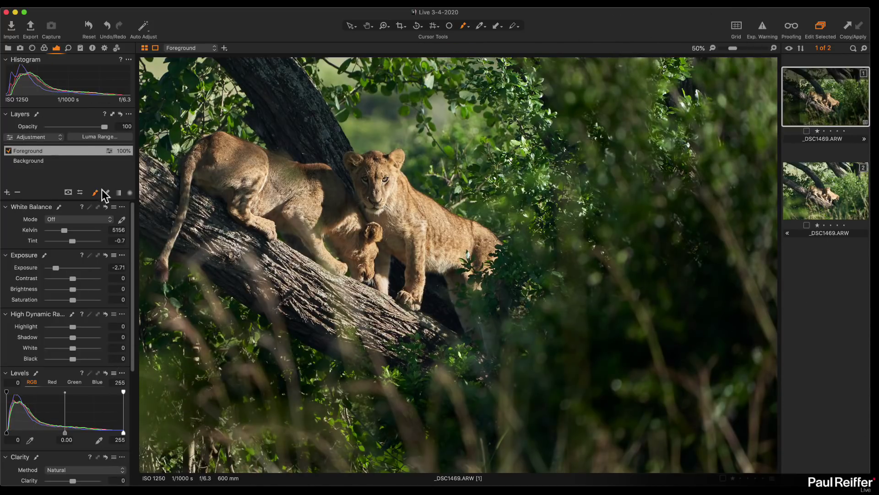
Raise the eraser opacity slightly and partly erase the Foreground mask over the dark foliage on the photo's right side, checking the mask in grayscale.
right_click(487, 229)
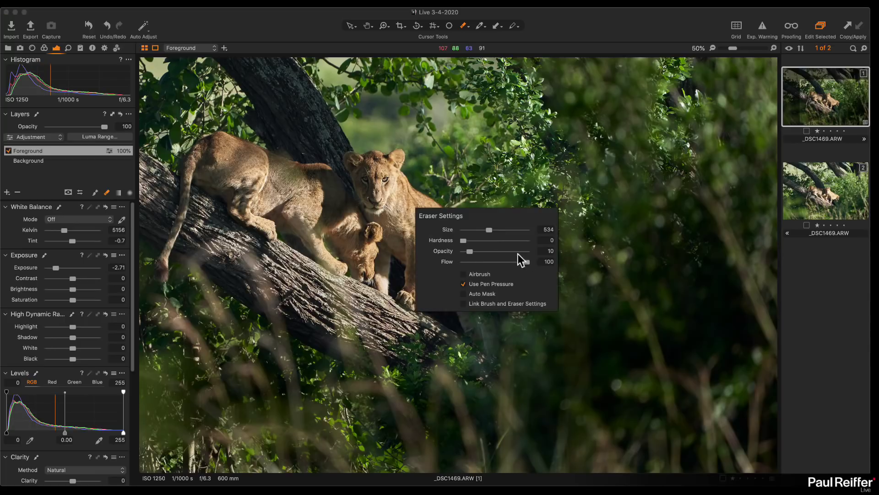
drag(469, 251, 474, 251)
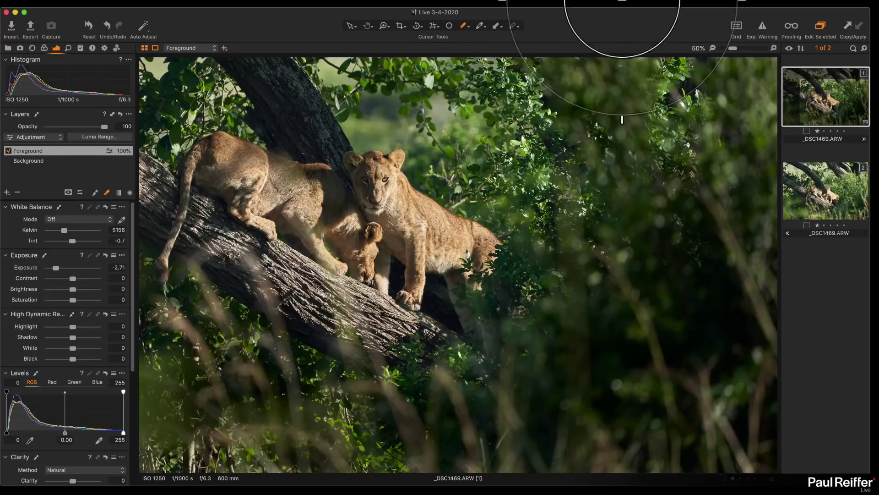
mouse_move(719, 276)
mouse_down()
mouse_move(658, 363)
mouse_move(620, 357)
mouse_move(746, 288)
mouse_move(719, 336)
mouse_move(659, 354)
mouse_move(732, 293)
mouse_move(736, 353)
mouse_move(682, 361)
mouse_move(706, 313)
mouse_move(731, 339)
mouse_move(685, 320)
mouse_up()
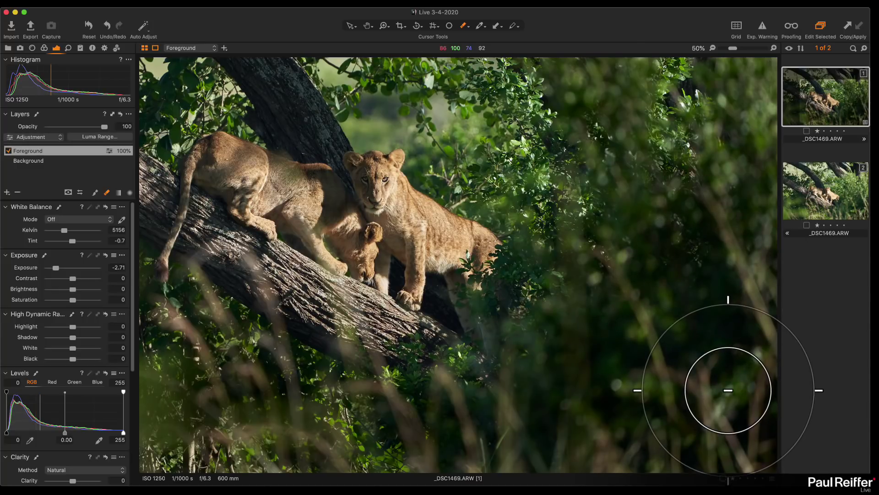
key(m)
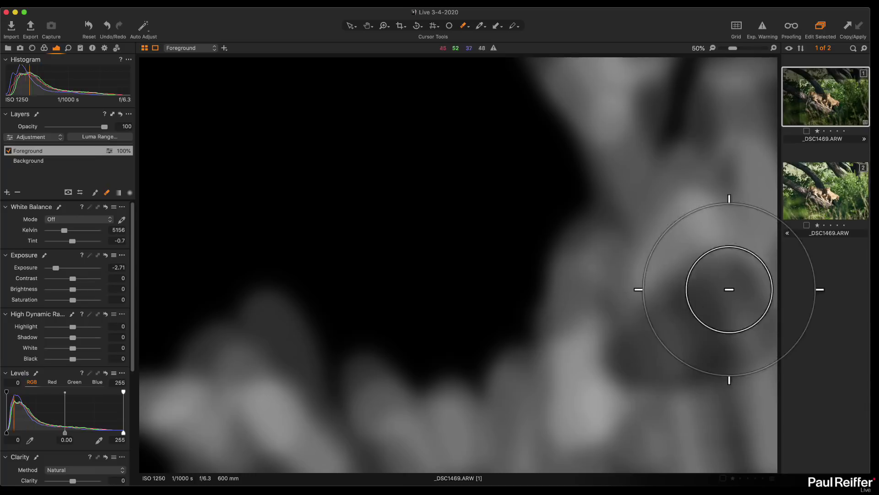
key(m)
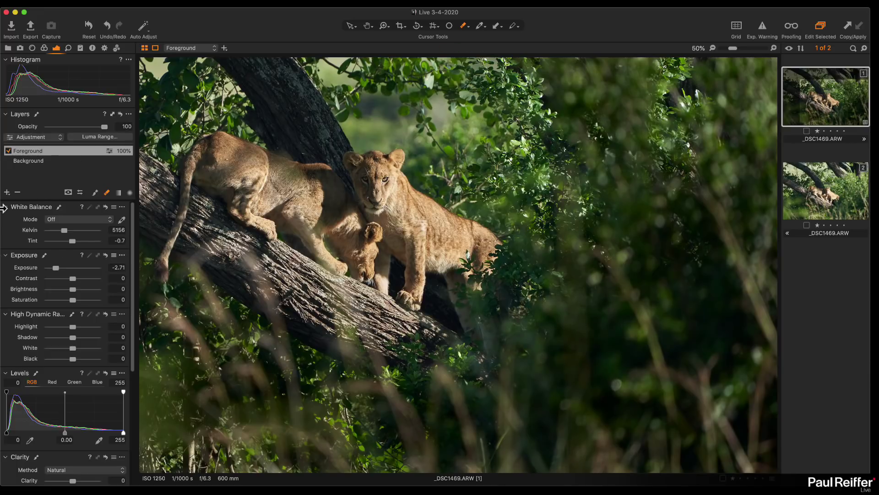
Compare the photo with and without the Foreground layer and set the layer's opacity to 64.
click(9, 152)
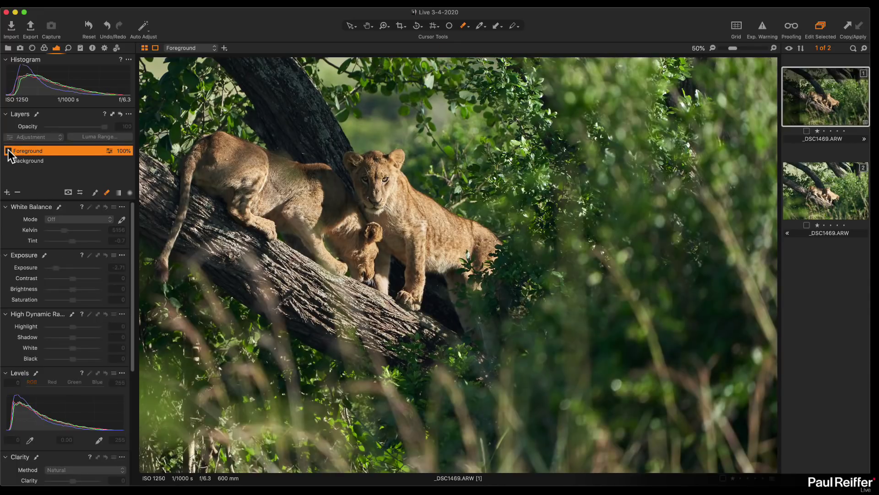
click(8, 151)
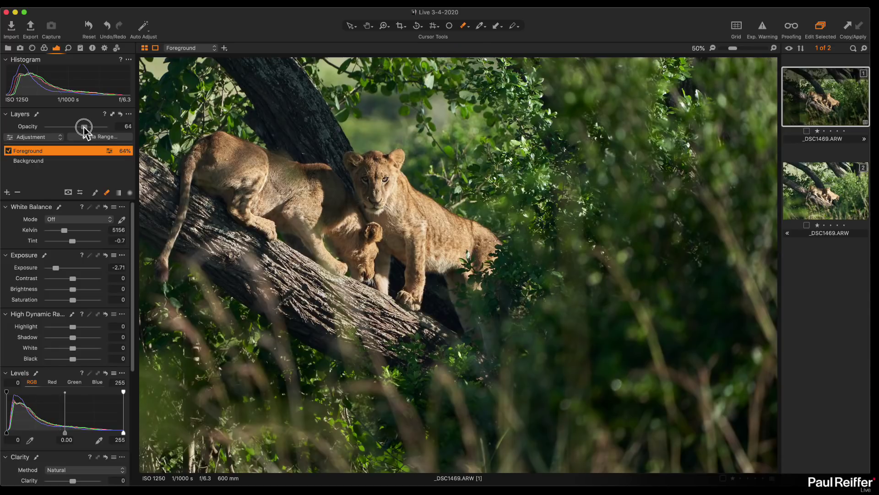
click(8, 151)
click(9, 152)
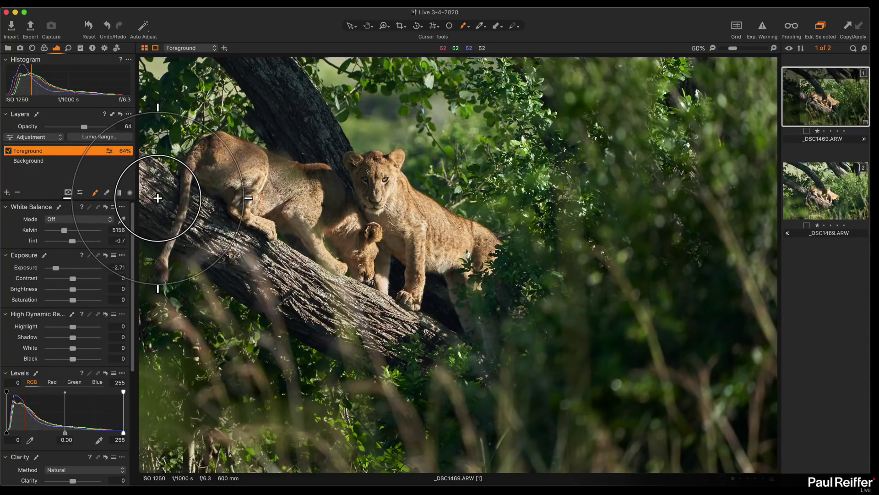
Extend the Foreground mask with the brush over the upper-left trunk and leaves and along the photo's right and bottom edges.
key(m)
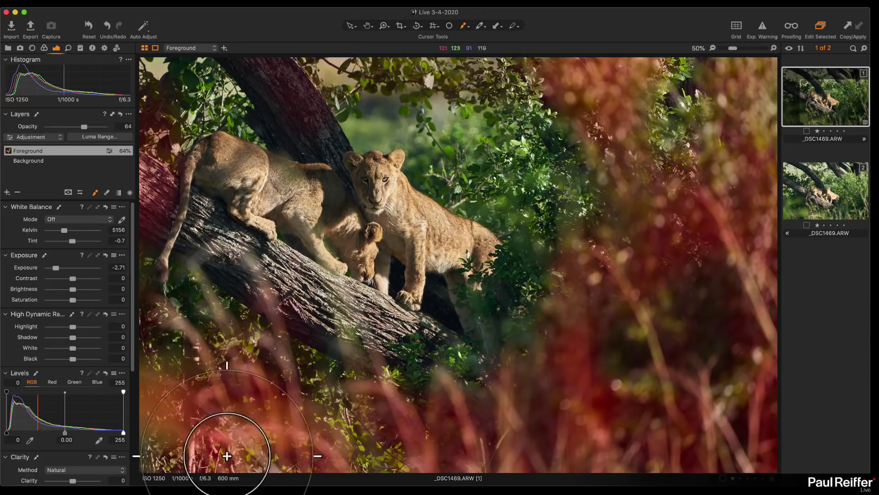
key(m)
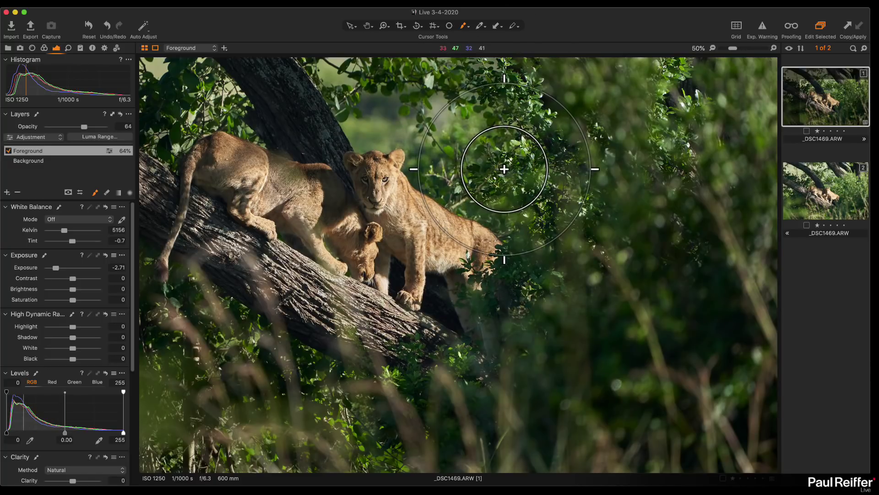
right_click(526, 196)
drag(504, 194, 500, 194)
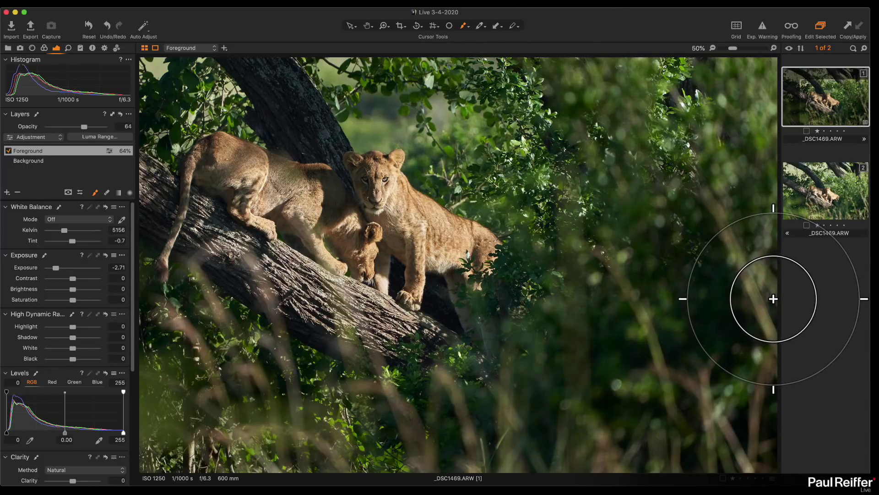
mouse_move(773, 299)
mouse_down()
mouse_move(667, 398)
mouse_move(318, 419)
mouse_move(174, 472)
mouse_up()
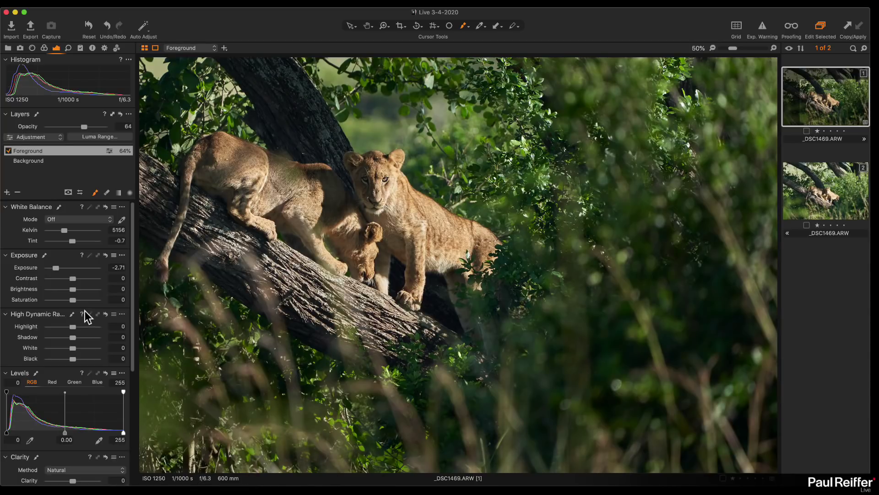
Try a Clarity of 100 on the Background layer, examine the foliage at 100%, and reset the Clarity.
click(44, 162)
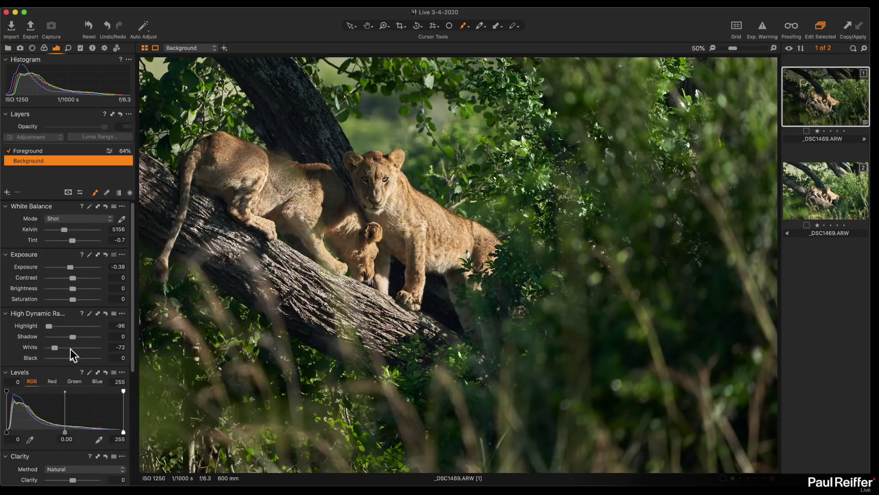
scroll(92, 394, down, 4)
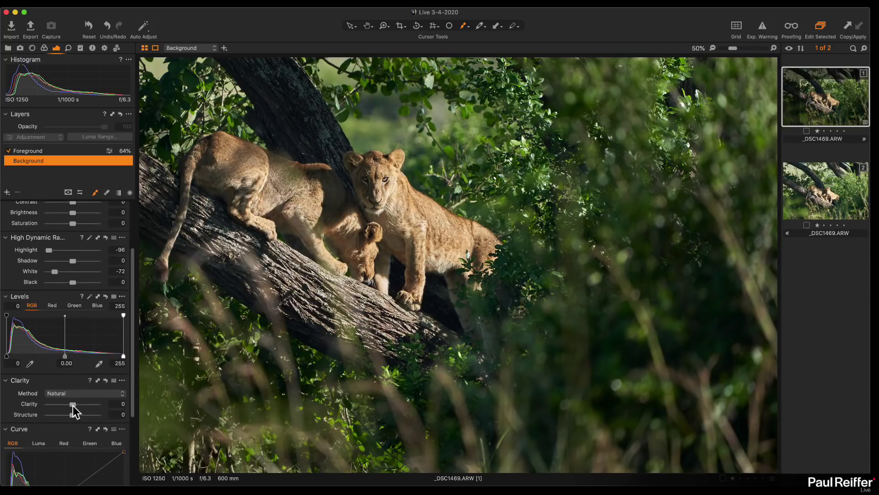
drag(78, 406, 114, 410)
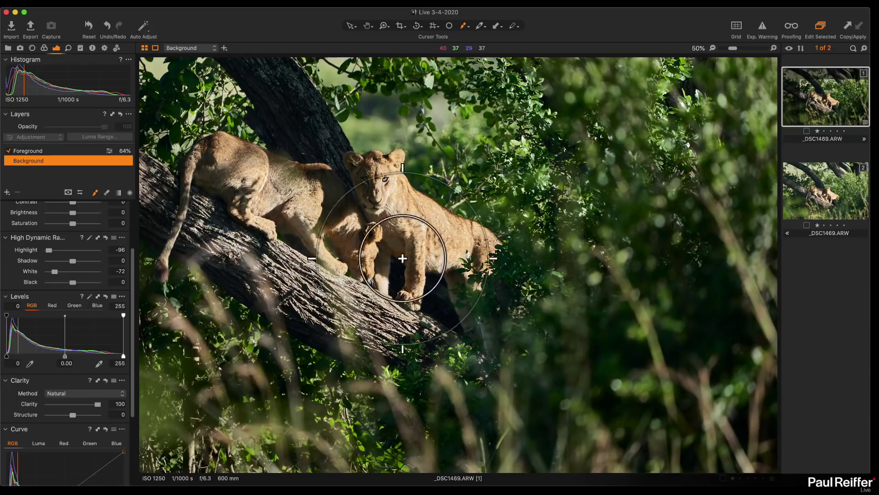
key(z)
click(682, 147)
scroll(530, 276, down, 5)
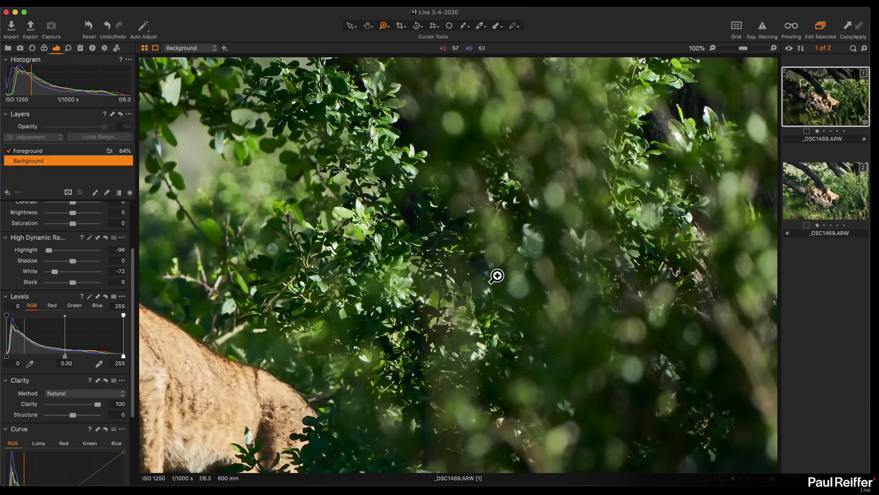
alt+click(522, 272)
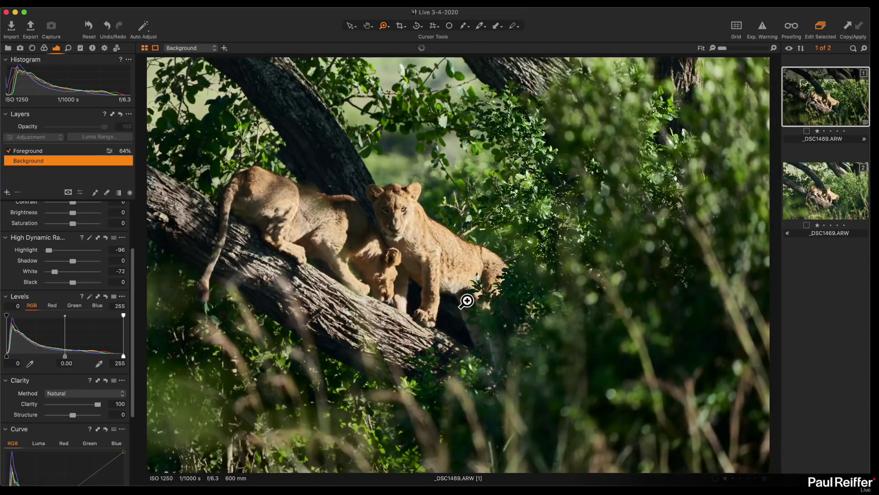
double_click(98, 405)
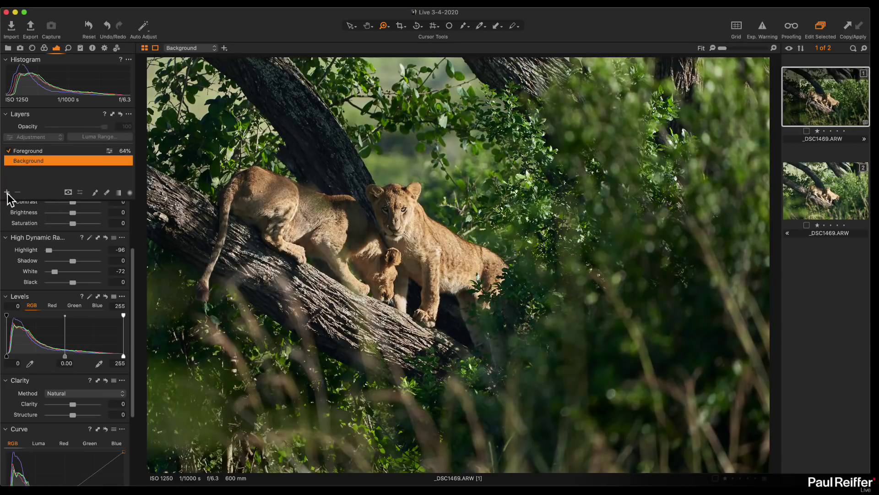
Add a new adjustment layer named "Clarity - Animals" and raise its Clarity to 30.
click(7, 192)
double_click(22, 151)
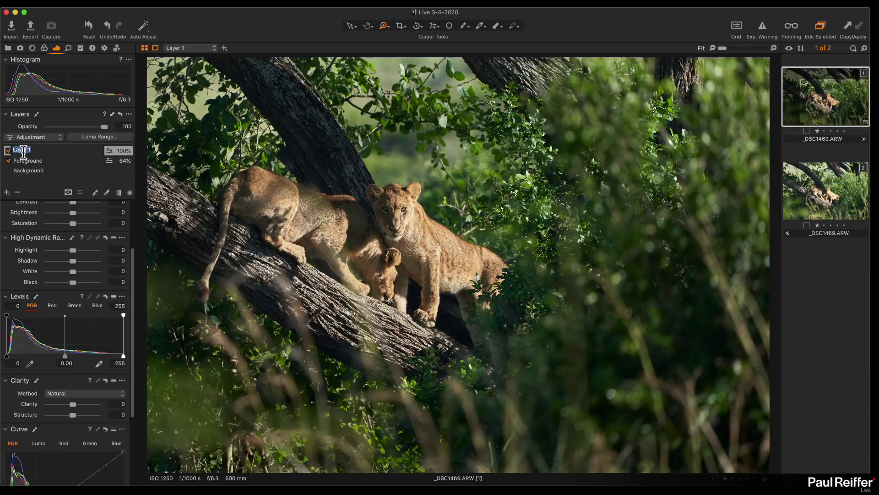
text(Clarity - Animals)
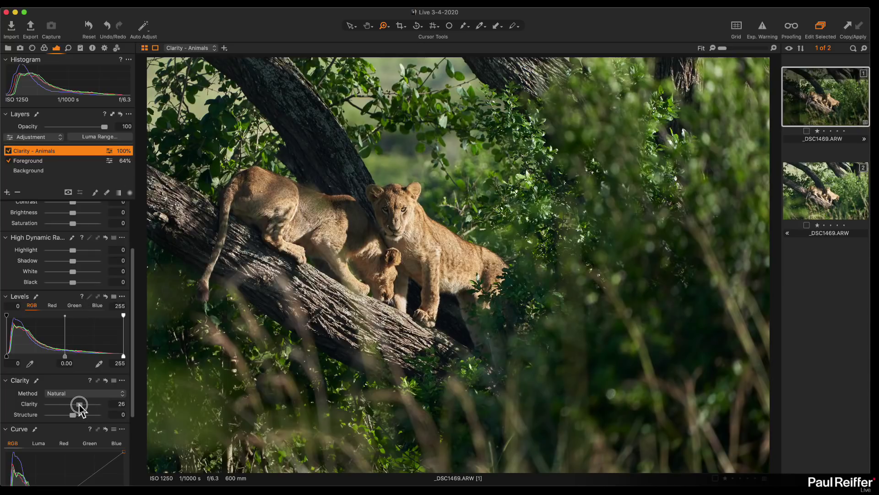
Prepare the mask brush for the lions with size 166 and slightly higher opacity, trying an Exposure of -3.76 on the layer.
click(373, 262)
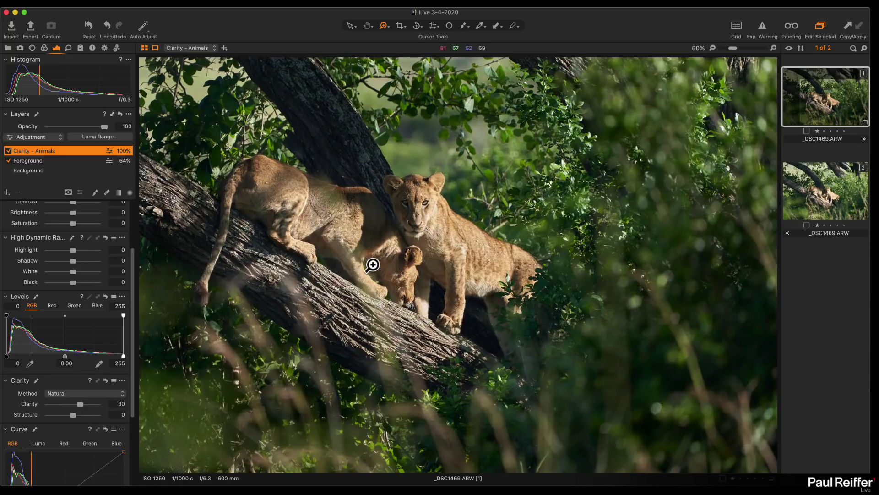
click(434, 249)
drag(520, 288, 428, 269)
scroll(37, 224, up, 4)
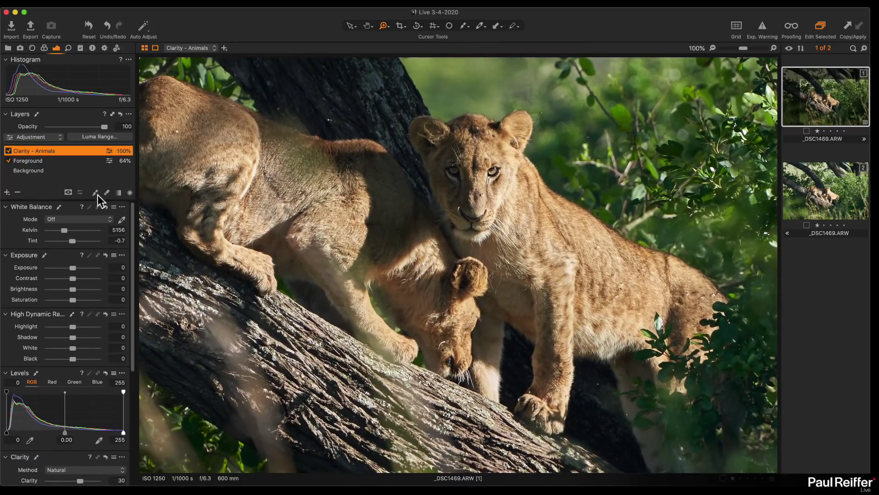
right_click(447, 259)
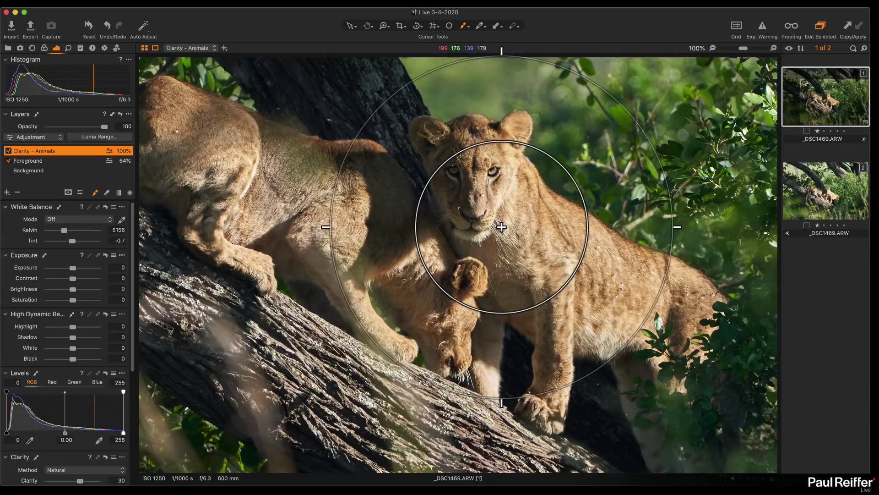
key(bracketleft)
key(bracketleft)
key(bracketleft)
key(bracketleft)
key(bracketleft)
key(bracketleft)
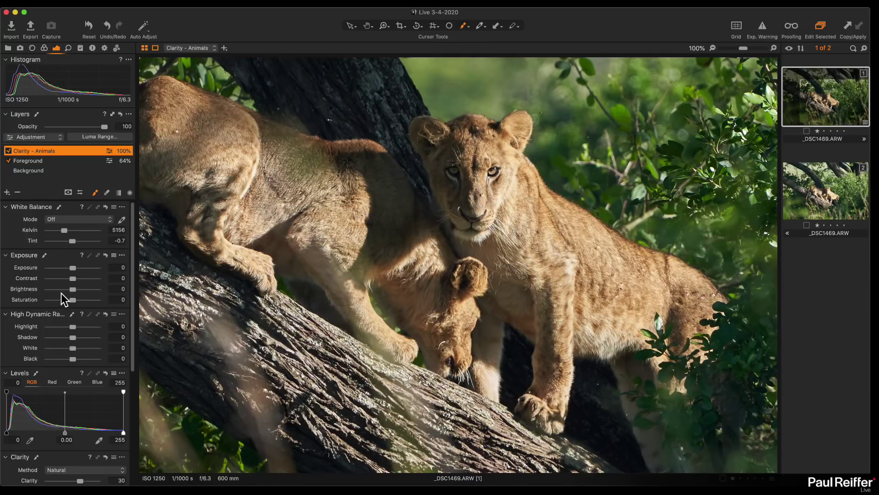
drag(72, 268, 50, 270)
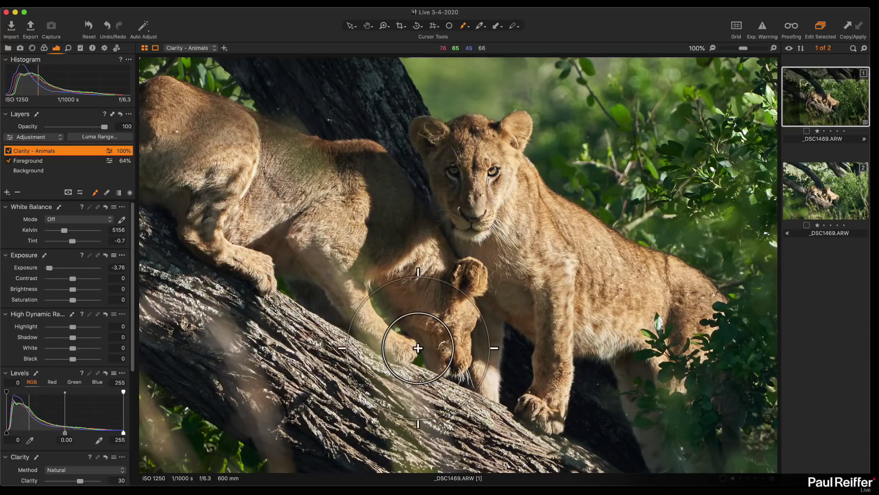
right_click(520, 231)
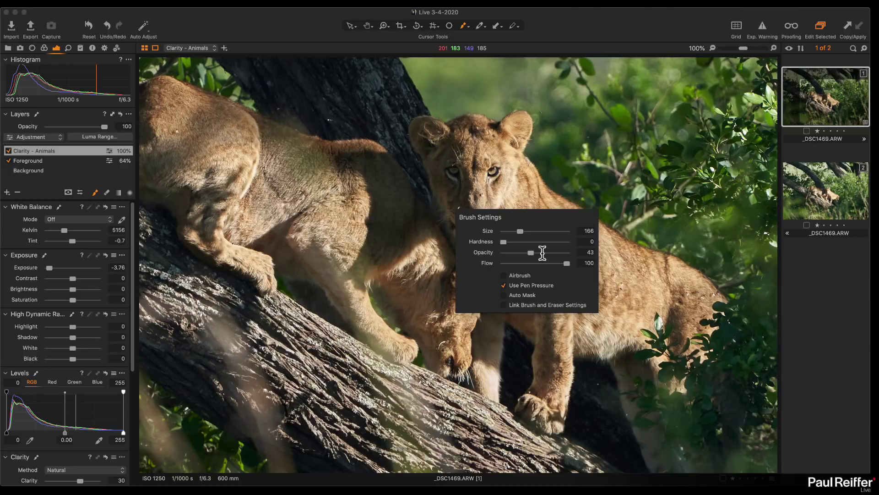
drag(531, 253, 534, 252)
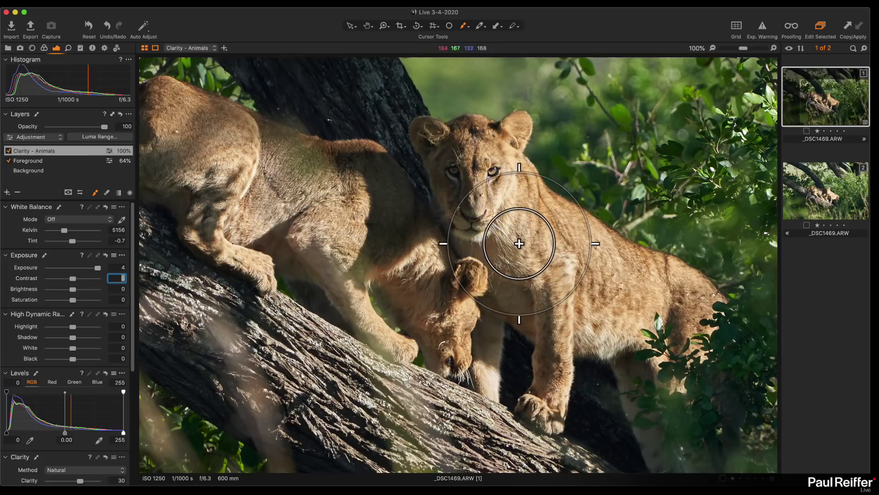
Try painting the mask over both lions with the layer's Exposure at 4, and undo the trial.
mouse_move(520, 242)
mouse_down()
mouse_move(488, 187)
mouse_move(513, 217)
mouse_move(661, 321)
mouse_move(610, 290)
mouse_move(466, 163)
mouse_move(517, 213)
mouse_move(664, 312)
mouse_move(608, 303)
mouse_move(458, 198)
mouse_move(558, 325)
mouse_move(671, 361)
mouse_move(441, 273)
mouse_move(257, 171)
mouse_move(298, 170)
mouse_move(190, 145)
mouse_move(406, 284)
mouse_move(396, 270)
mouse_up()
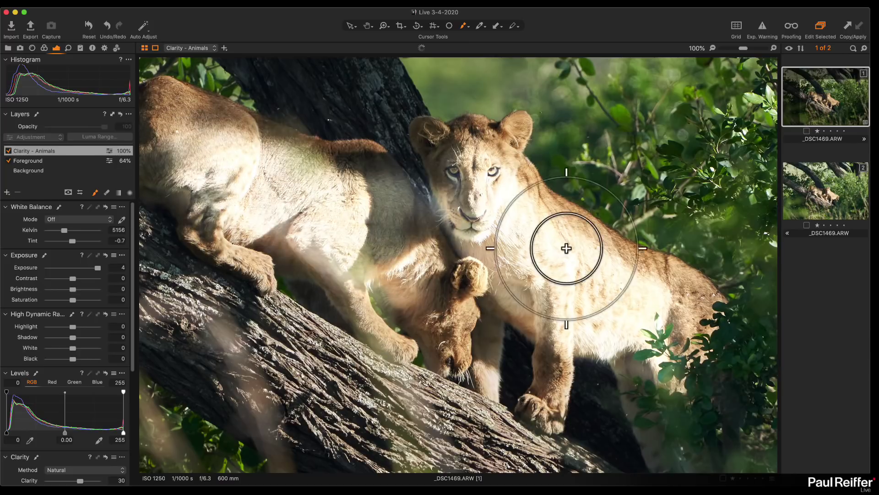
key(super+z)
key(super+z)
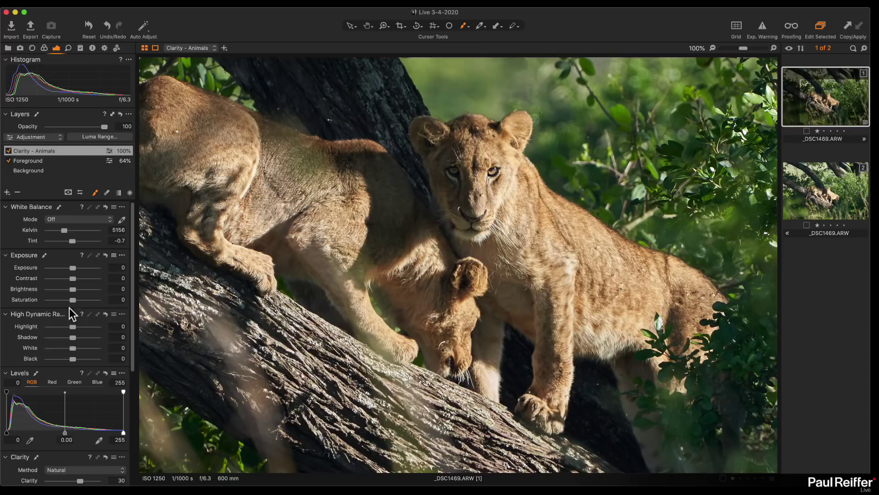
Set the layer's Clarity to 32 and brush the mask over the bodies and faces of the lions.
scroll(87, 453, down, 2)
click(80, 457)
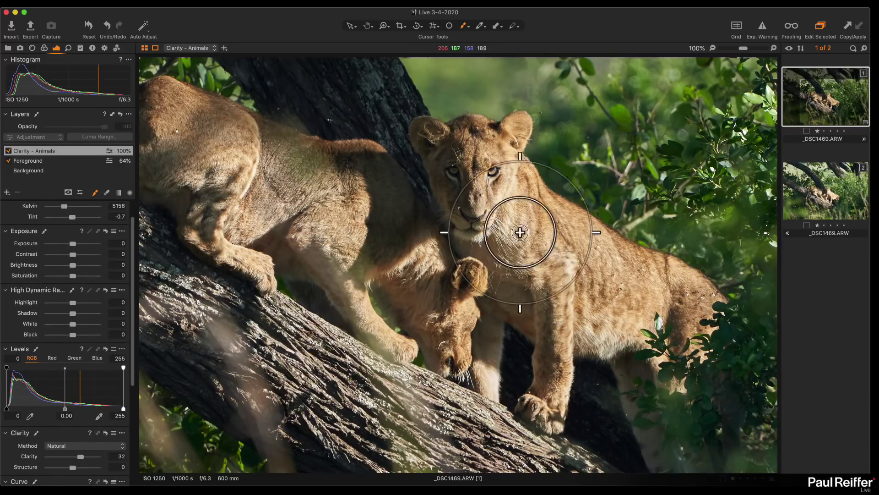
mouse_move(510, 287)
mouse_down()
mouse_move(556, 324)
mouse_move(544, 399)
mouse_move(610, 301)
mouse_move(675, 310)
mouse_up()
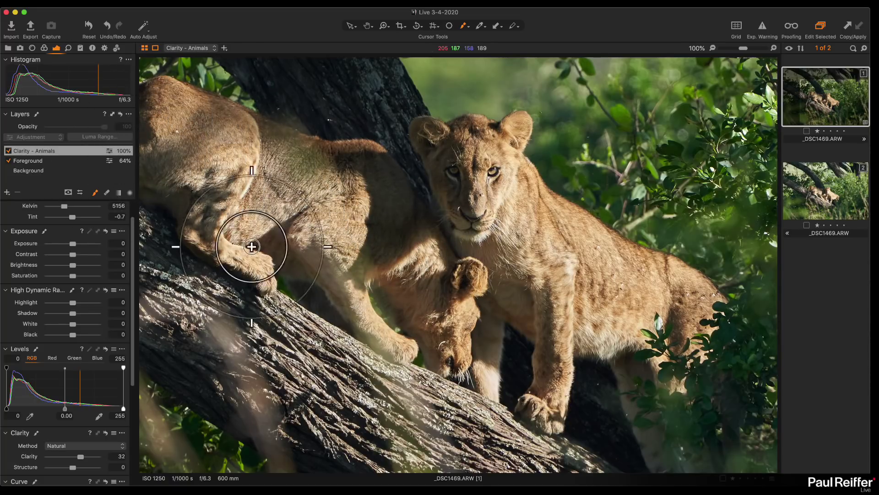
mouse_move(476, 150)
mouse_down()
mouse_move(518, 241)
mouse_move(451, 177)
mouse_move(621, 296)
mouse_move(445, 291)
mouse_move(409, 264)
mouse_move(562, 305)
mouse_up()
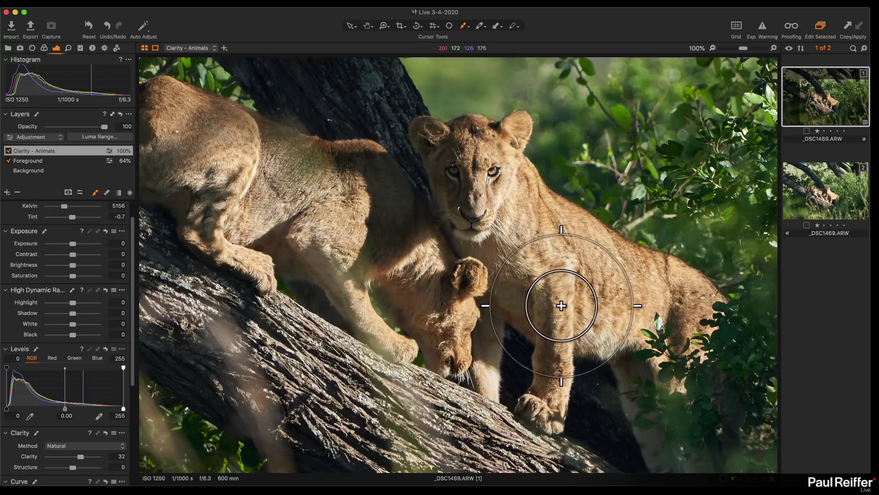
Check the Clarity - Animals mask coverage across the lions using the mask overlay.
key(m)
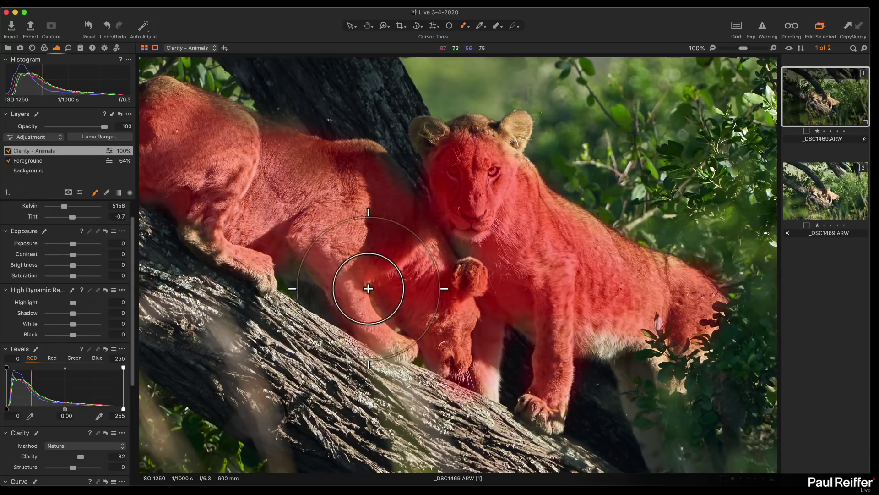
scroll(245, 255, left, 5)
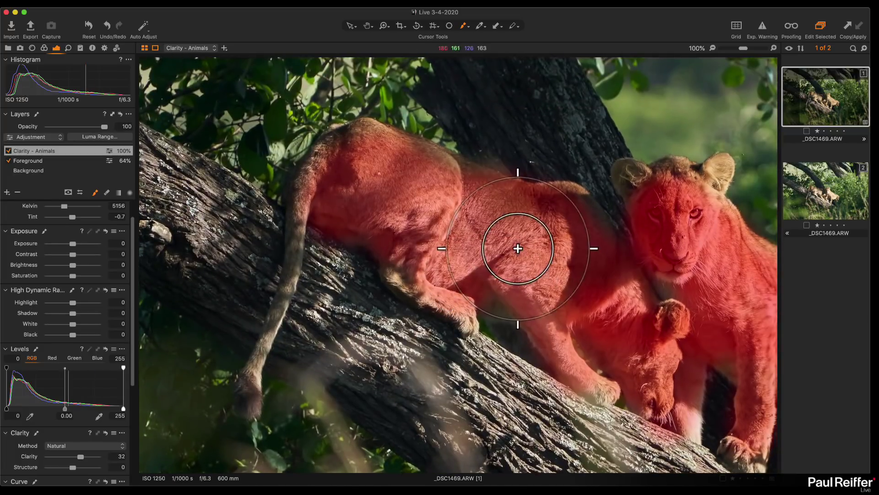
scroll(518, 249, right, 8)
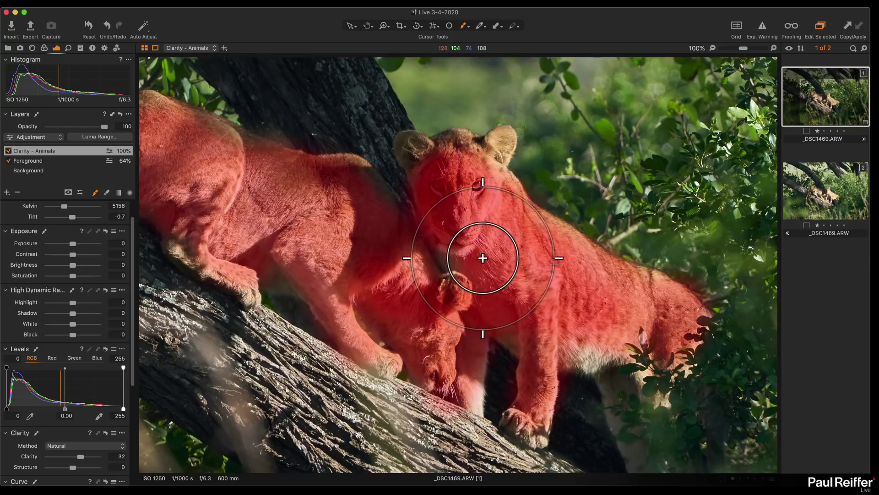
key(m)
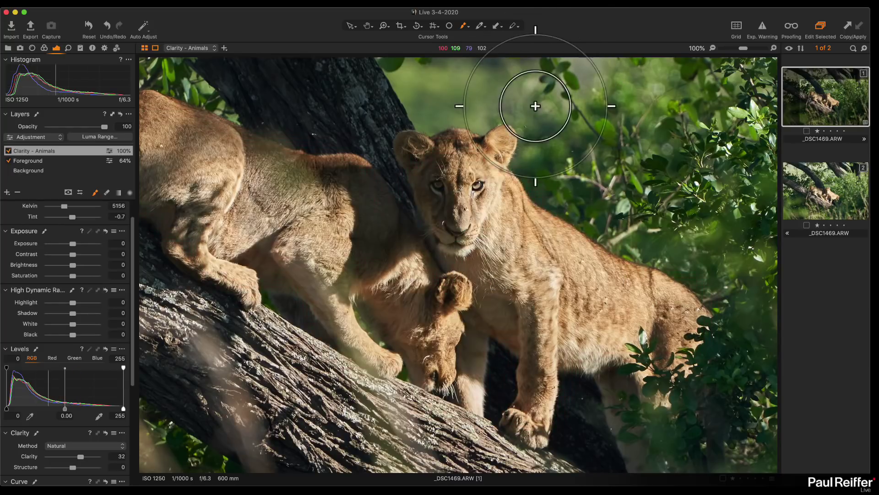
Examine the front lion's fur at 200% and compare the photo with and without the Clarity - Animals layer.
key(z)
click(489, 224)
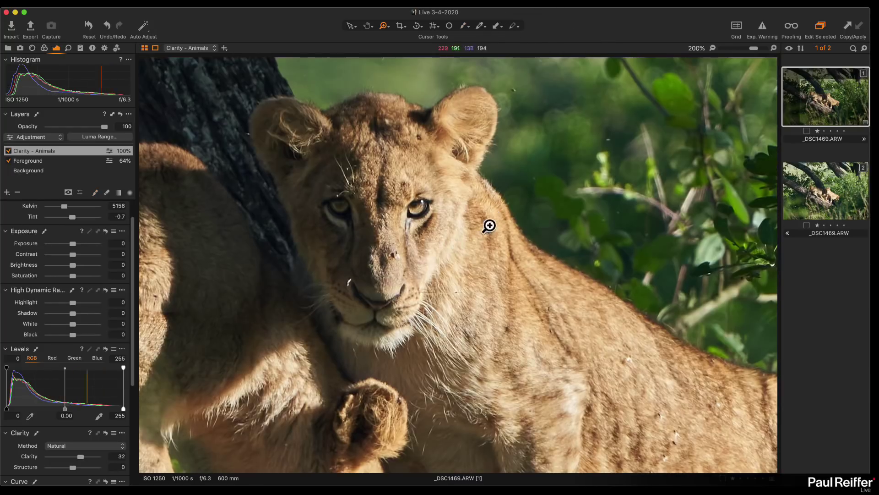
click(471, 278)
click(713, 48)
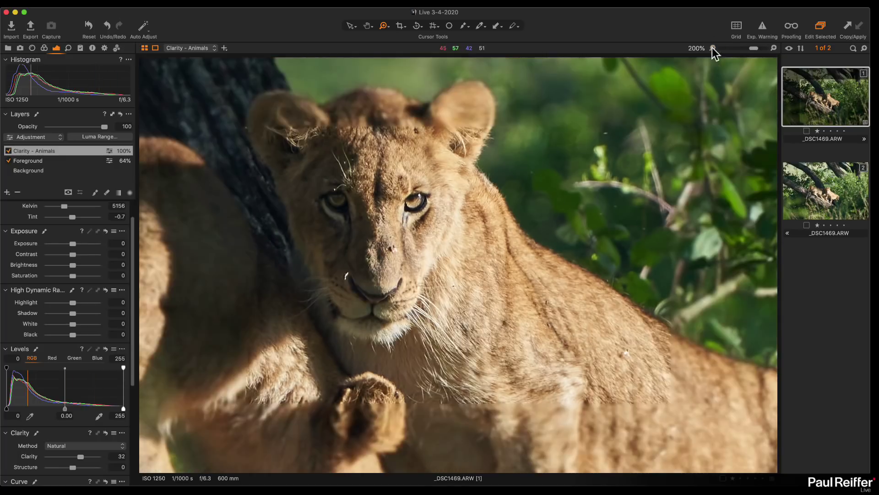
drag(424, 307, 439, 265)
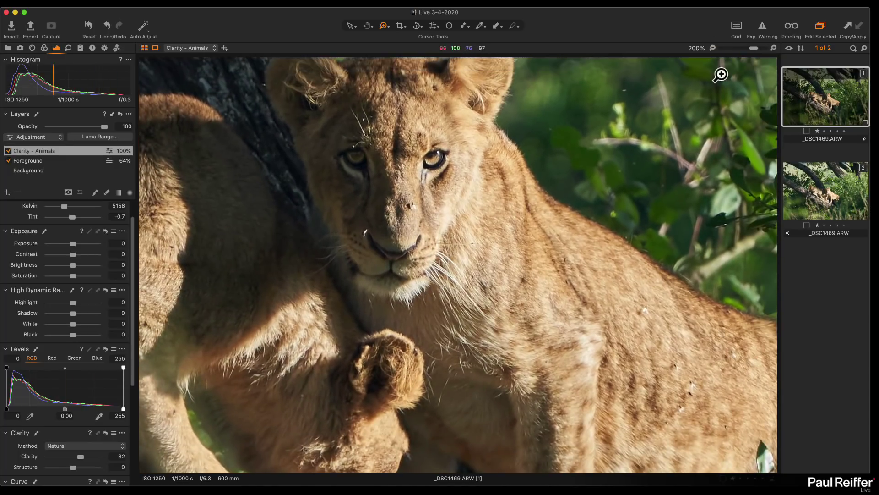
click(714, 48)
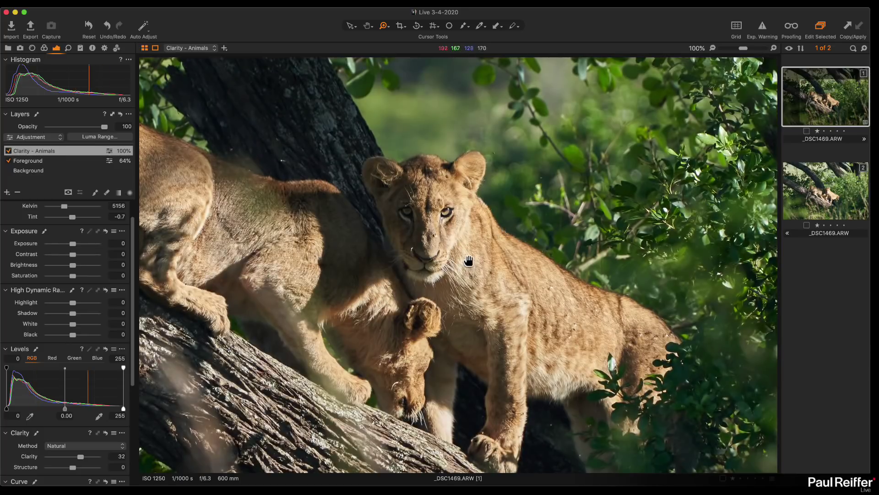
click(9, 151)
click(8, 150)
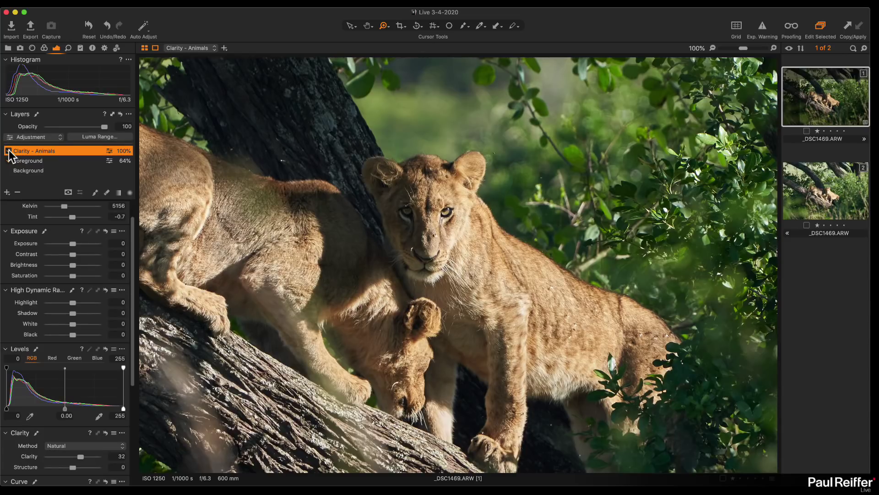
Try a Structure of 100 on the lions' fur and set the Clarity - Animals layer's Structure to 23.
click(454, 244)
drag(478, 314, 402, 249)
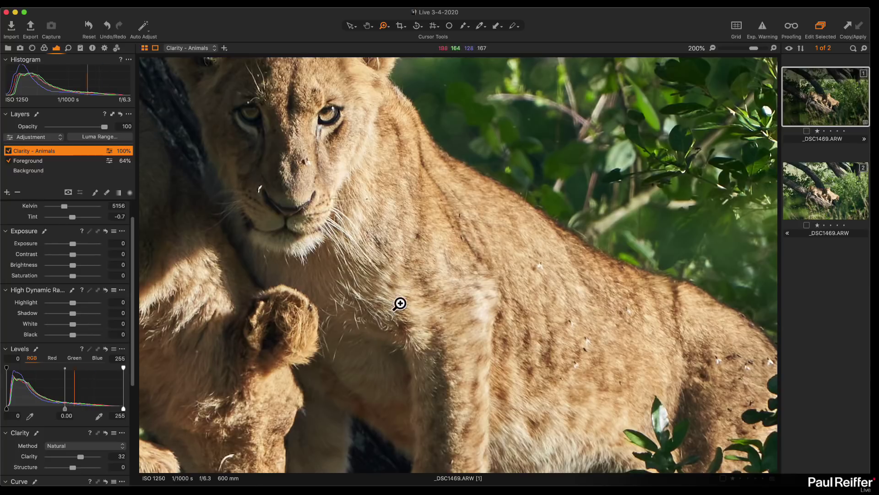
drag(73, 469, 118, 474)
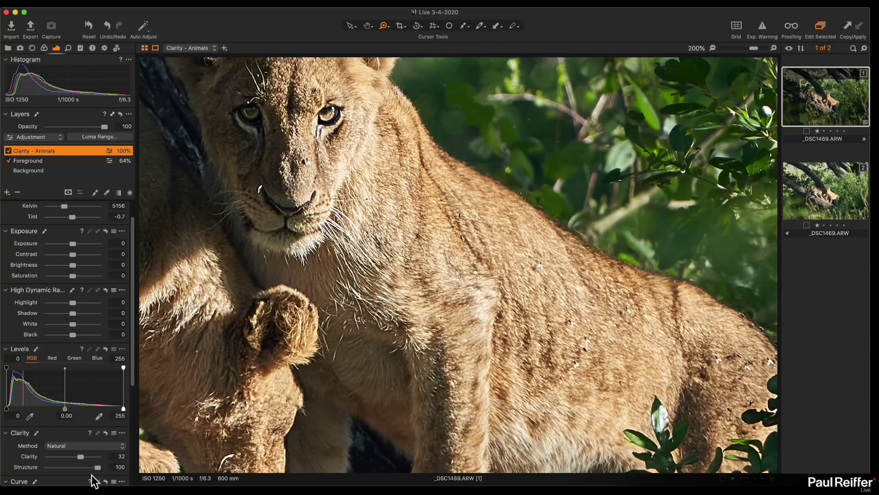
drag(97, 468, 76, 468)
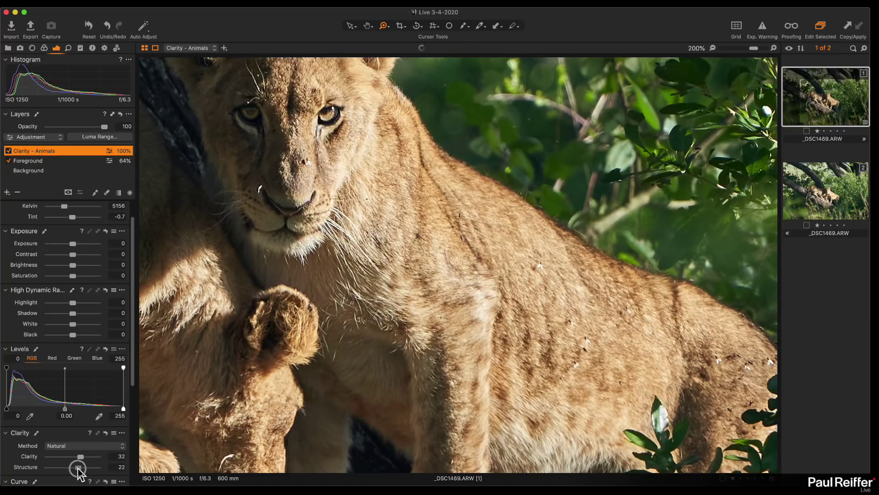
Try a Sharpening Amount of 431 on the Background layer, reset it, and return to the Clarity - Animals layer's exposure and clarity settings.
click(67, 47)
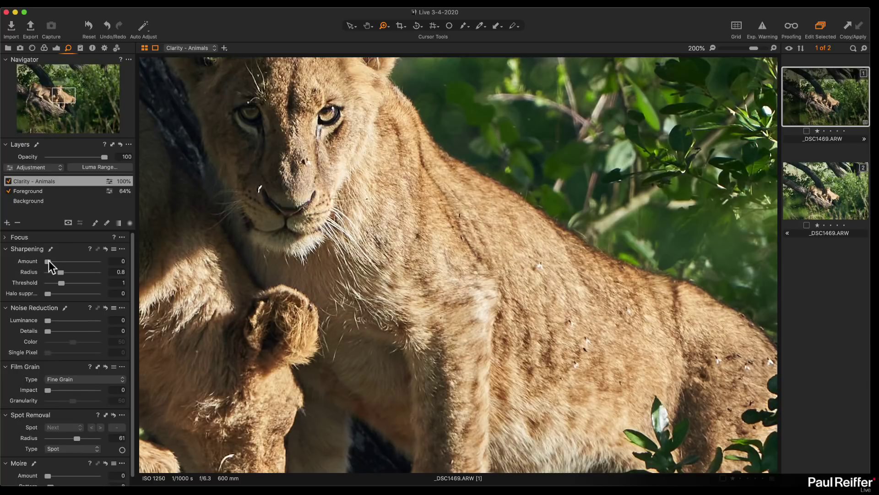
click(29, 201)
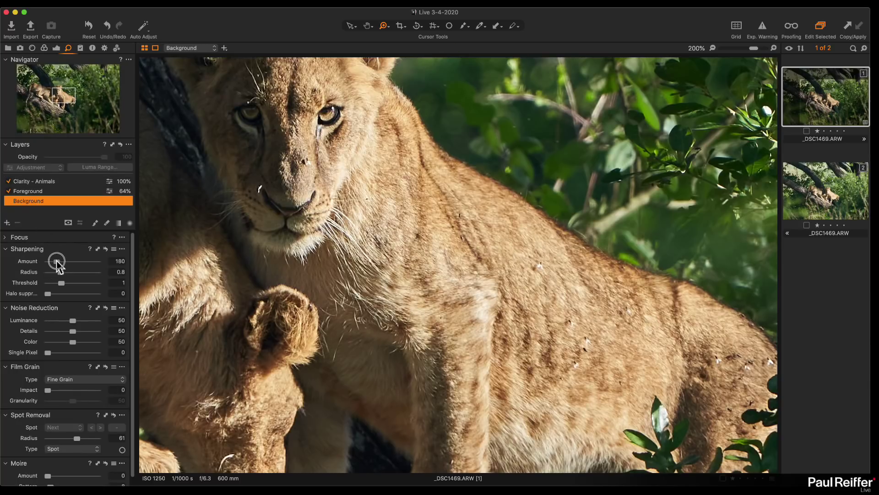
drag(57, 261, 69, 261)
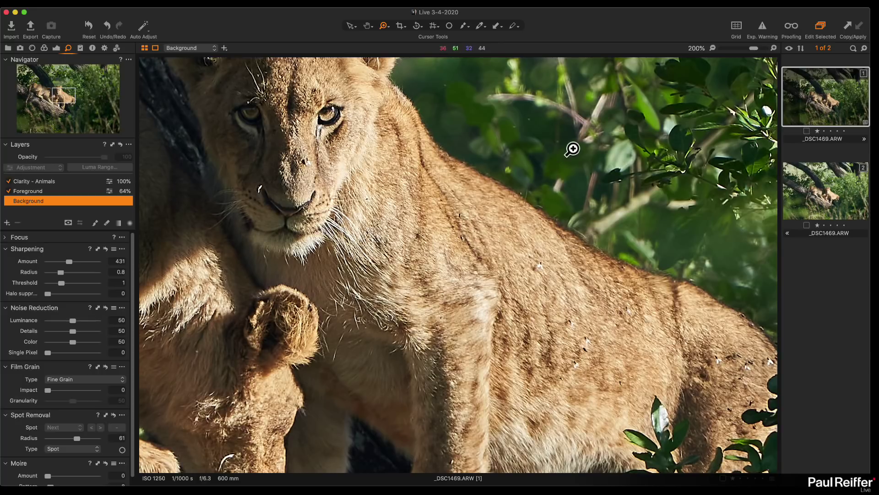
double_click(68, 261)
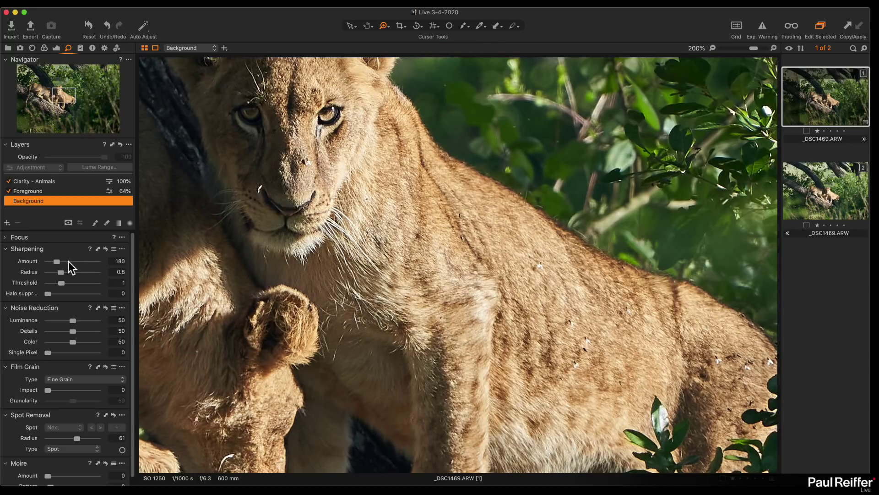
click(56, 48)
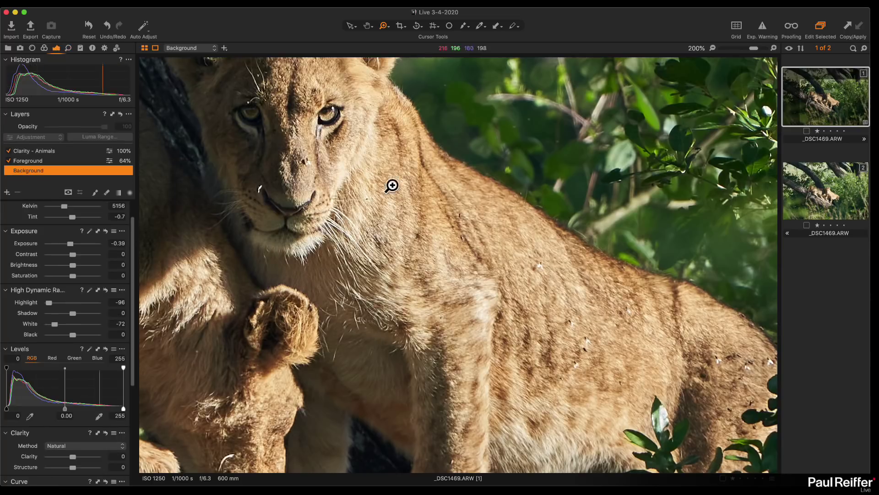
click(39, 151)
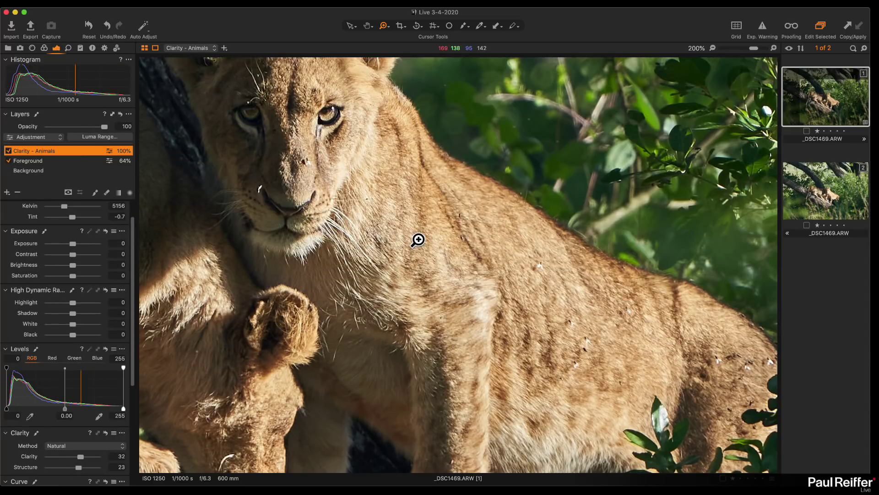
Set the Background layer's white balance to 5552 Kelvin with a Tint of -0.3.
key(super+0)
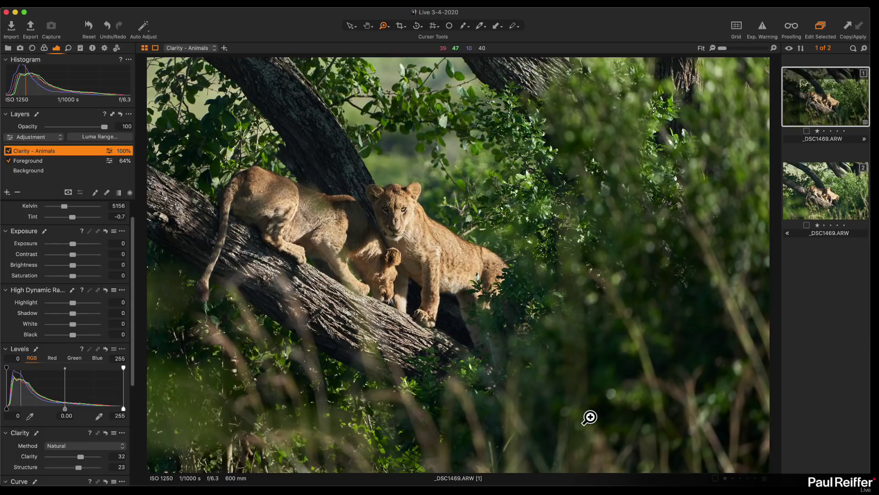
scroll(50, 405, down, 2)
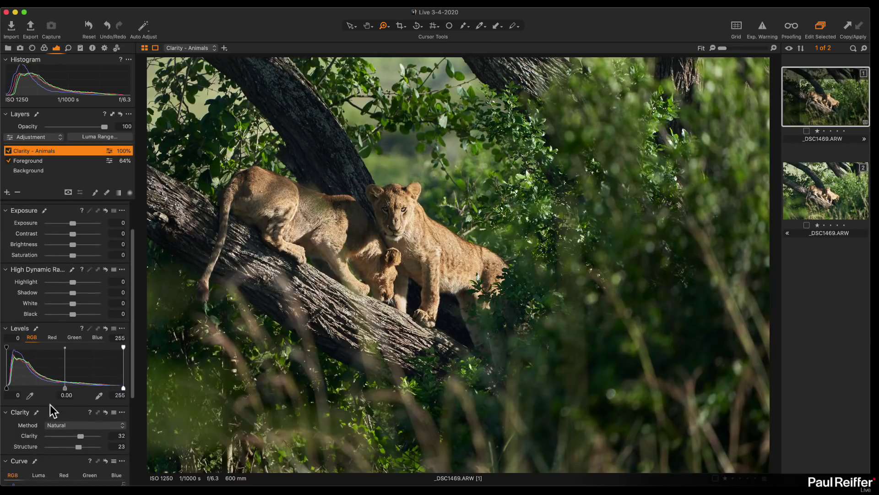
click(39, 171)
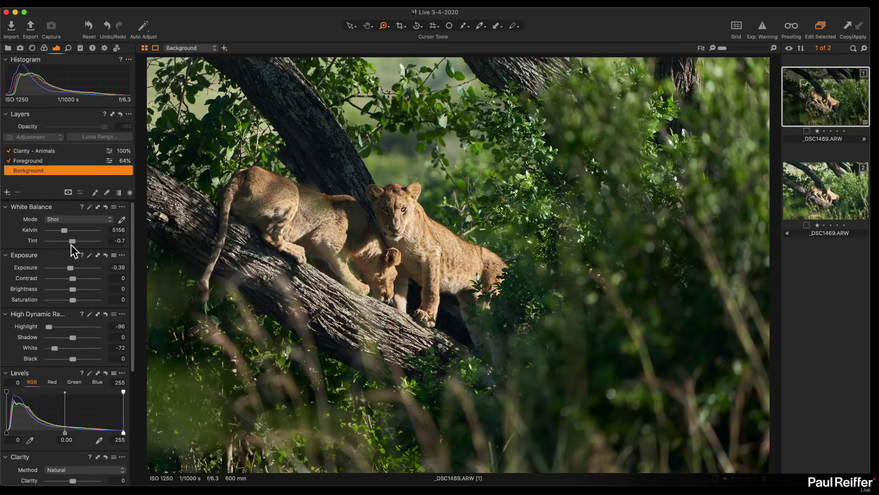
drag(65, 230, 66, 231)
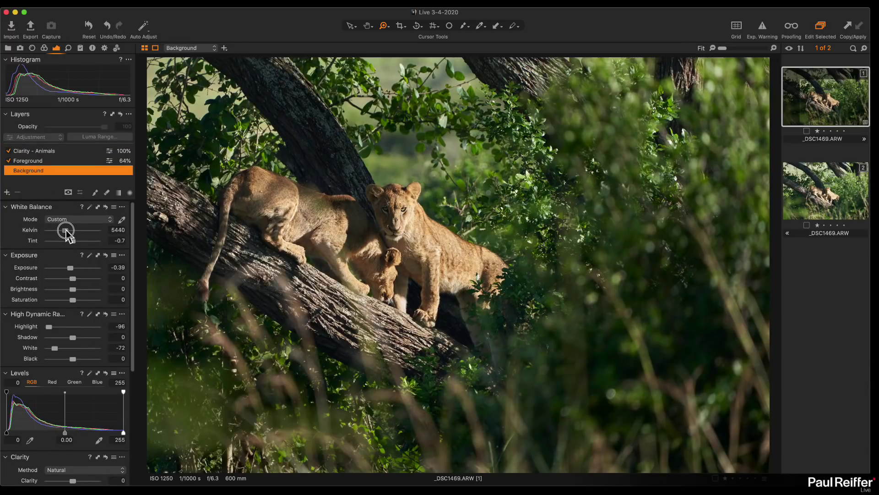
drag(72, 241, 73, 243)
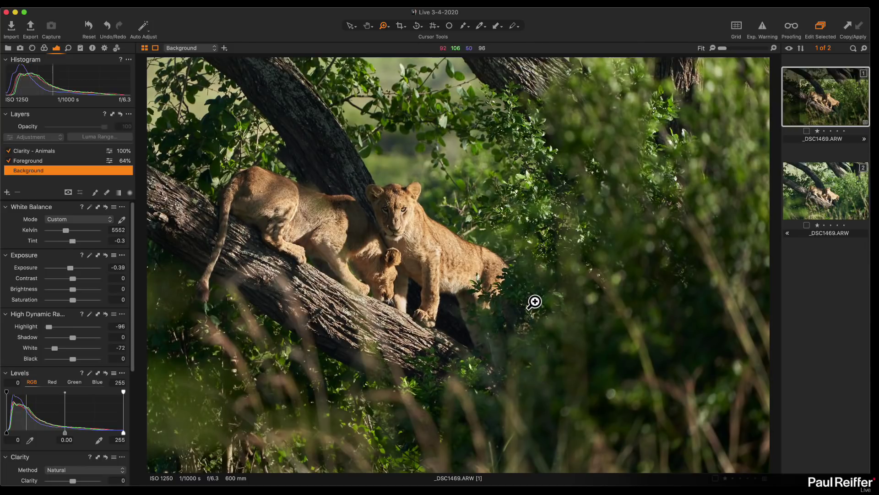
Set the edited variant's Background Exposure to -0.21 while comparing it with the unedited variant.
click(839, 190)
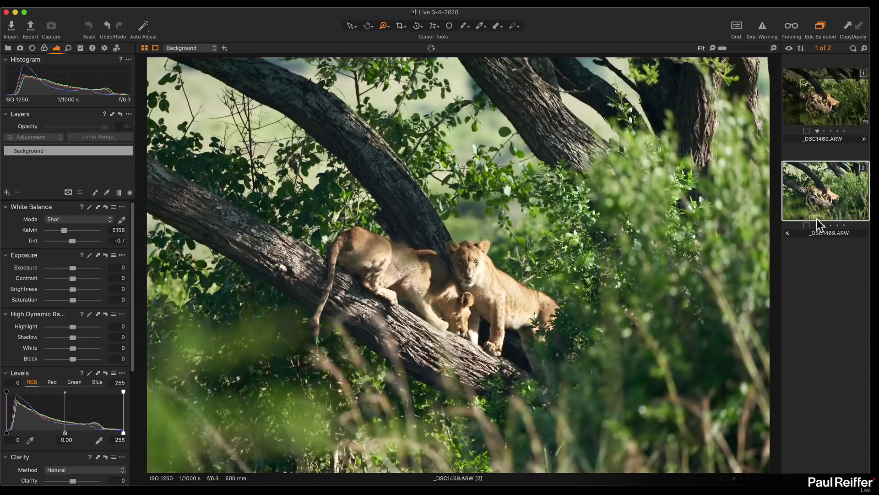
click(814, 99)
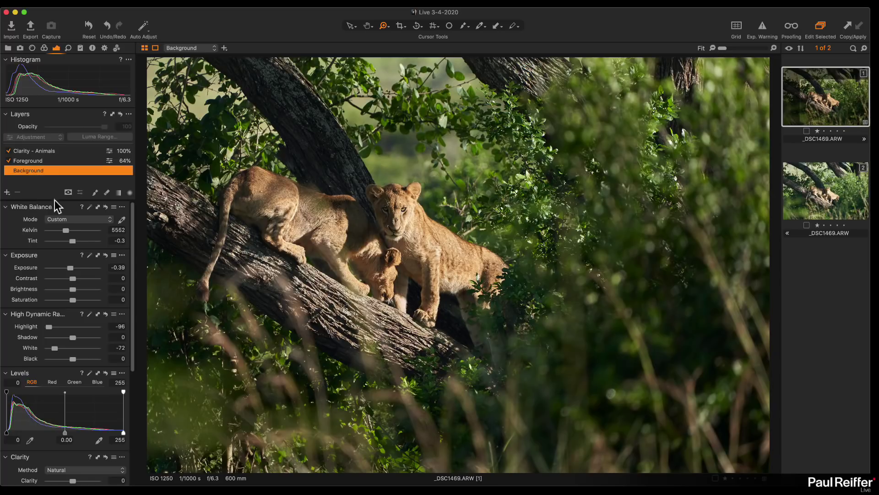
drag(71, 271, 72, 271)
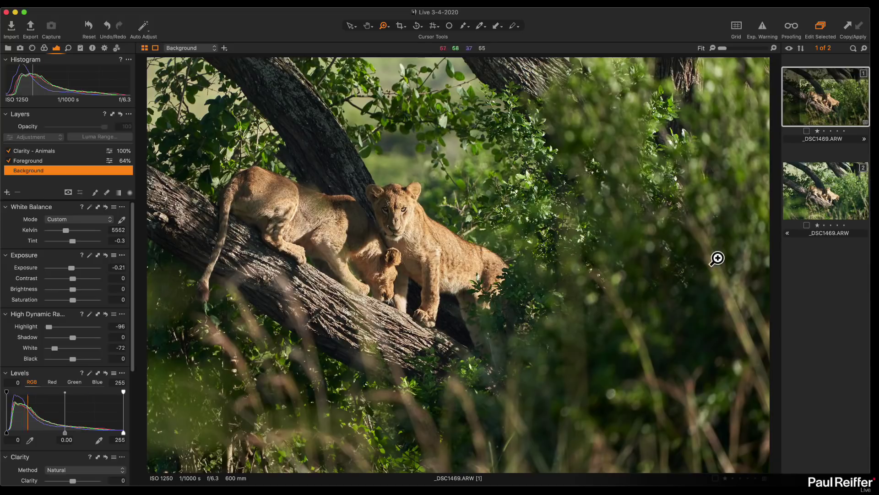
click(824, 199)
click(838, 107)
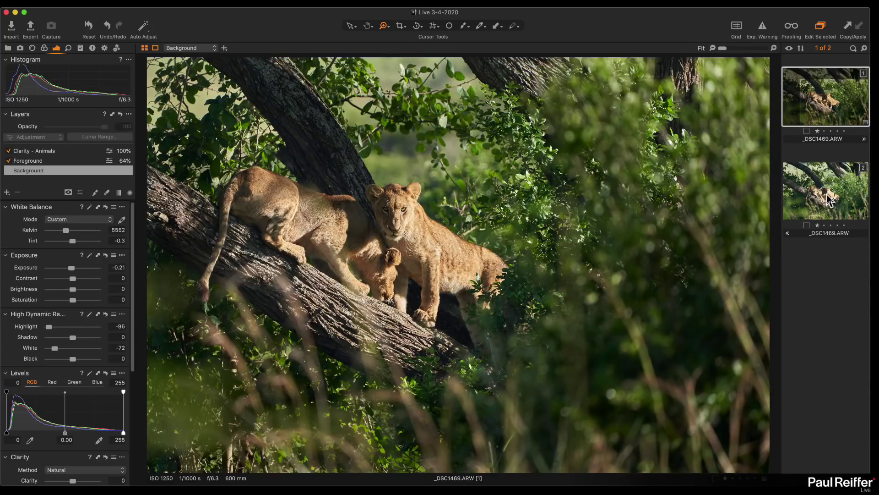
click(828, 197)
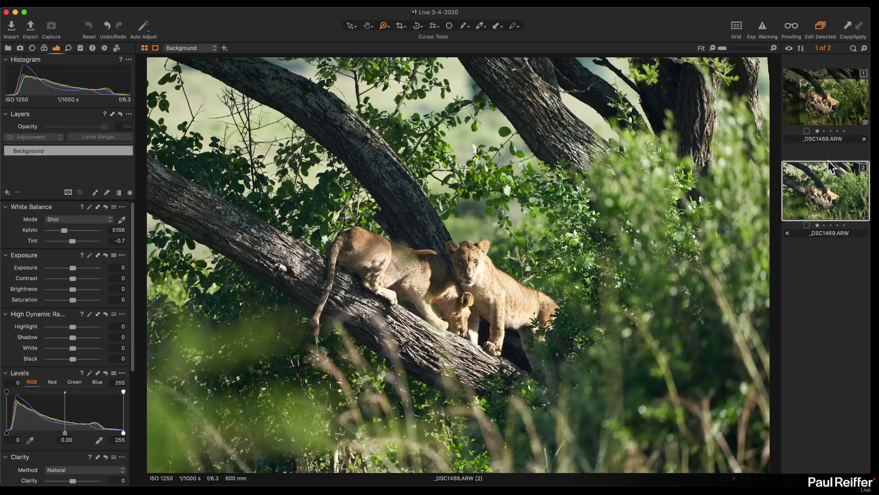
Create a new variant from the unedited version of the lion photo.
right_click(809, 192)
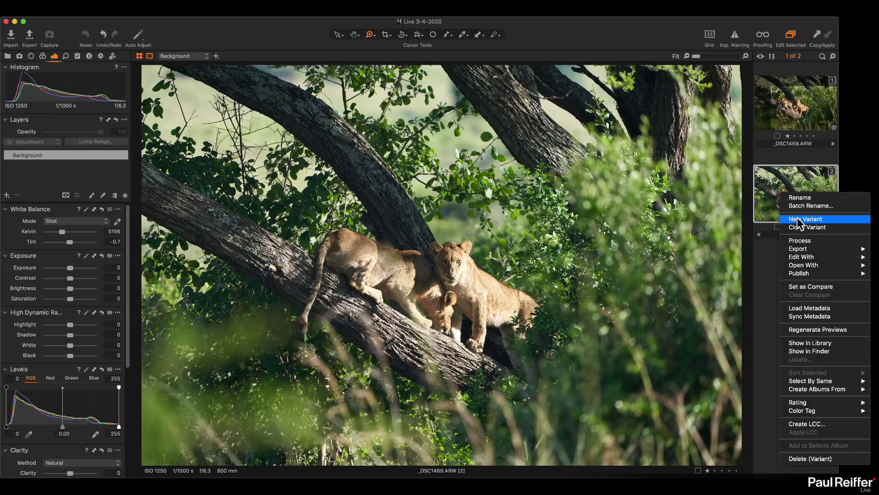
click(764, 270)
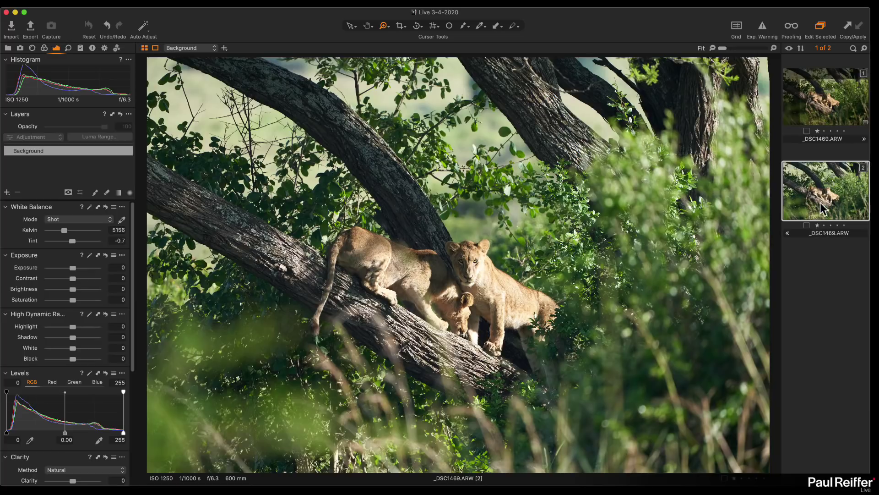
click(852, 48)
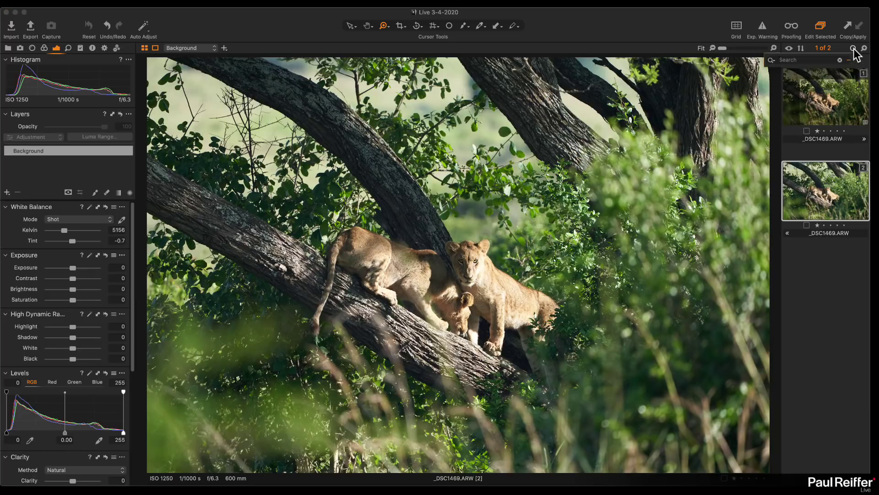
click(772, 60)
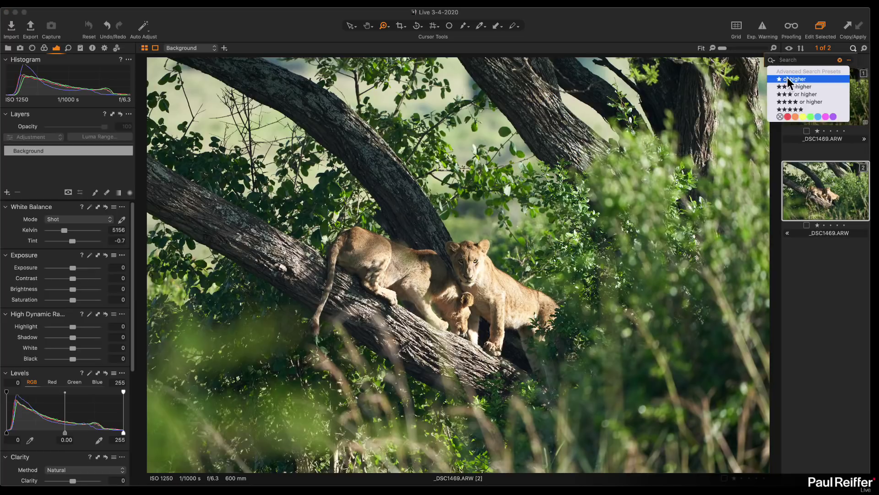
click(787, 78)
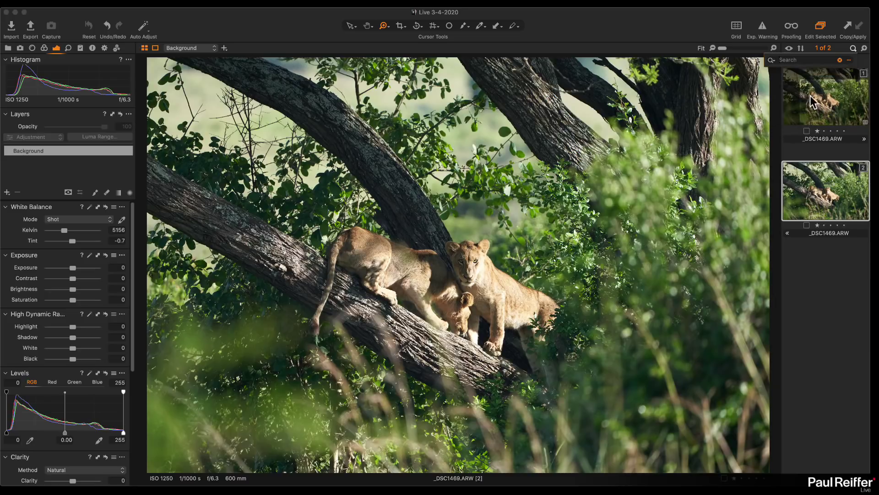
right_click(830, 193)
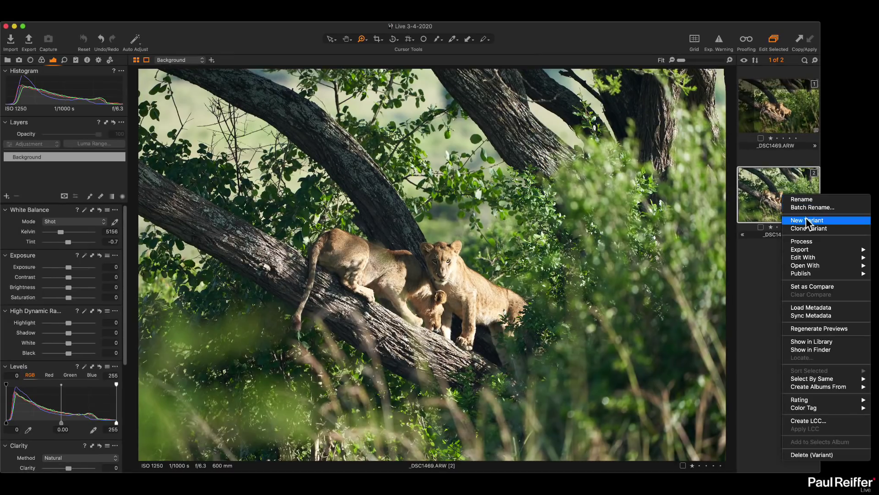
click(806, 220)
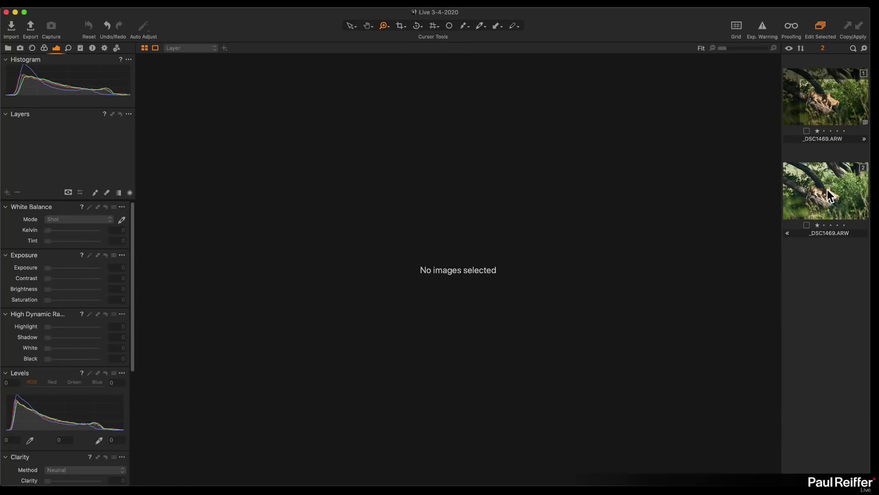
Clear the star-rating filter from the browser and select the new unrated variant.
click(852, 48)
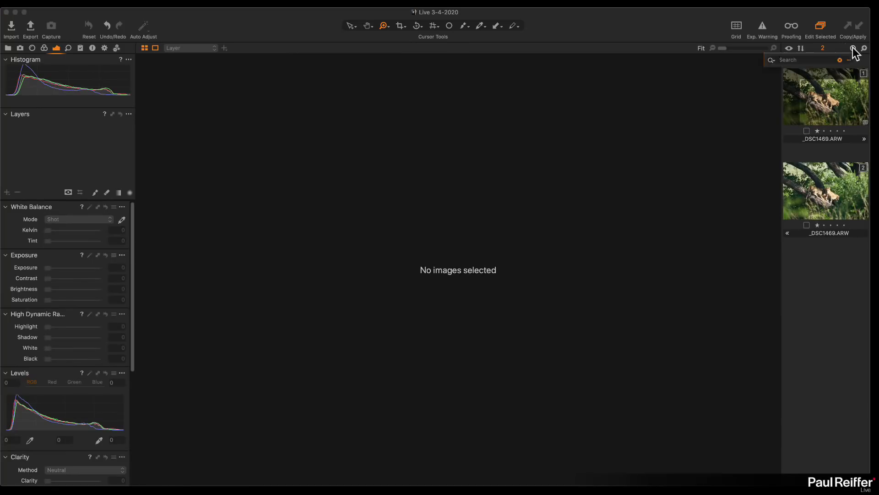
click(771, 62)
click(840, 60)
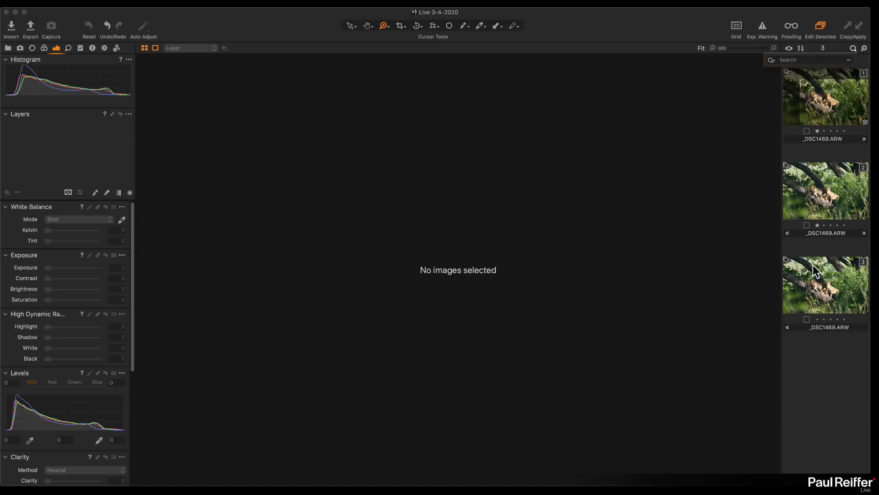
click(829, 303)
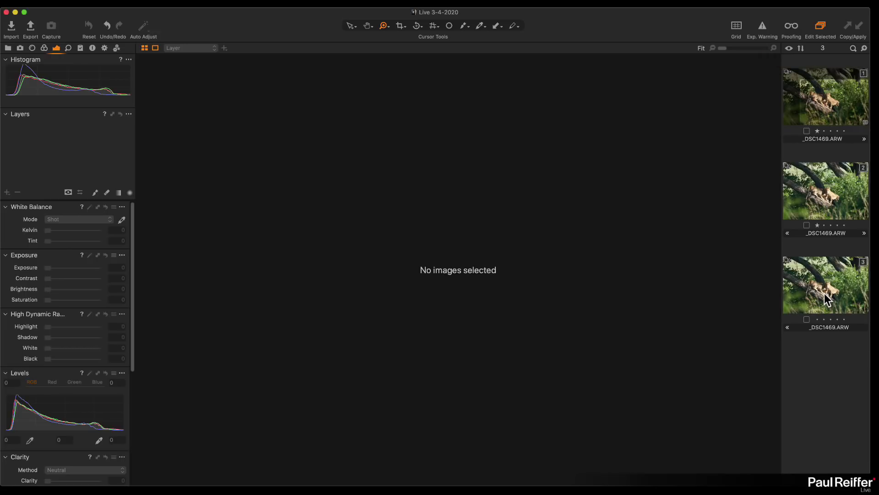
Filter the browser to variants rated one star or higher.
click(852, 48)
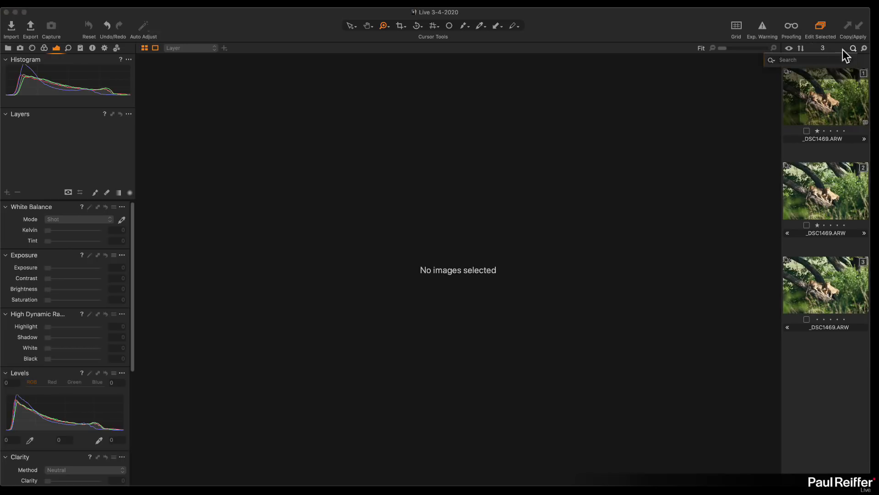
click(773, 61)
click(788, 78)
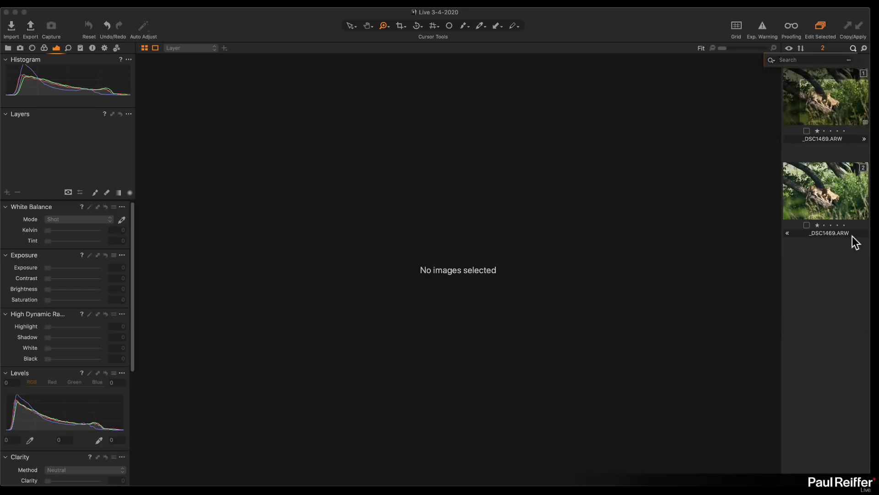
Compare the overall tone and crop of the unedited and edited variants at full view.
click(827, 209)
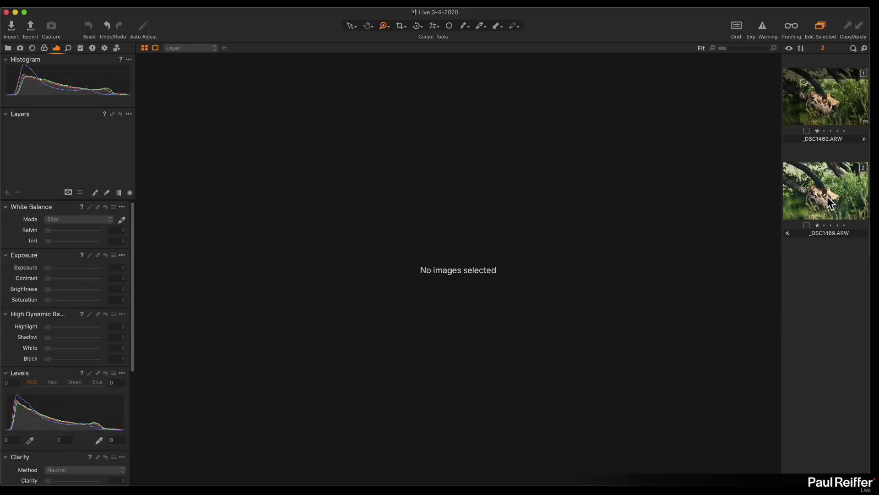
click(831, 203)
click(823, 109)
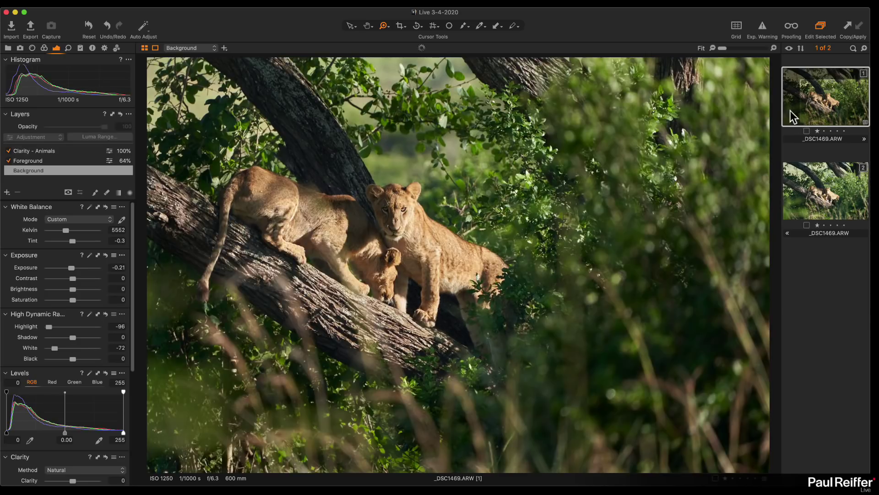
click(846, 180)
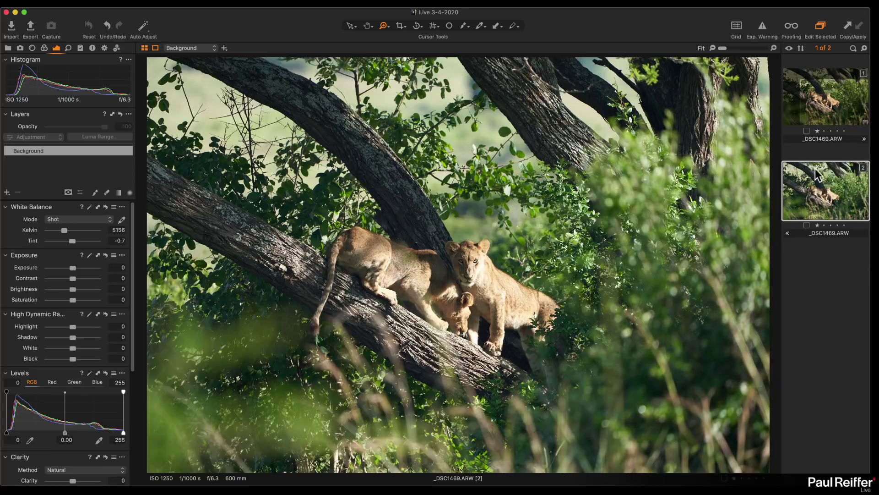
click(832, 112)
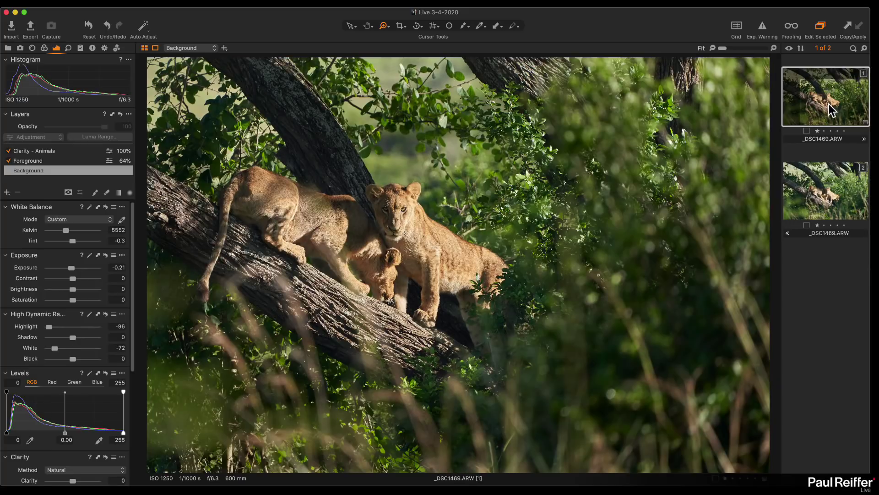
Clone the edited variant and reorder the variants so the unedited one comes first.
right_click(830, 105)
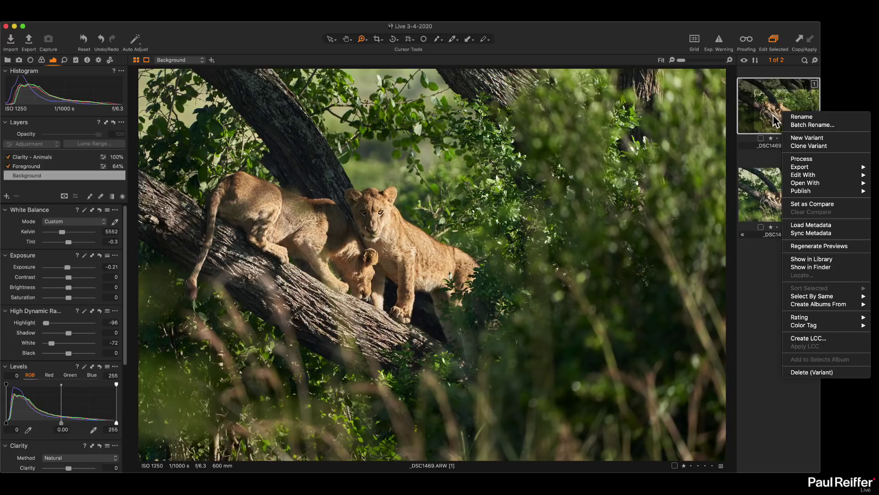
click(809, 146)
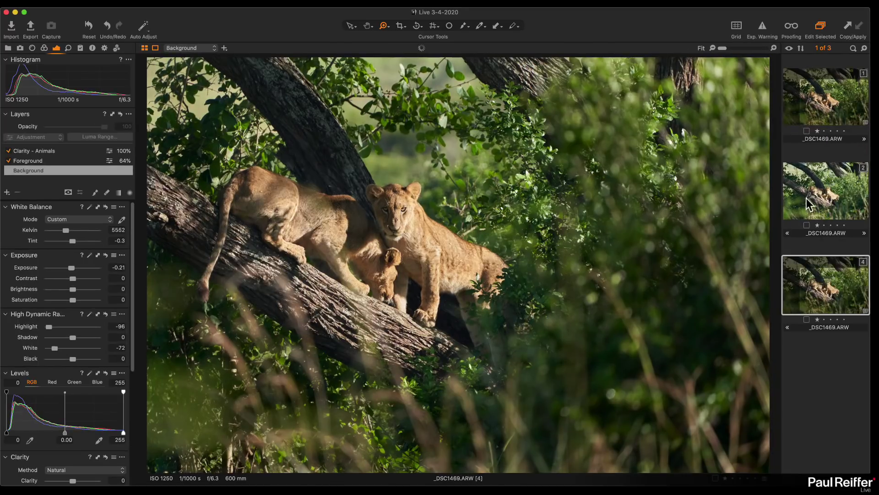
drag(827, 297, 823, 174)
drag(632, 135, 620, 202)
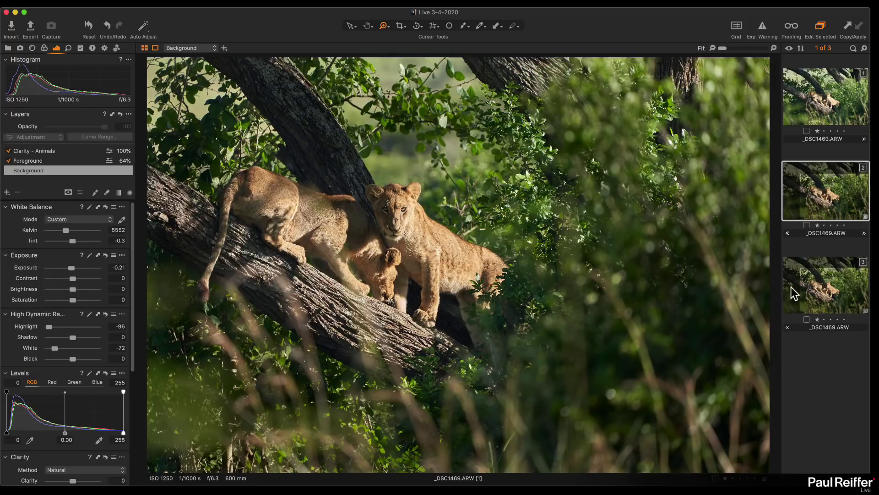
View the unedited, edited and cloned variants in turn.
click(822, 103)
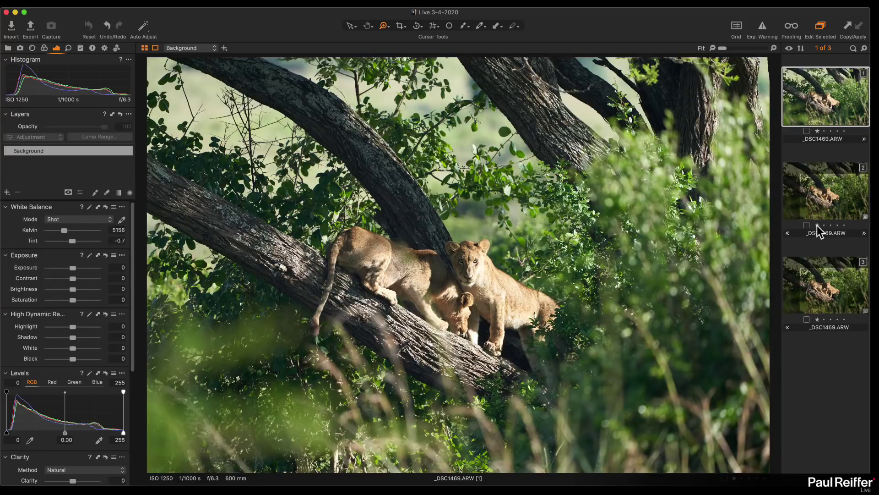
click(828, 203)
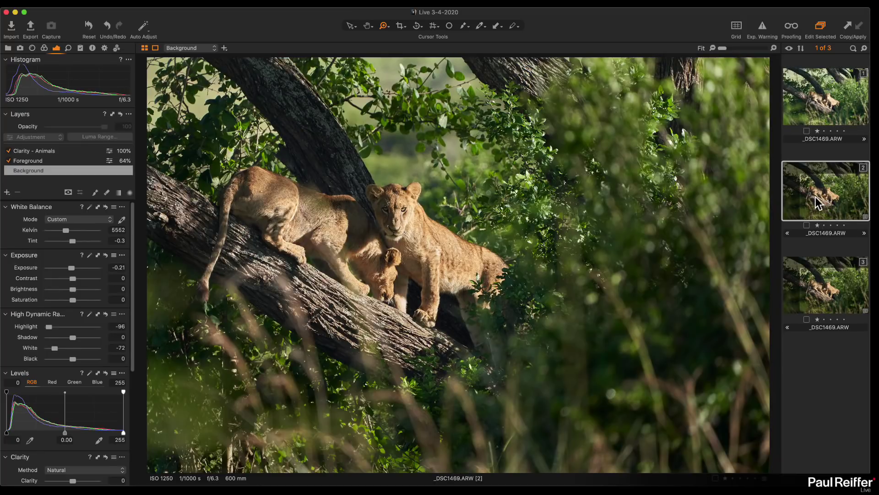
click(830, 301)
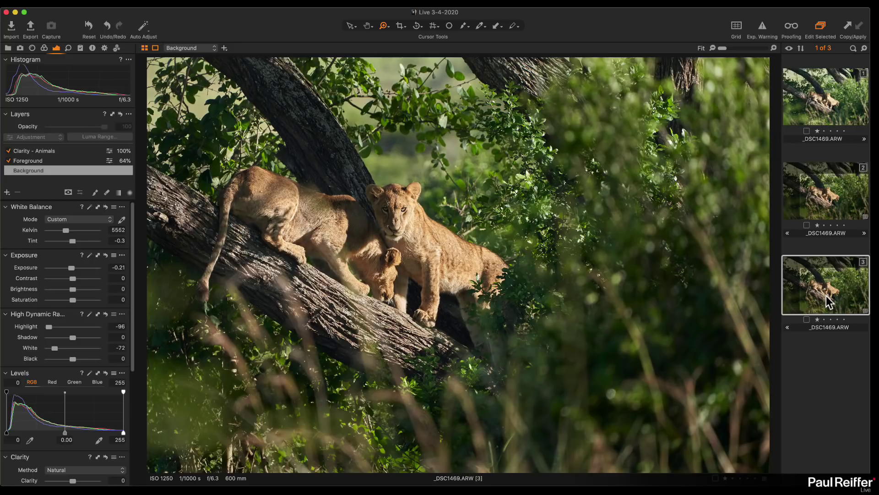
right_click(814, 296)
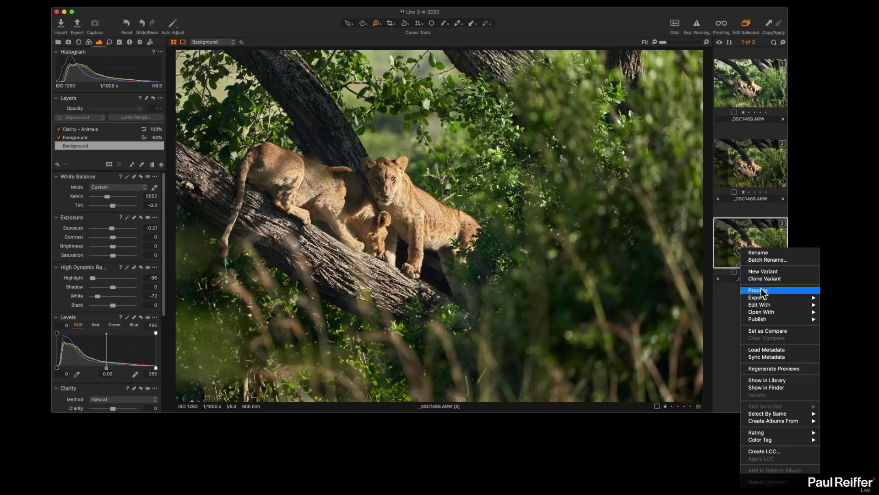
key(Escape)
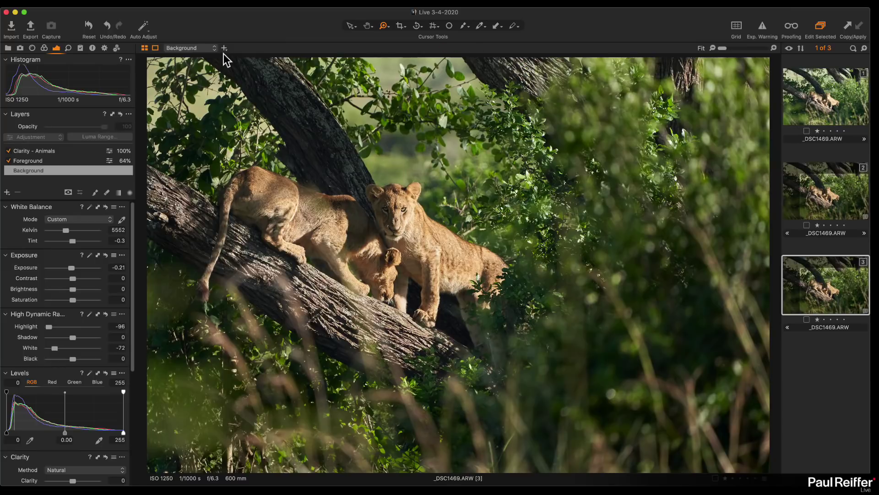
click(162, 1)
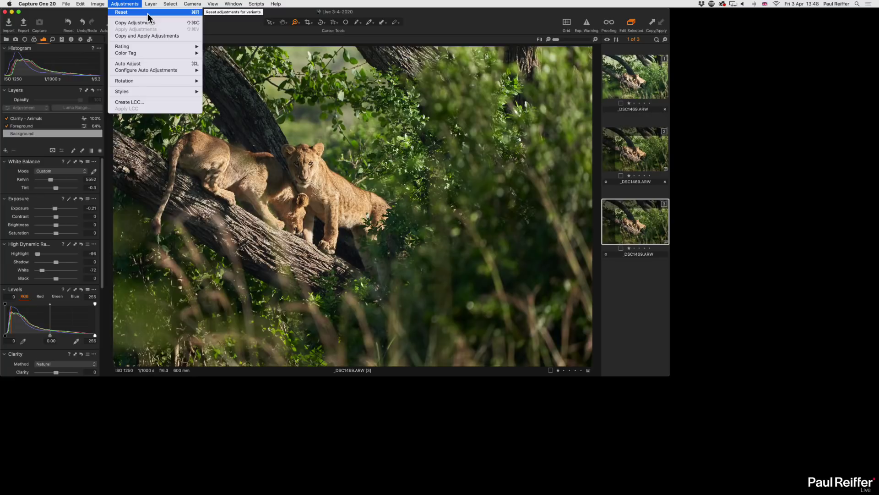
click(623, 220)
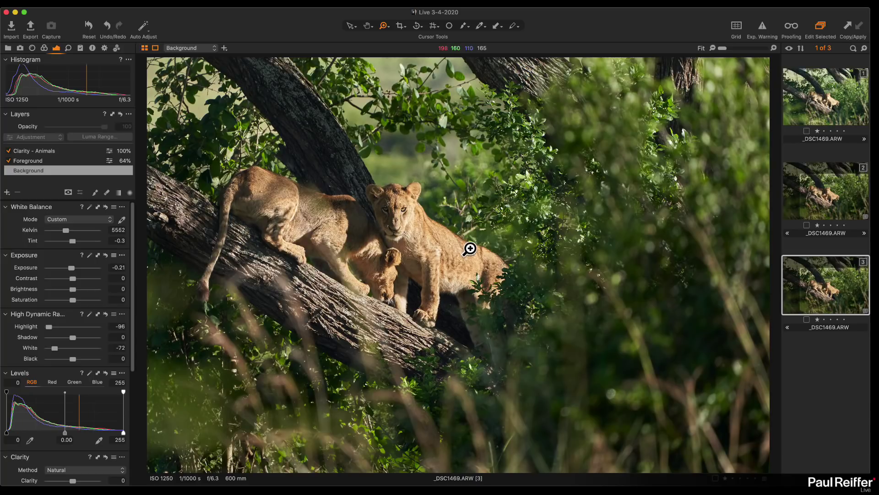
Crop the third variant to a 1x2 panorama of about 19.7 by 9.9 in around the lions and apply it.
click(399, 26)
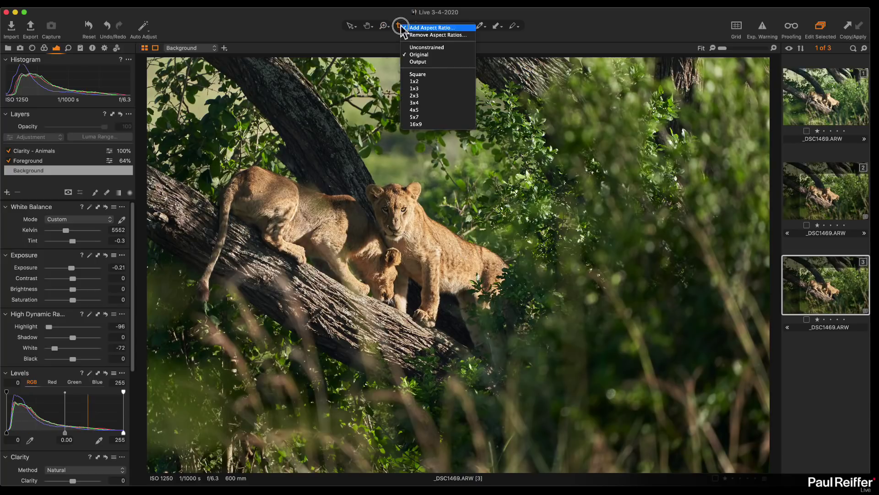
click(432, 82)
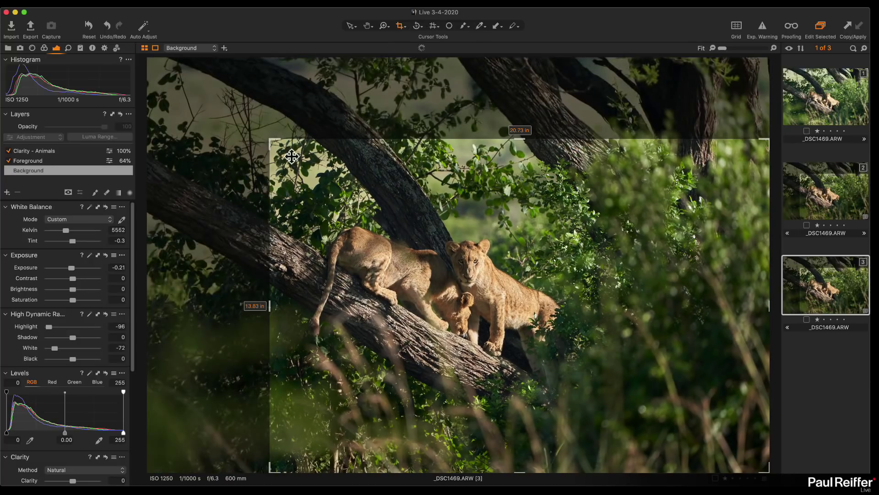
drag(270, 139, 294, 236)
drag(481, 318, 473, 260)
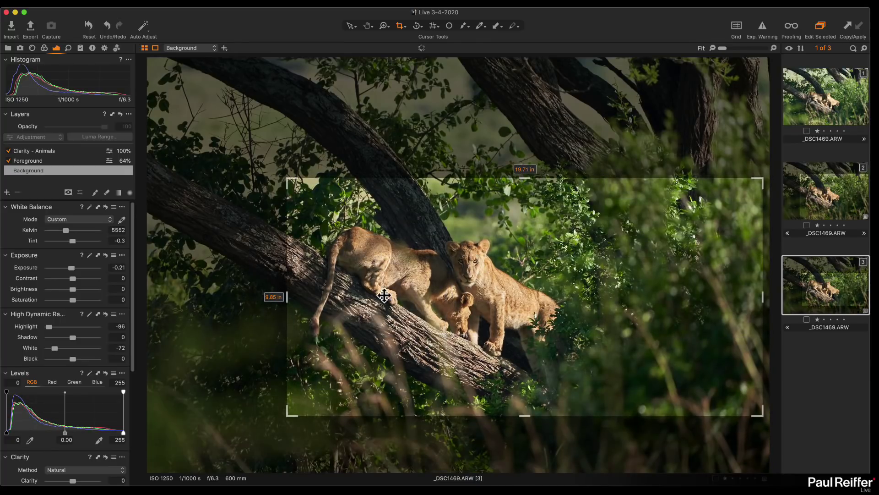
click(351, 25)
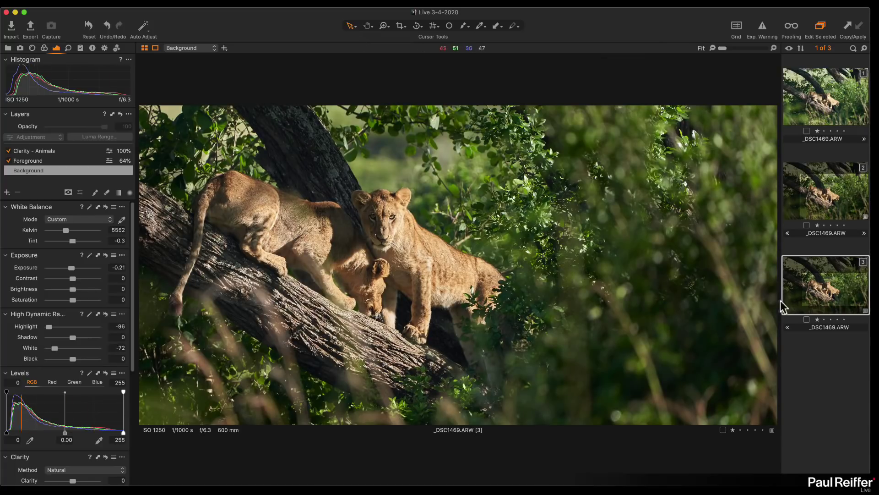
Clone the edited second variant.
click(821, 201)
right_click(824, 192)
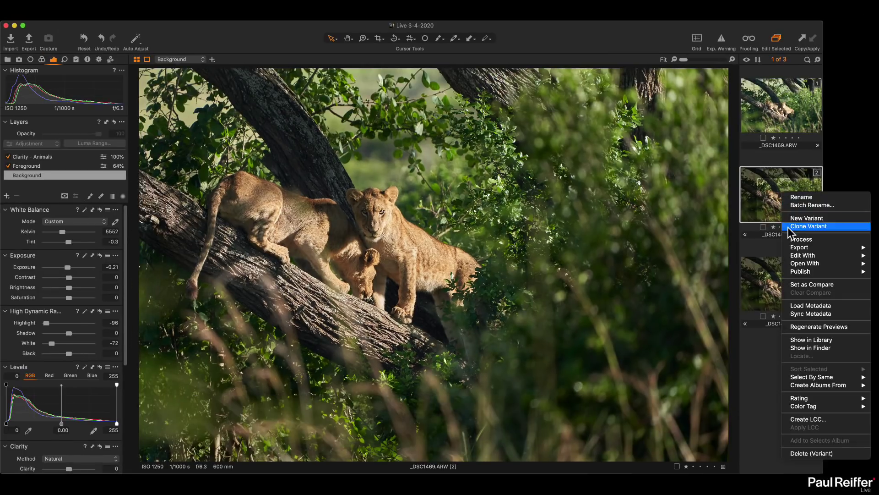
mouse_move(857, 250)
click(809, 226)
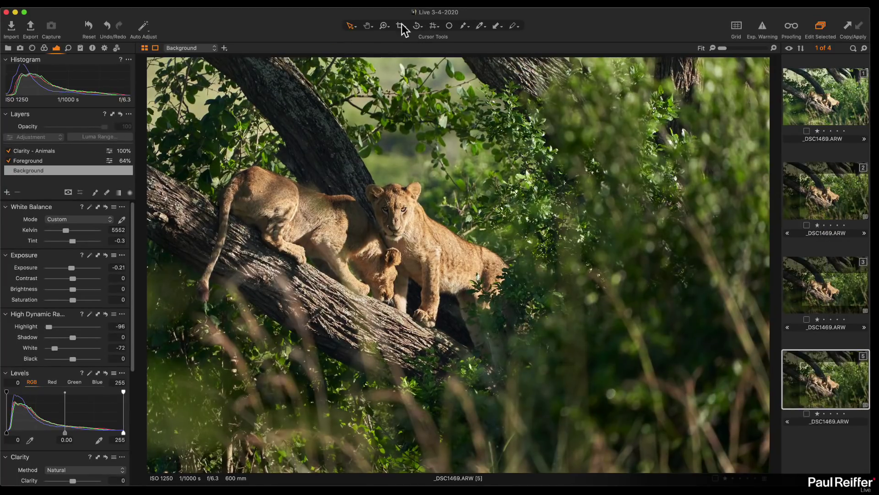
Crop the new clone to a square of about 12.2 in around the lions and branch, and apply the crop.
click(401, 26)
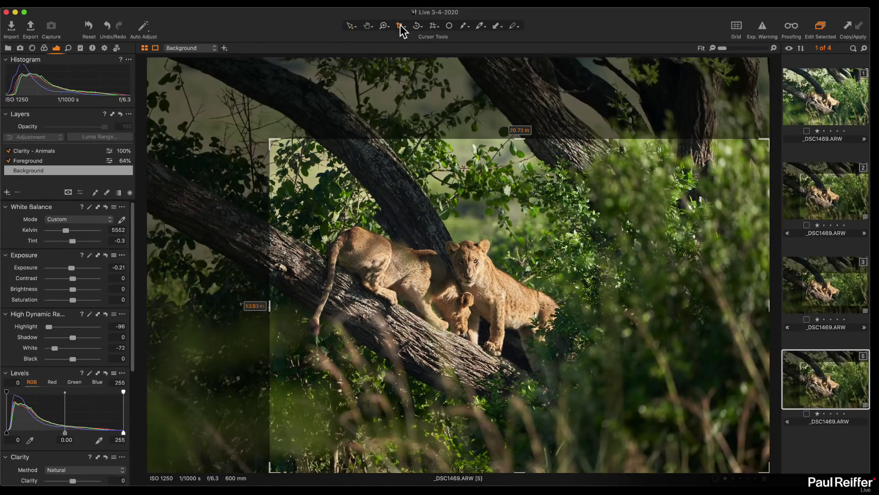
drag(402, 27, 431, 77)
drag(771, 143, 543, 316)
drag(461, 310, 483, 318)
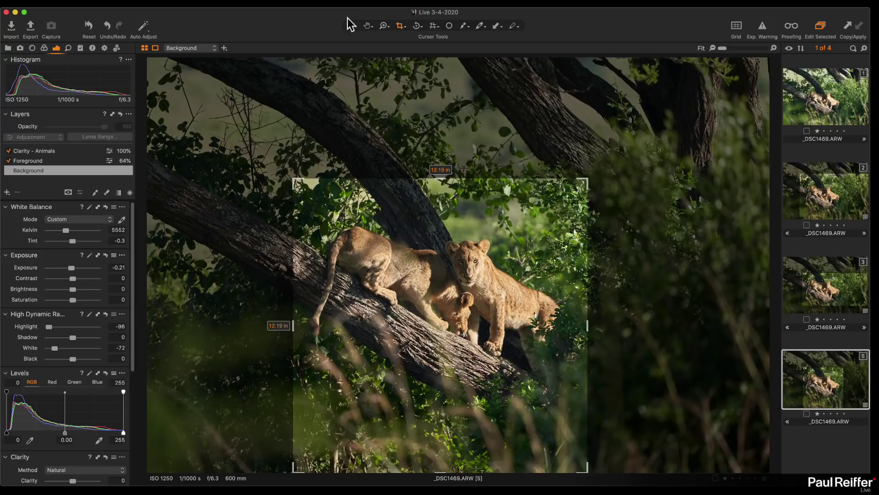
click(350, 27)
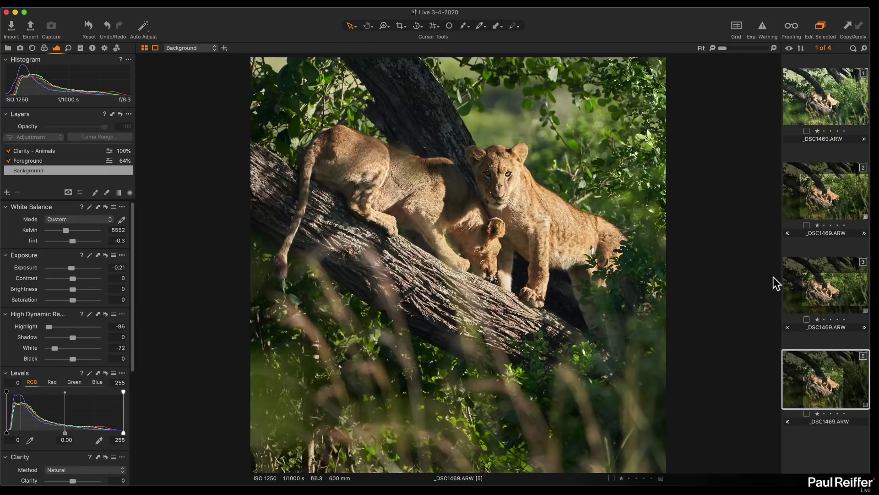
Compare the differently cropped variants and the unedited one side by side, then return to the second variant alone.
shift+click(823, 206)
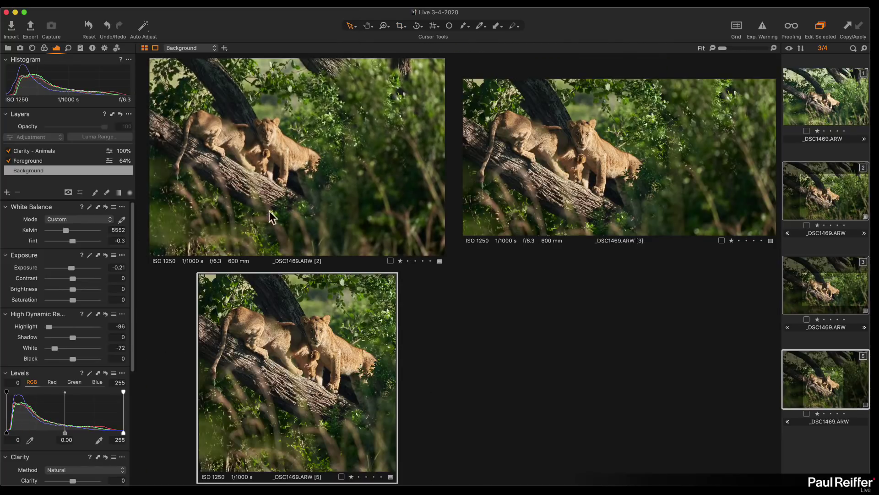
shift+click(822, 106)
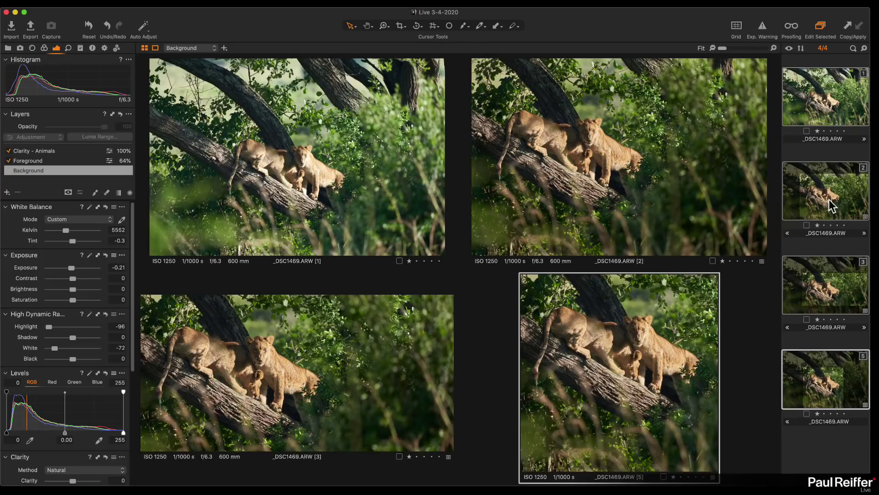
click(803, 321)
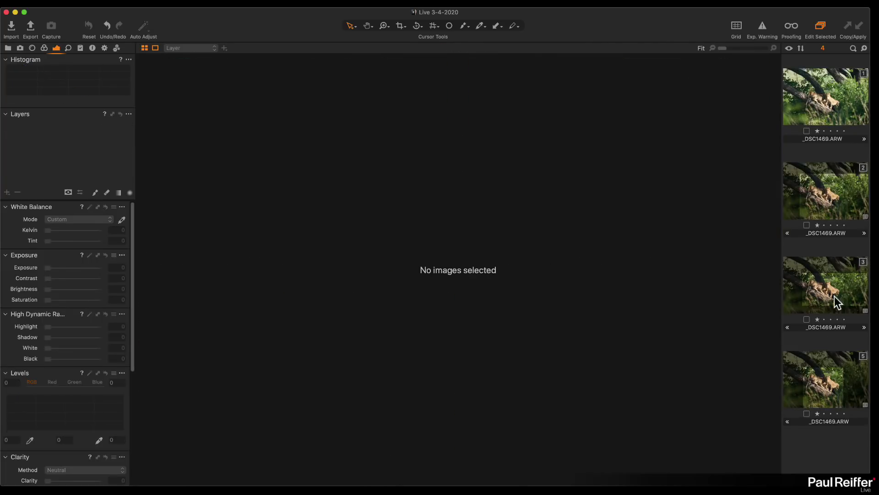
click(838, 298)
click(814, 197)
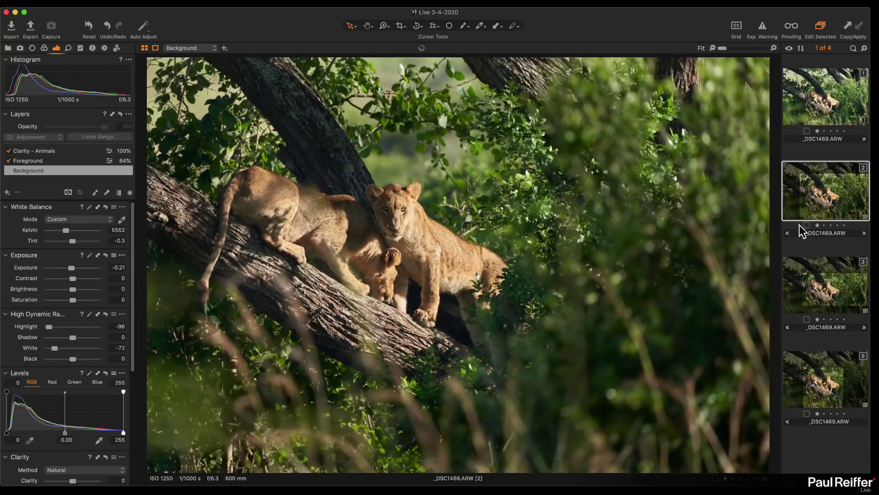
Clone the square-cropped variant and cool the clone's white balance to 4242 Kelvin with a tint of 2.7.
click(813, 384)
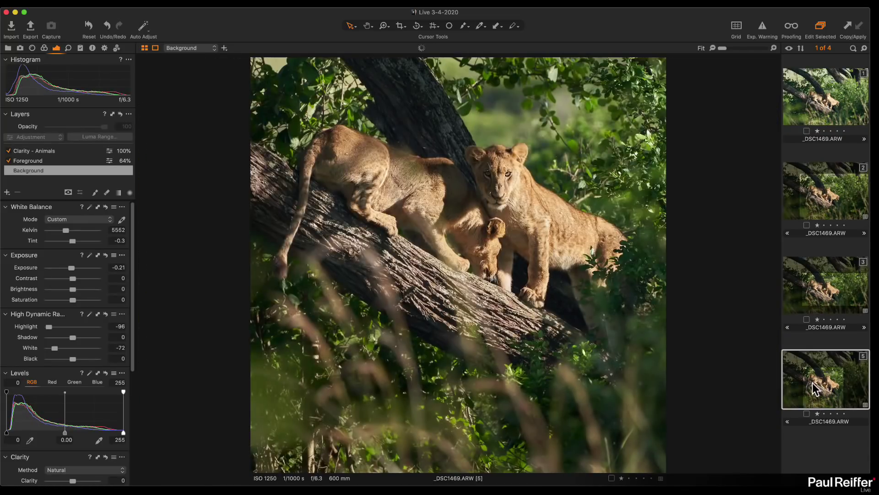
right_click(813, 388)
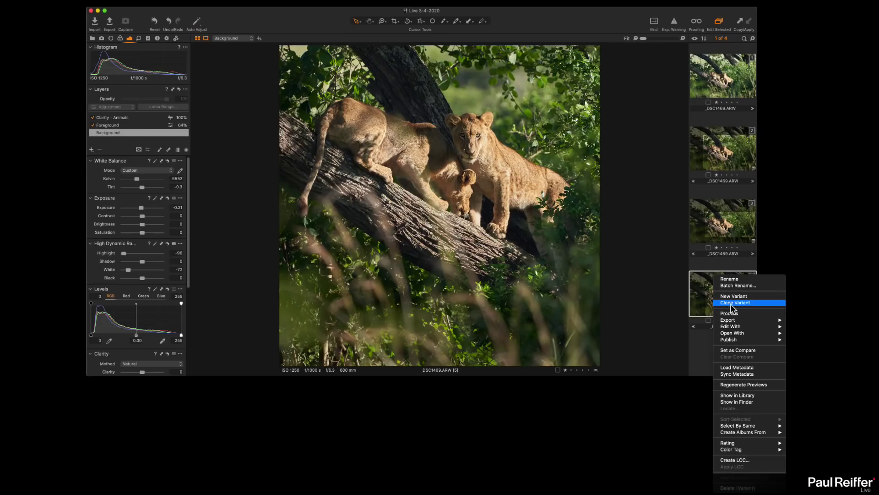
click(731, 303)
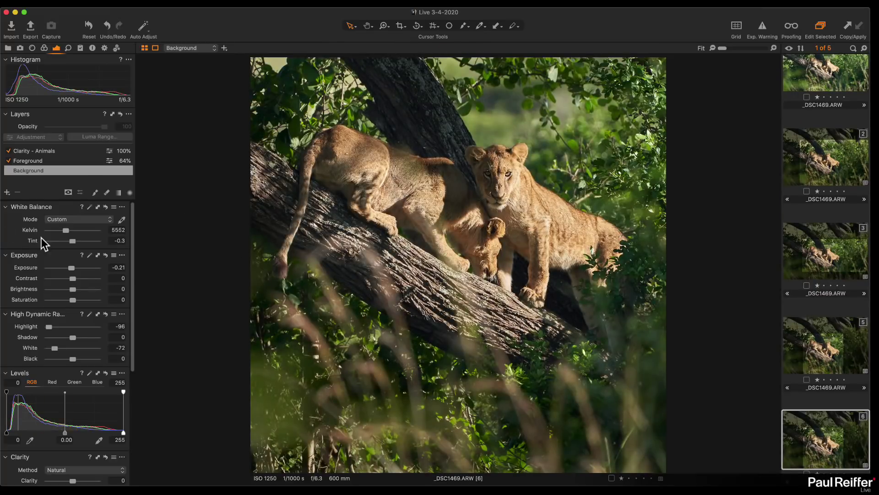
drag(68, 231, 74, 241)
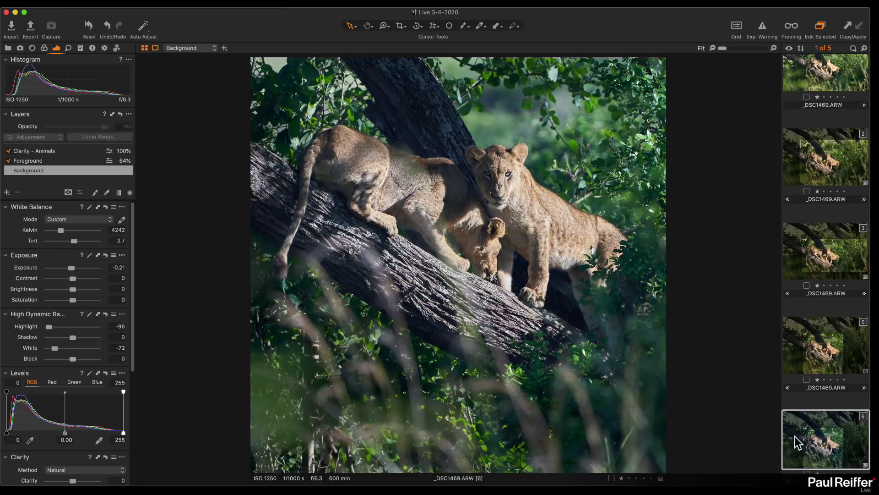
Review the unedited, edited and square-cropped variants in turn at full view.
scroll(829, 308, up, 5)
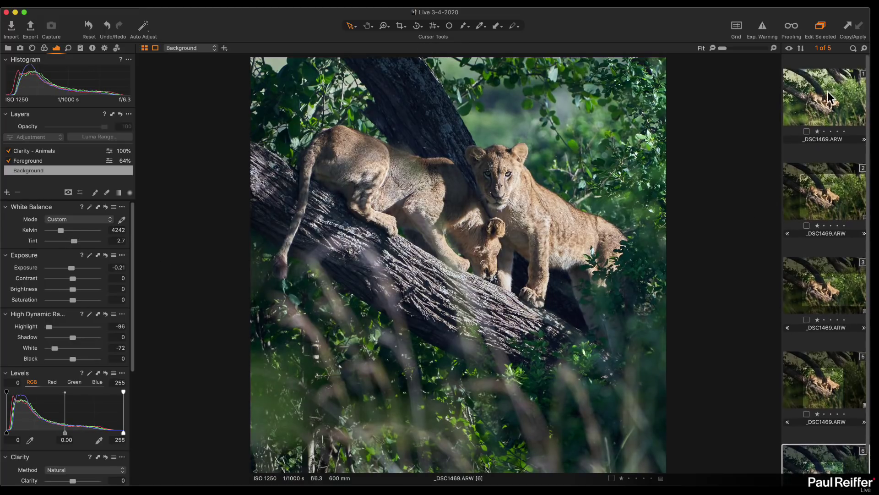
click(854, 97)
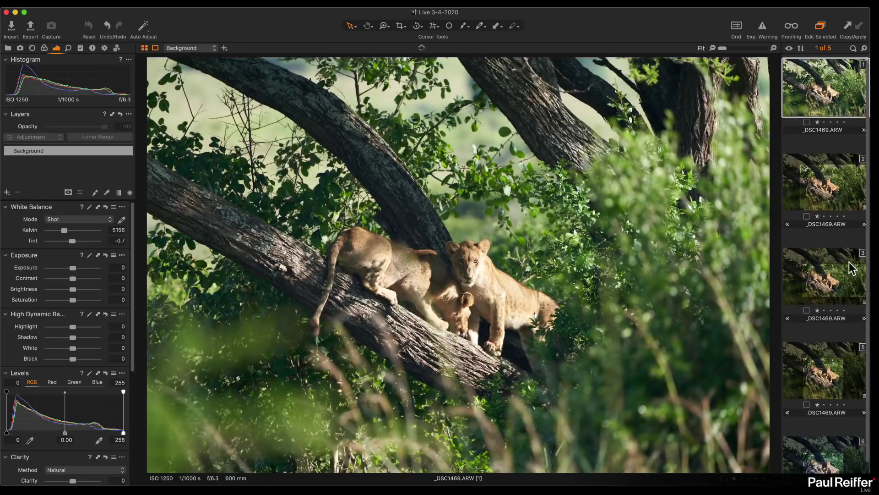
scroll(799, 121, down, 2)
scroll(799, 116, up, 1)
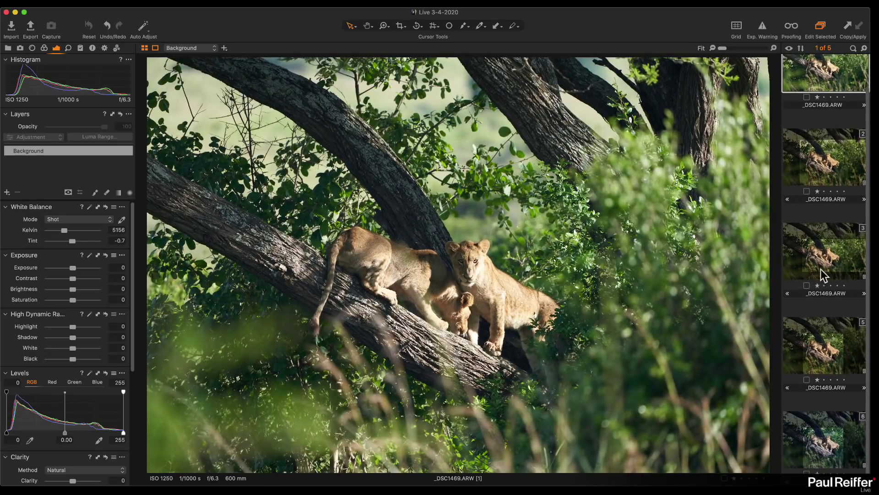
click(832, 161)
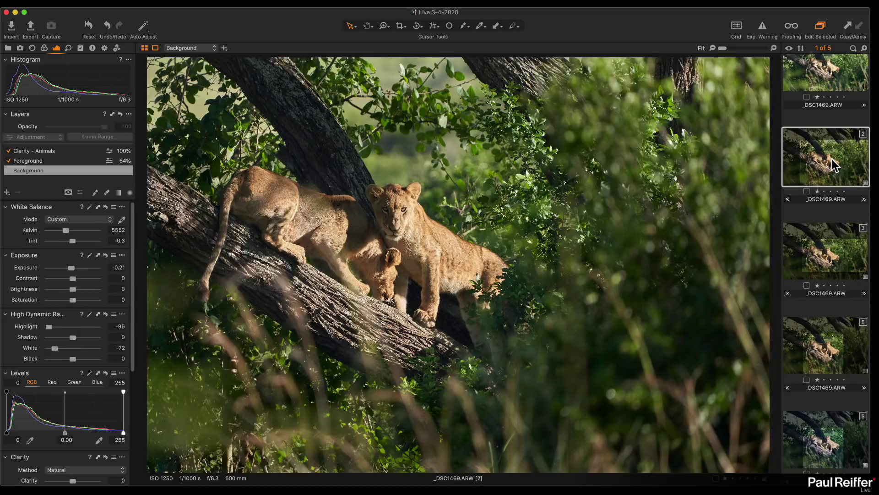
click(823, 325)
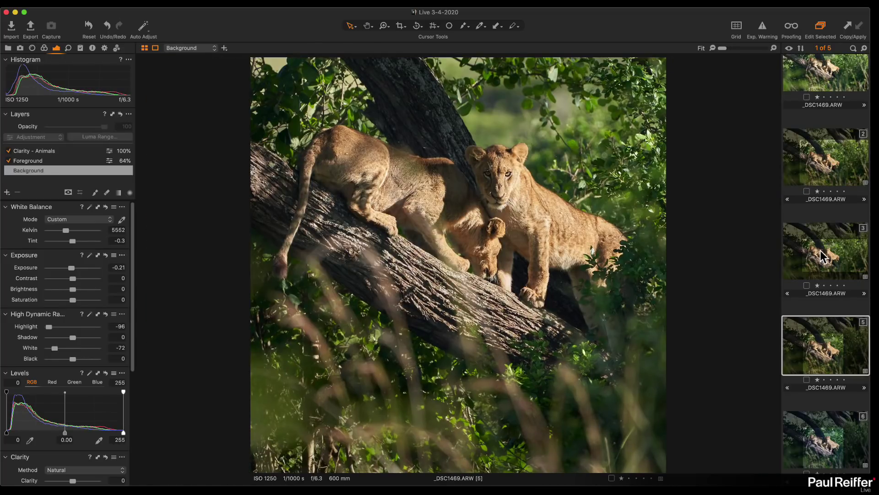
Darken the edges of the panoramic variant with a vignetting amount of -2.36 using Elliptic on Crop.
click(824, 273)
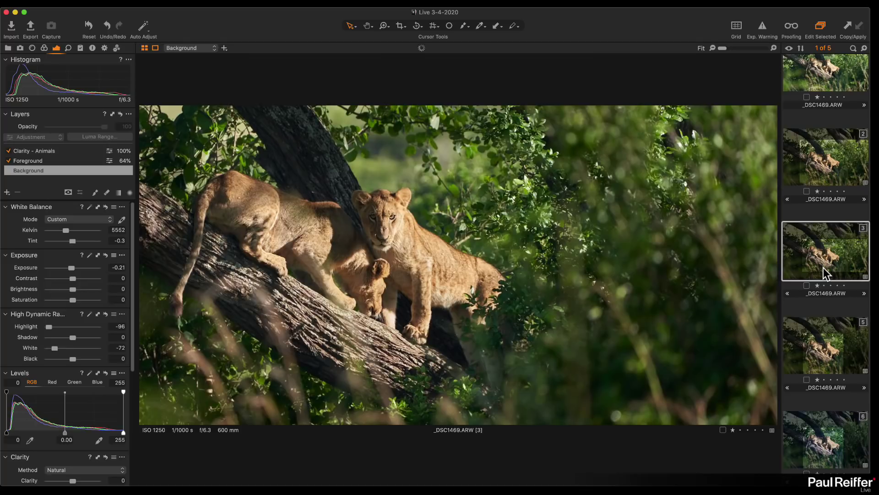
scroll(73, 387, down, 5)
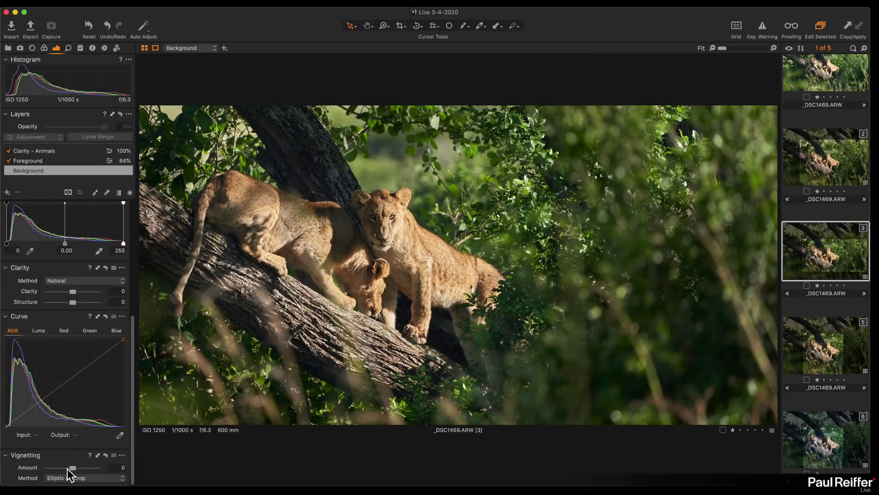
drag(73, 468, 58, 468)
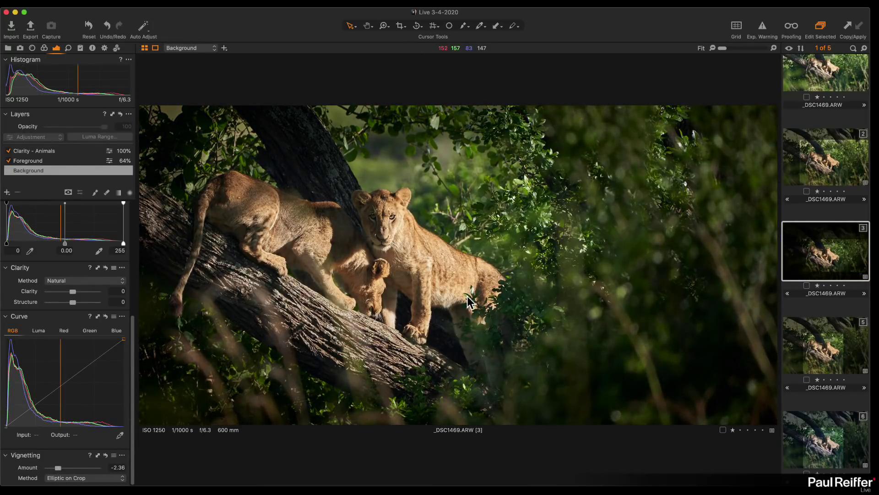
Set the vignetting amount of the warm-toned square variant to -2.36.
click(823, 350)
click(117, 468)
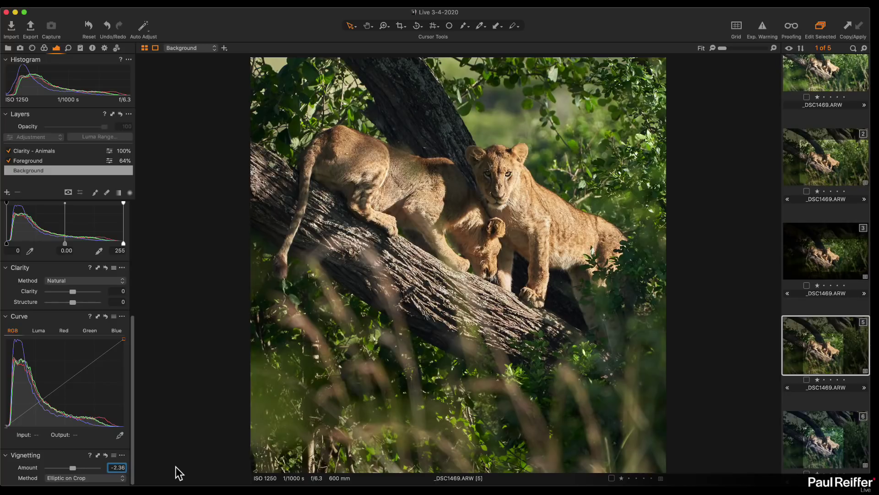
key(Return)
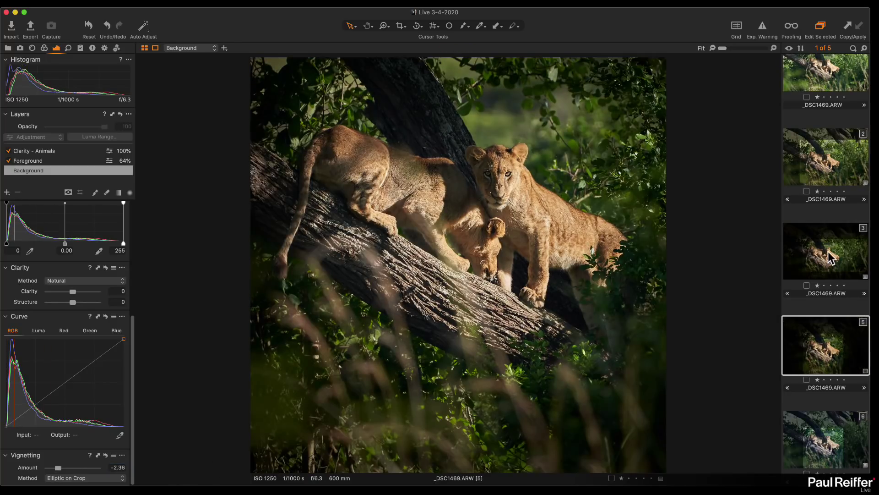
Compare how the vignette follows the panoramic and square crops, checking against the edited variant without a vignette.
click(832, 257)
click(832, 350)
click(823, 256)
click(832, 352)
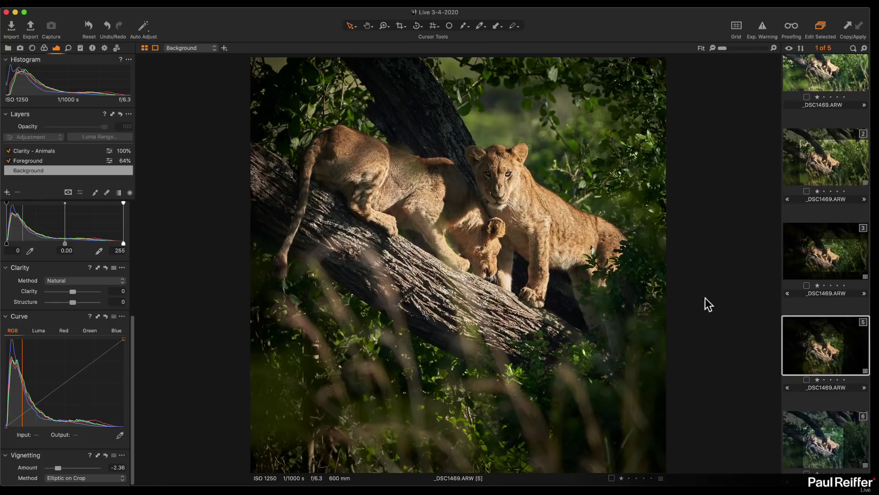
click(824, 175)
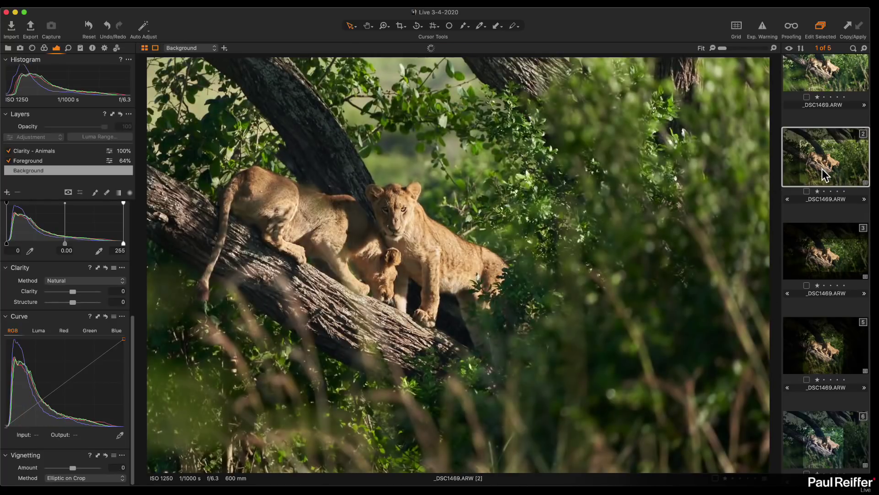
click(836, 267)
click(832, 353)
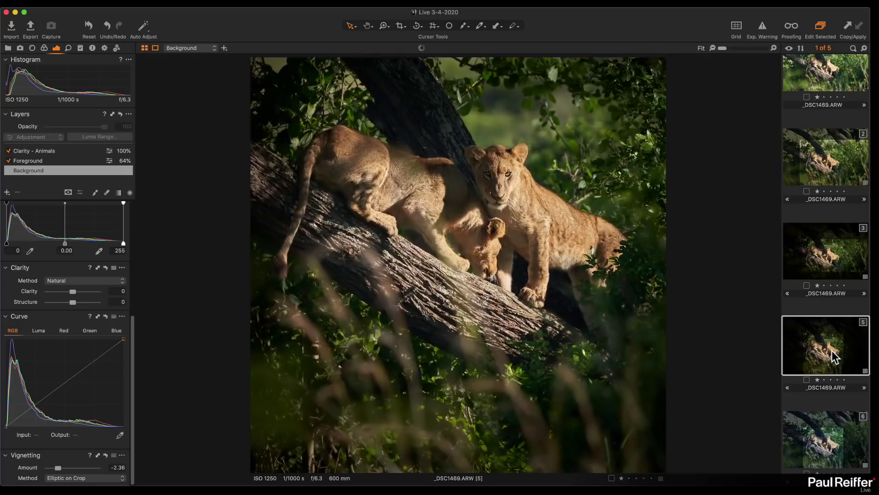
click(823, 262)
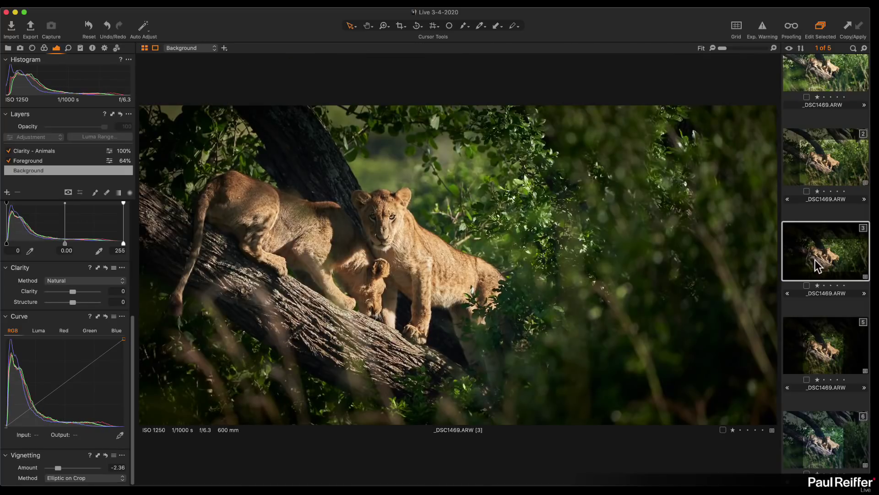
Compare the unedited, edited, panoramic and square variants of the lions to judge how the crop, adjustments and vignette change each.
click(815, 346)
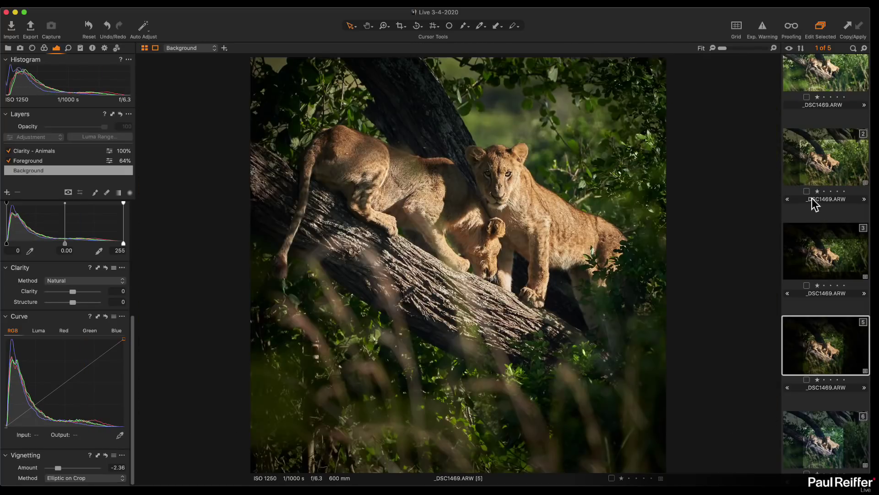
click(826, 166)
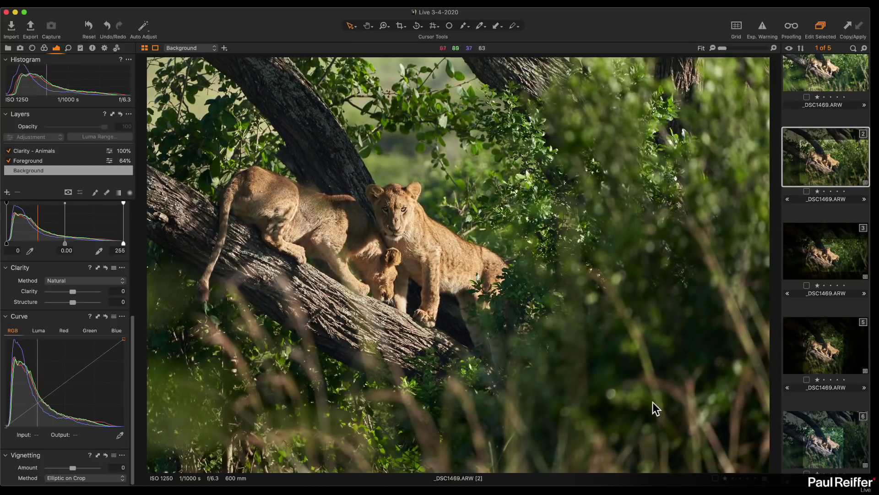
click(843, 78)
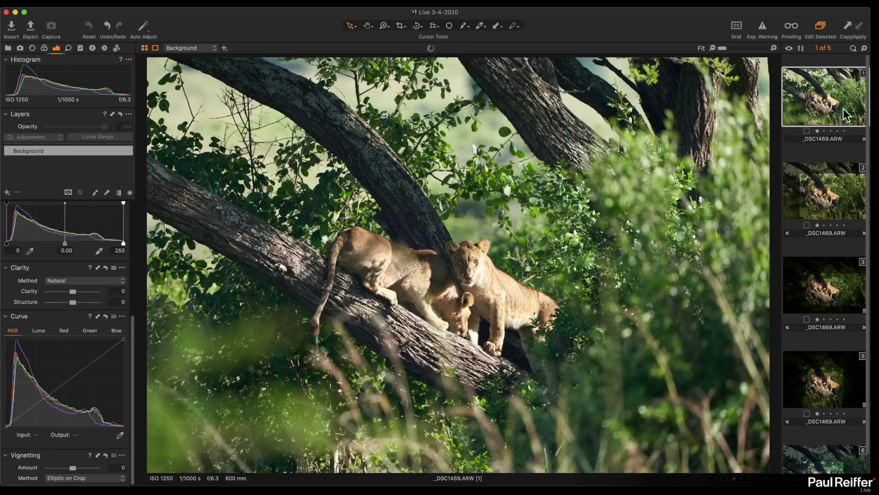
click(828, 288)
click(832, 202)
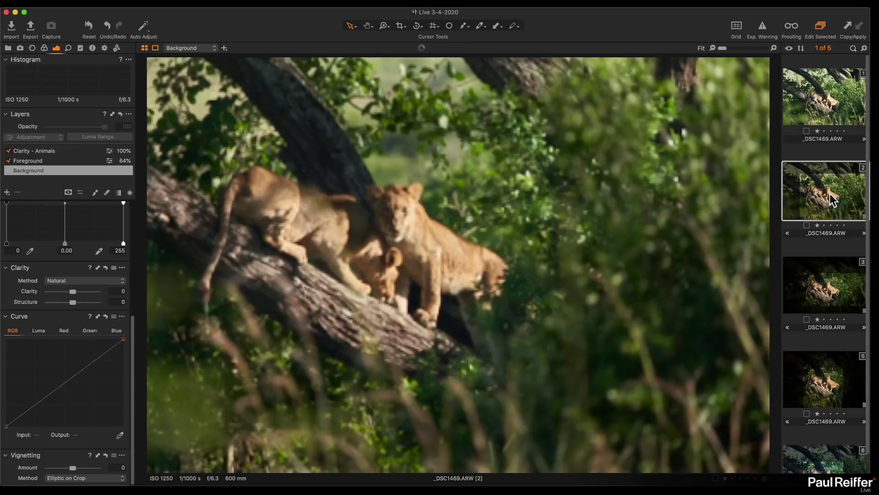
click(830, 386)
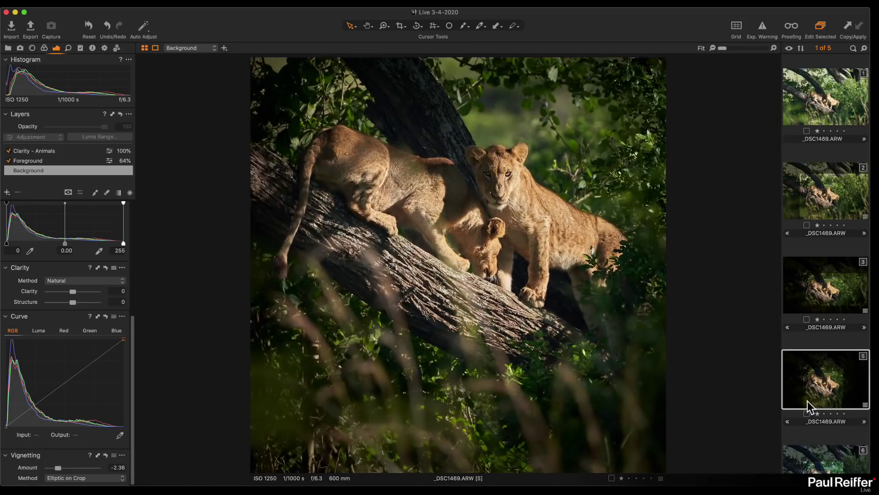
click(807, 188)
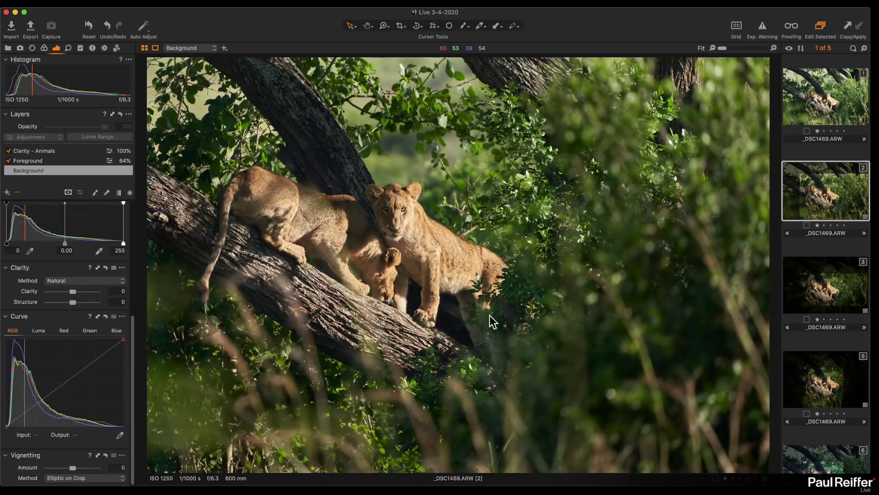
click(831, 101)
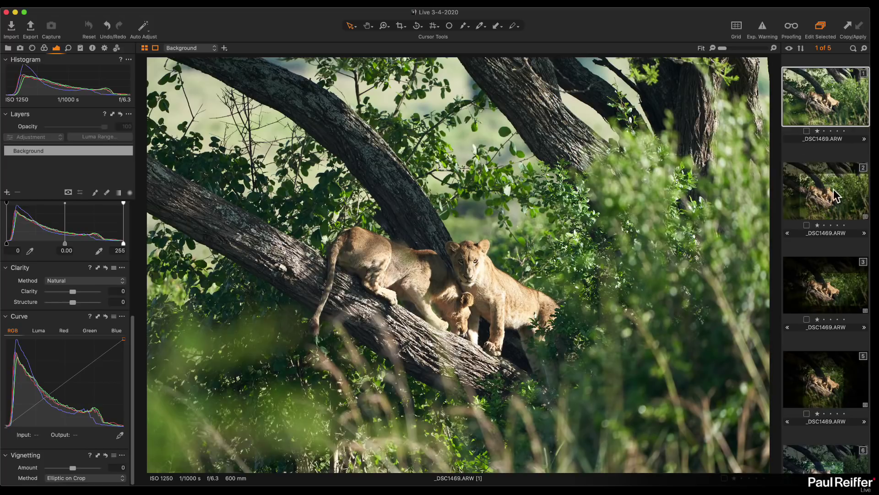
scroll(833, 209, down, 1)
scroll(819, 186, down, 1)
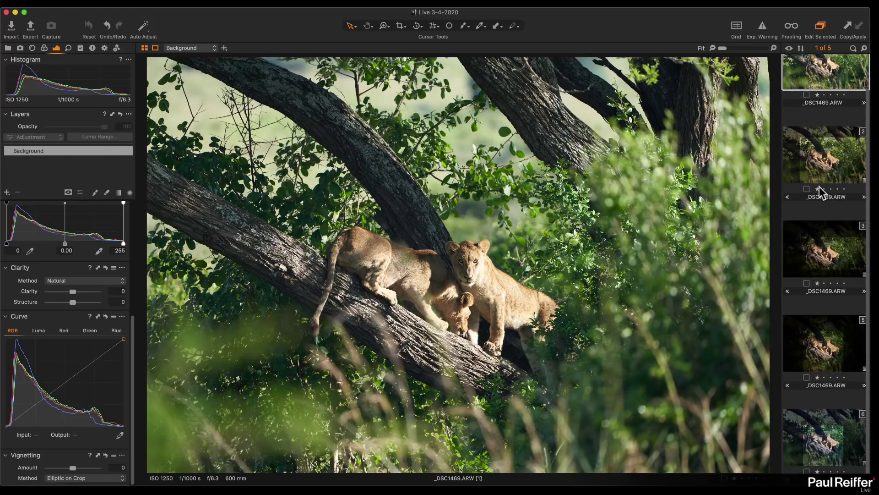
click(804, 82)
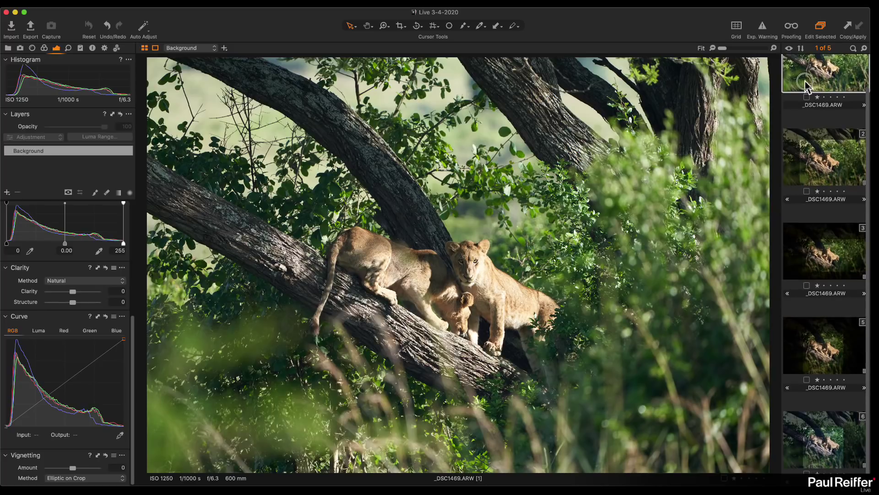
click(823, 170)
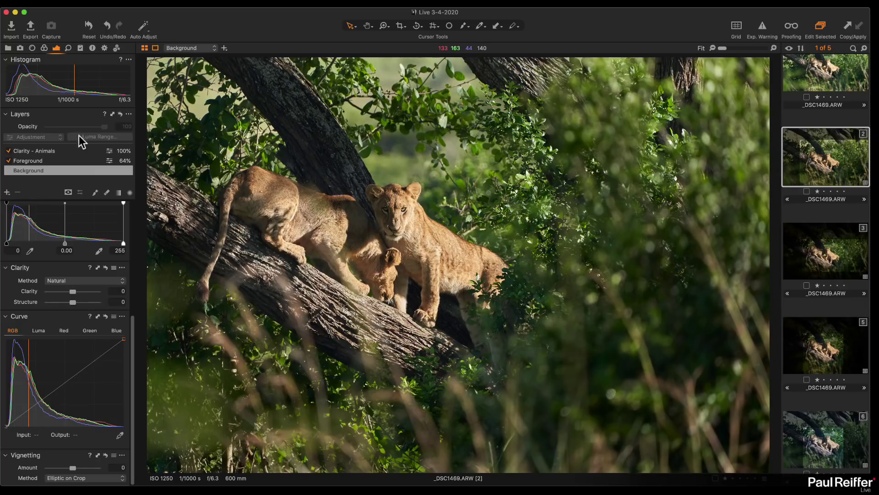
Open the mountain lake photo DSC00538.ARW from its user collection and straighten it along the far shoreline.
click(8, 48)
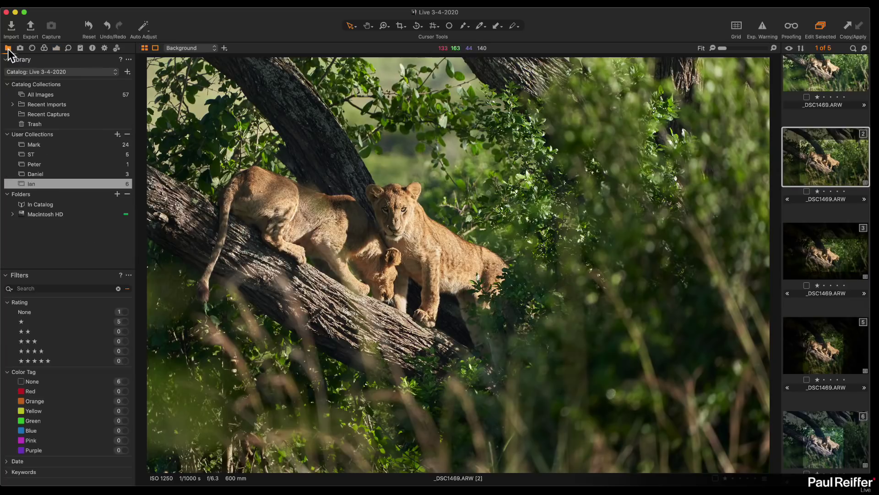
click(48, 165)
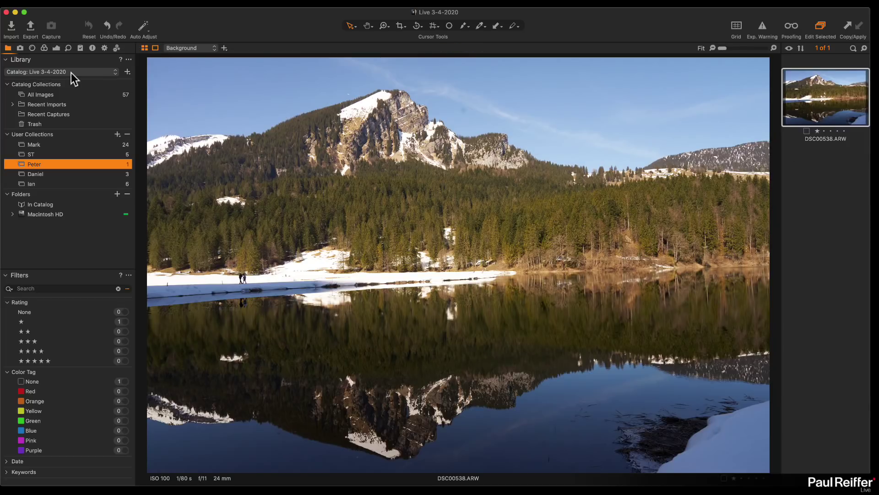
click(32, 48)
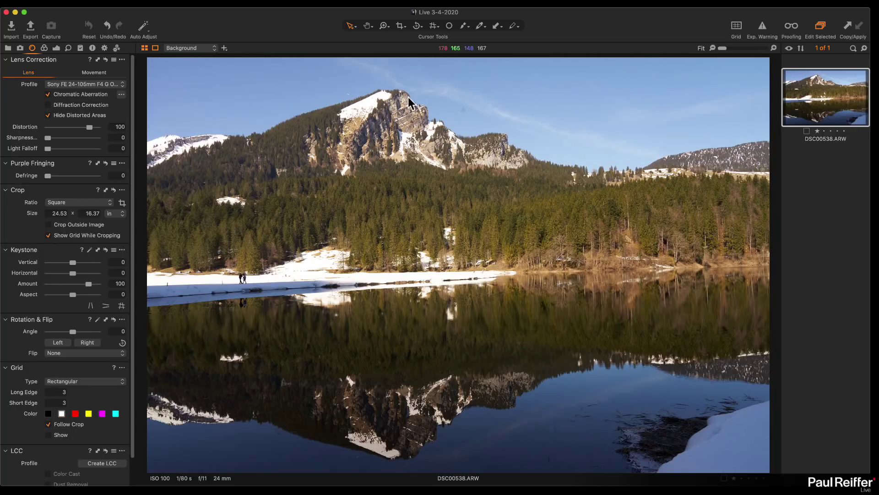
click(417, 28)
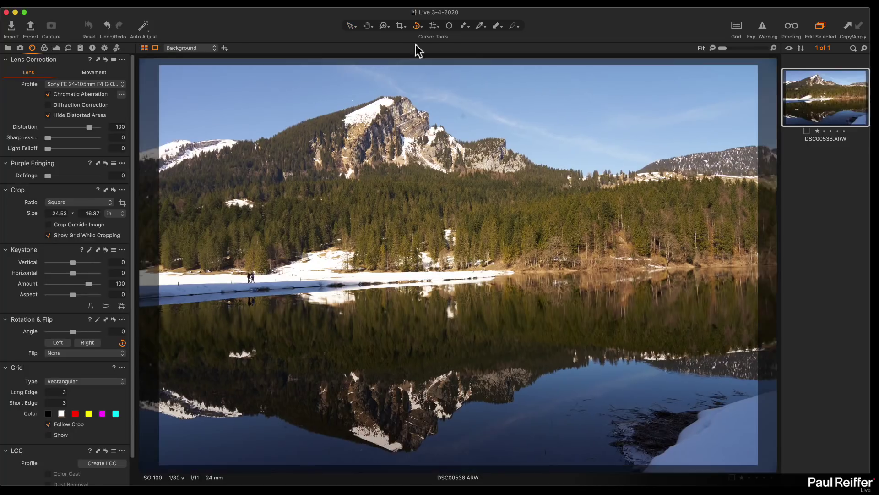
drag(160, 275, 776, 263)
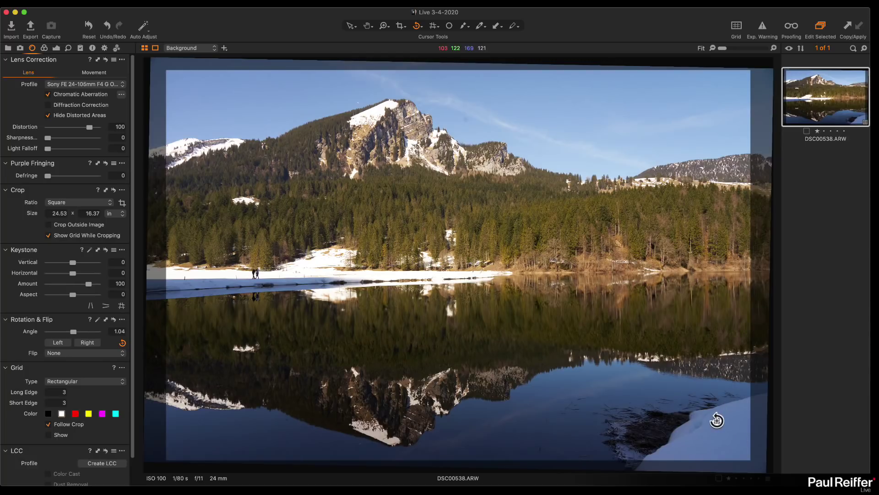
Crop the lake photo at the Original ratio to 24.64 × 16.45 in, extending the frame to the image's left edge.
drag(399, 26, 421, 55)
drag(164, 71, 110, 35)
drag(249, 134, 221, 131)
drag(617, 310, 616, 317)
click(732, 457)
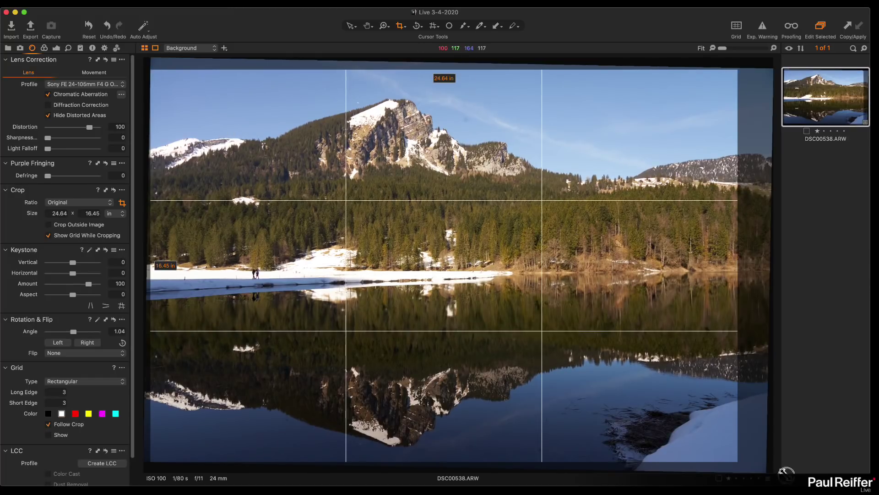
Change the crop ratio to Unconstrained and widen the crop toward the right edge to 25.85 × 16.45 in.
click(404, 26)
click(417, 48)
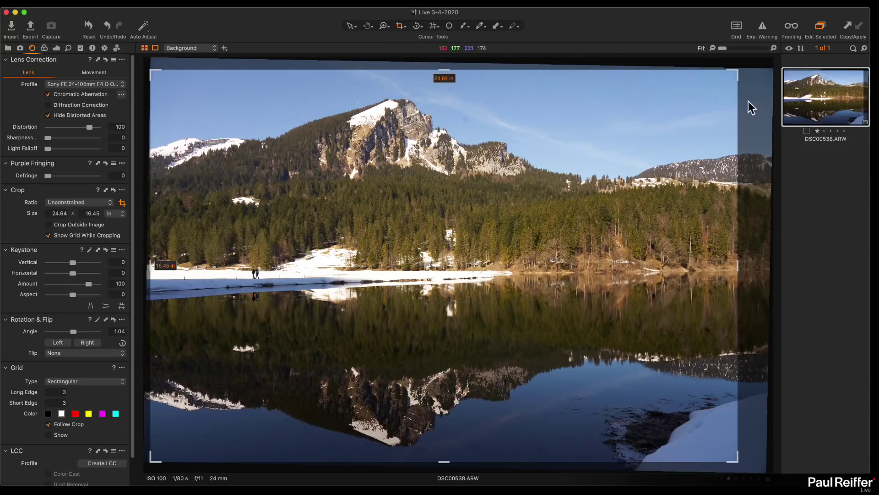
drag(741, 261, 790, 269)
click(459, 462)
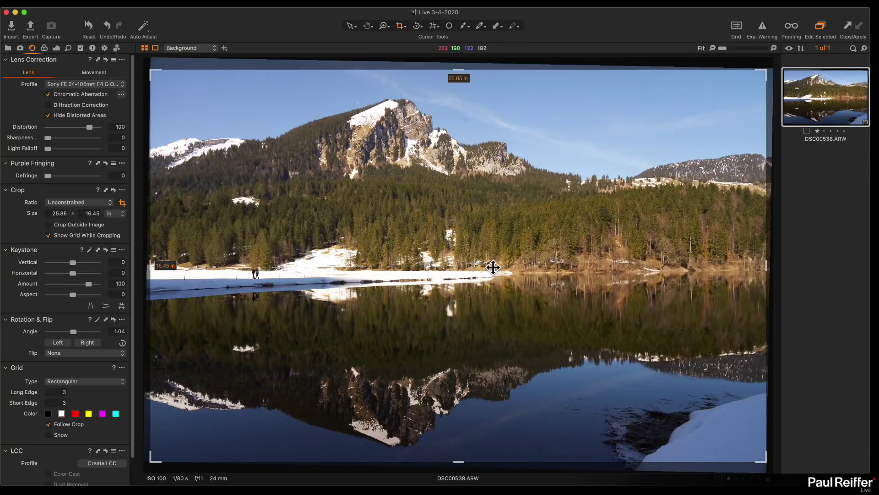
Apply a horizontal keystone correction with one guide across the hills above the lake and the other along their reflection in the water.
click(438, 26)
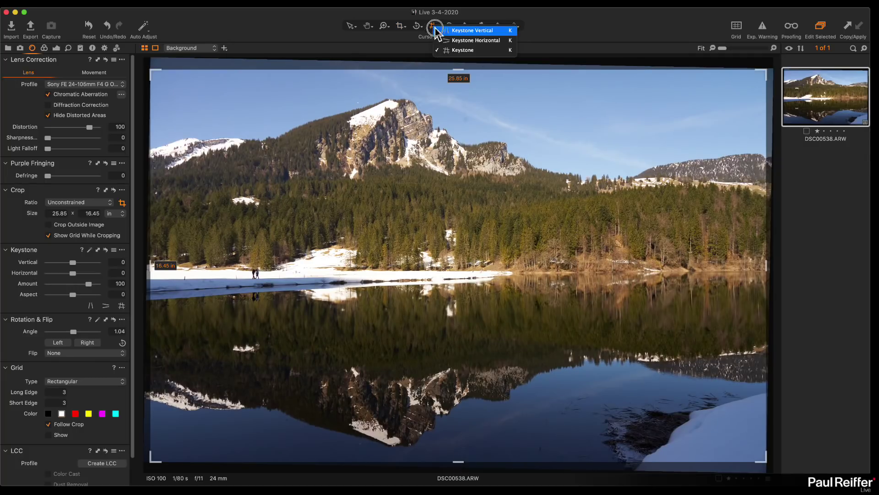
click(467, 41)
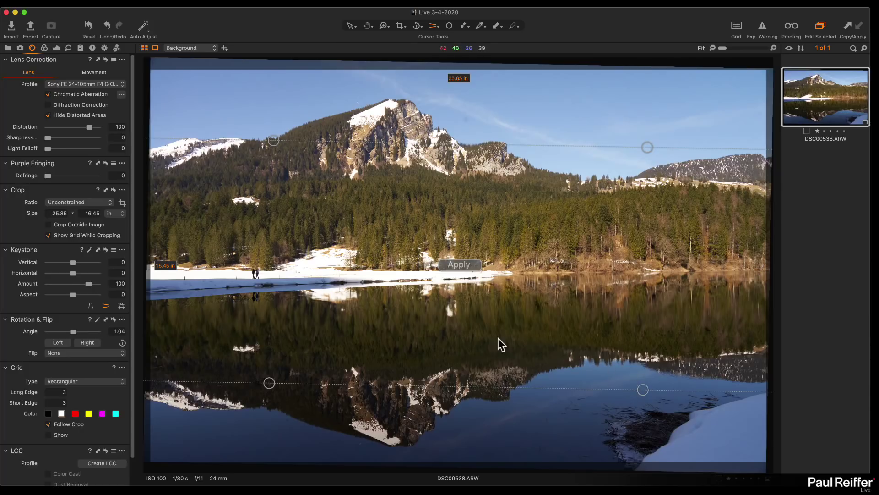
drag(641, 389, 666, 365)
drag(647, 147, 648, 153)
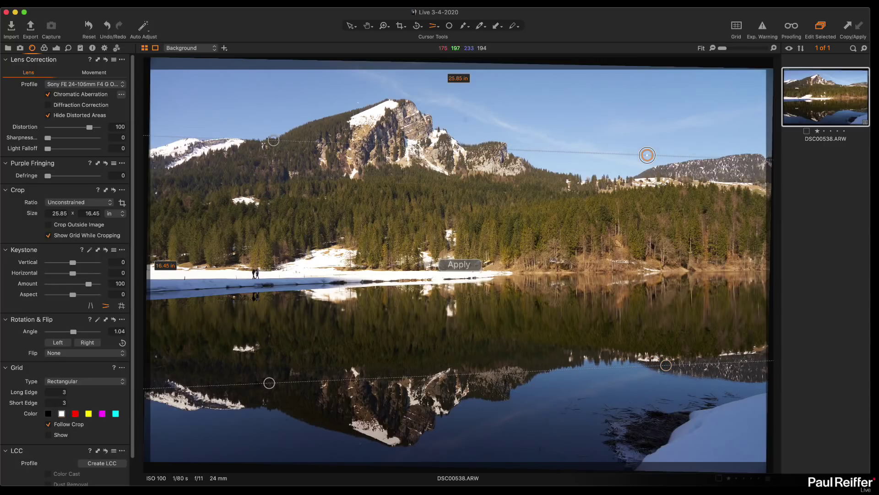
click(469, 266)
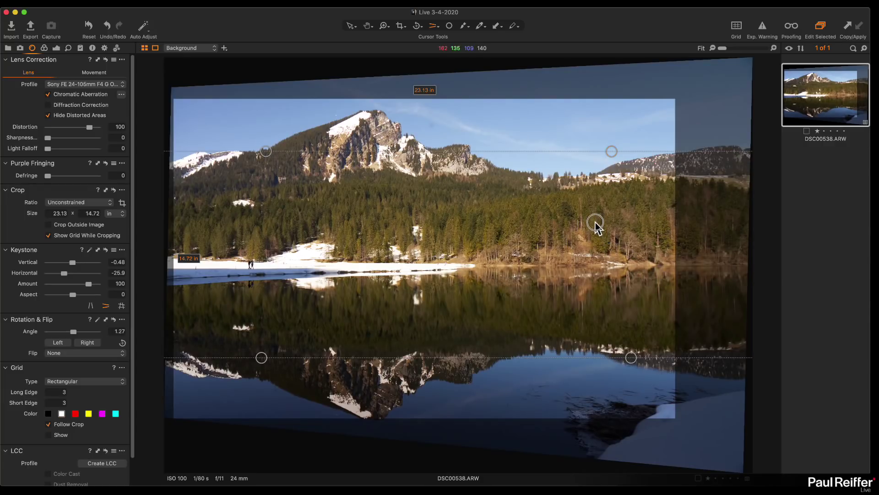
Recrop the keystone-corrected lake photo to 26.42 × 15.24 in, keeping the mountain's full reflection in the frame.
click(393, 27)
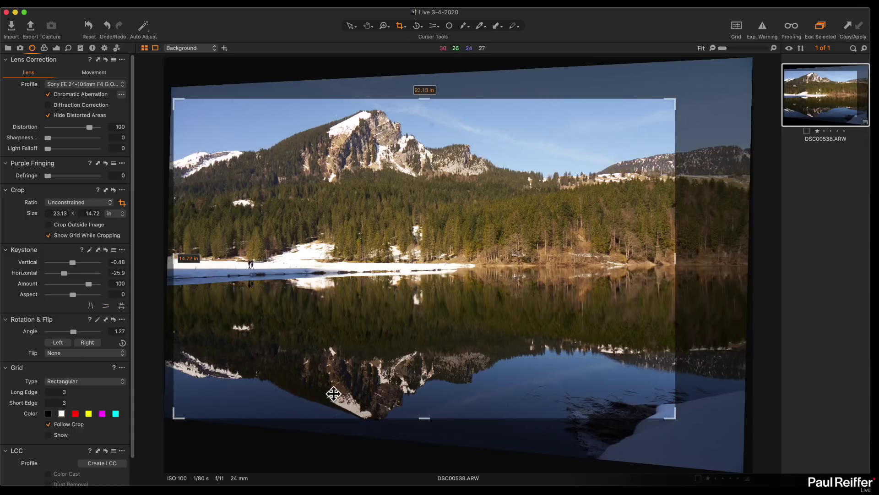
drag(667, 404, 771, 392)
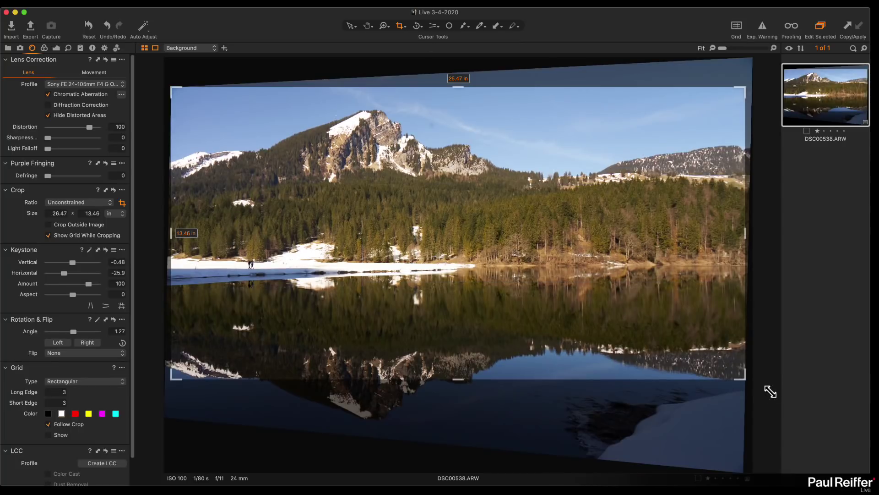
click(358, 25)
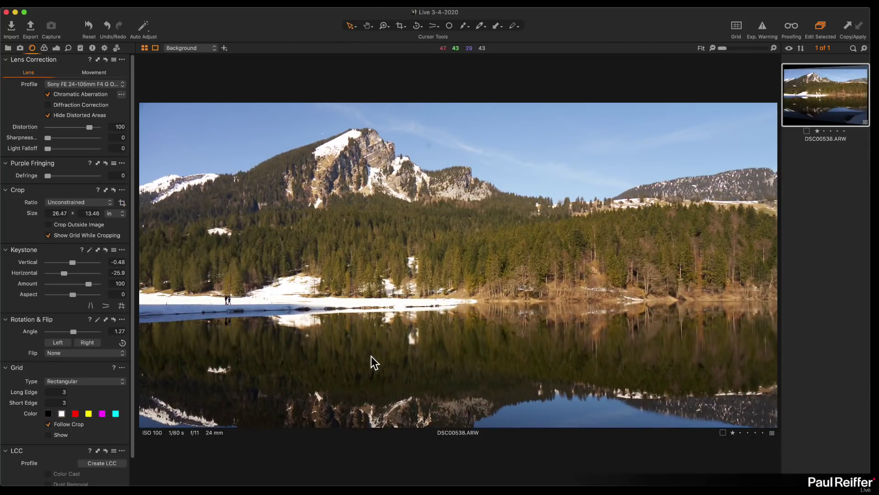
click(402, 28)
drag(740, 377, 754, 440)
click(351, 26)
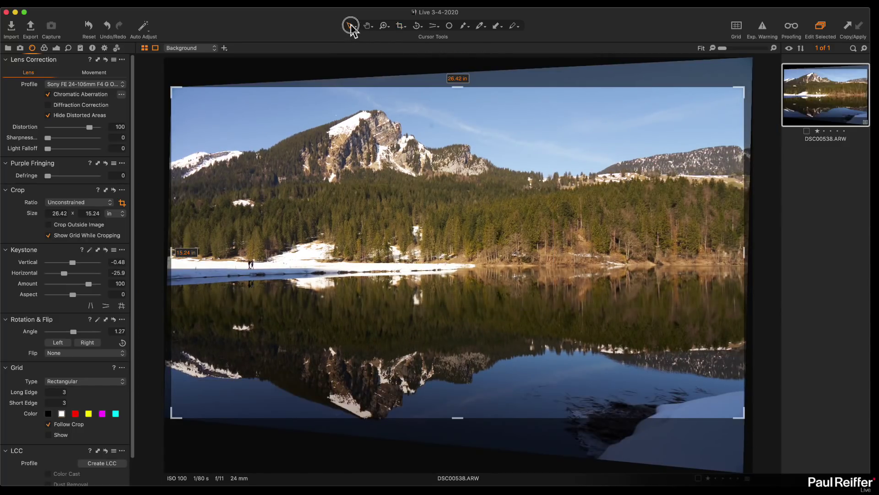
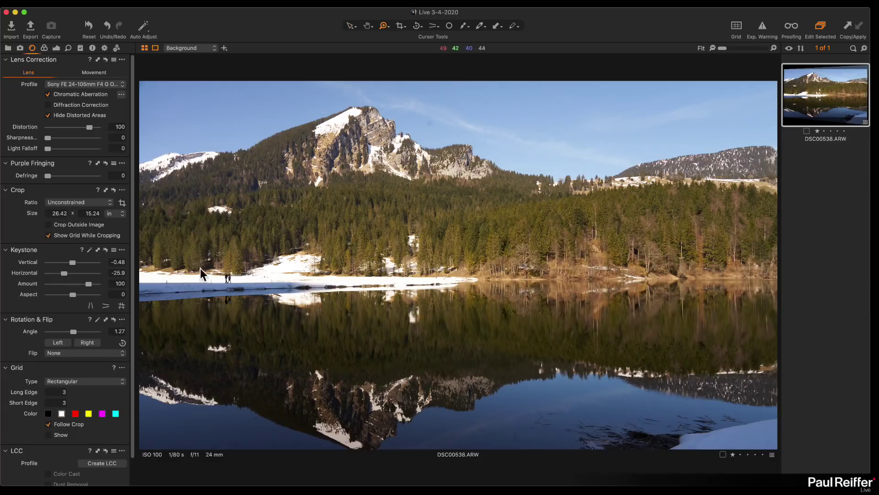
Check the two walkers on the snowy shore up close and set the purple fringing Defringe amount to 83.
click(287, 353)
click(394, 208)
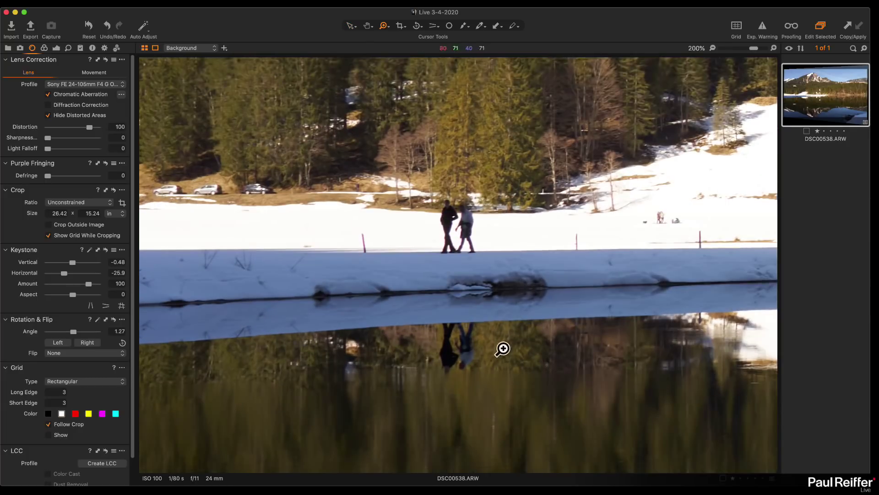
click(476, 273)
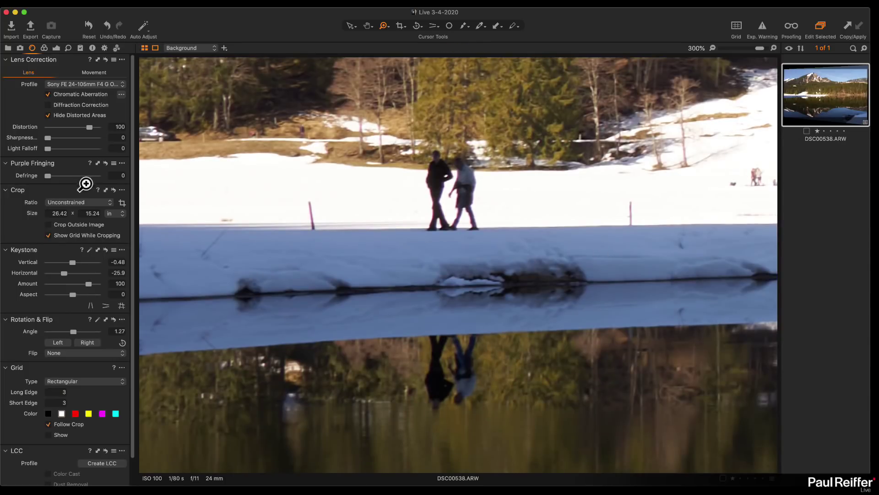
click(453, 214)
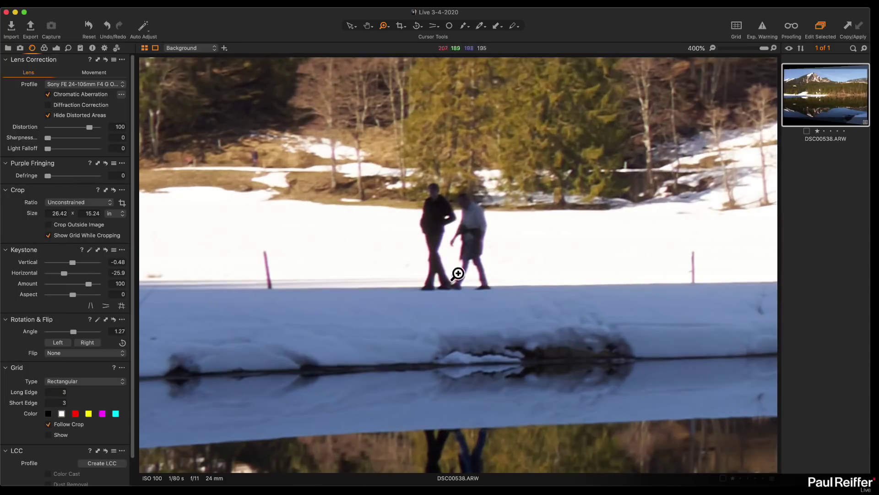
alt+click(451, 247)
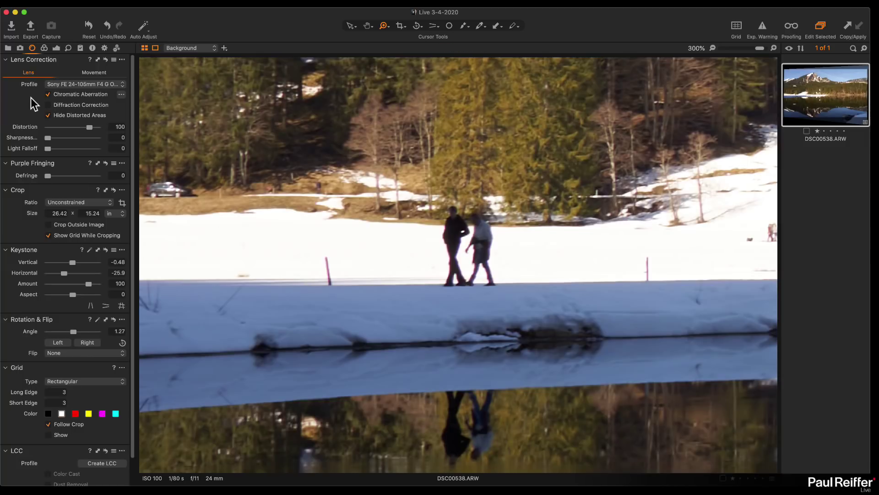
drag(48, 175, 89, 177)
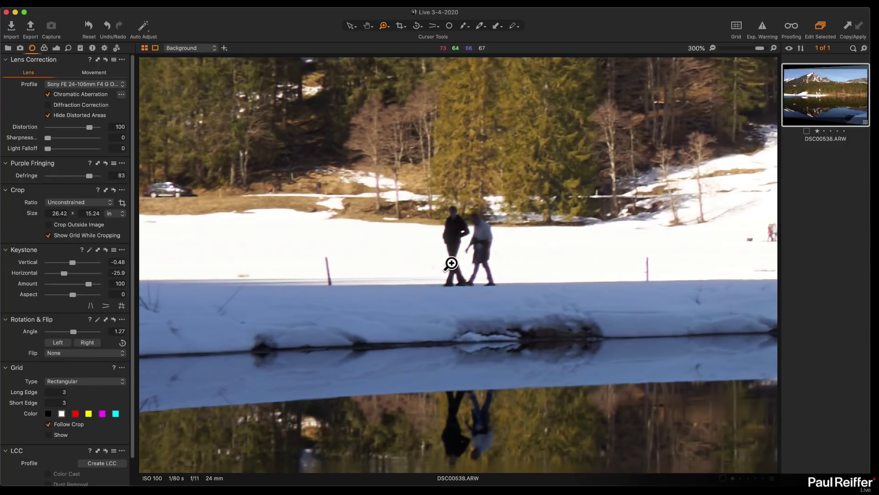
click(90, 175)
On a new heal layer, brush out the two walkers on the snowy shore, sourcing from the snow edge just beside them.
click(56, 47)
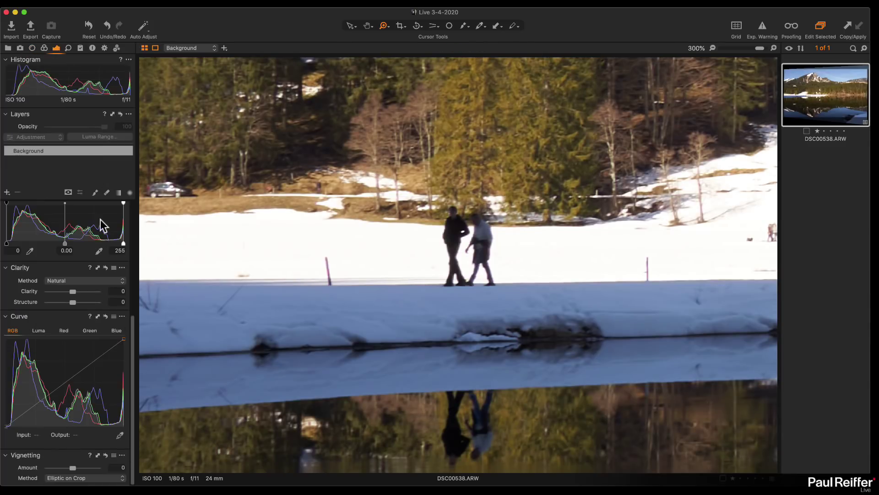
click(7, 193)
click(59, 219)
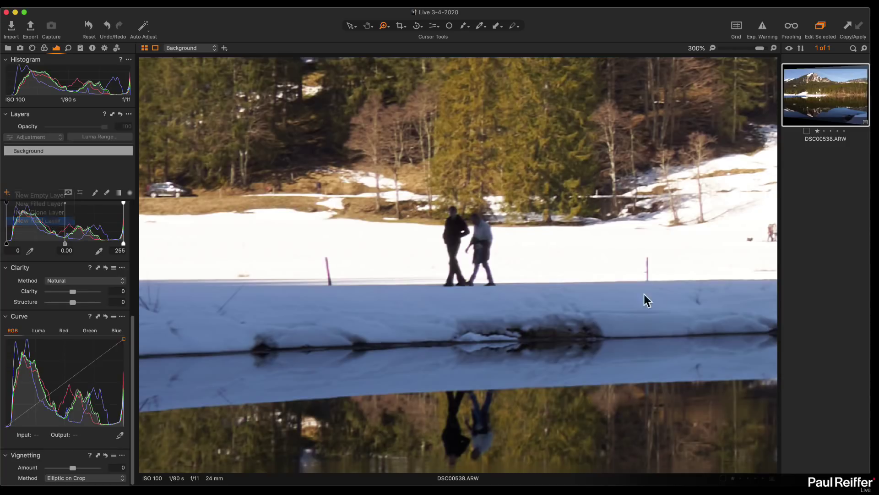
click(95, 193)
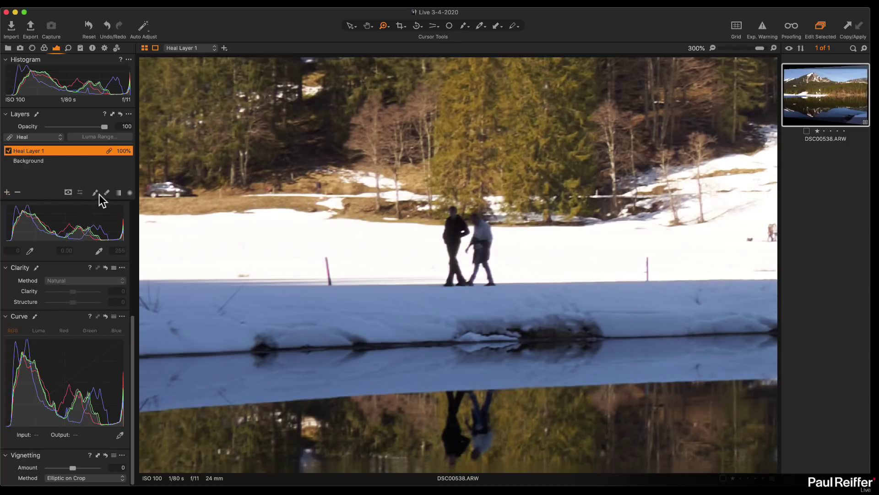
key(bracketleft)
key(bracketleft)
key(bracketleft)
key(bracketleft)
alt+click(583, 281)
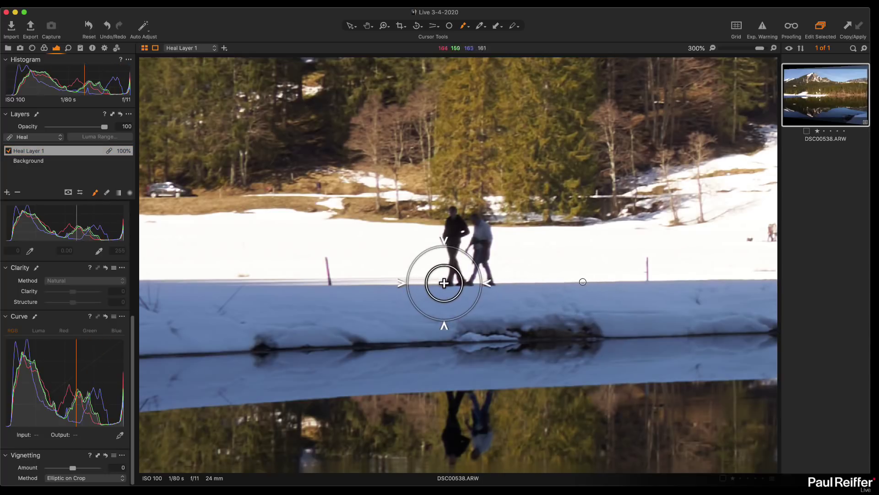
drag(444, 283, 489, 275)
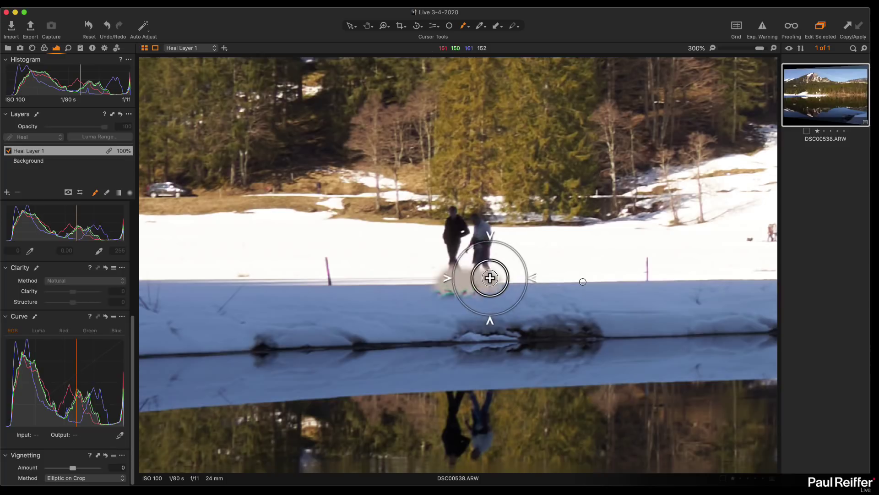
mouse_move(451, 212)
mouse_down()
mouse_move(477, 222)
mouse_move(482, 266)
mouse_move(484, 234)
mouse_move(441, 238)
mouse_move(459, 246)
mouse_up()
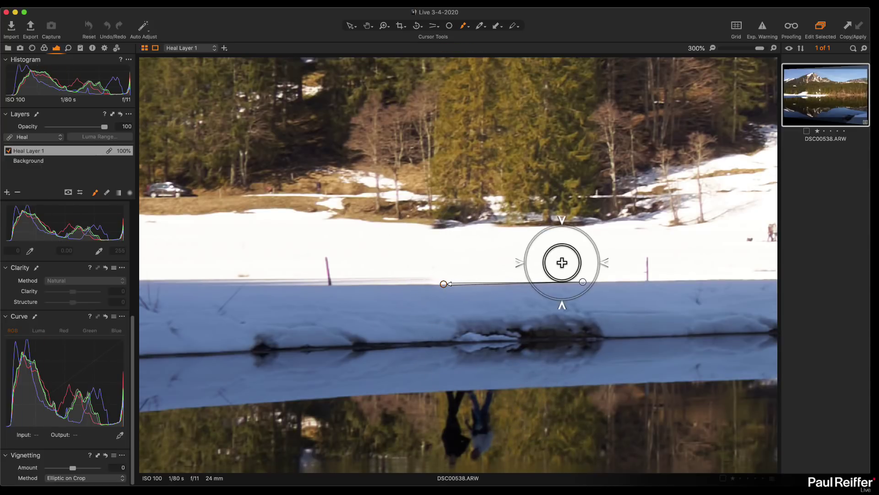
drag(582, 281, 555, 282)
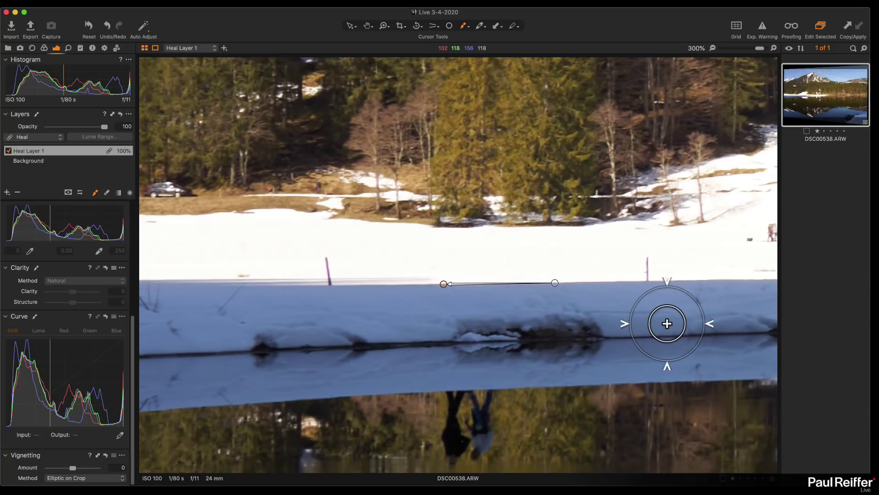
Add a second heal layer and brush out the walkers' reflection in the lake, then check the whole photo.
mouse_move(518, 392)
mouse_down()
mouse_move(497, 197)
mouse_move(447, 189)
mouse_up()
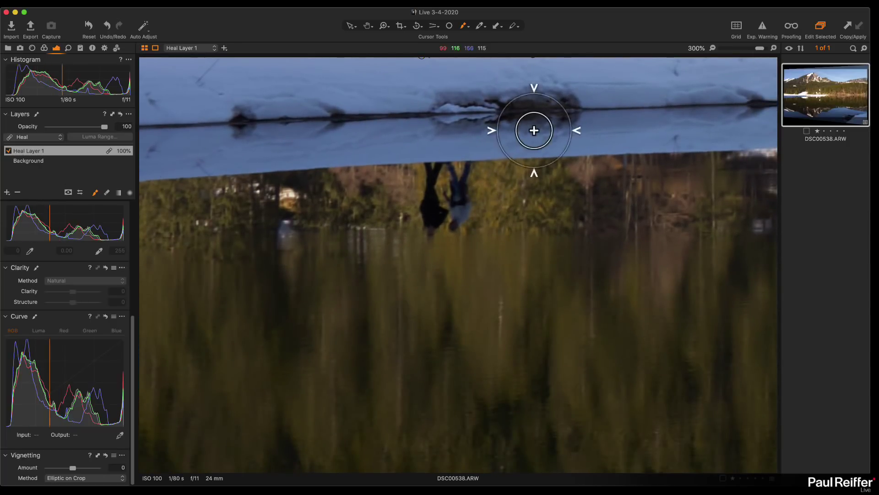
click(8, 194)
click(27, 220)
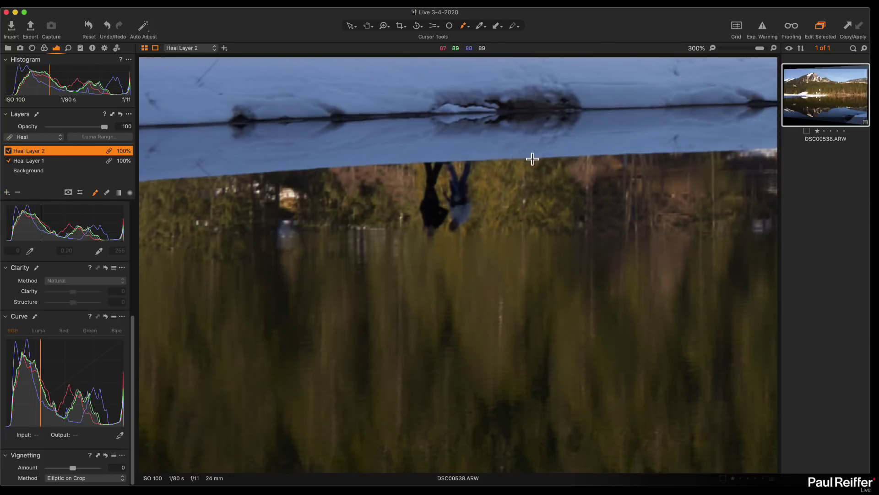
mouse_move(534, 157)
mouse_down()
mouse_move(440, 165)
mouse_move(463, 171)
mouse_move(427, 200)
mouse_move(431, 234)
mouse_move(453, 200)
mouse_move(455, 224)
mouse_move(461, 208)
mouse_move(512, 203)
mouse_up()
key(z)
alt+click(459, 214)
alt+click(459, 214)
alt+click(402, 334)
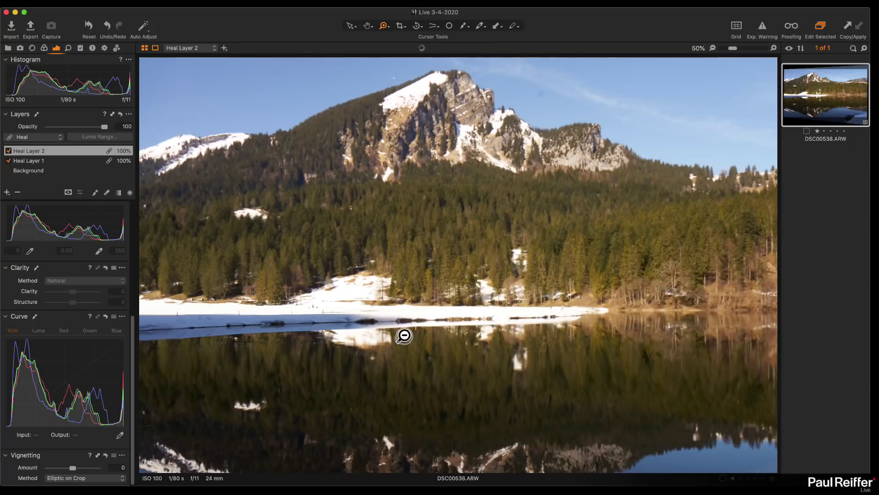
alt+click(471, 323)
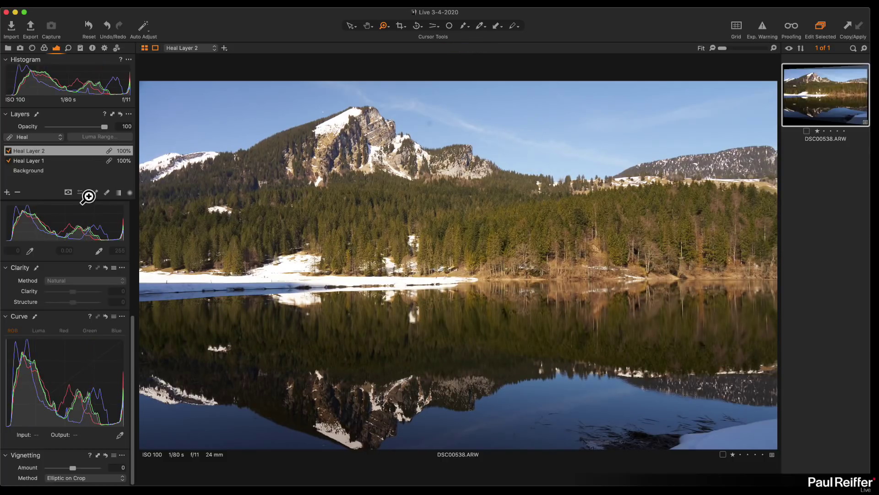
Add an empty layer named Sky and draw a linear gradient mask fading from the sky down into the upper forest.
click(44, 47)
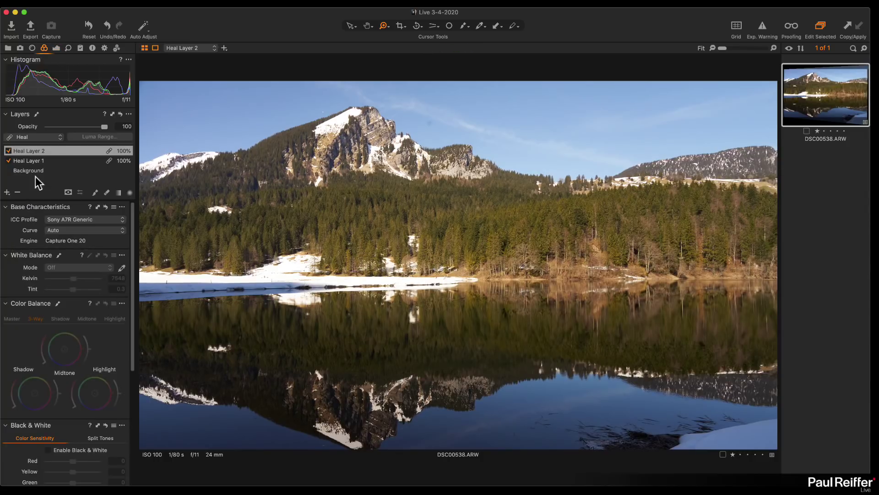
click(7, 192)
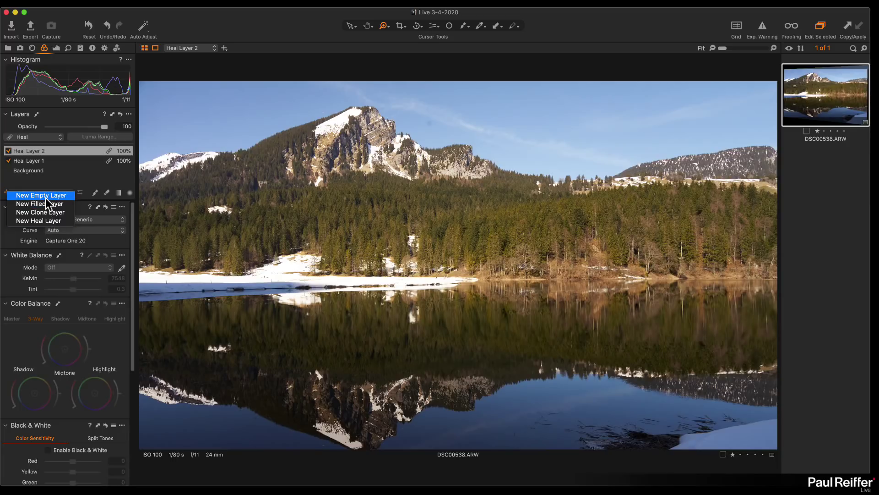
click(41, 195)
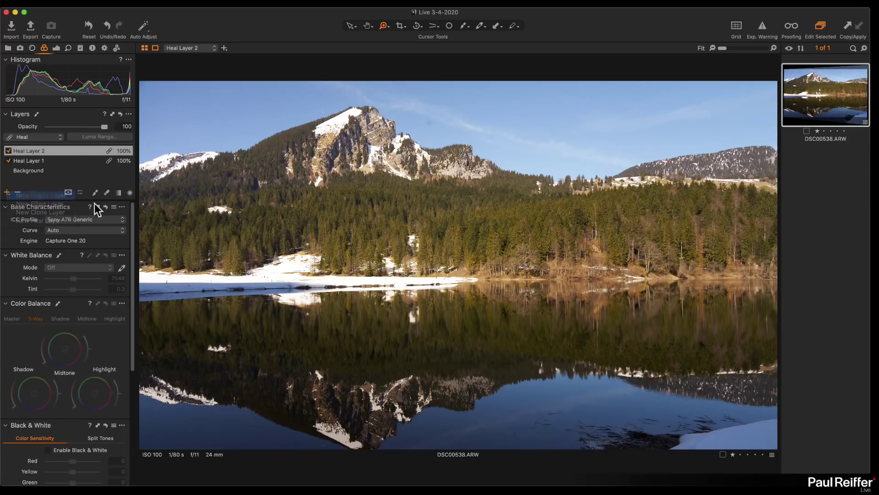
double_click(25, 153)
text(Sky)
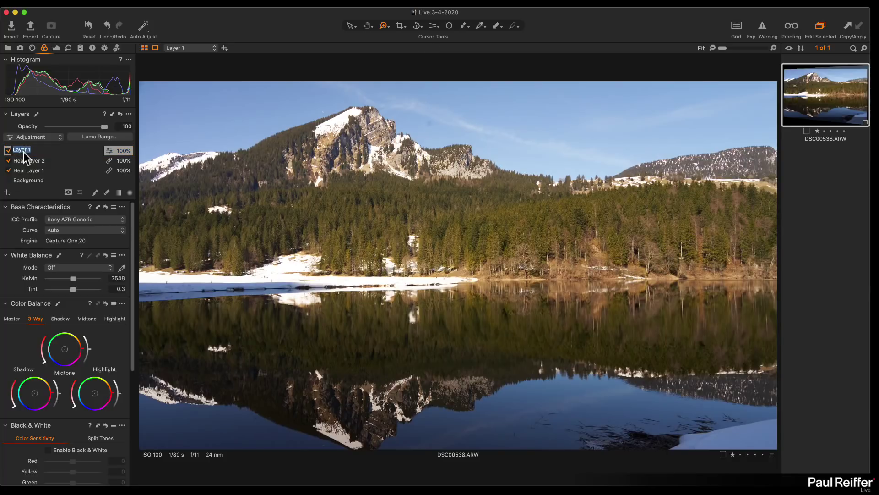
key(Return)
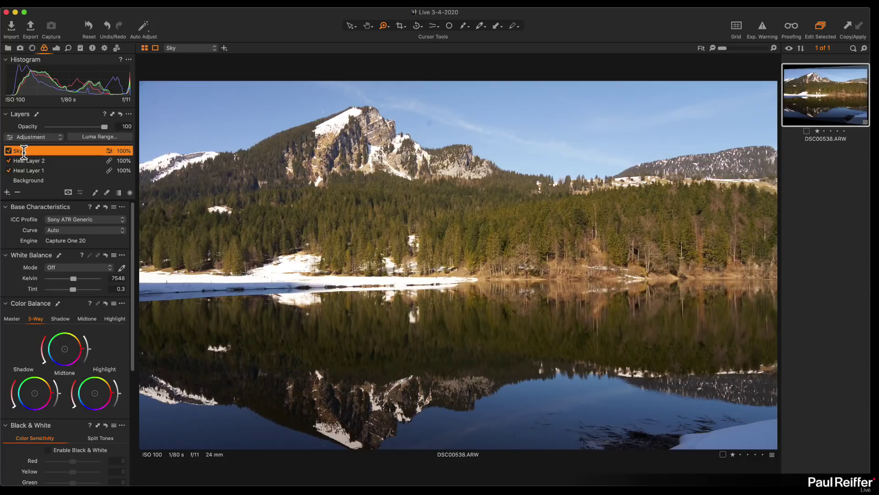
click(119, 192)
mouse_move(435, 174)
mouse_down()
mouse_move(433, 232)
mouse_move(422, 215)
mouse_move(432, 215)
mouse_up()
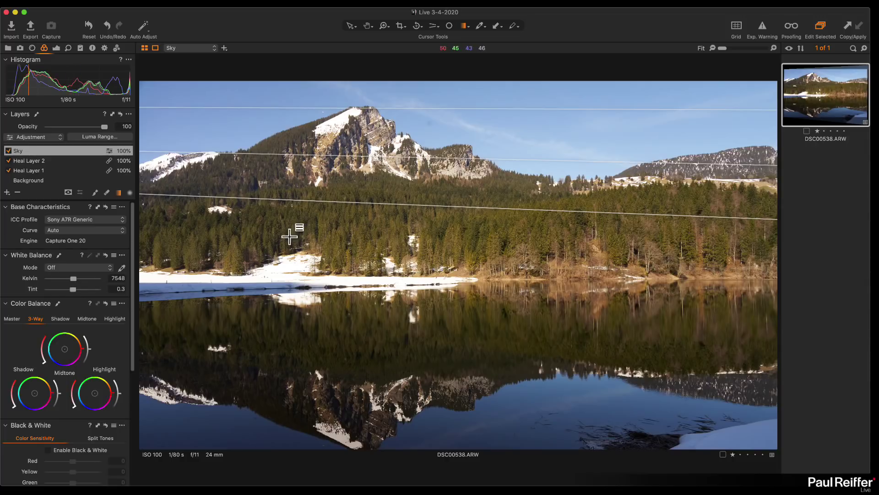
Adjust the sky's blue tones on the Sky layer to hue 0.5, saturation 29.6 and lightness -33.1.
scroll(86, 428, down, 5)
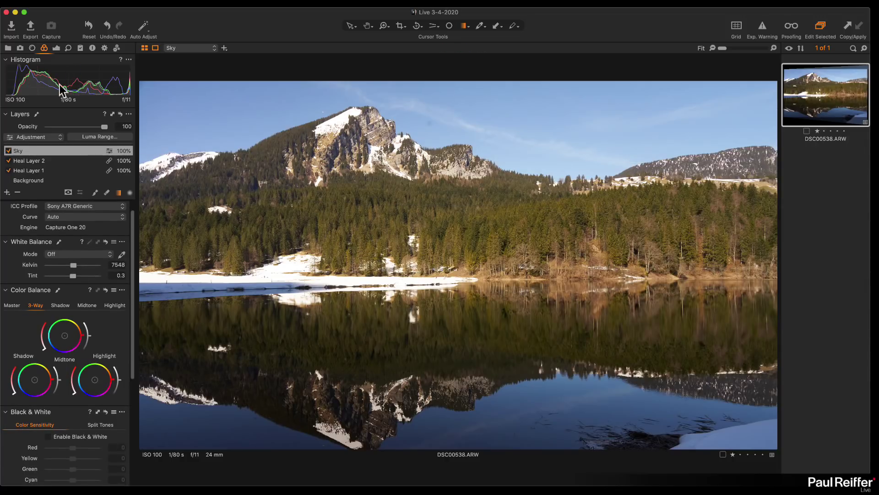
scroll(90, 325, down, 3)
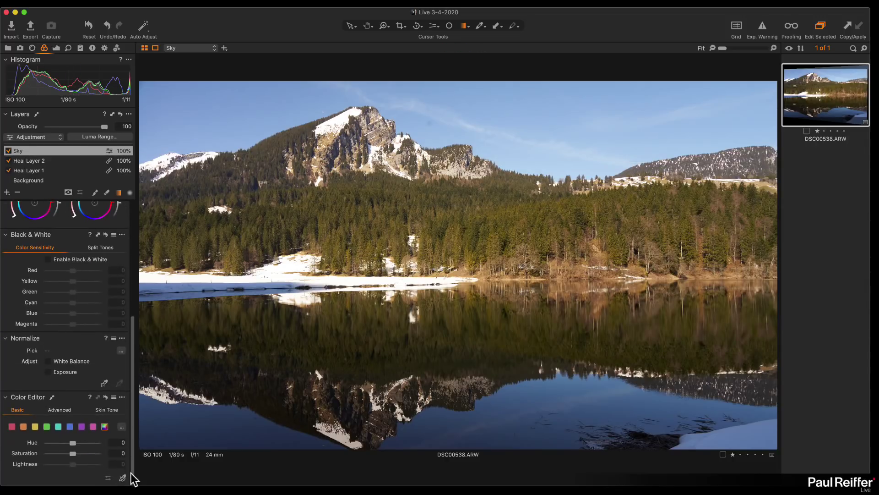
drag(447, 129, 380, 103)
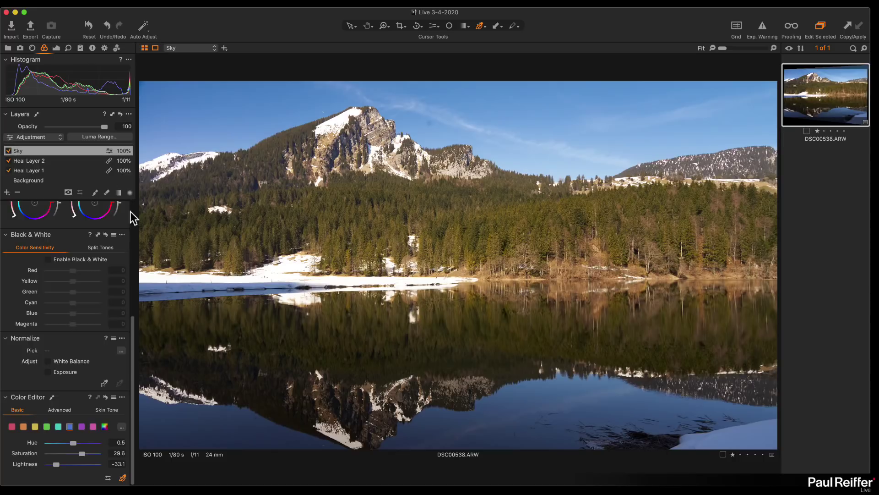
Tilt the Sky gradient mask to follow the descending skyline and set the cyan tones to hue 6.7, saturation 4.4 and lightness -19.7.
click(119, 194)
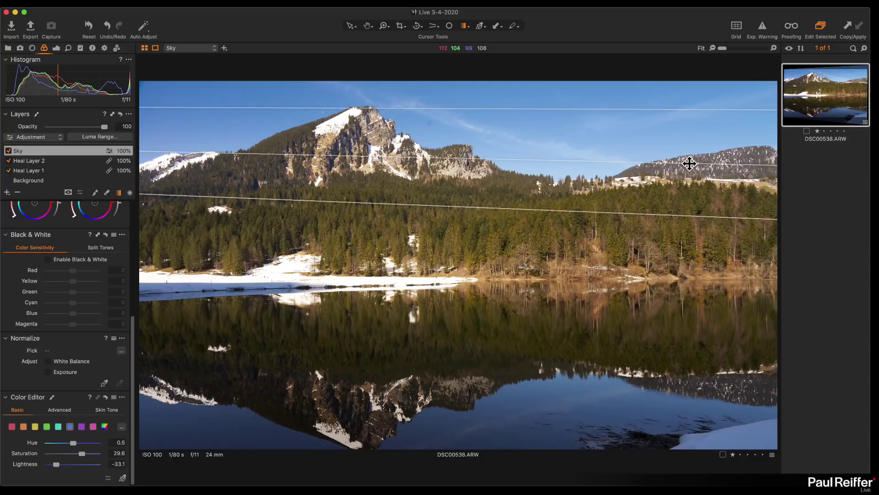
drag(689, 164, 690, 184)
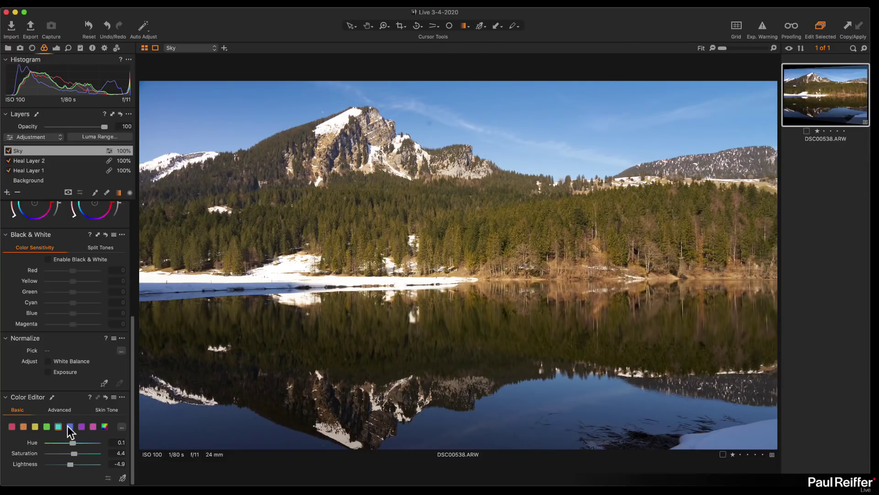
drag(67, 465, 66, 466)
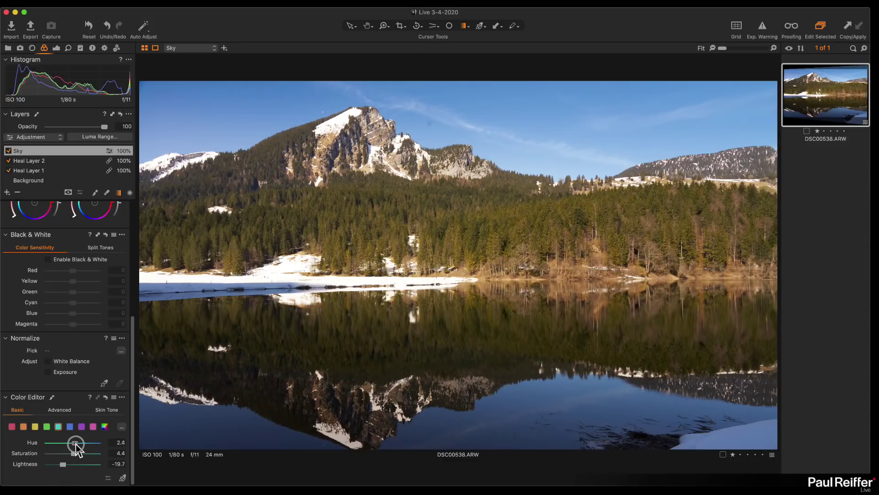
drag(79, 446, 78, 446)
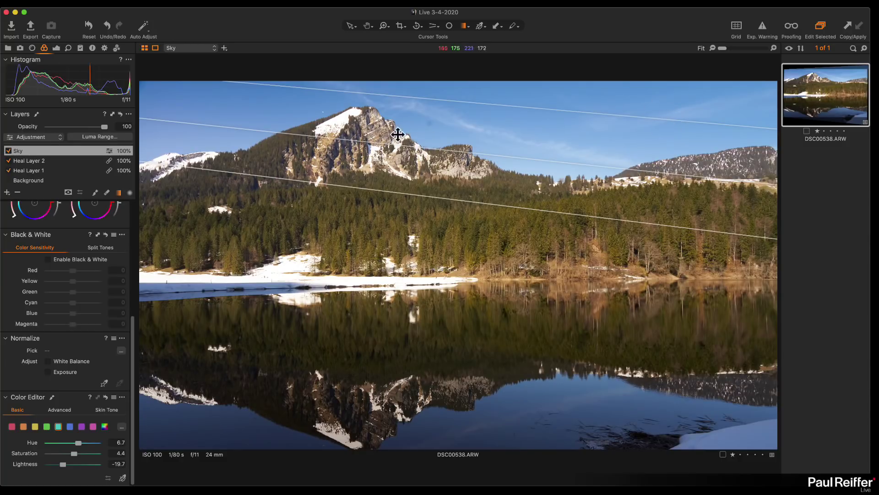
Remove the dust spot in the sky beside the mountain peak with spot removal and check the sky up close.
click(449, 27)
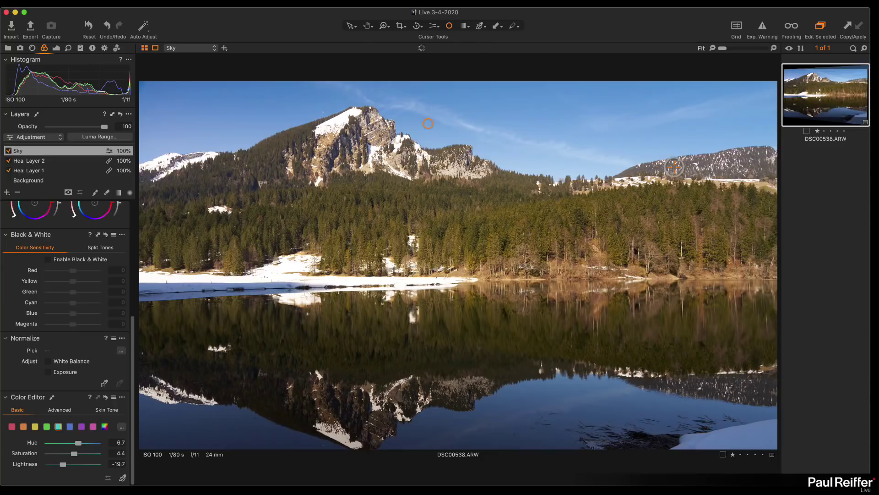
click(351, 26)
scroll(517, 151, up, 2)
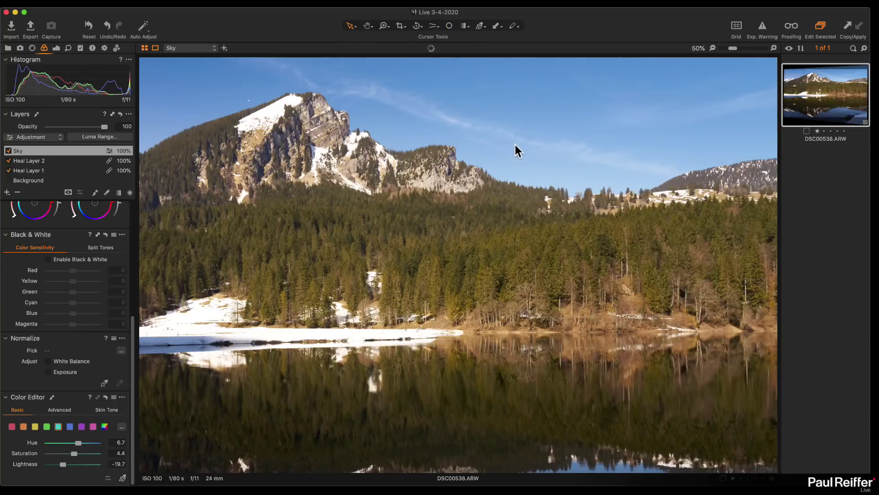
scroll(389, 145, down, 2)
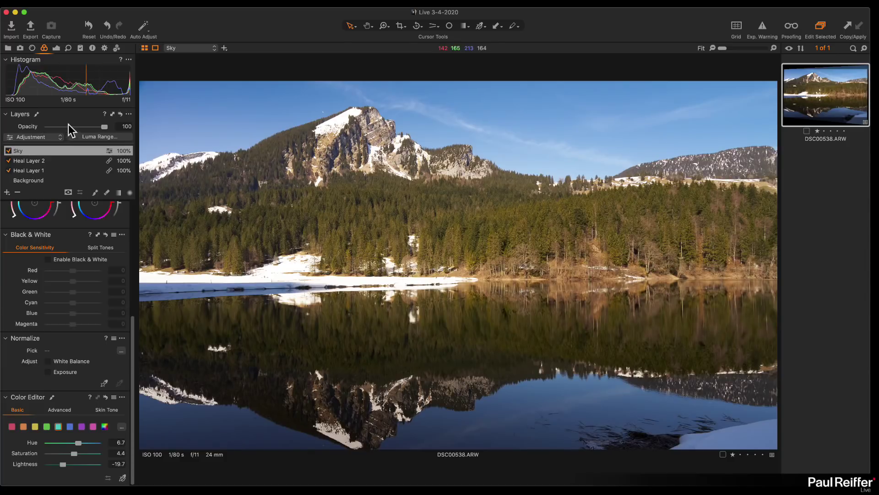
Set the Background layer's white balance to 6841 Kelvin and tint 3.1.
click(29, 180)
scroll(84, 202, up, 5)
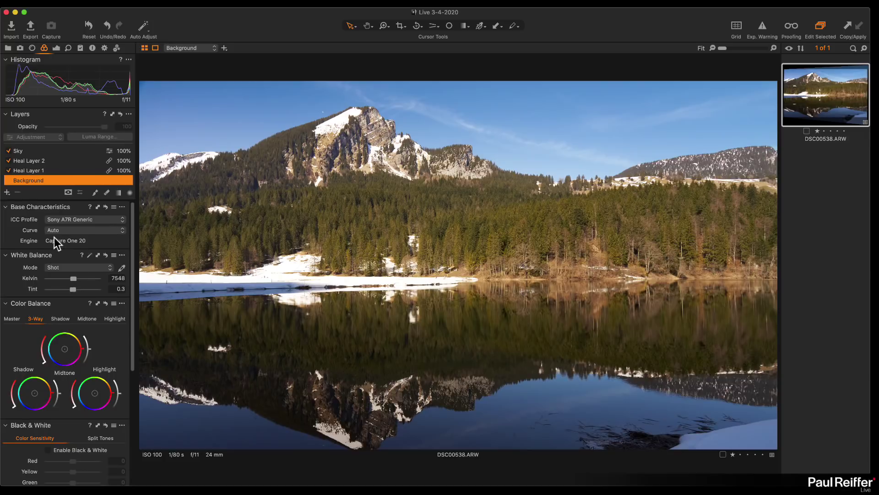
drag(75, 290, 71, 279)
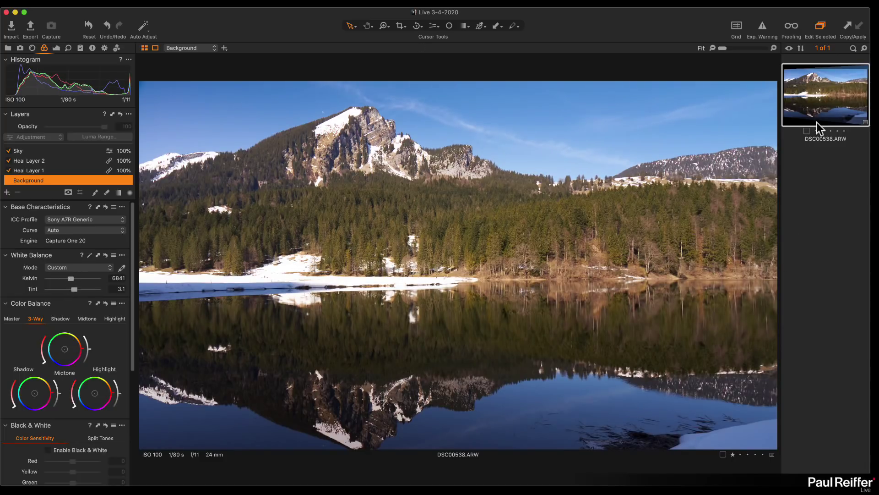
right_click(826, 95)
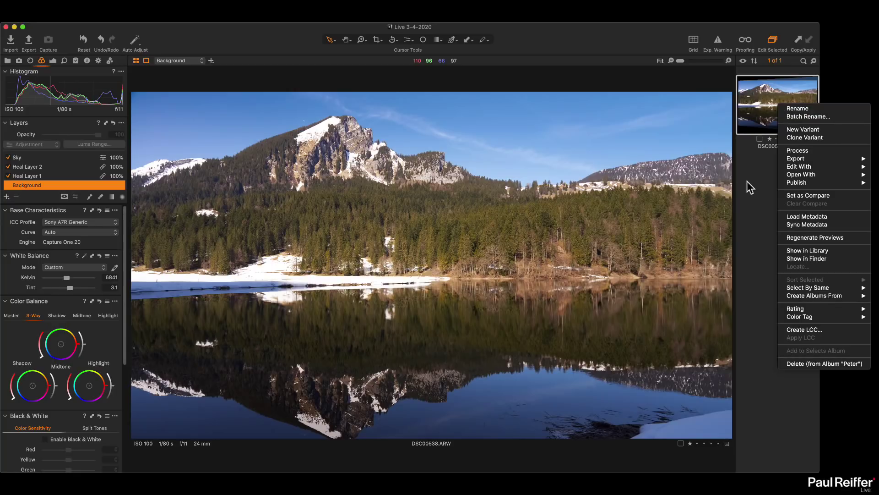
click(746, 180)
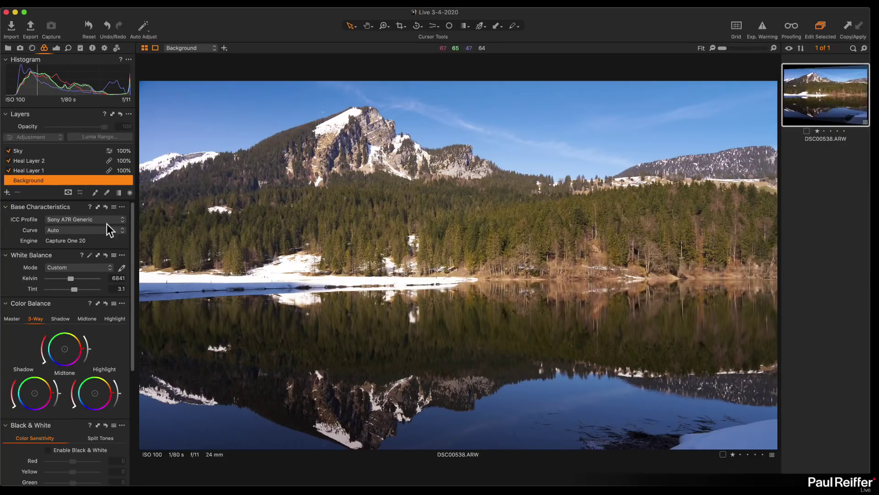
Add a new empty adjustment layer named Tree Clarity.
click(56, 47)
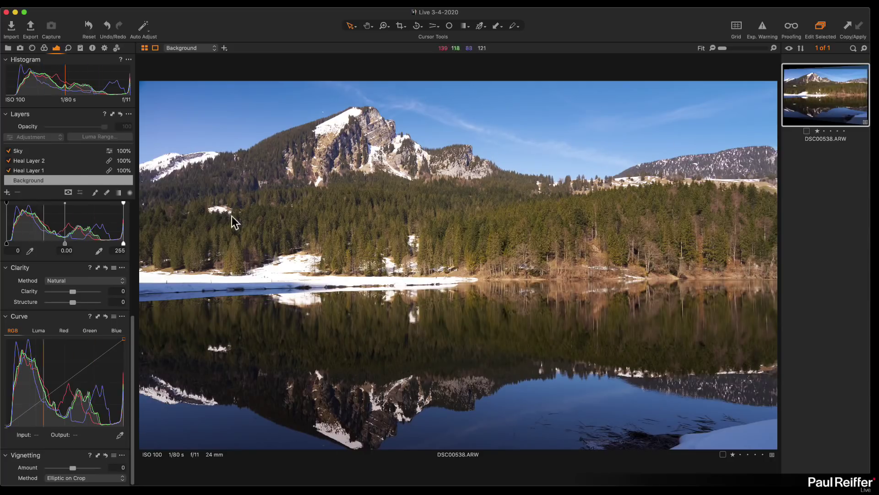
click(6, 192)
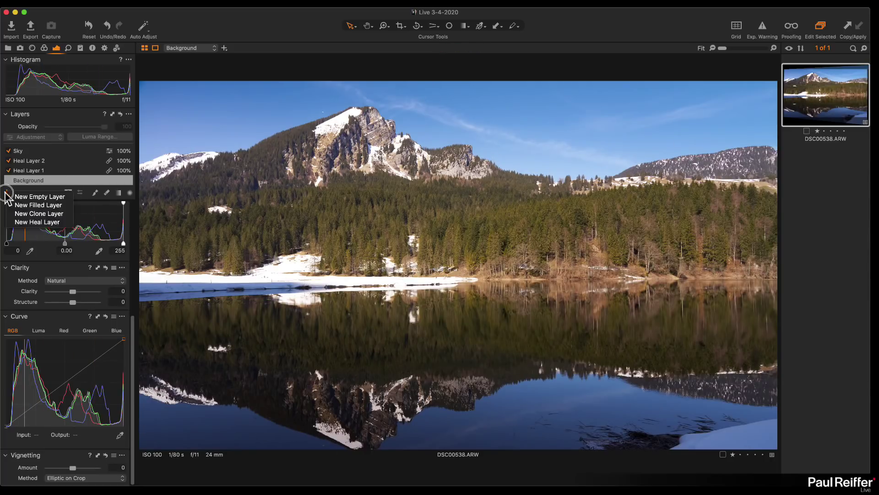
click(21, 196)
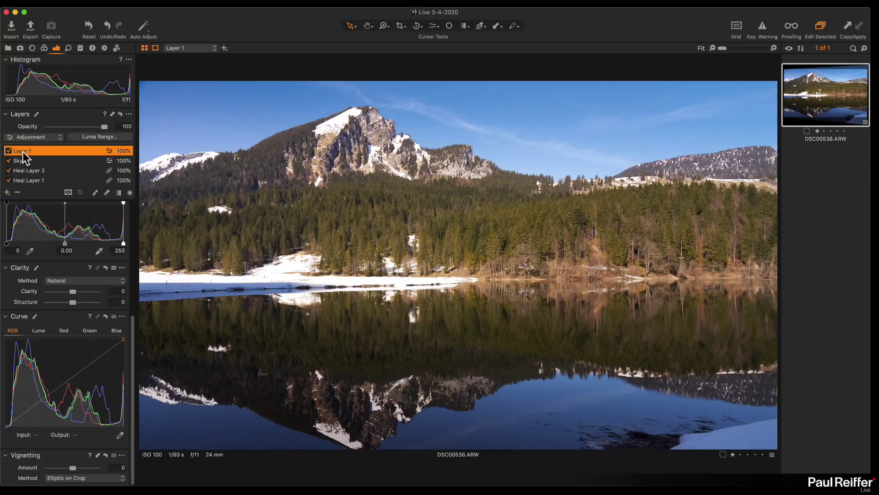
double_click(23, 153)
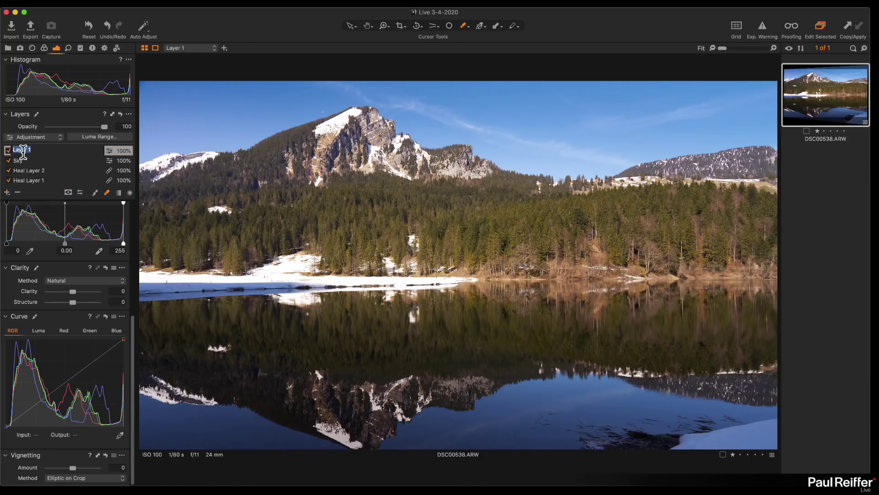
text(Tree Clarity)
key(Return)
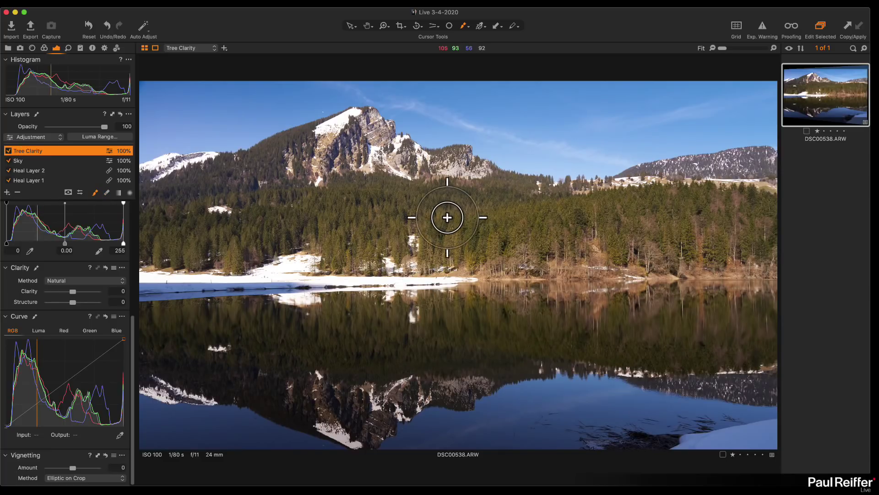
Paint the Tree Clarity mask with a large soft brush over the forest band and its reflection in the lake.
key(bracketright)
key(bracketright)
key(bracketright)
key(bracketright)
key(bracketright)
key(bracketright)
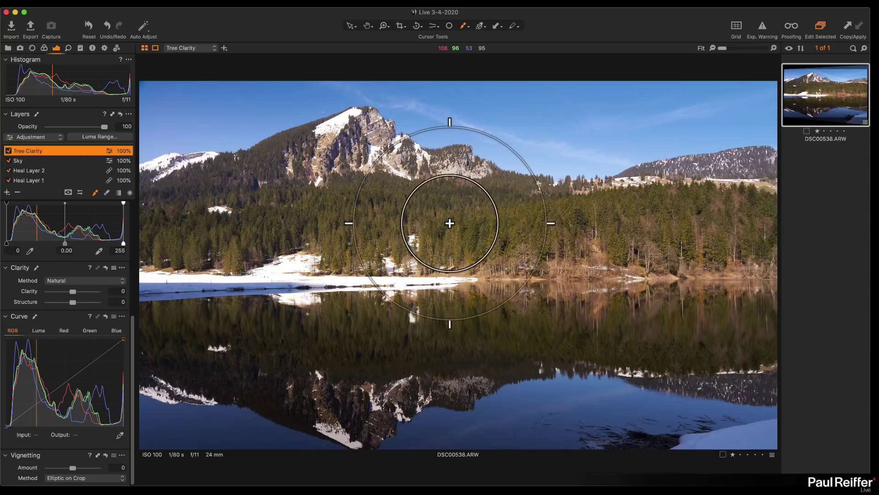
right_click(293, 192)
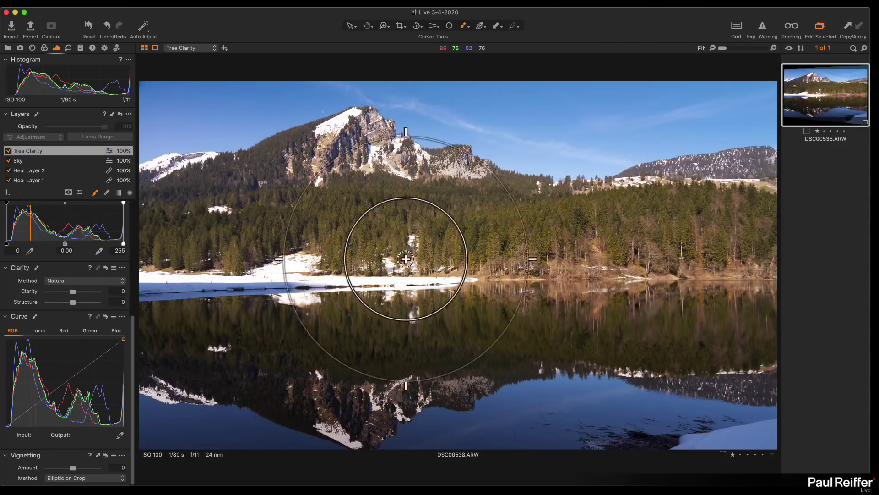
key(super+m)
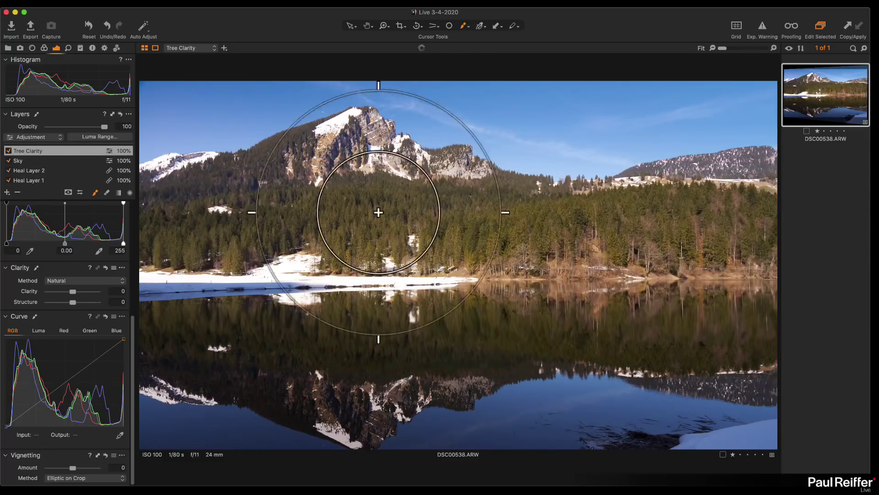
click(354, 202)
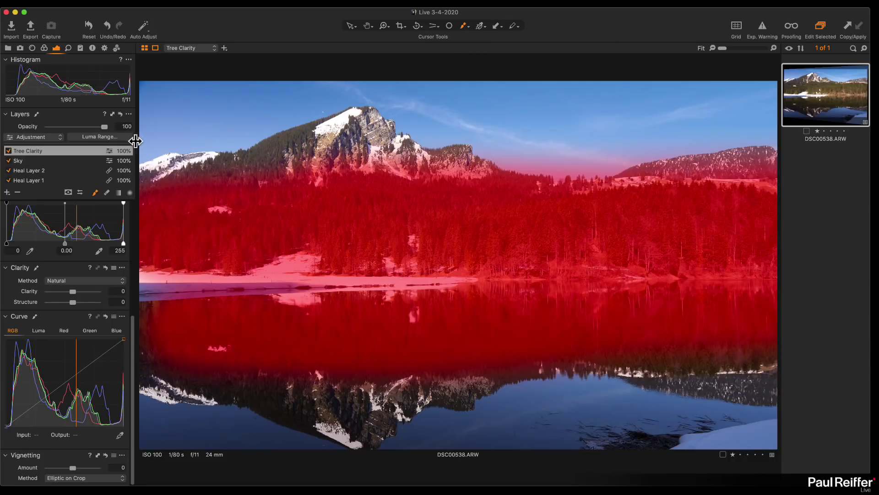
Restrict the Tree Clarity mask with a luma range of 20 to 142 and falloff of 0 to 172.
click(124, 137)
drag(721, 186, 690, 205)
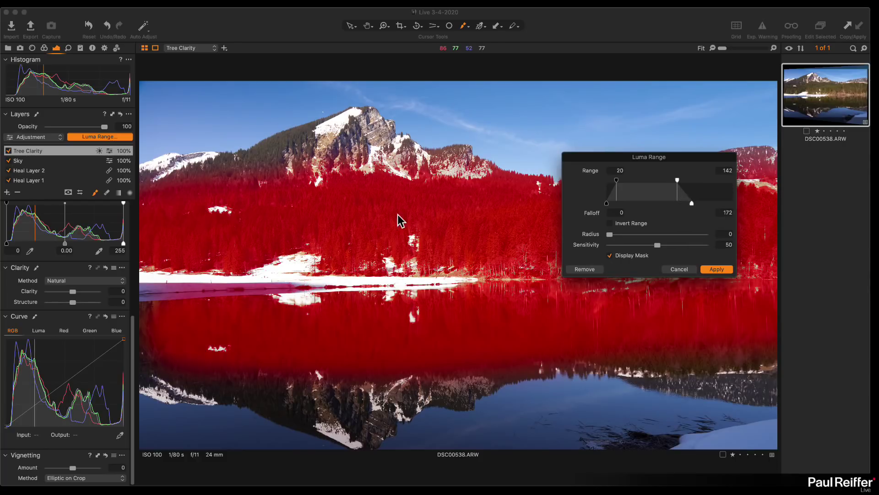
click(716, 270)
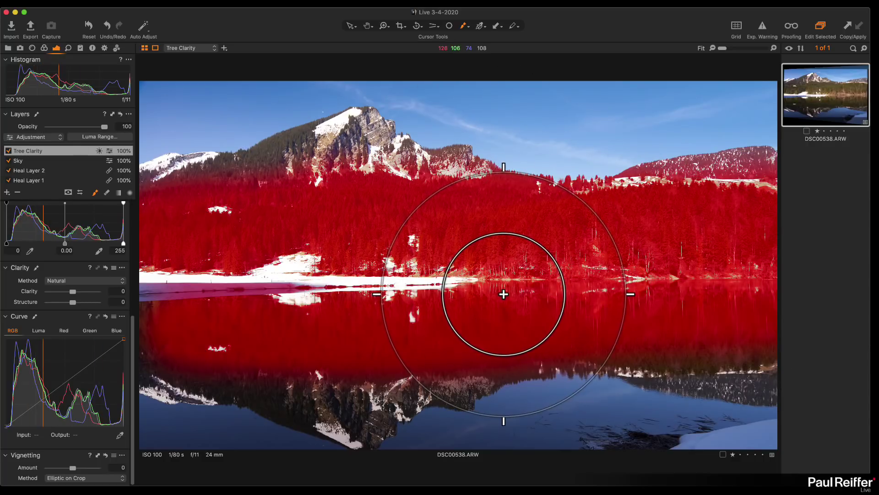
Hide the mask, set the Tree Clarity layer's clarity to 54 and compare the photo with the layer off and on.
key(m)
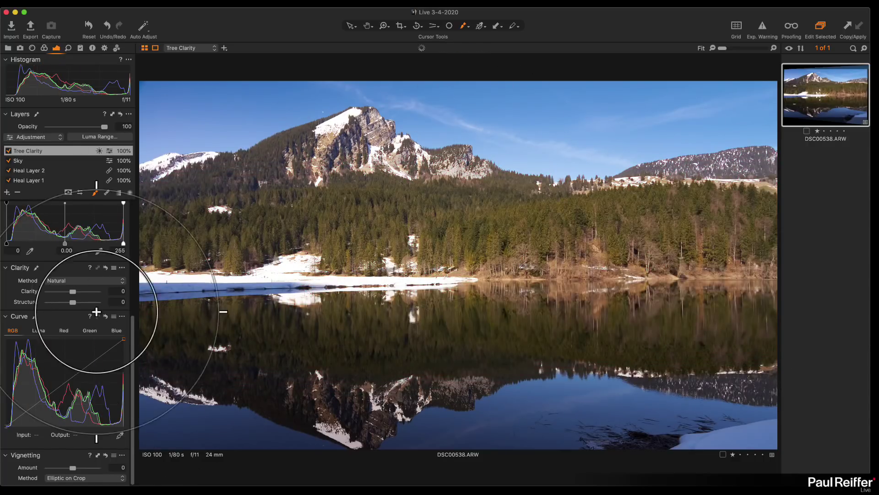
drag(77, 295, 88, 294)
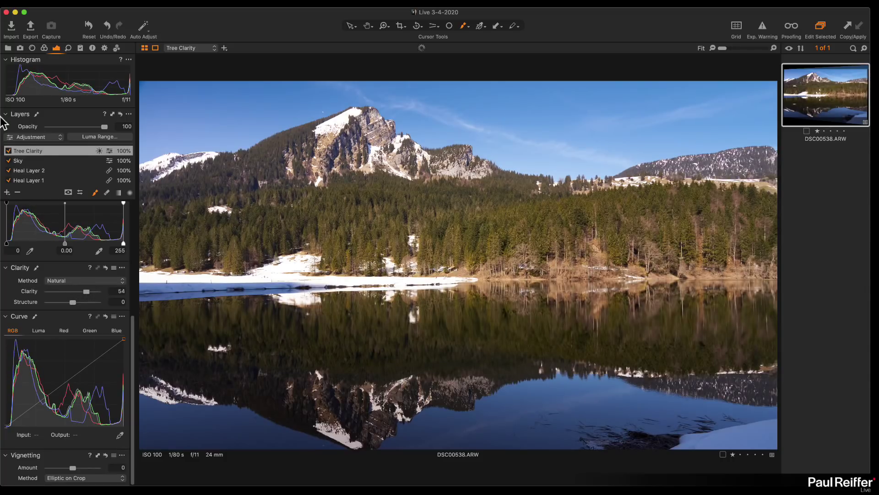
click(8, 150)
click(8, 151)
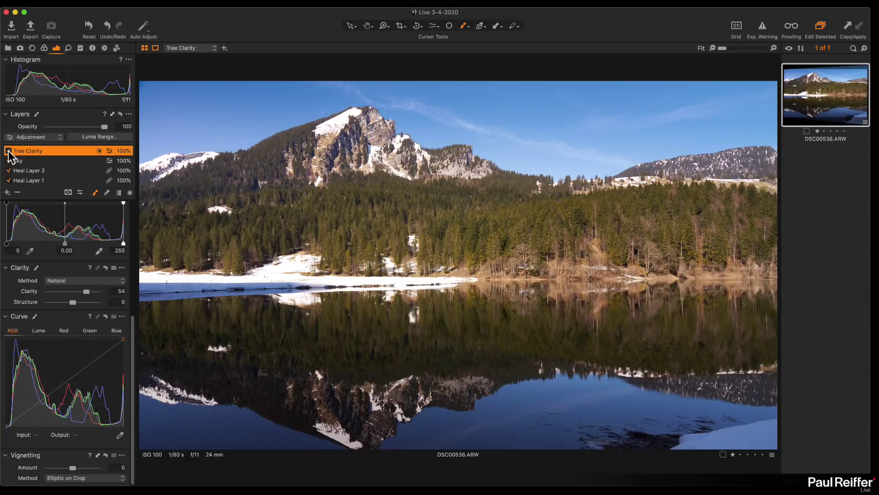
Examine the forest and skyline up close with the Tree Clarity layer off and on.
key(z)
click(531, 280)
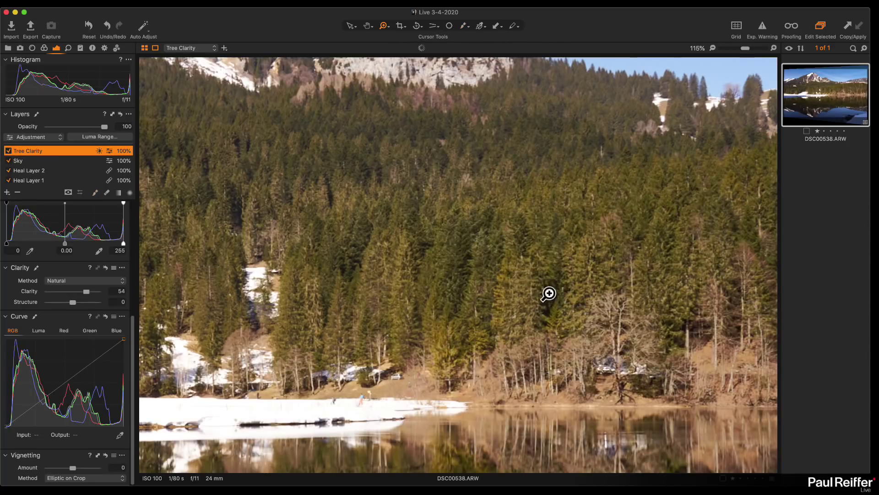
drag(472, 204, 479, 247)
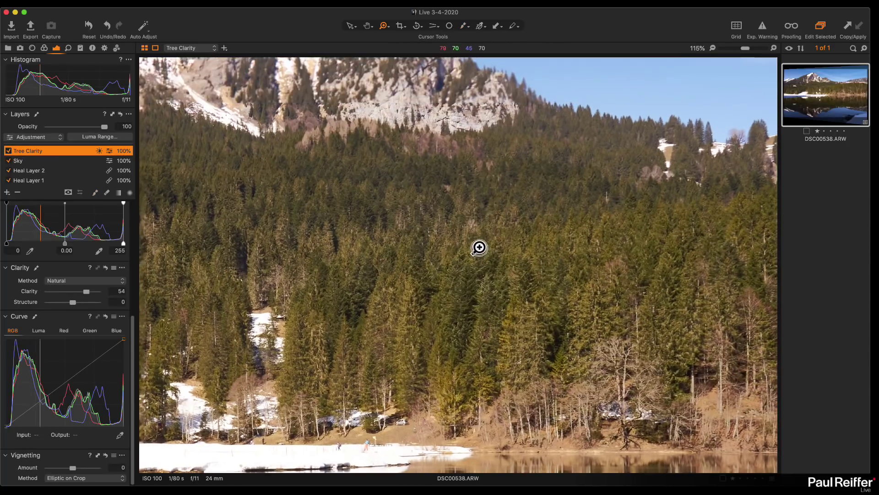
click(9, 151)
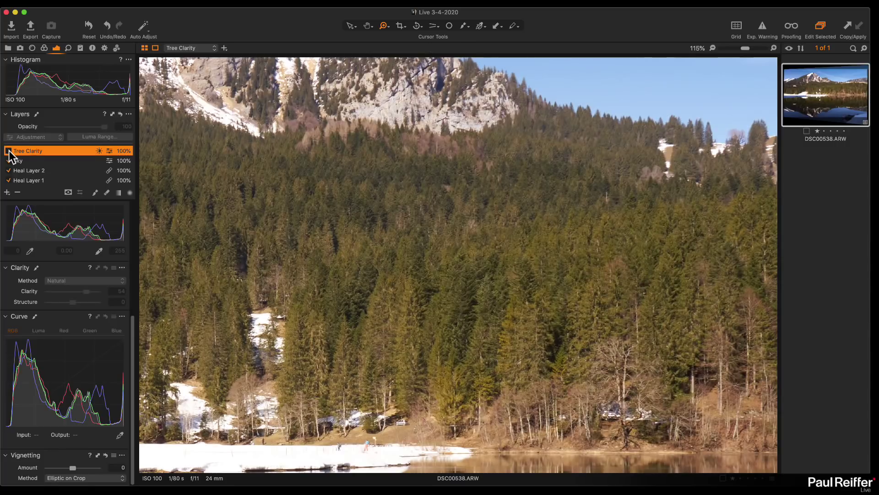
click(9, 151)
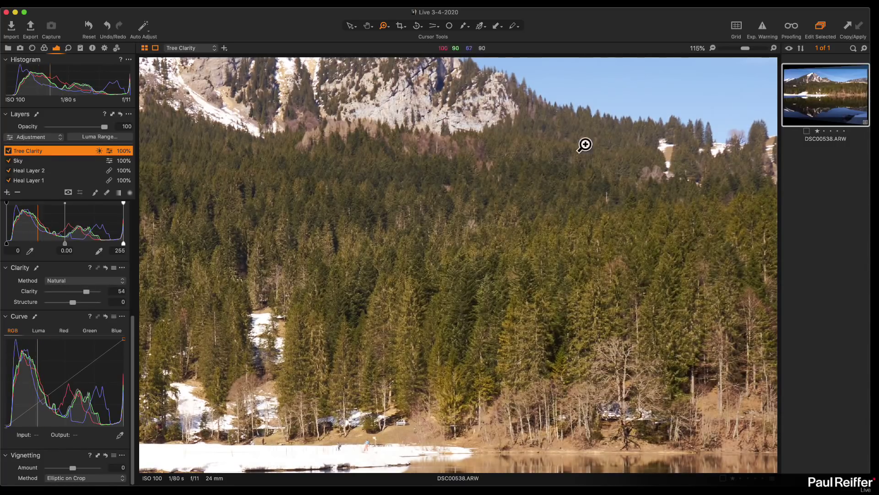
drag(585, 145, 377, 365)
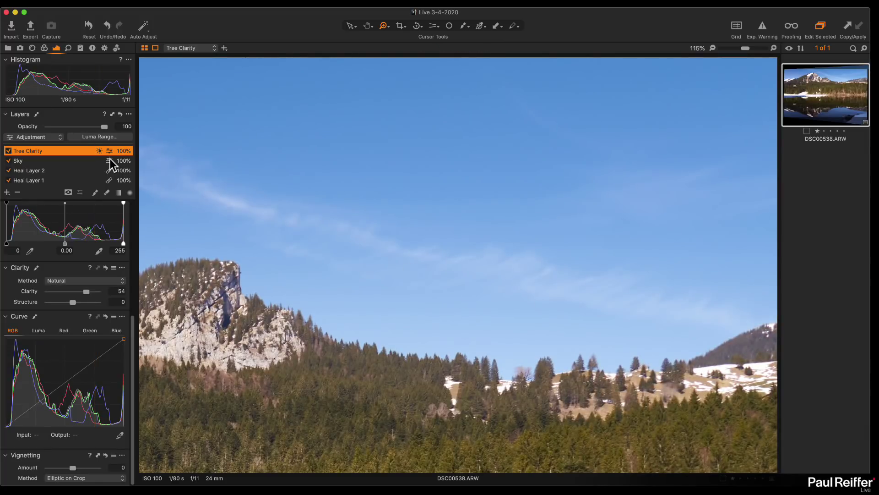
Check the Tree Clarity mask along the skyline against its luma range settings and return to the full image.
key(m)
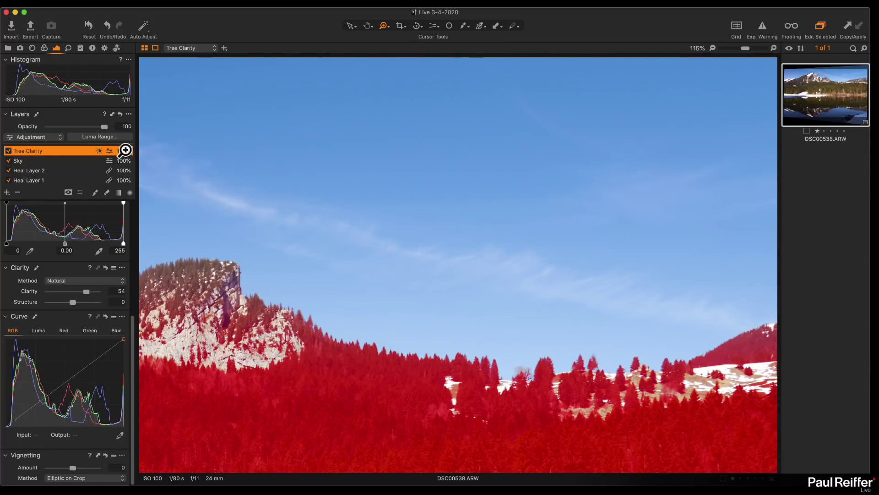
click(96, 137)
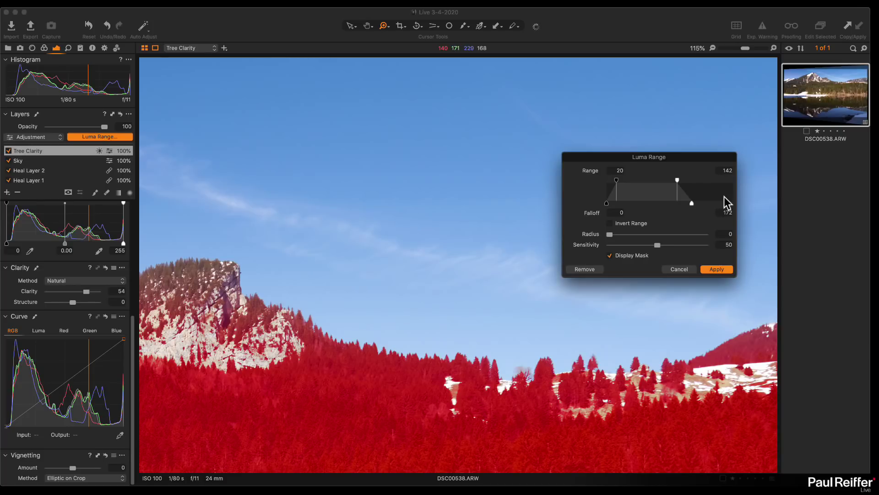
click(717, 269)
key(cmd+0)
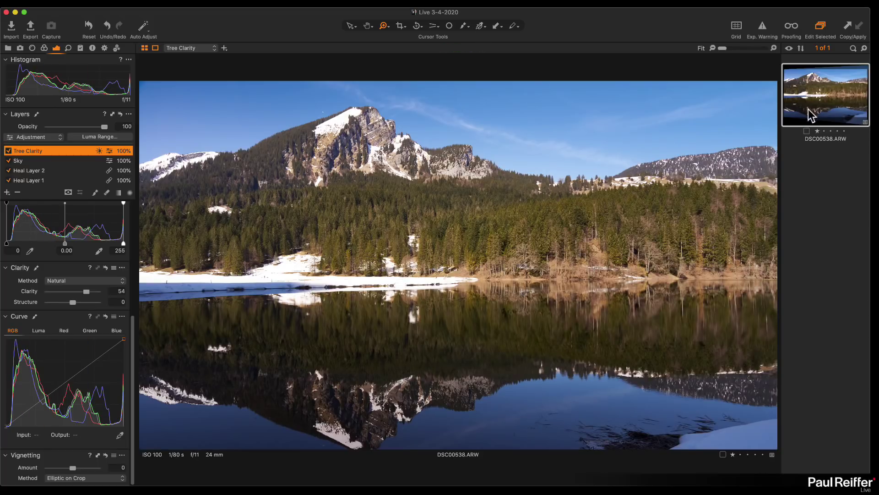
Clone the photo's variant and browse the built-in Black & White presets for it.
right_click(819, 96)
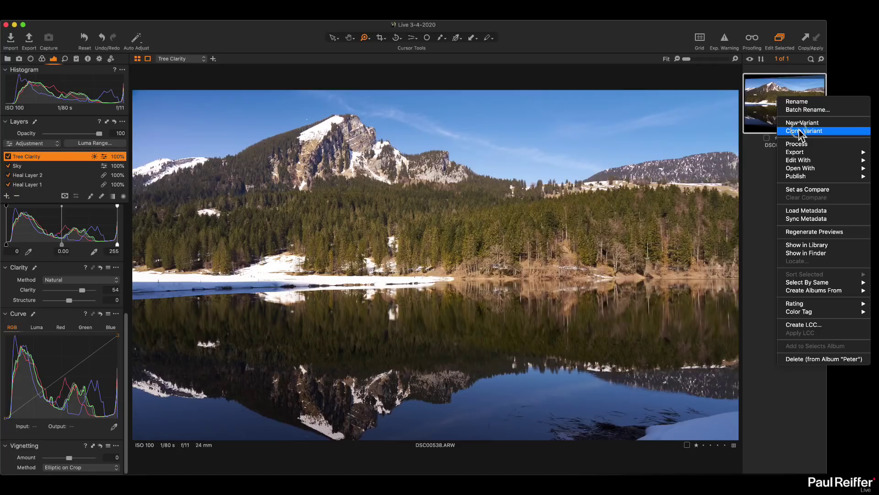
click(799, 132)
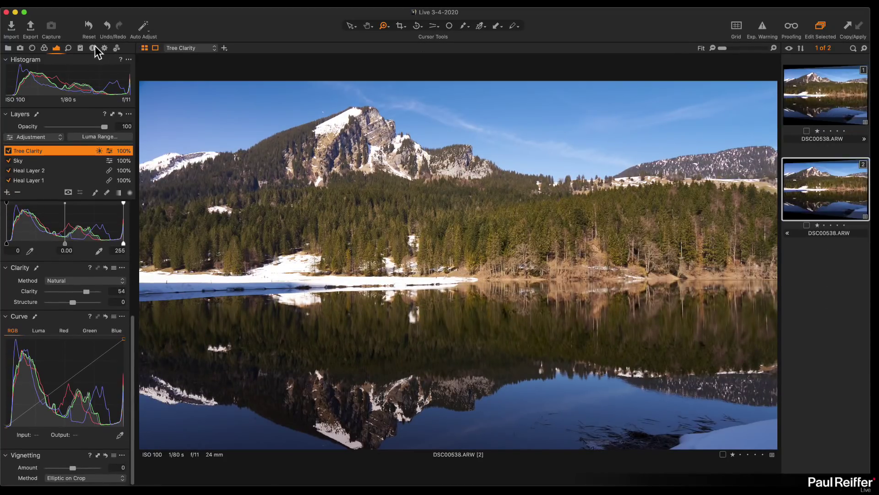
click(80, 48)
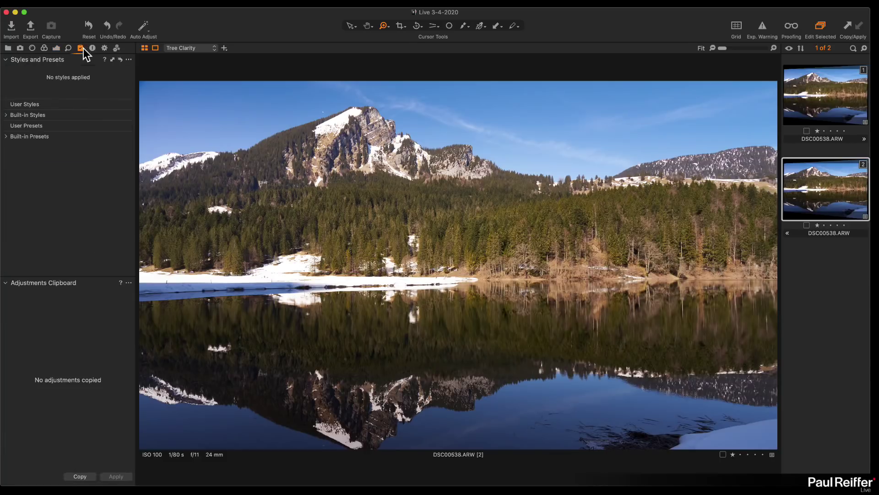
click(6, 115)
click(7, 165)
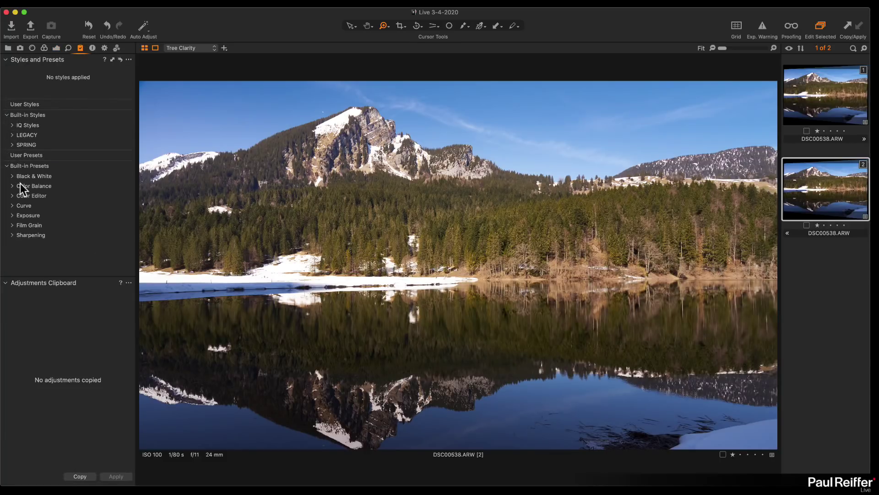
click(11, 177)
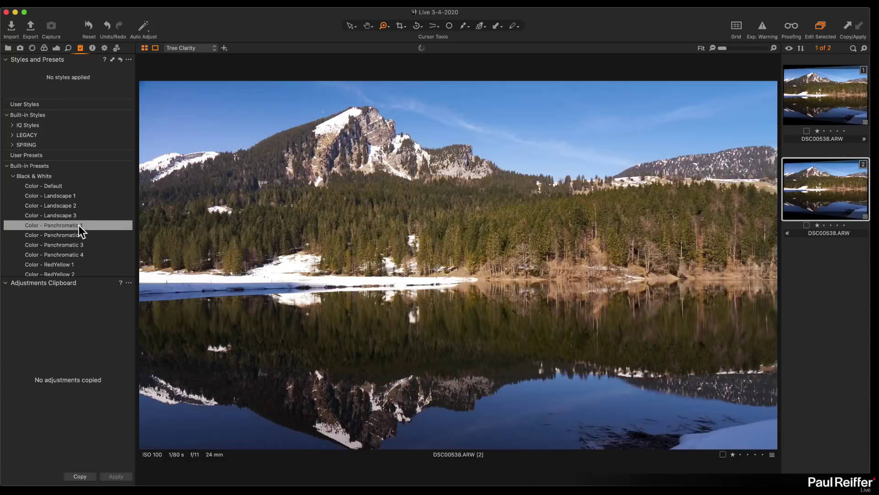
click(82, 207)
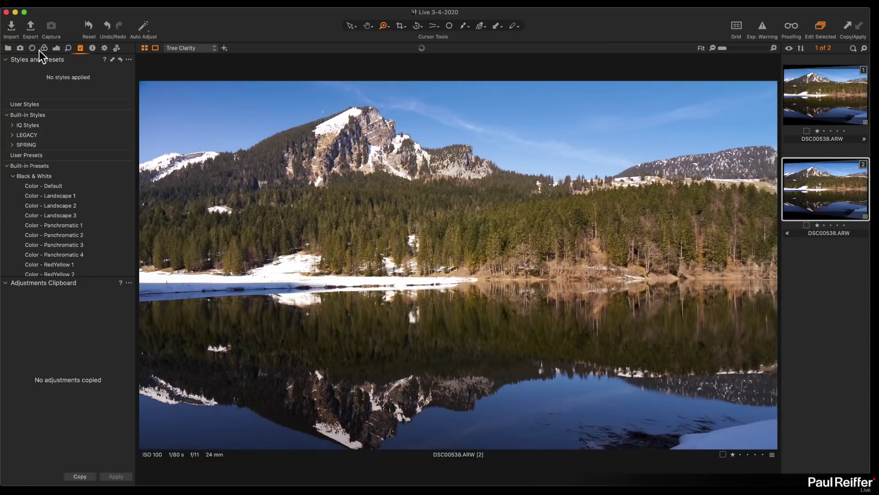
Enable black and white on the cloned variant and set its red color sensitivity to 57.
click(45, 48)
scroll(107, 259, down, 3)
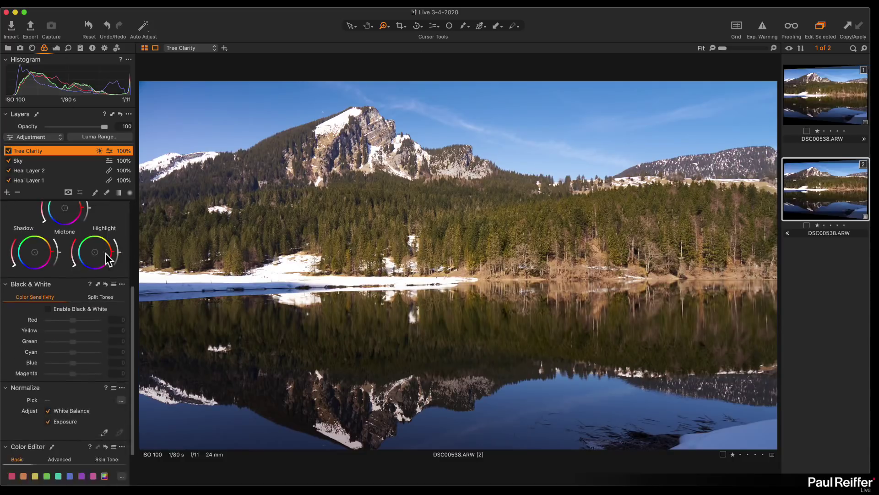
scroll(108, 259, down, 2)
click(48, 259)
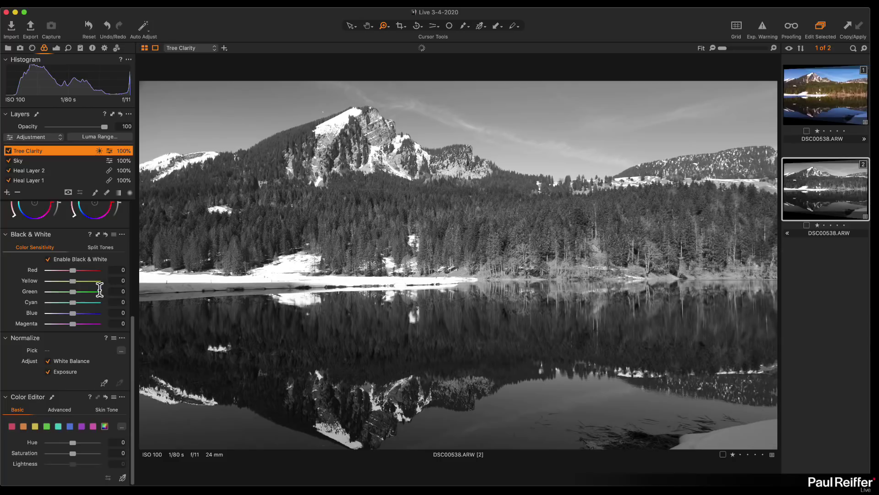
mouse_move(74, 271)
mouse_down()
mouse_move(59, 273)
mouse_move(88, 275)
mouse_up()
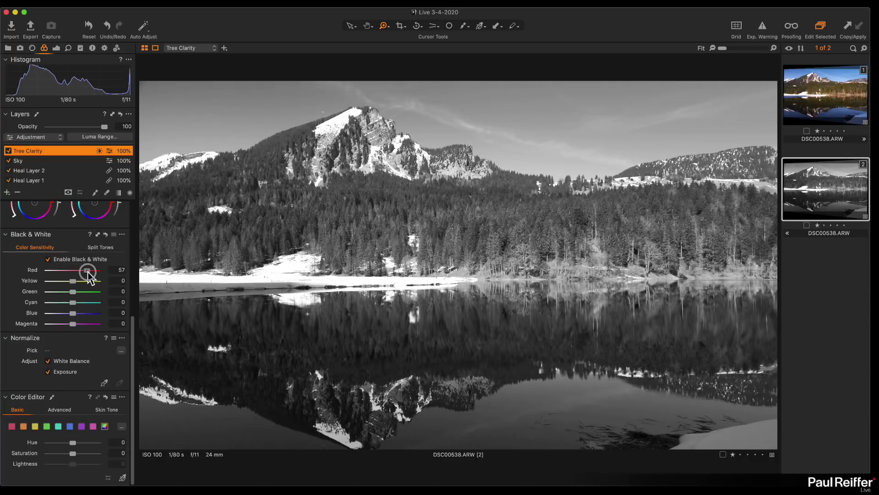
Compare with the color variant and set the clone's black and white sensitivity to red 52, yellow -47, green -31, blue -25 and magenta -100.
click(844, 93)
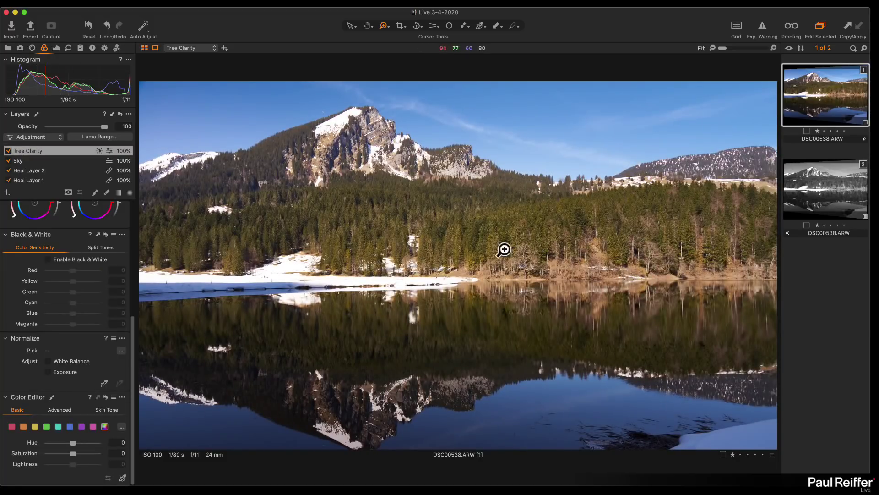
click(821, 192)
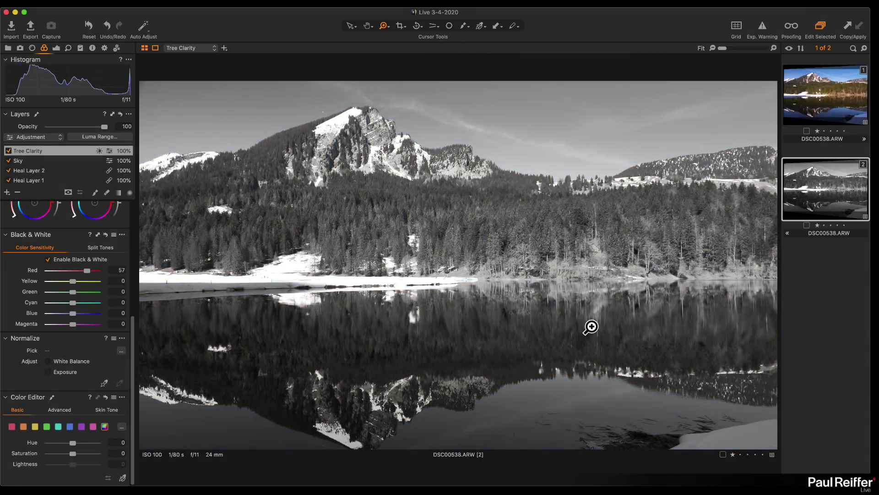
drag(87, 270, 43, 326)
Select the black and white variant's Background layer and set its clarity to 10 with the Natural method.
scroll(72, 255, up, 5)
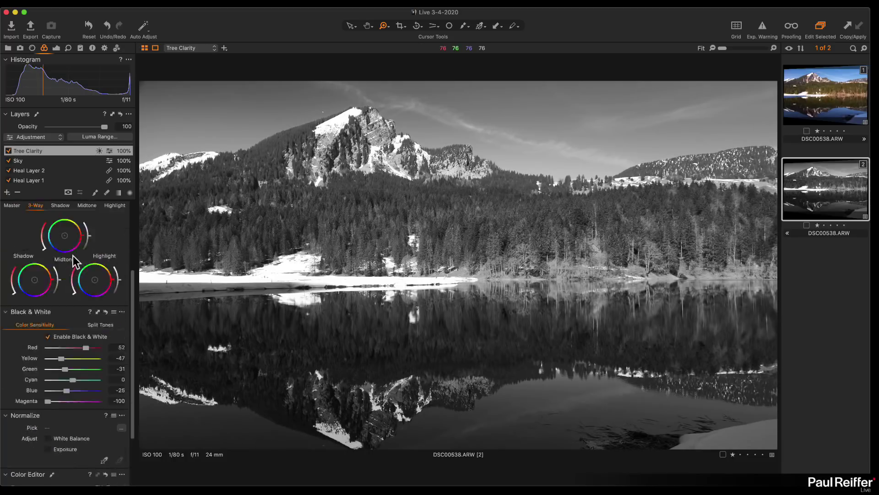
scroll(49, 176, down, 1)
click(49, 178)
scroll(72, 248, down, 5)
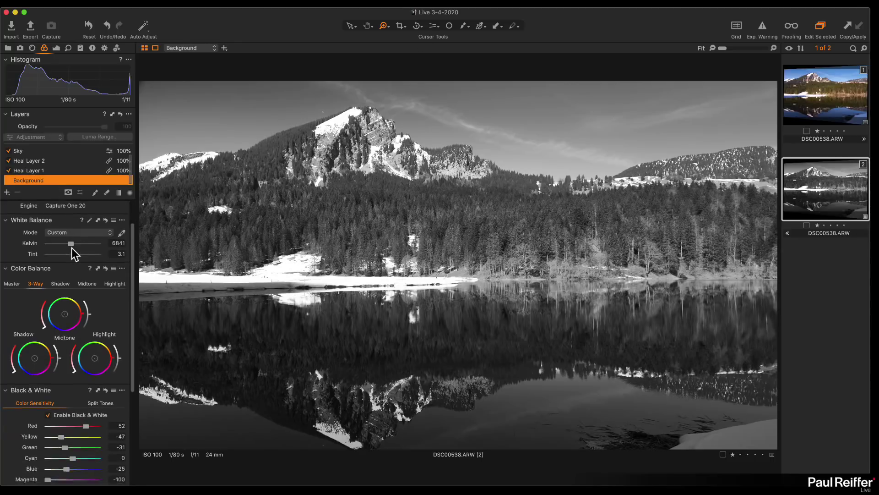
click(56, 48)
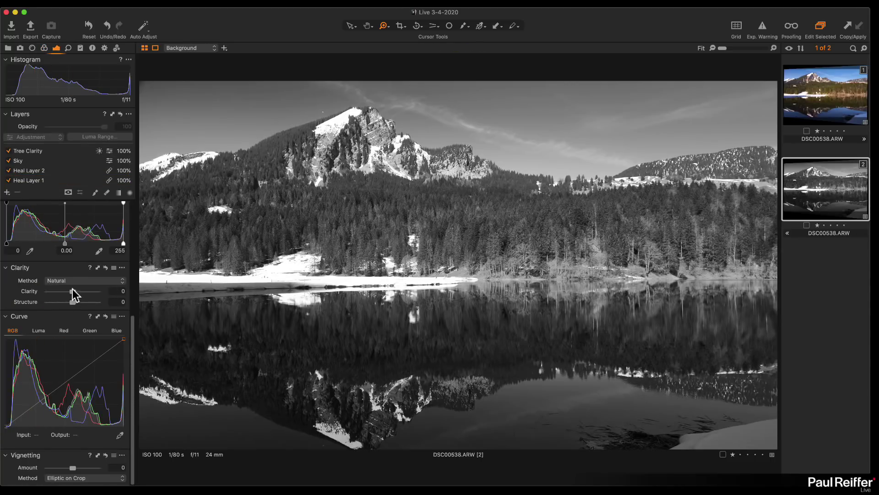
drag(74, 291, 76, 291)
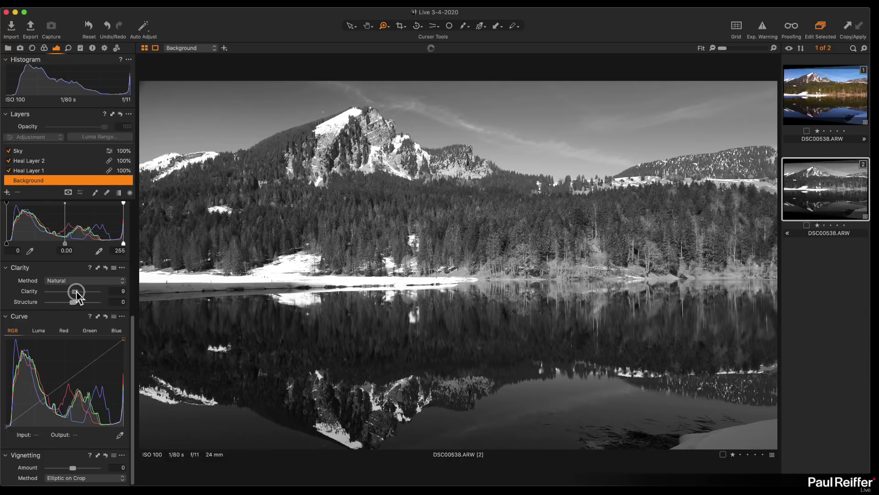
Set the Background's highlight to -35, shadow to 9, white to -20, black to -39 and contrast to 3.
scroll(76, 287, up, 6)
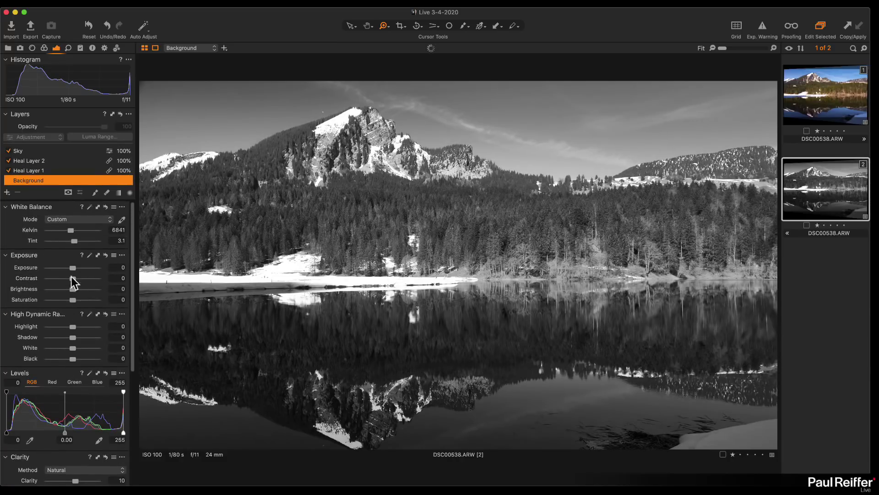
drag(72, 326, 63, 359)
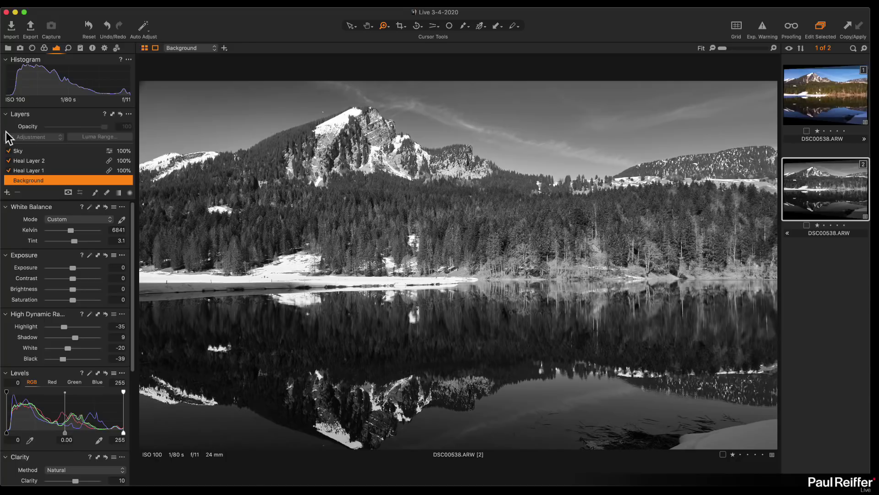
drag(75, 279, 76, 277)
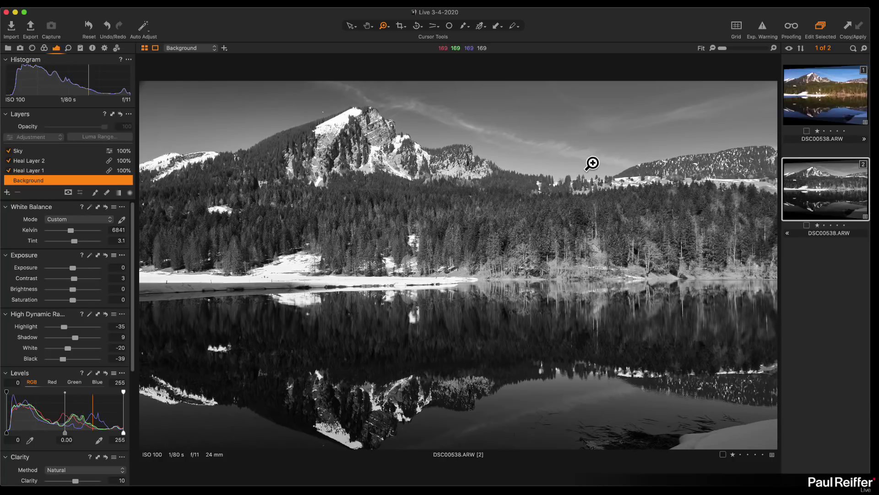
Add a new adjustment layer with a linear gradient mask down over the sky and set its exposure to -0.56.
scroll(115, 168, up, 1)
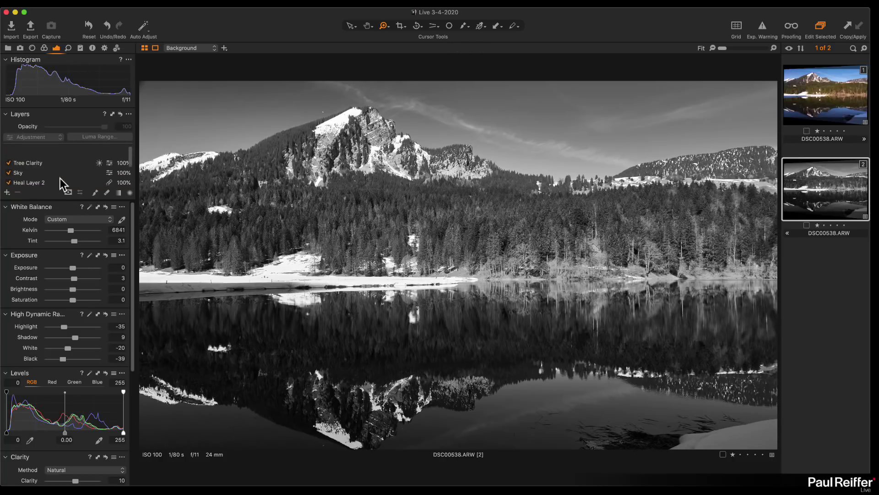
click(7, 193)
click(118, 193)
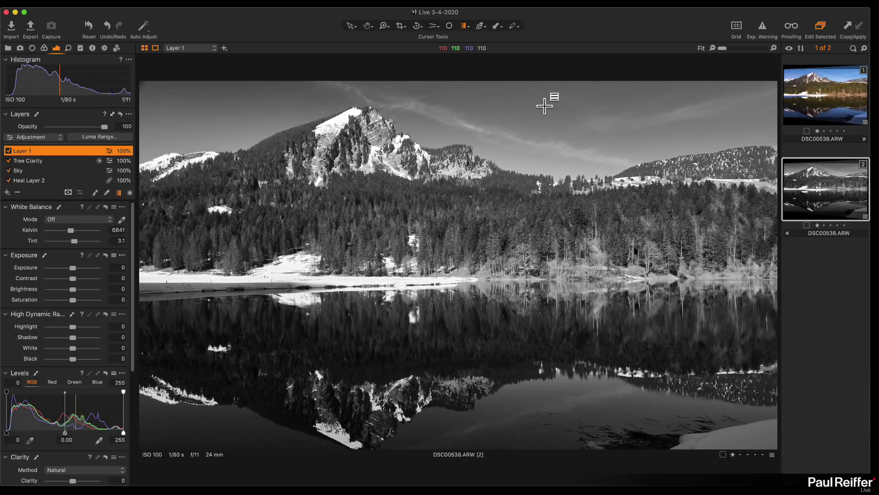
drag(559, 86, 544, 142)
drag(68, 266, 65, 267)
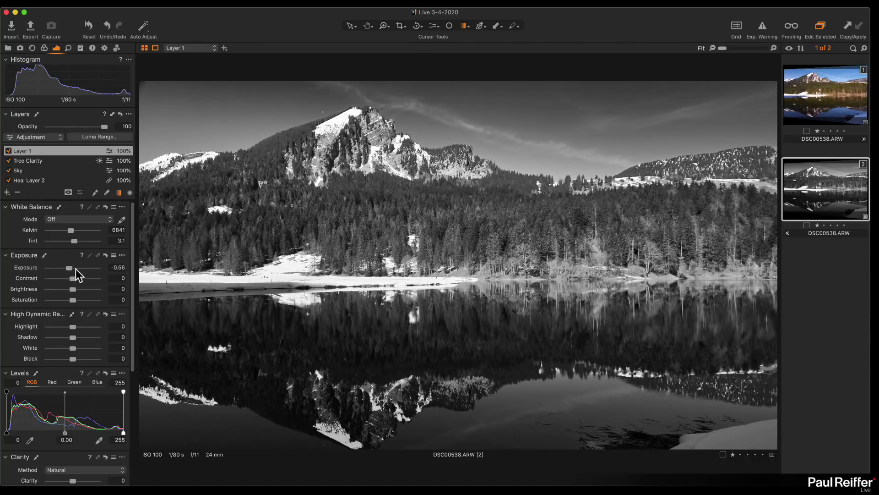
drag(722, 167, 583, 172)
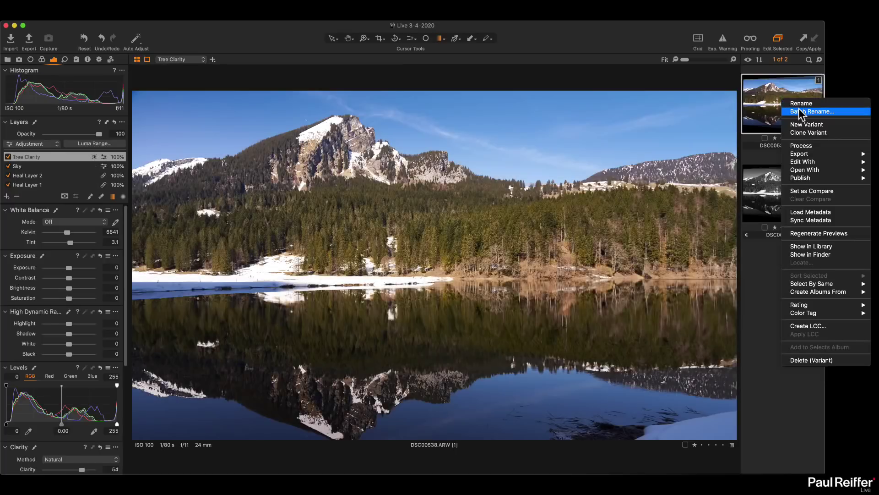
Create a new unadjusted variant of the lake photo and compare it with the edited color and black and white variants.
click(808, 132)
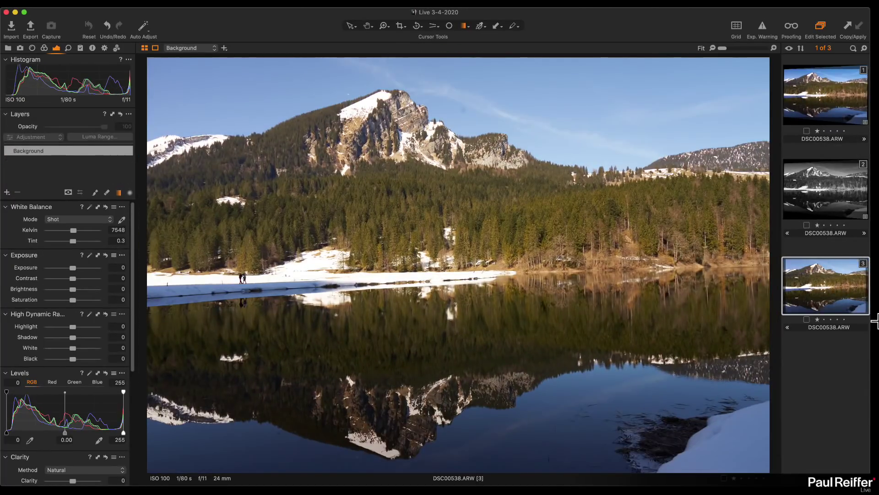
click(820, 103)
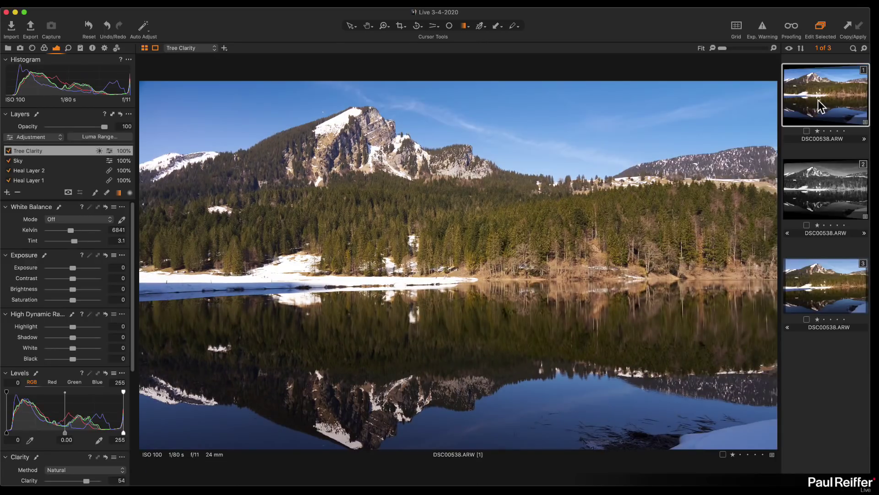
click(820, 198)
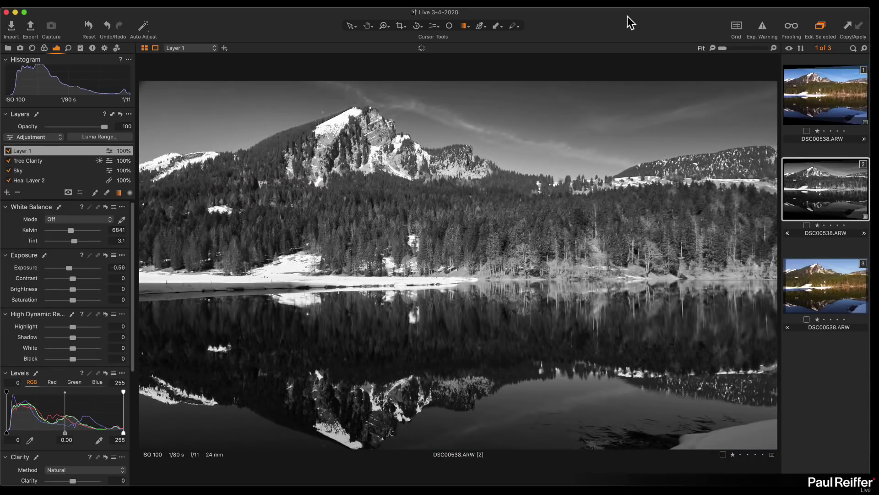
click(834, 292)
click(813, 167)
click(812, 108)
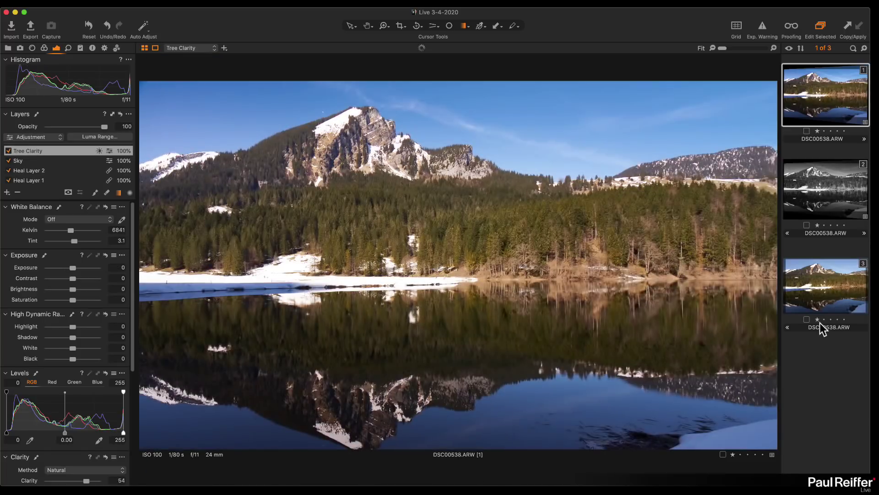
click(841, 272)
click(815, 199)
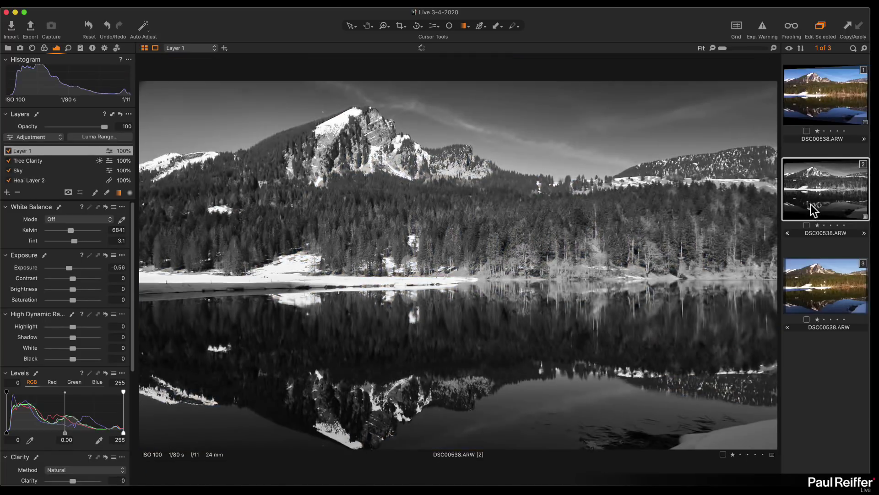
click(823, 97)
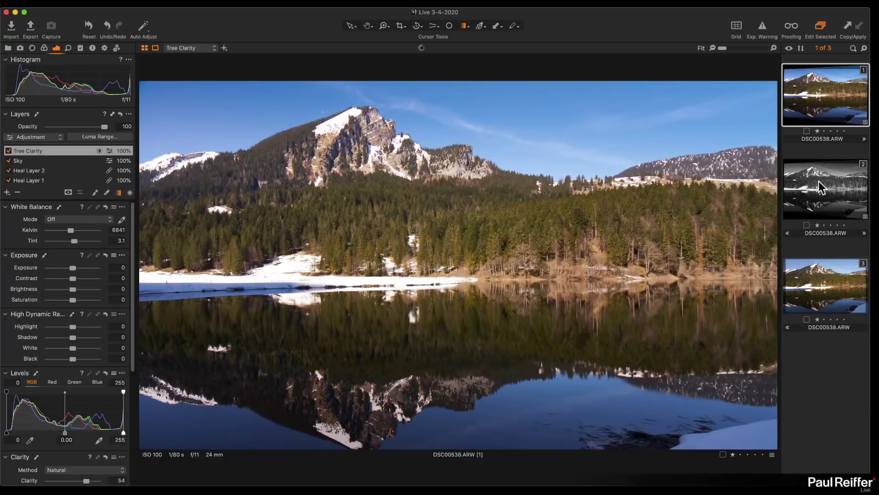